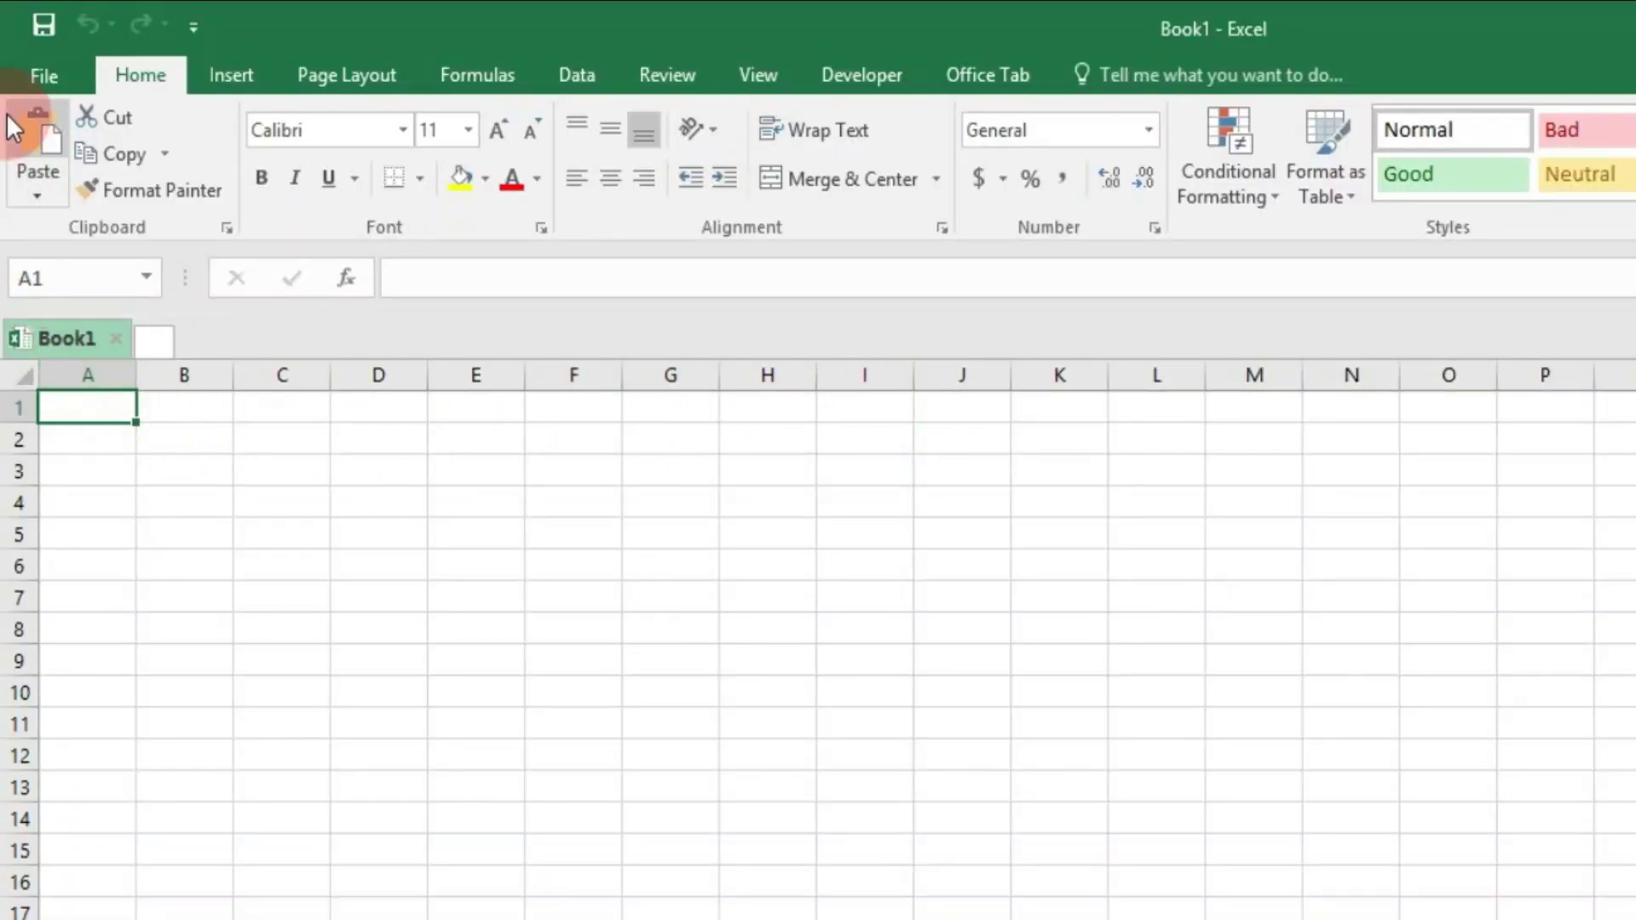
- Set the number of sheets included in new workbooks to 4 in the general Excel options
left_click(17, 70)
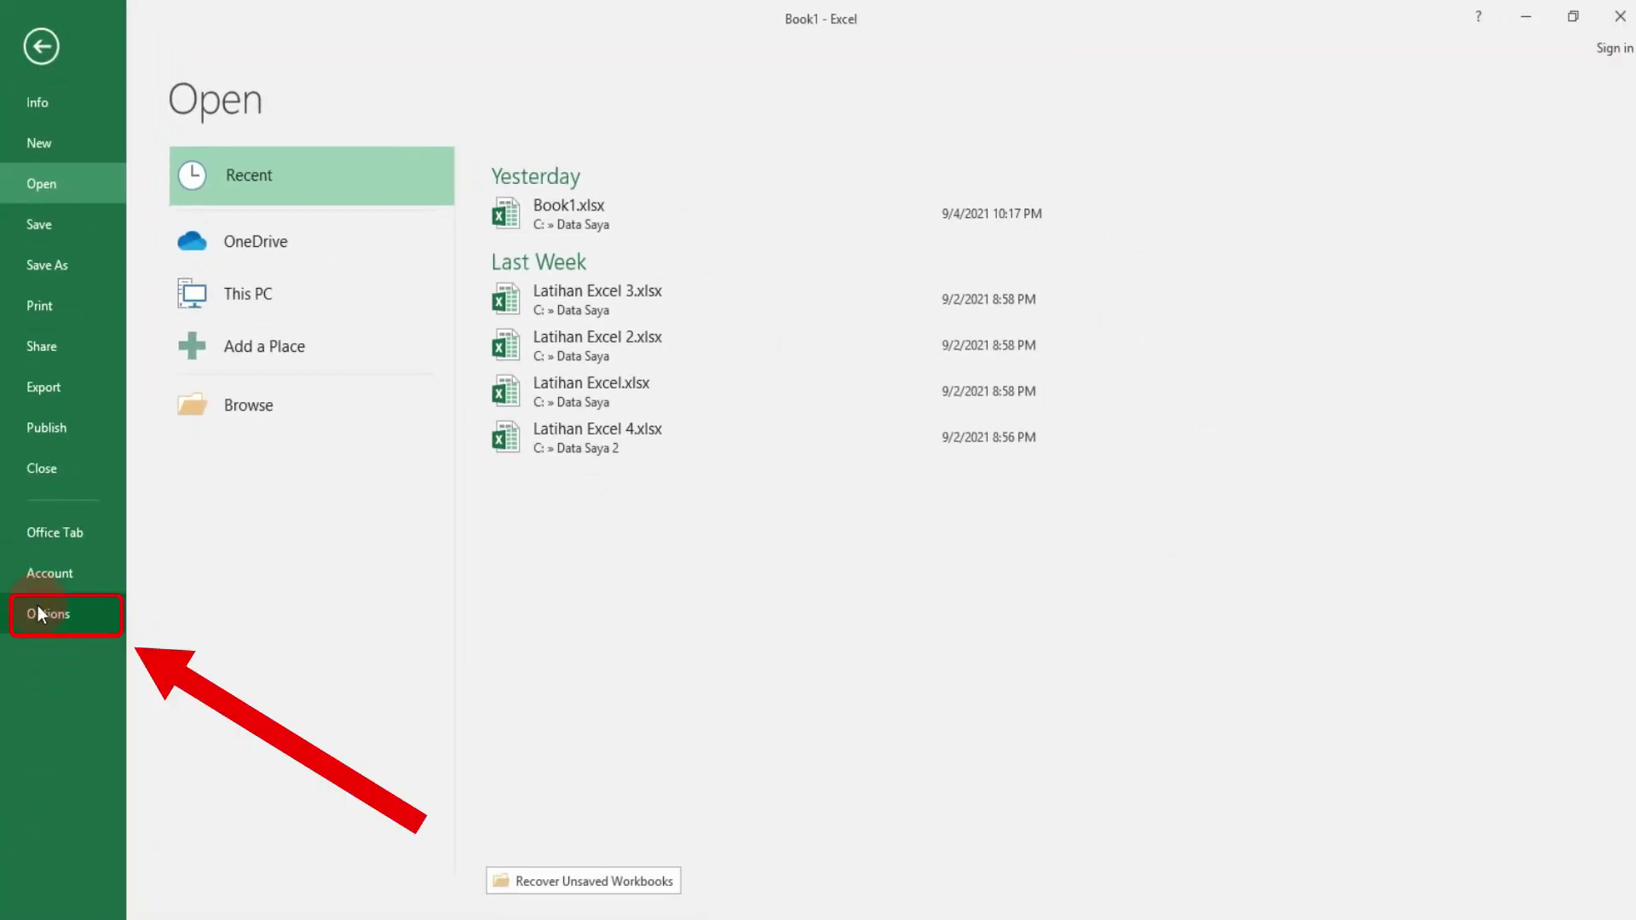
left_click(38, 610)
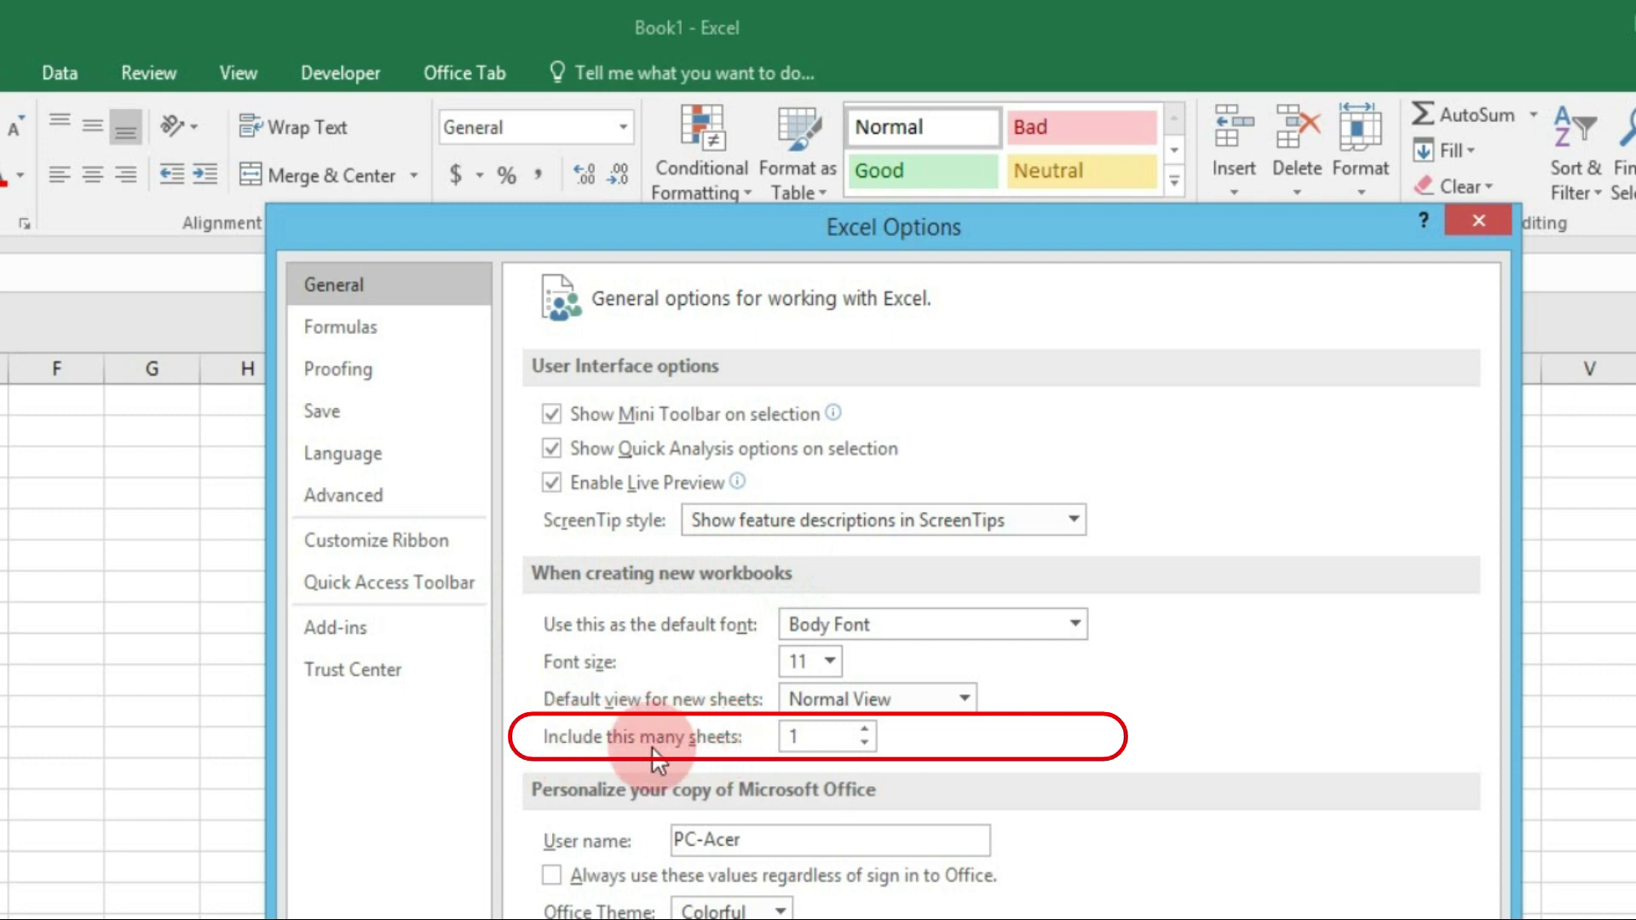
double_click(788, 736)
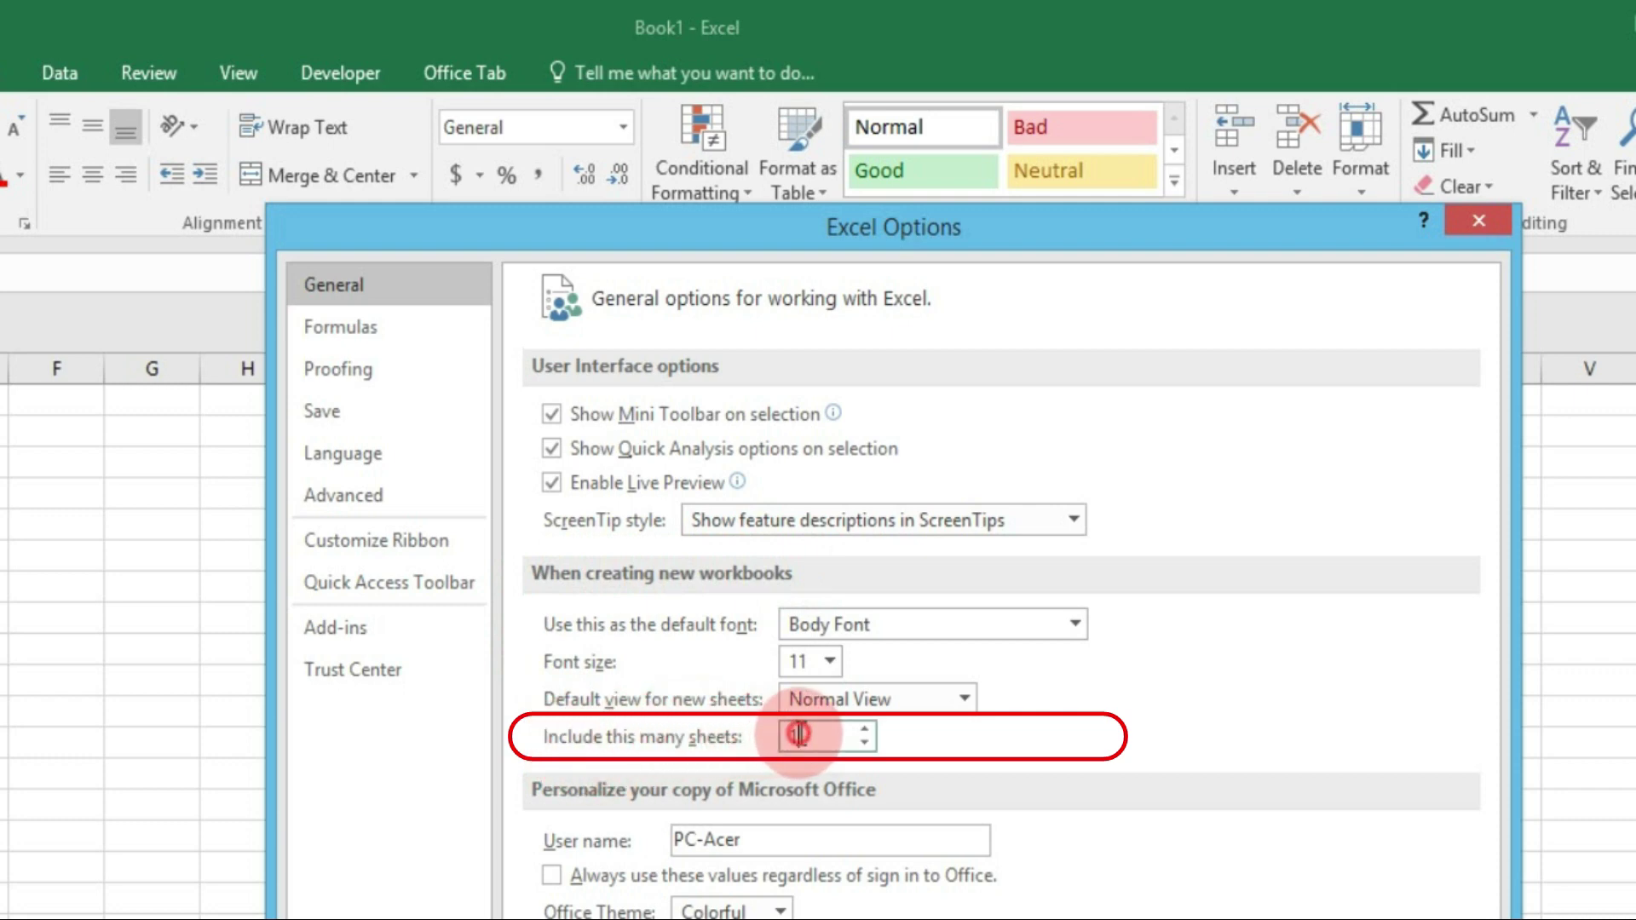
type("4")
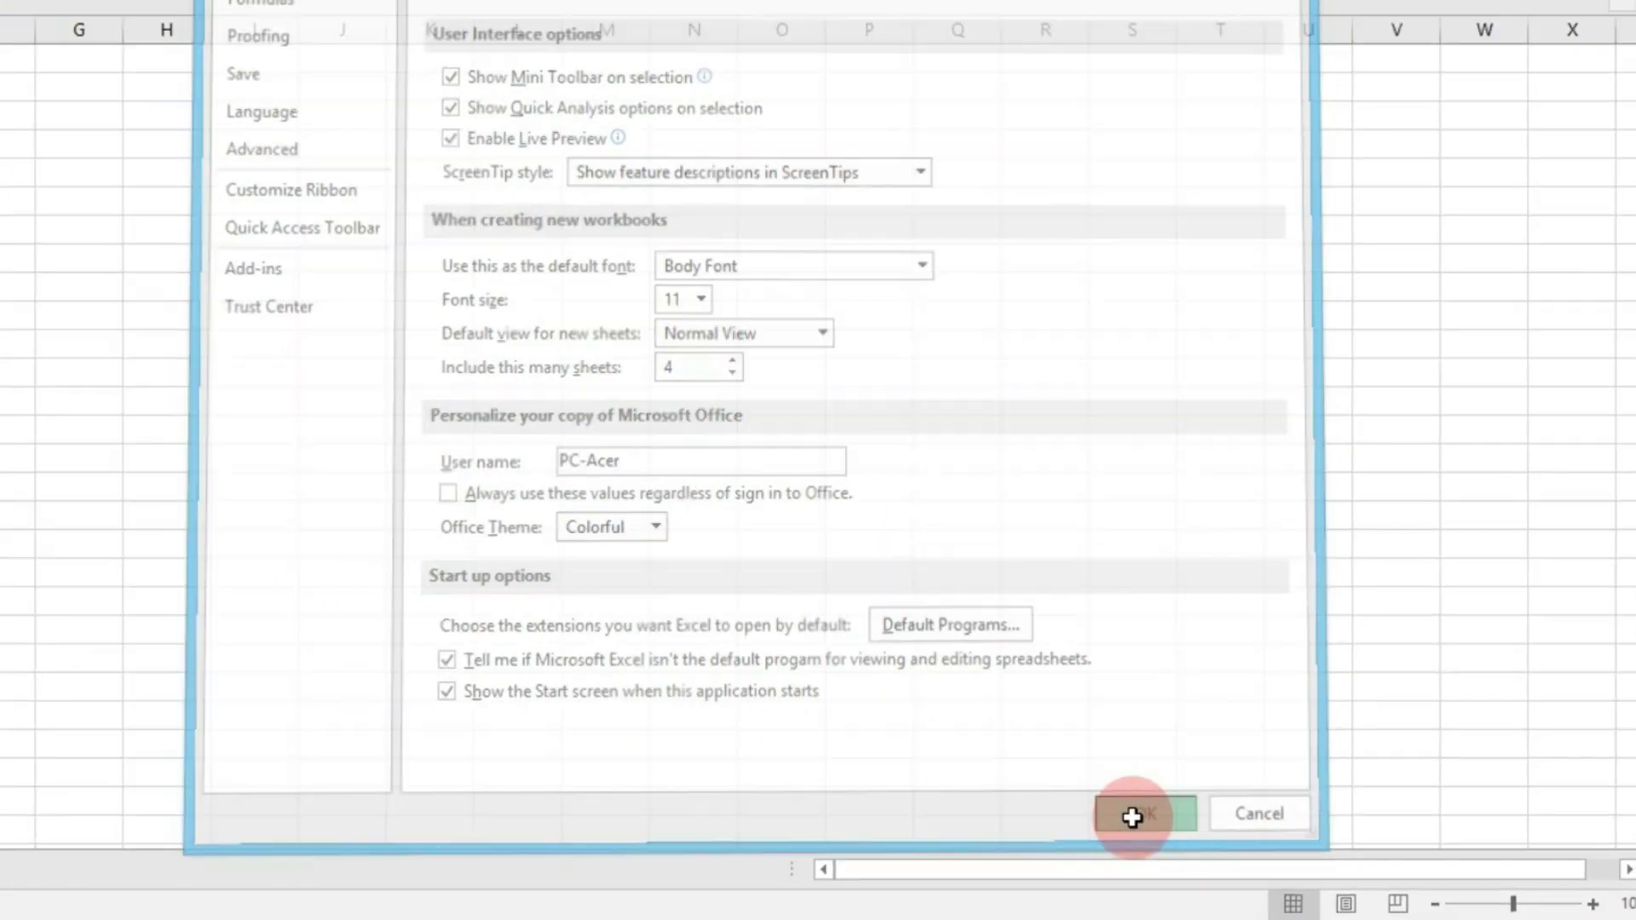
left_click(1070, 810)
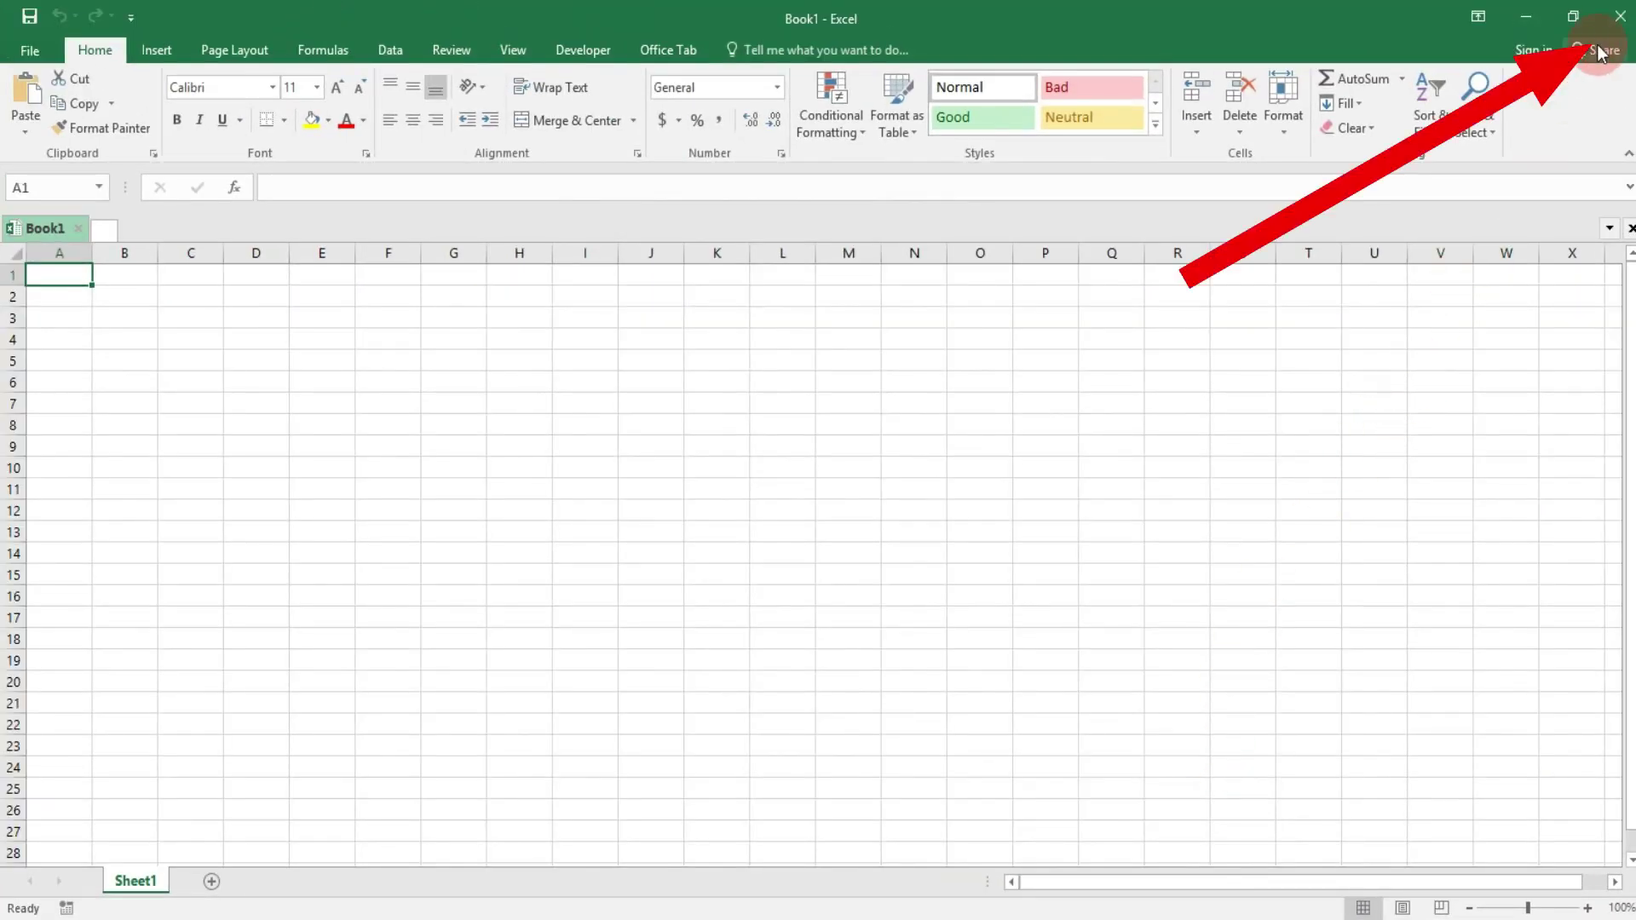
- Restart Excel with a blank workbook and view Sheet2, Sheet3 and Sheet4 in turn
left_click(1619, 16)
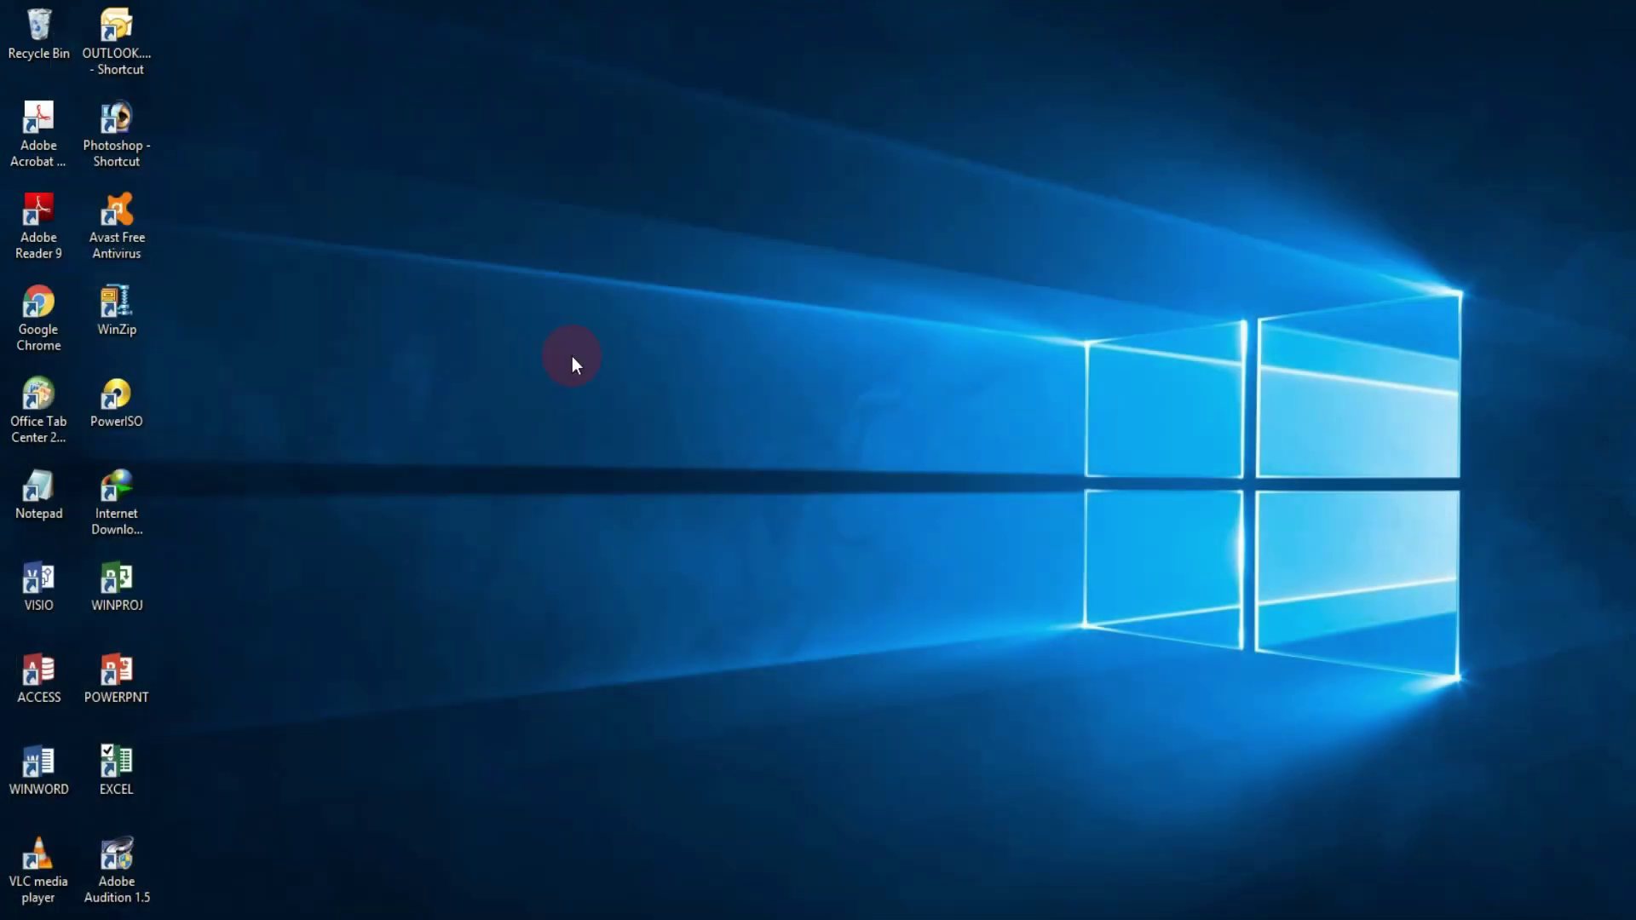
double_click(131, 760)
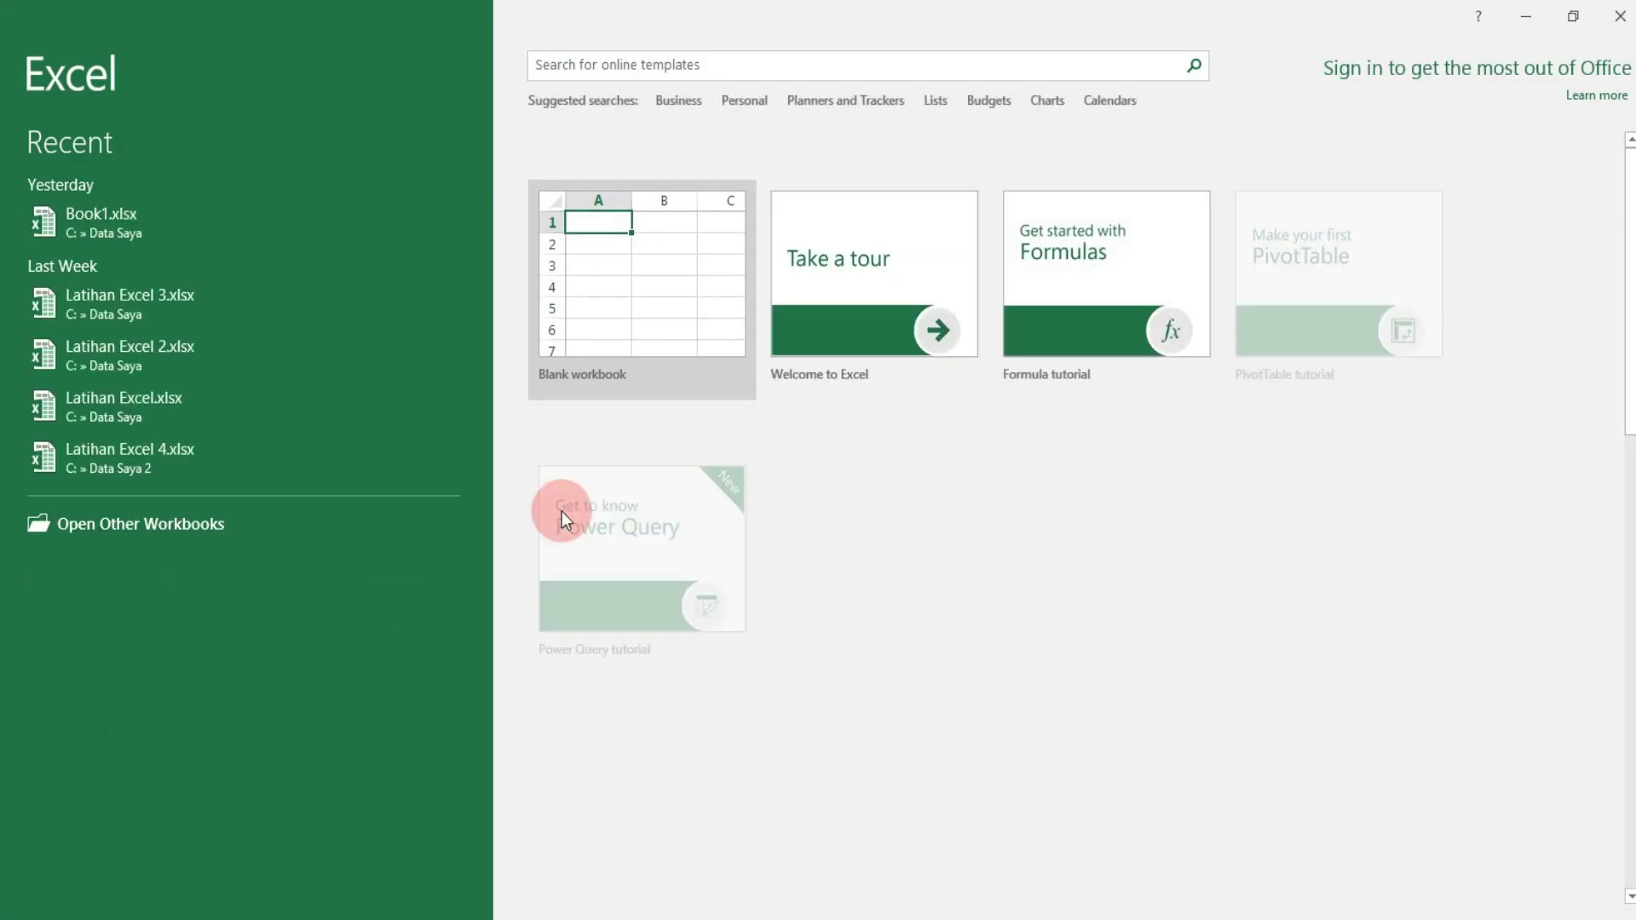
left_click(631, 344)
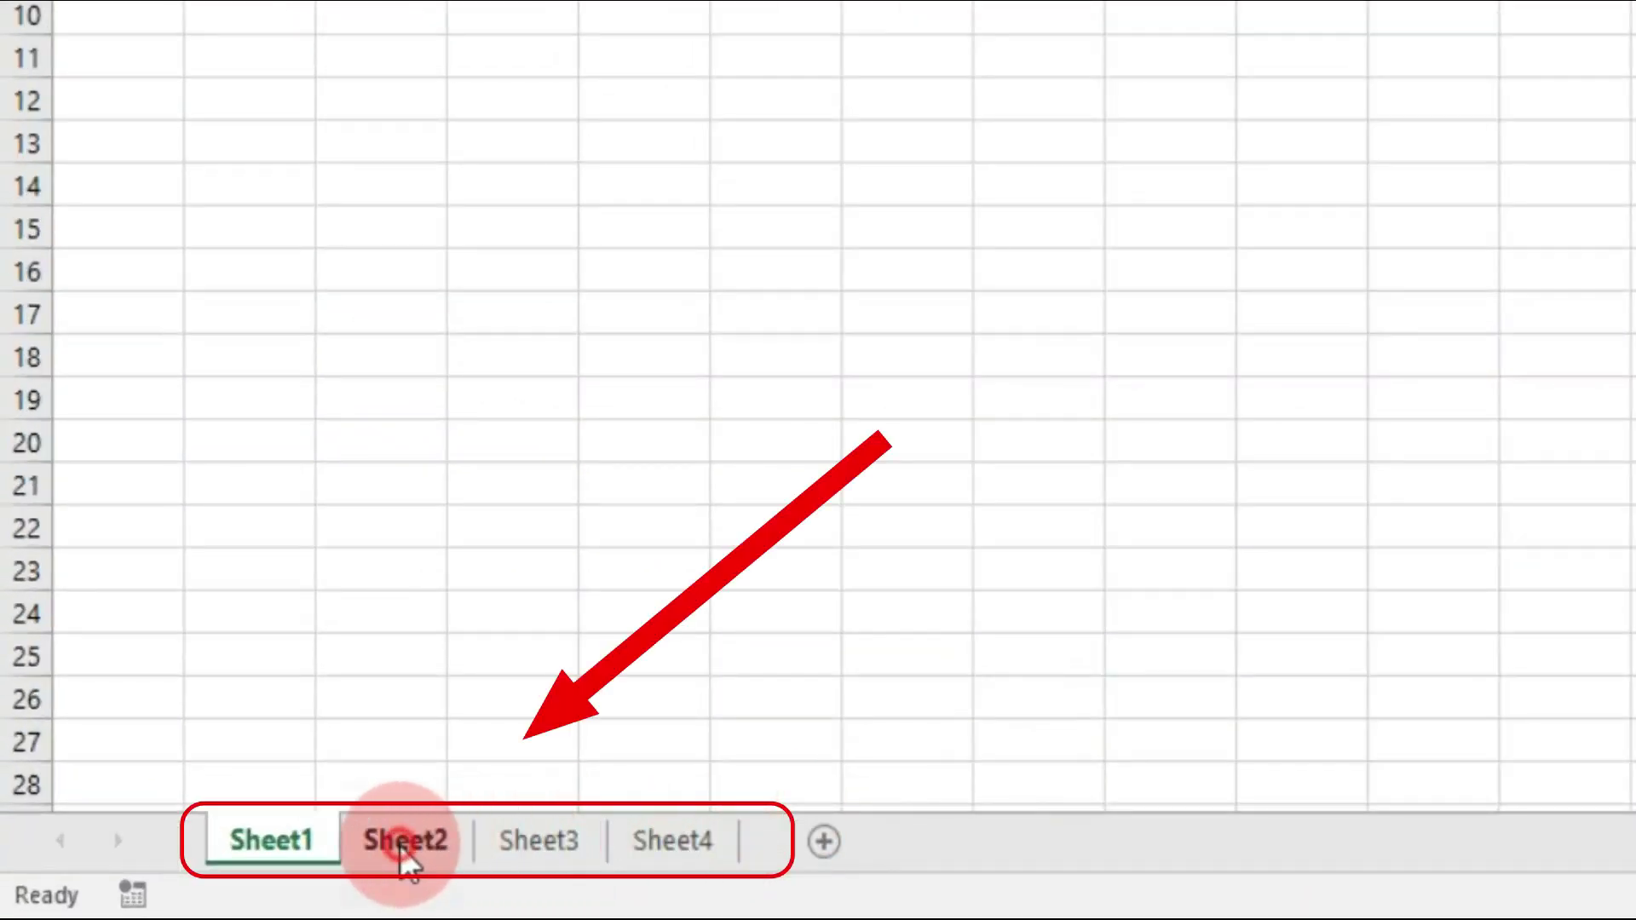
left_click(402, 844)
left_click(522, 844)
left_click(648, 840)
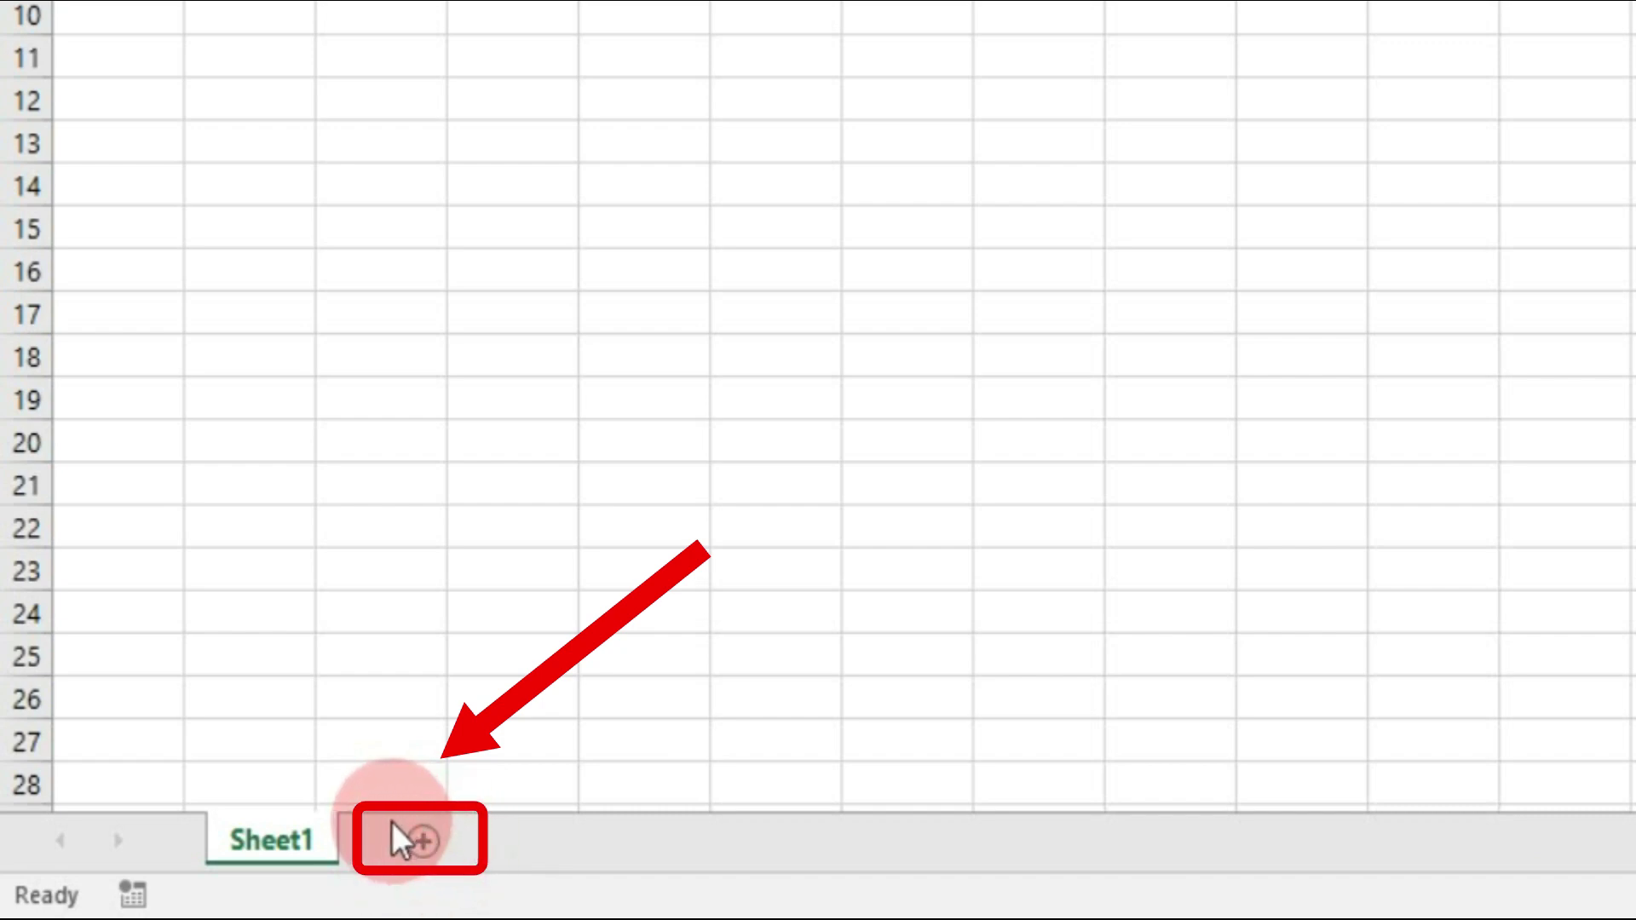
- Add a new worksheet after Sheet1 and insert another one directly before that new sheet
left_click(431, 832)
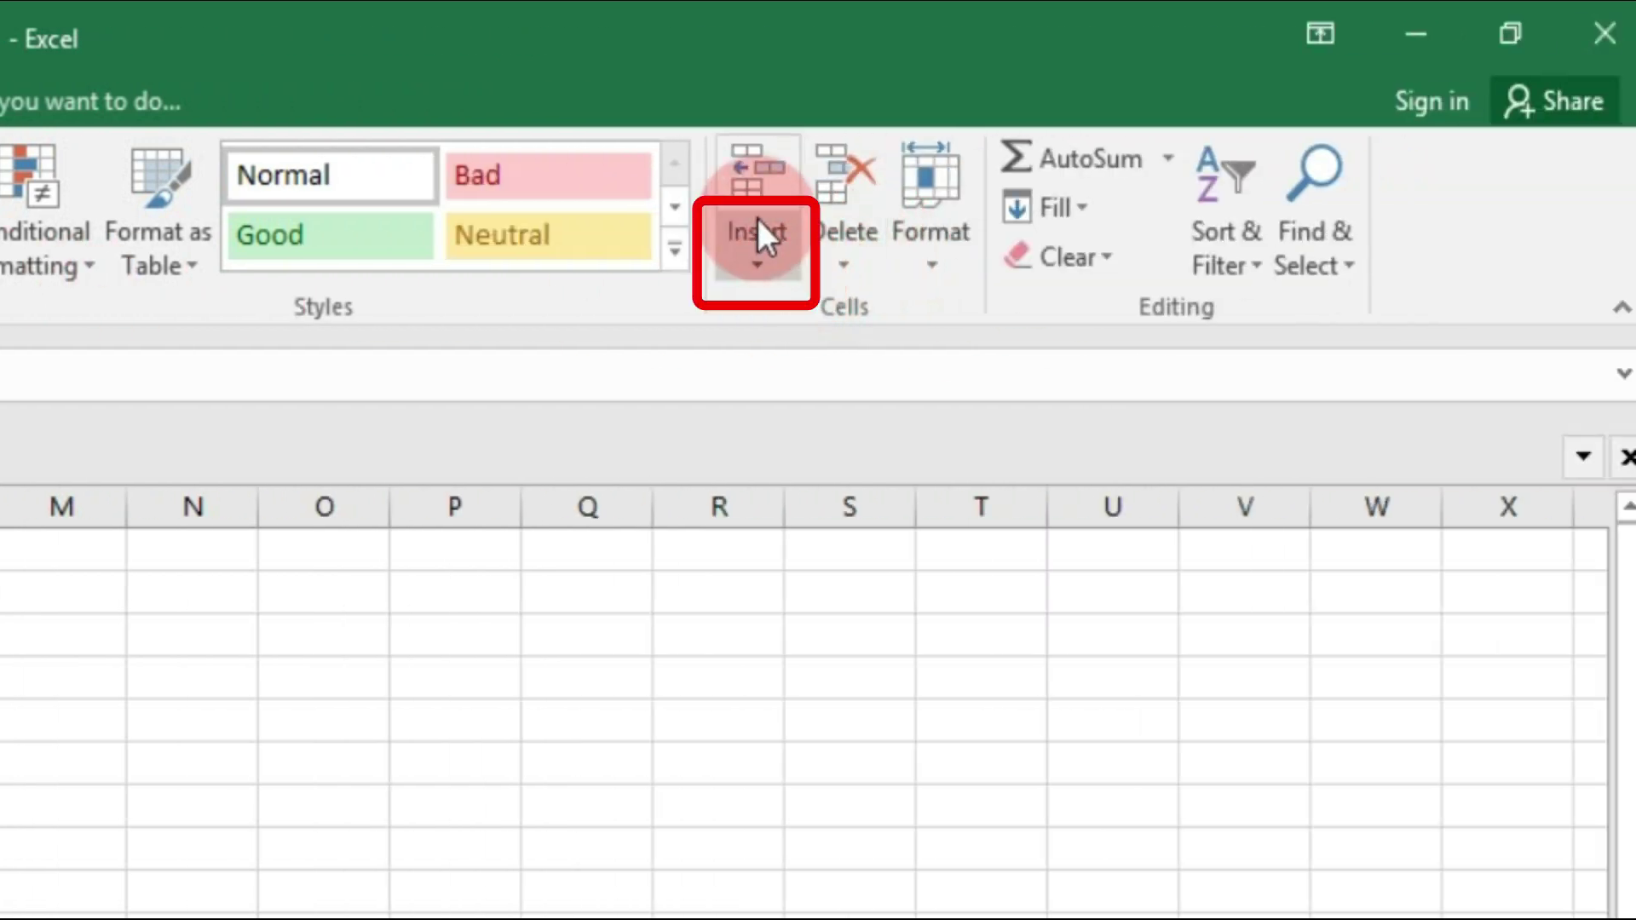
left_click(761, 255)
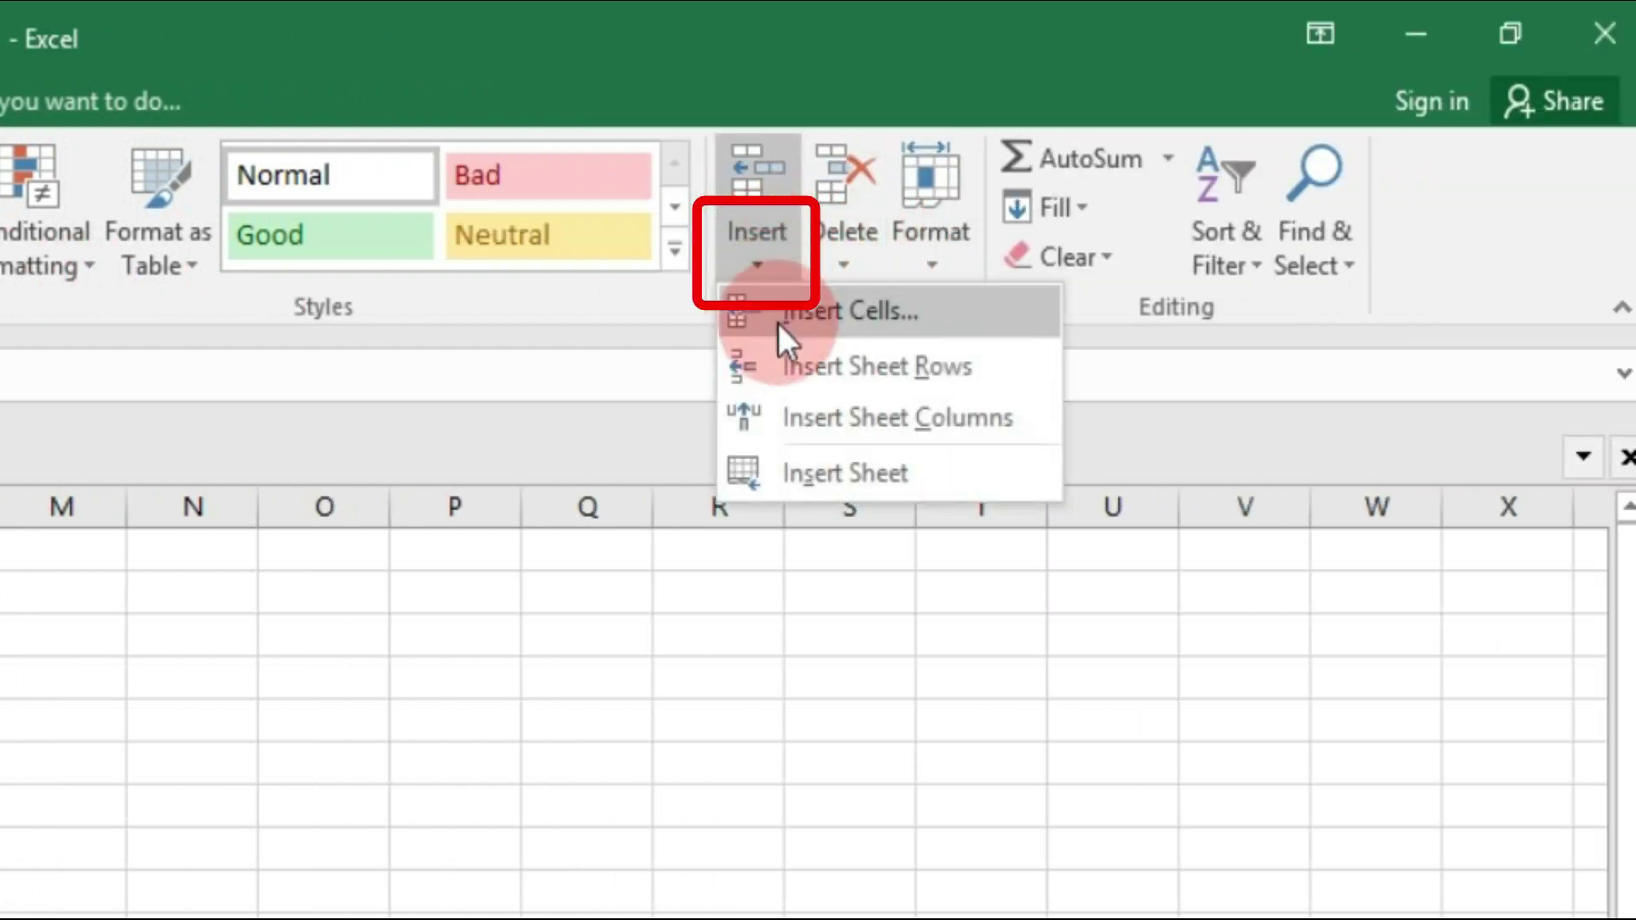
left_click(810, 471)
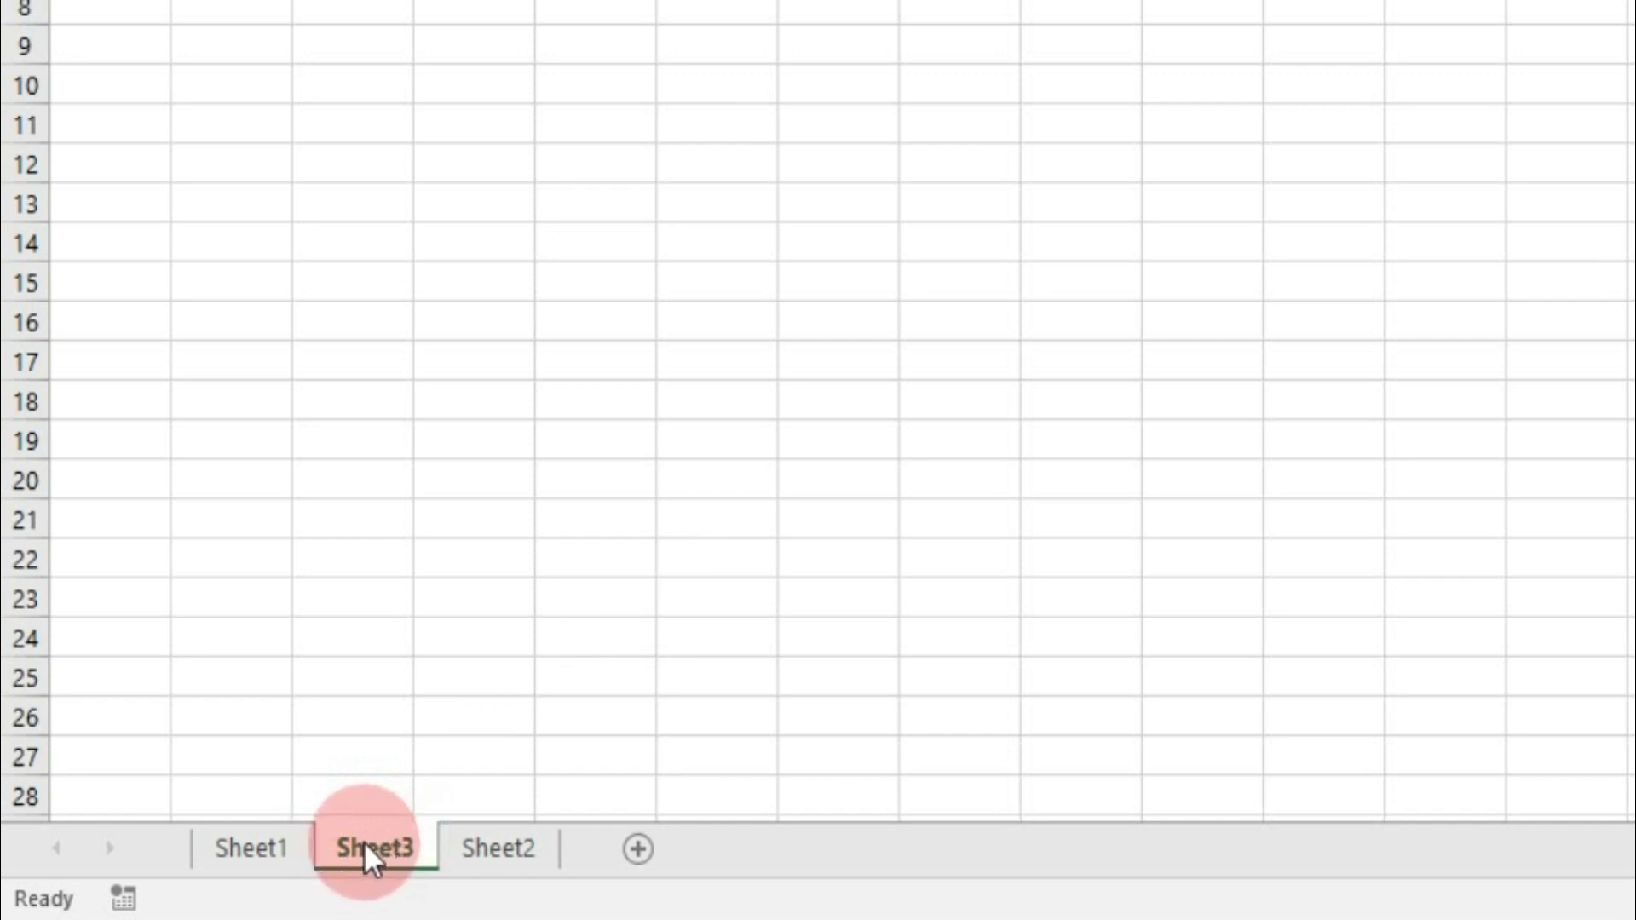
- Insert a worksheet from the general templates before Sheet2, and add one more before the newly active sheet
right_click(488, 844)
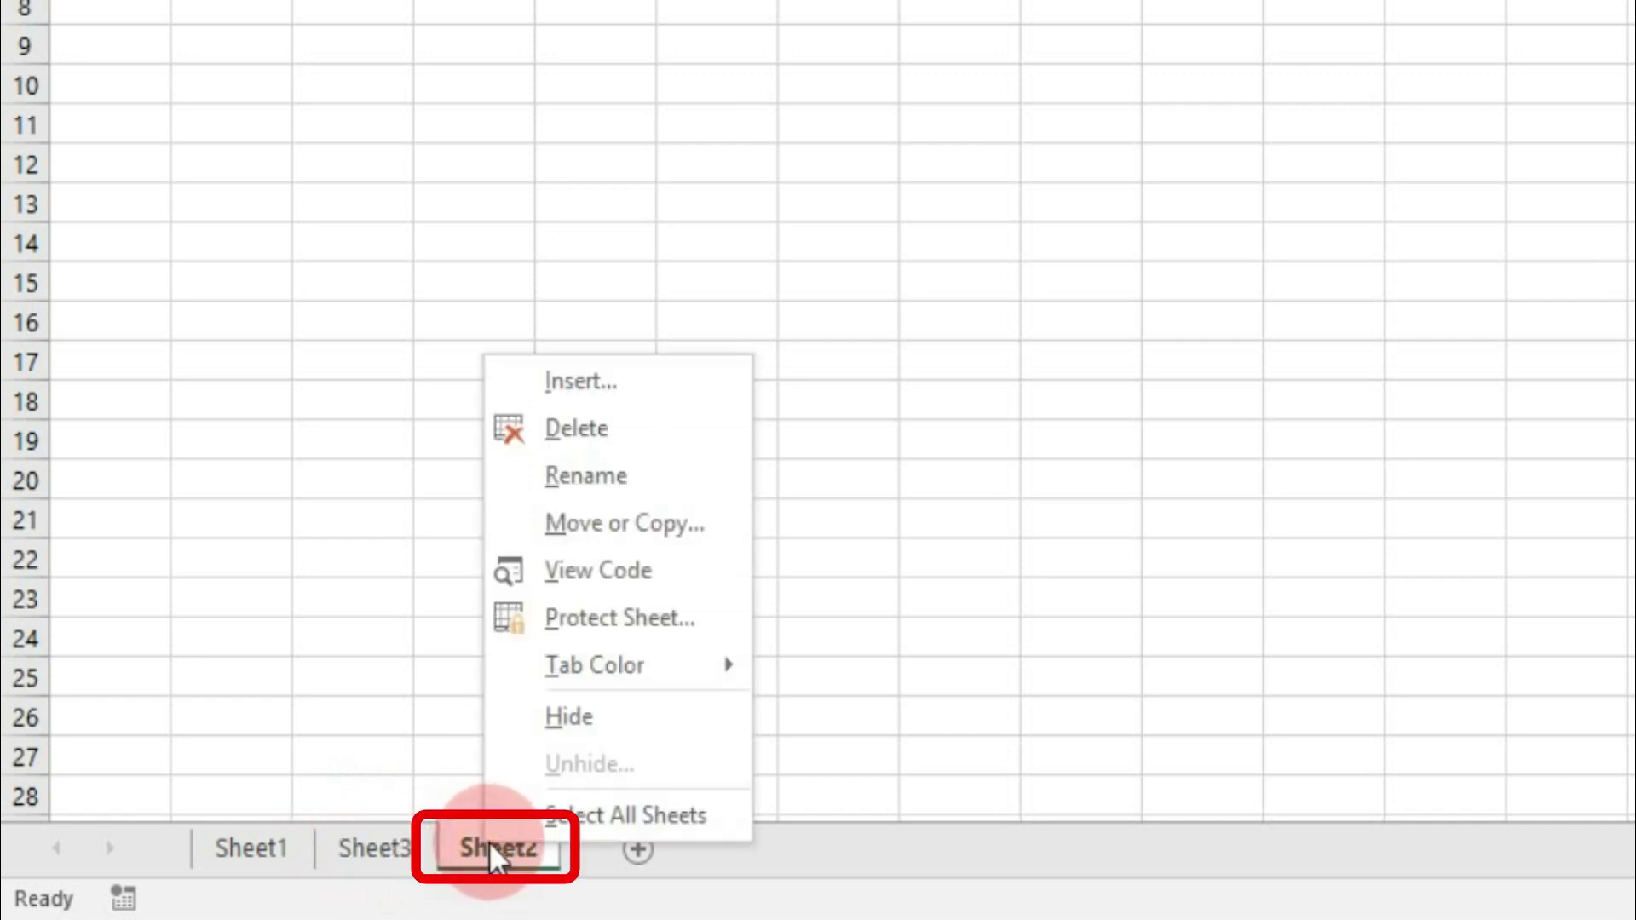
left_click(607, 381)
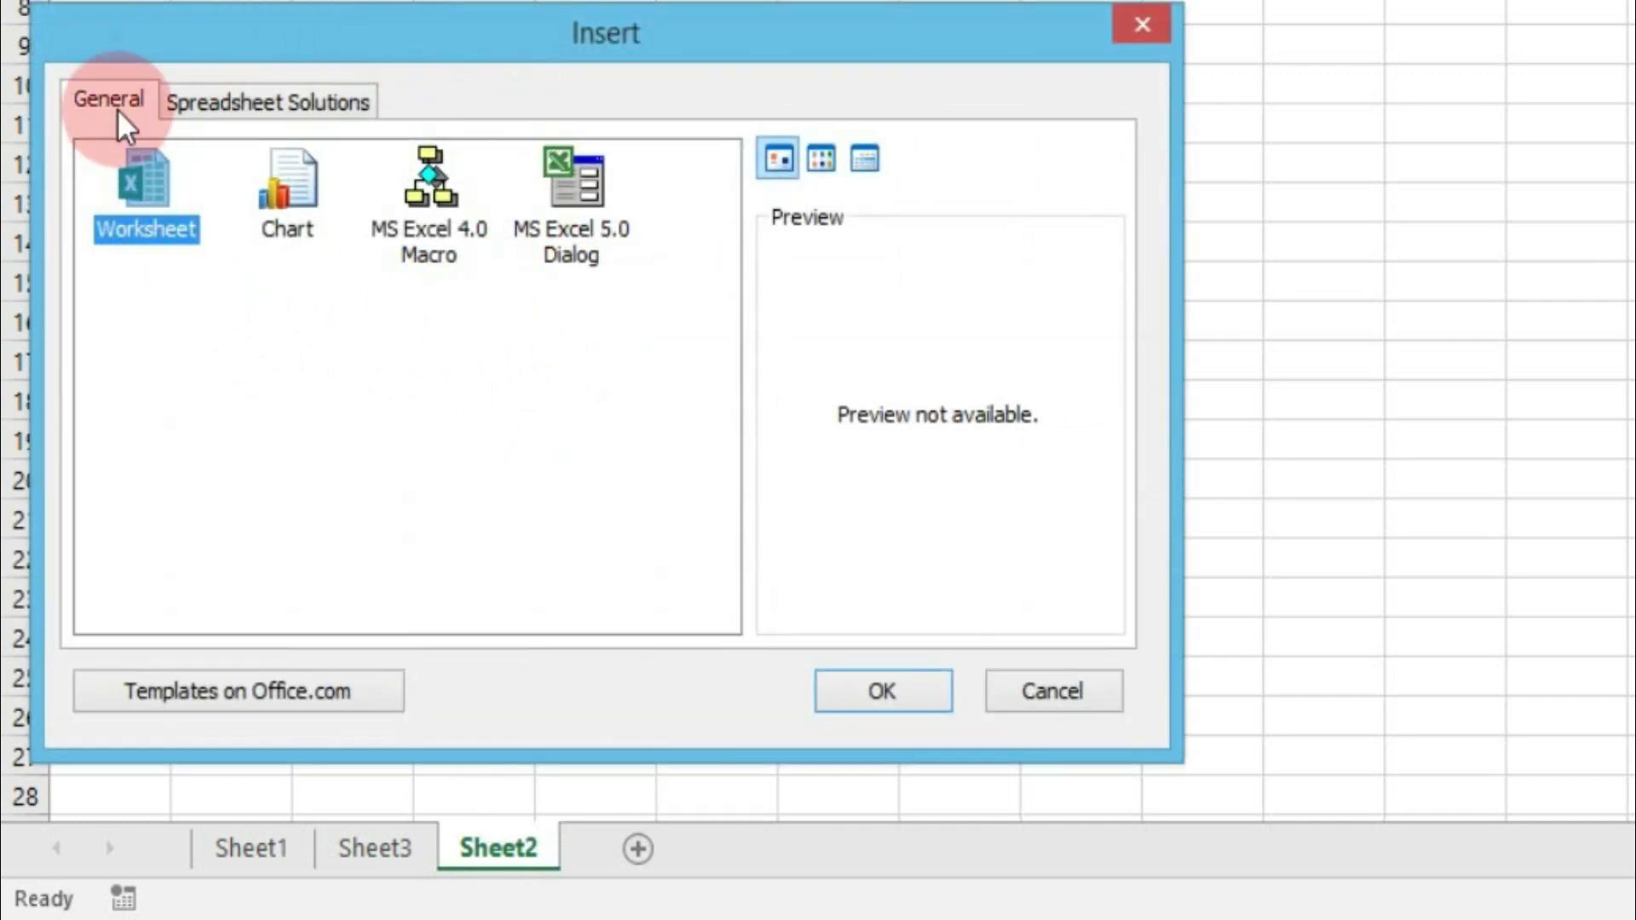
left_click(165, 213)
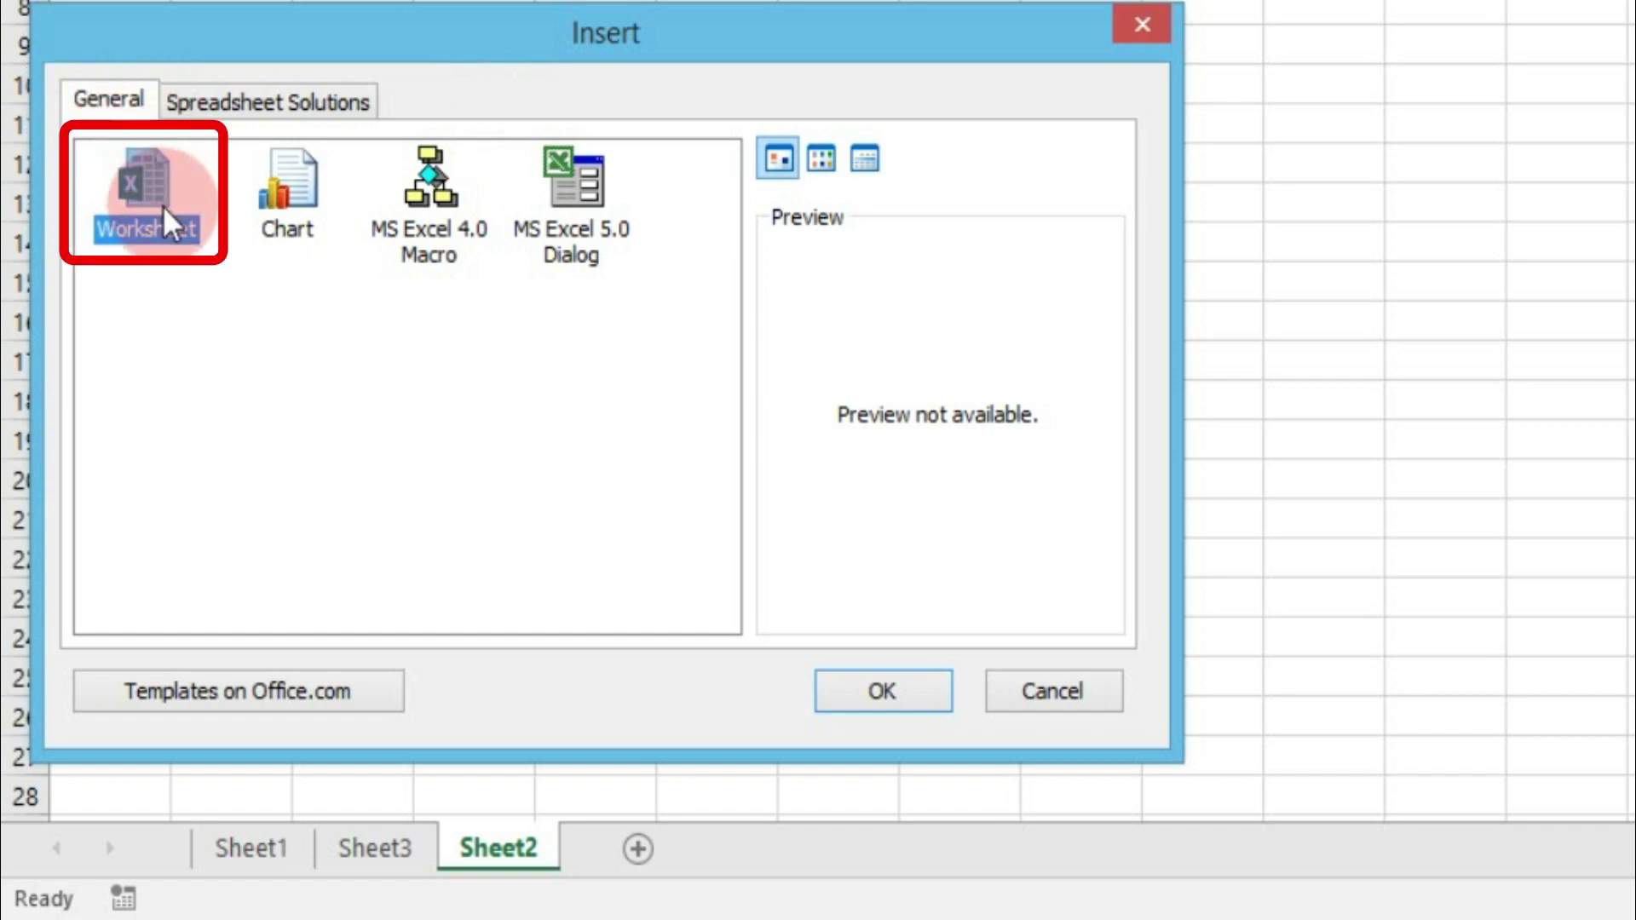
left_click(869, 691)
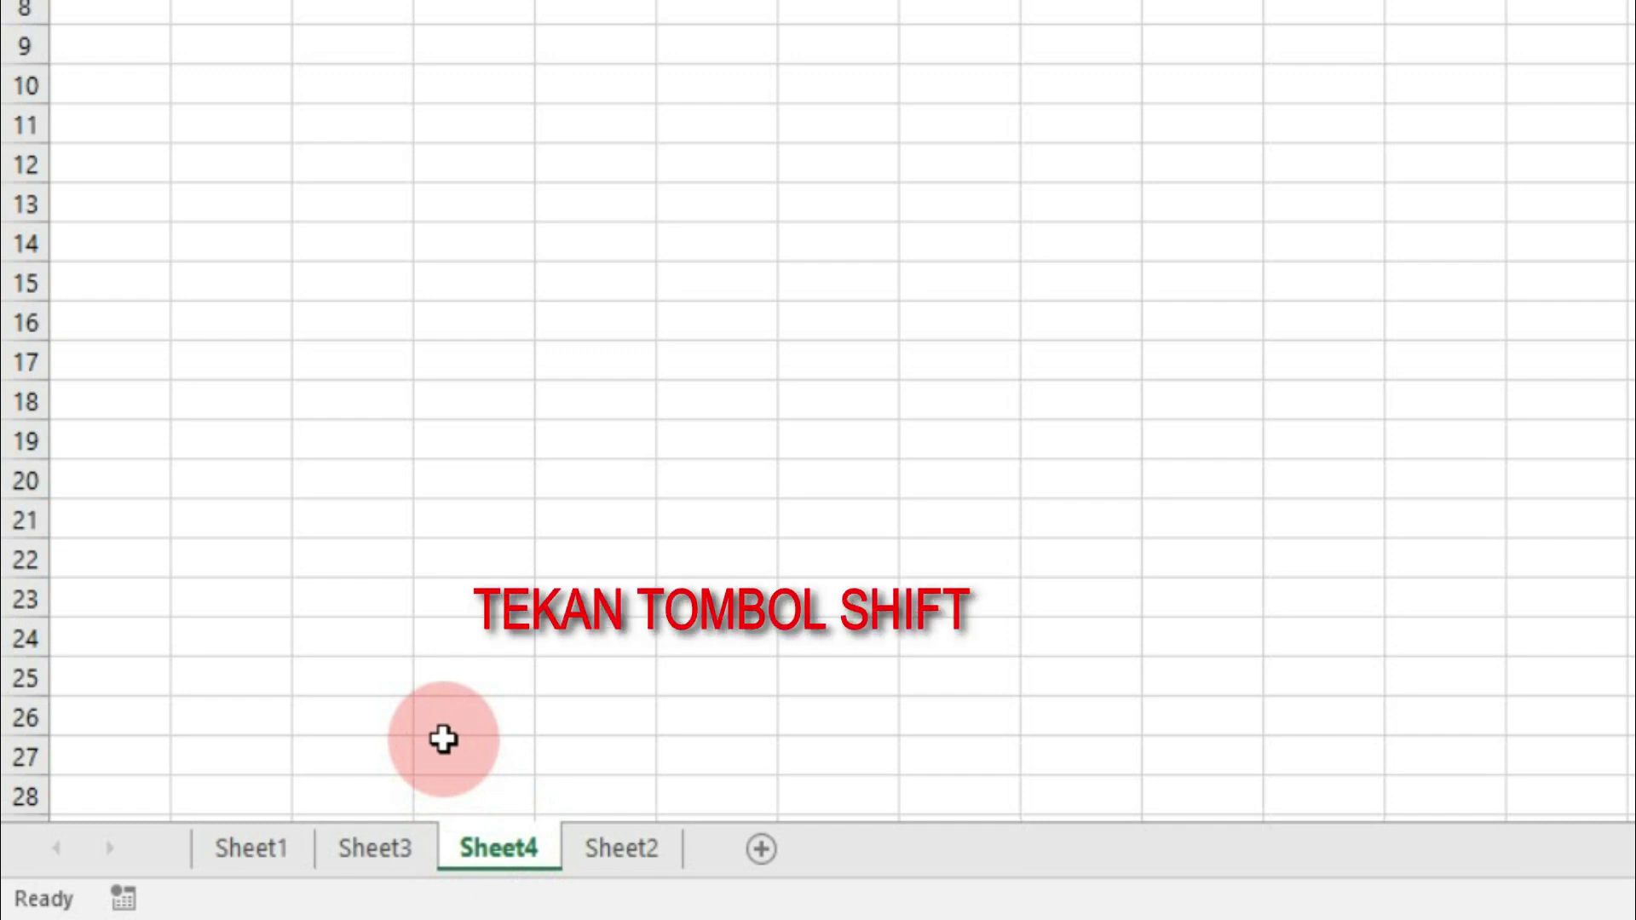
key("shift+F11")
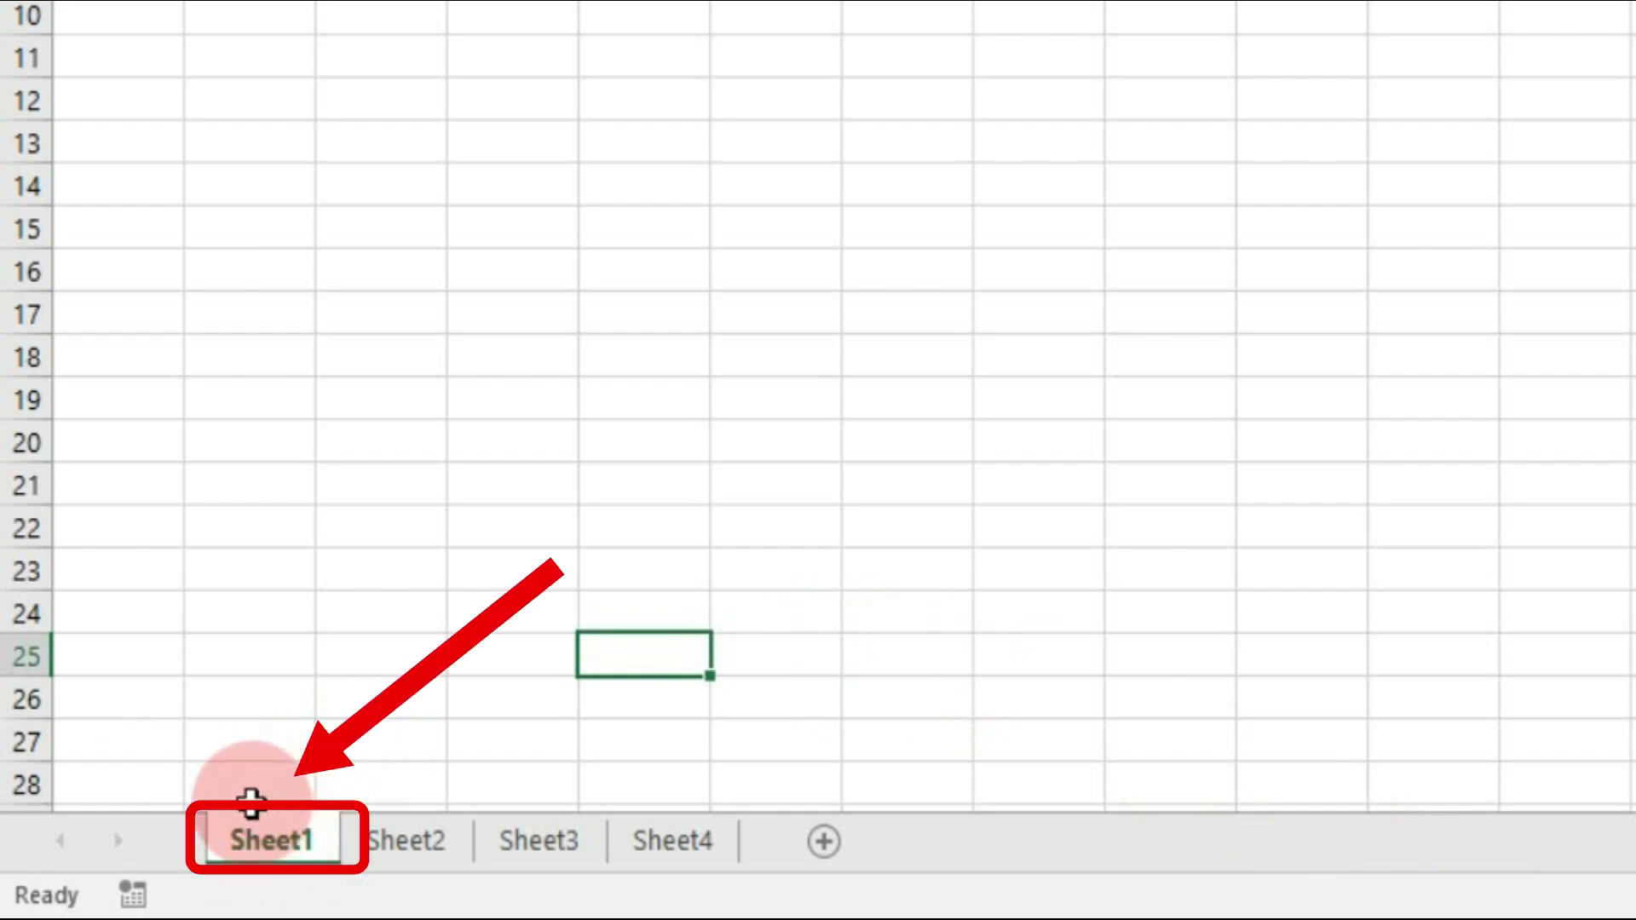
- Rename Sheet1 as "Lembar Kerja 1"
double_click(281, 835)
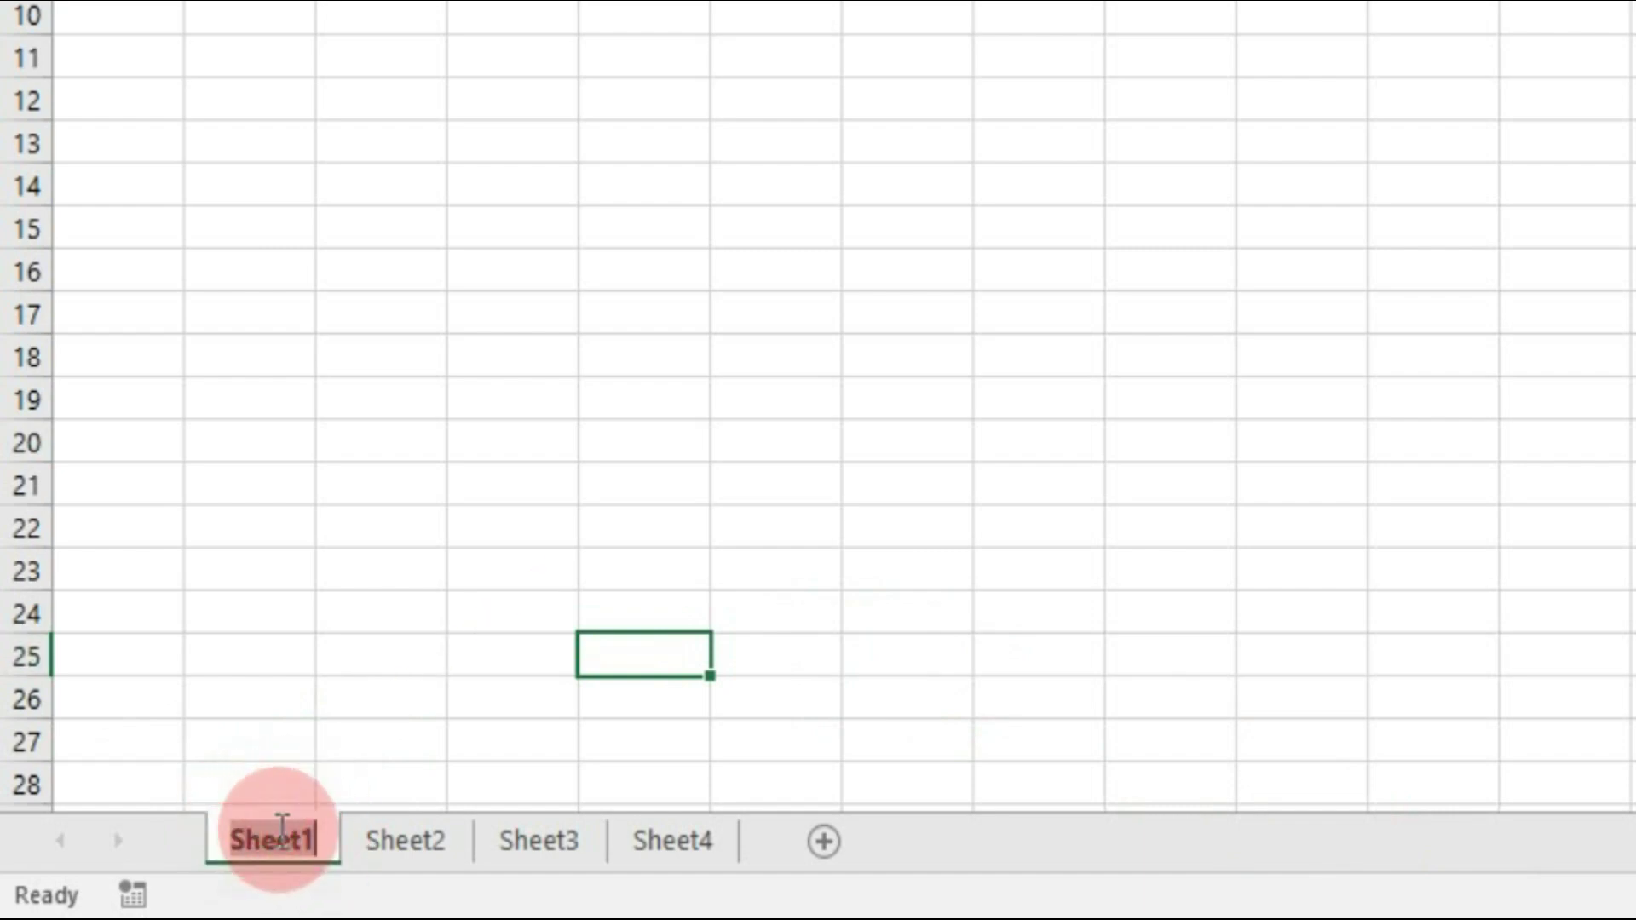
type("Lembar ")
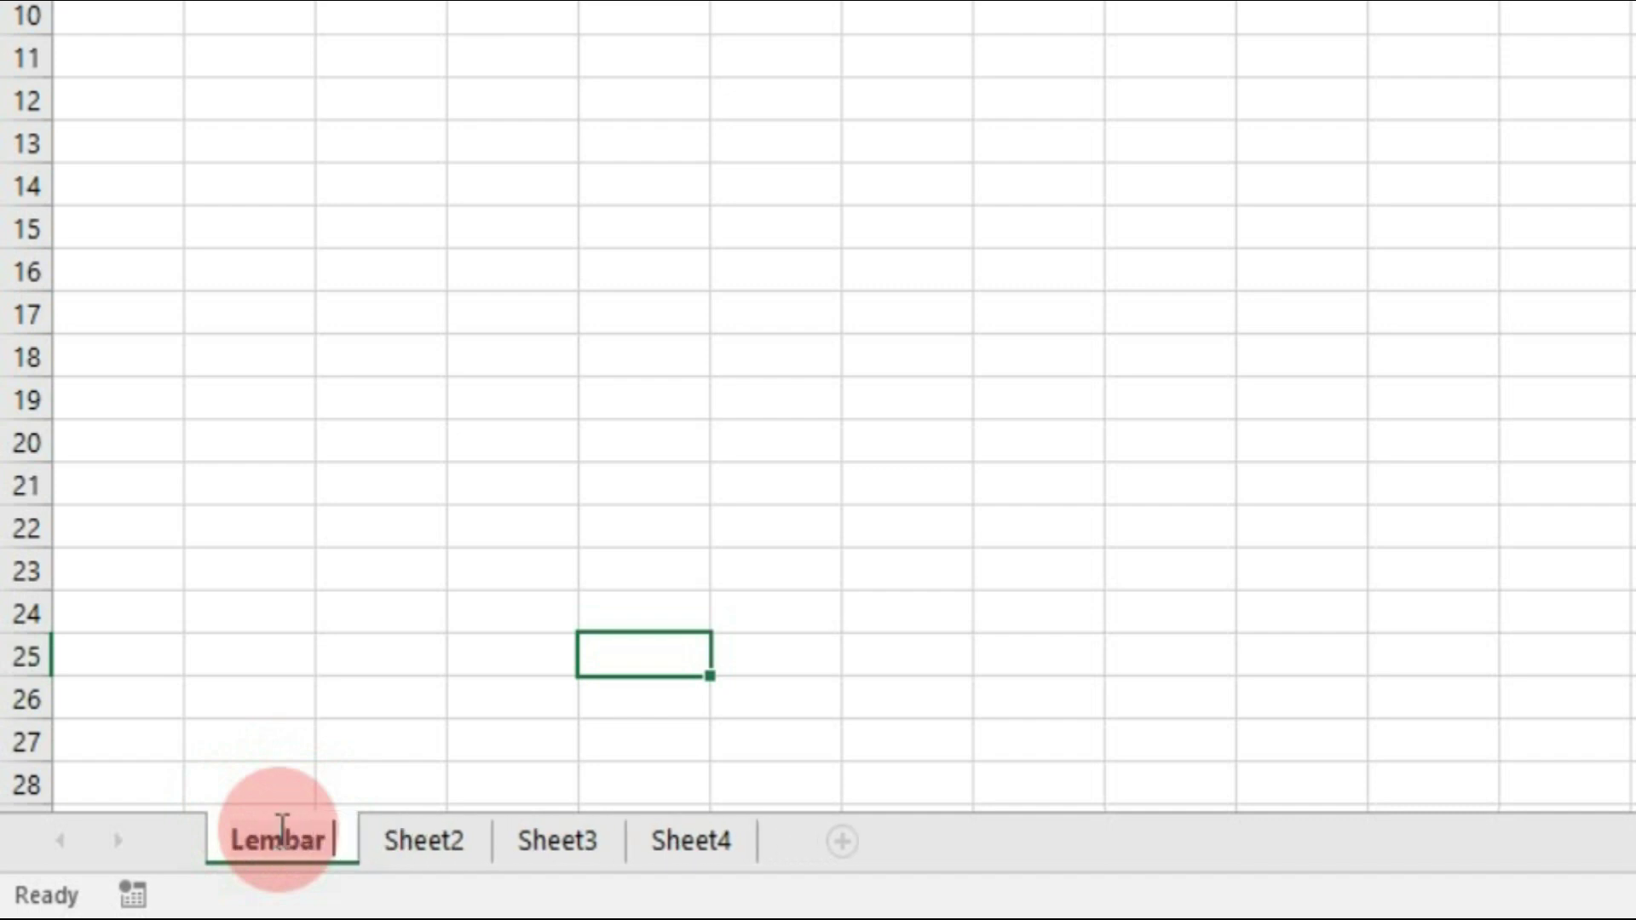
type("Kerja 1")
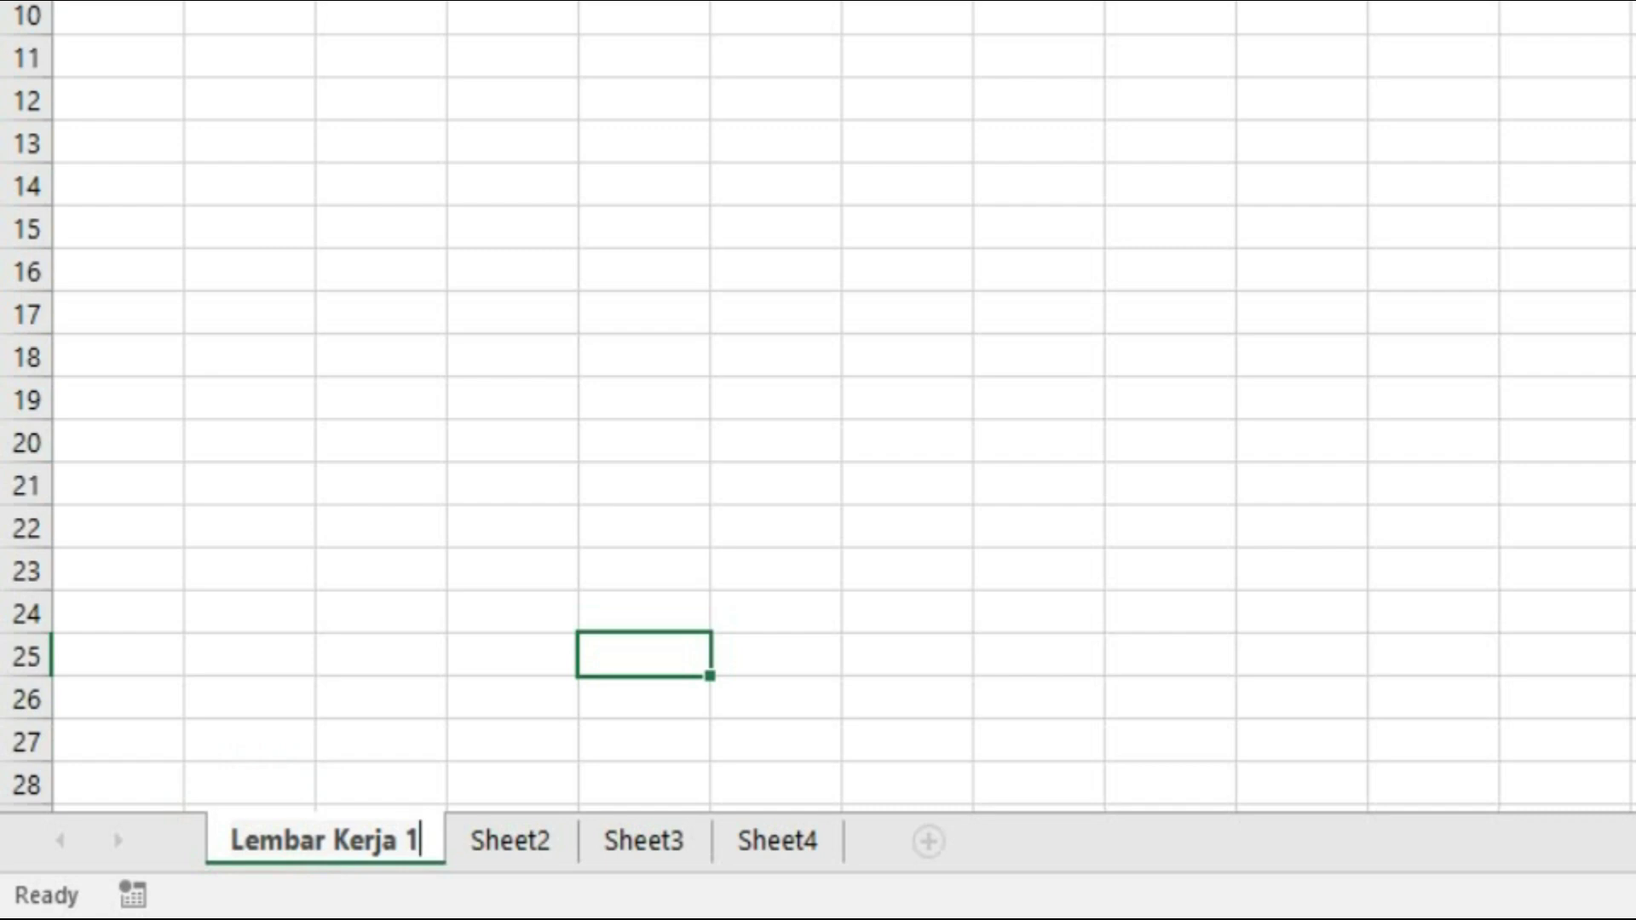
left_click_drag(420, 846, 245, 796)
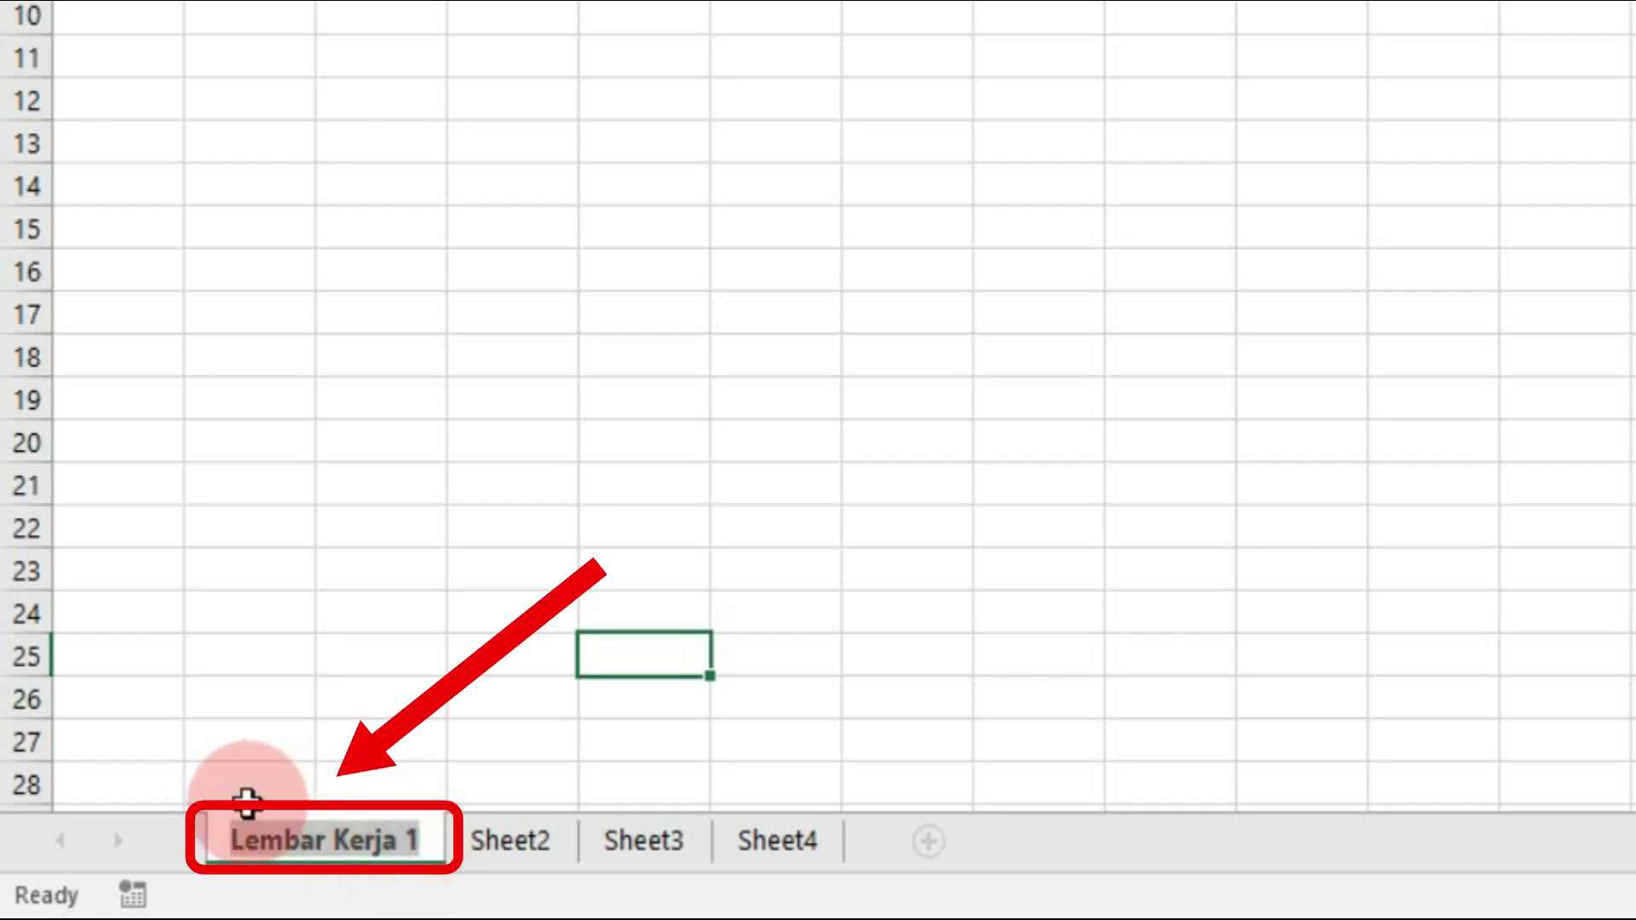
left_click(464, 894)
- Rename Sheet2 as "Lembar Kerja 2" using the Rename Sheet command of the cell formatting options
left_click(492, 854)
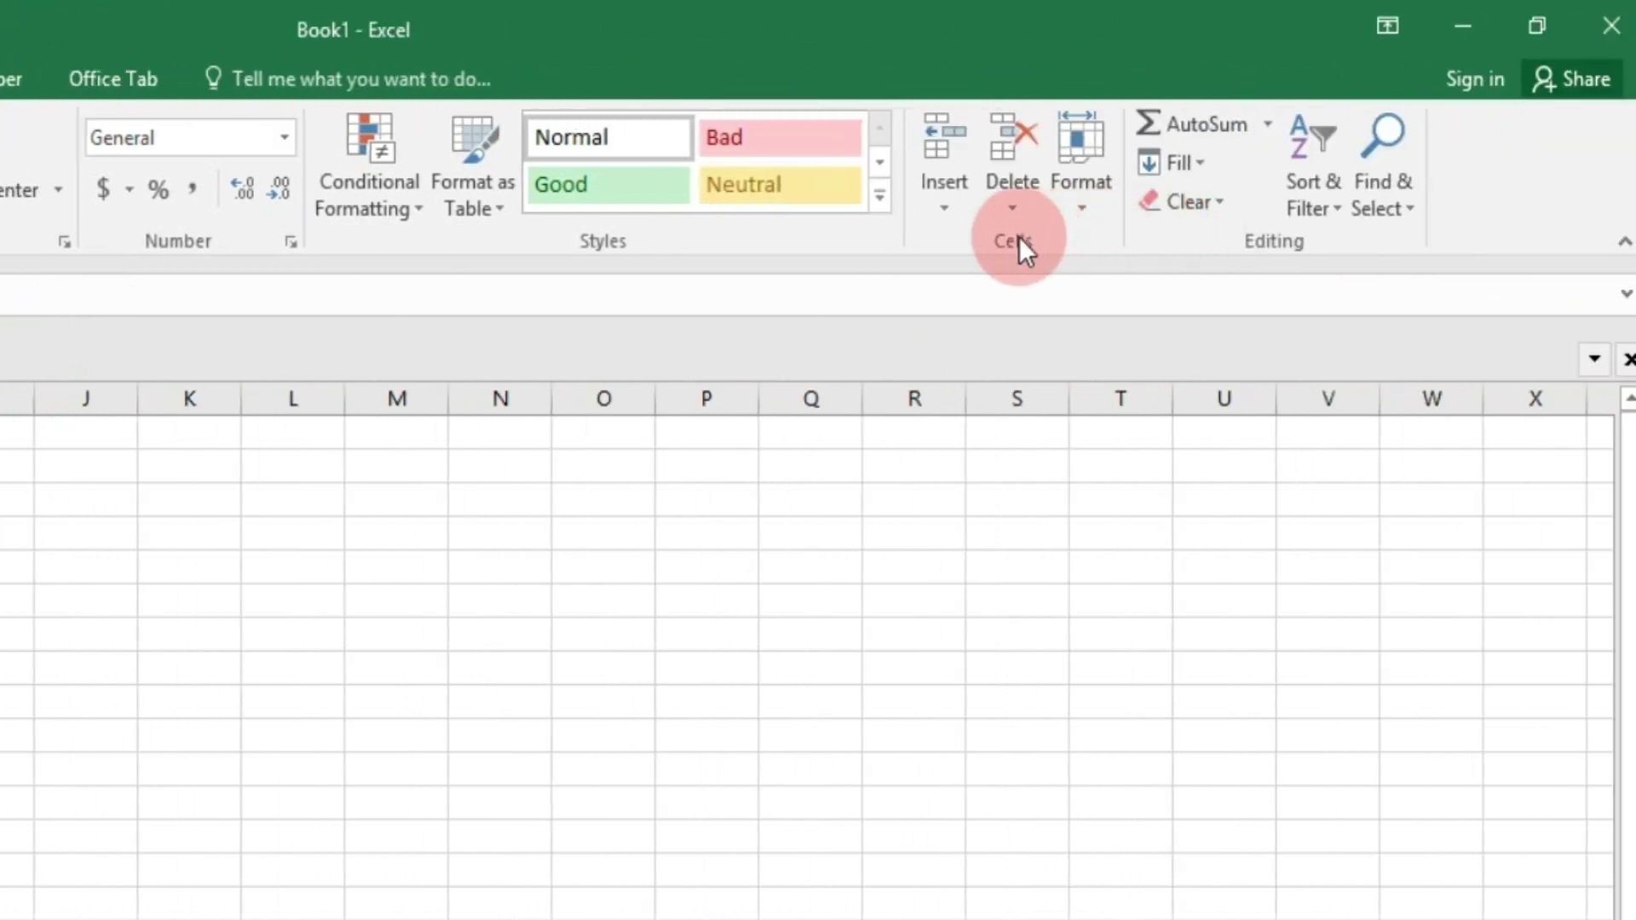
left_click(1080, 185)
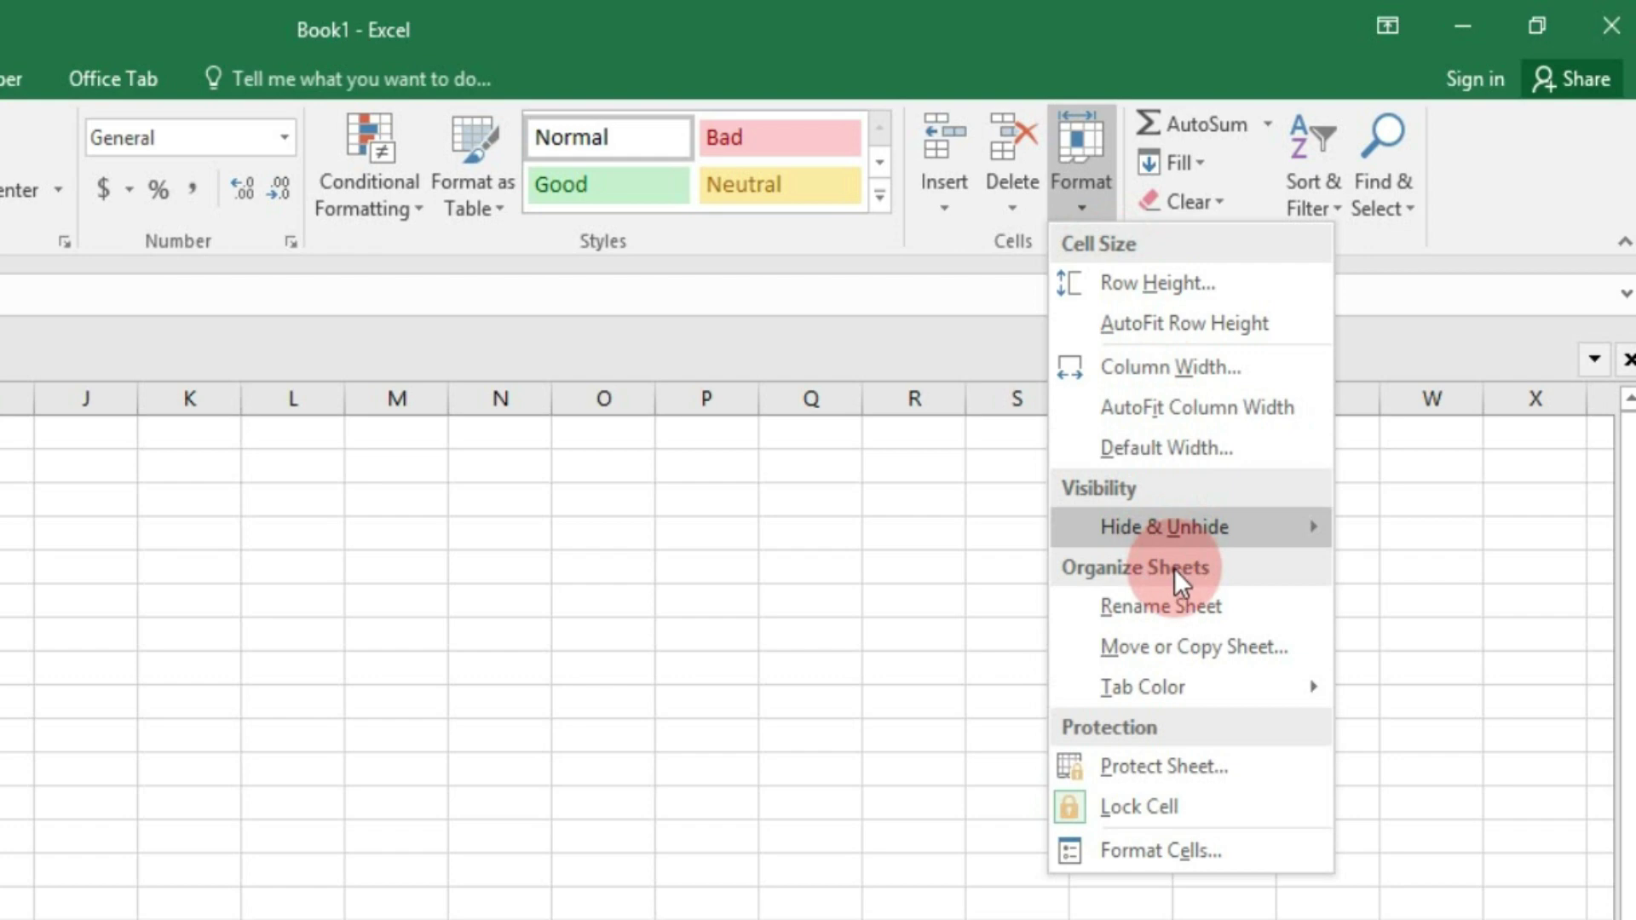
left_click(1176, 595)
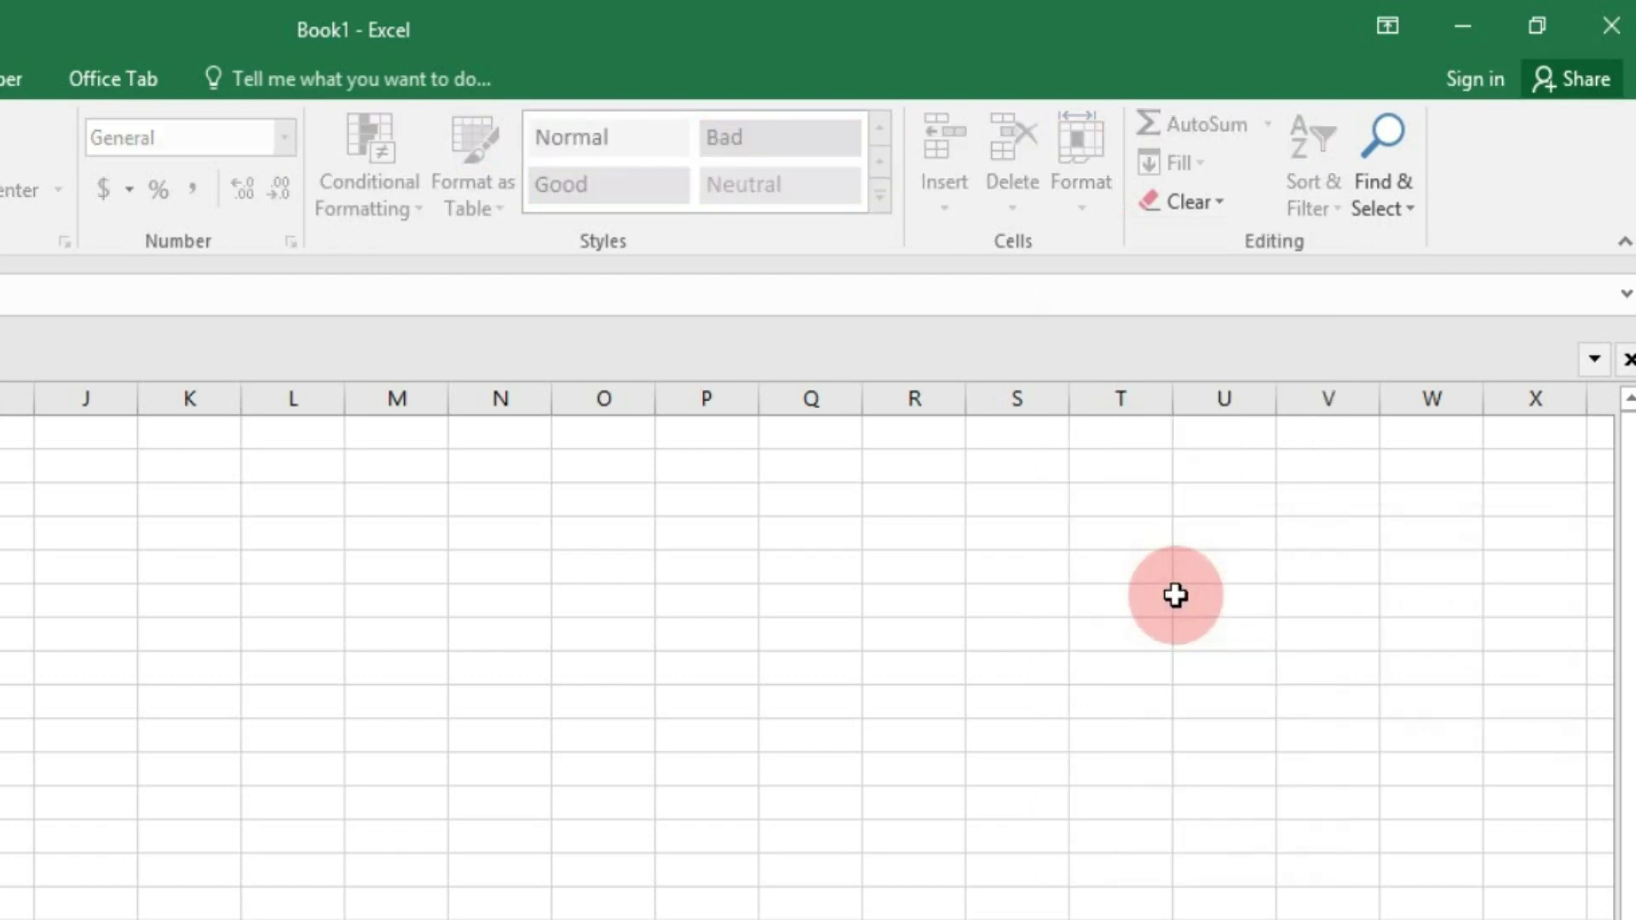
type("Lem")
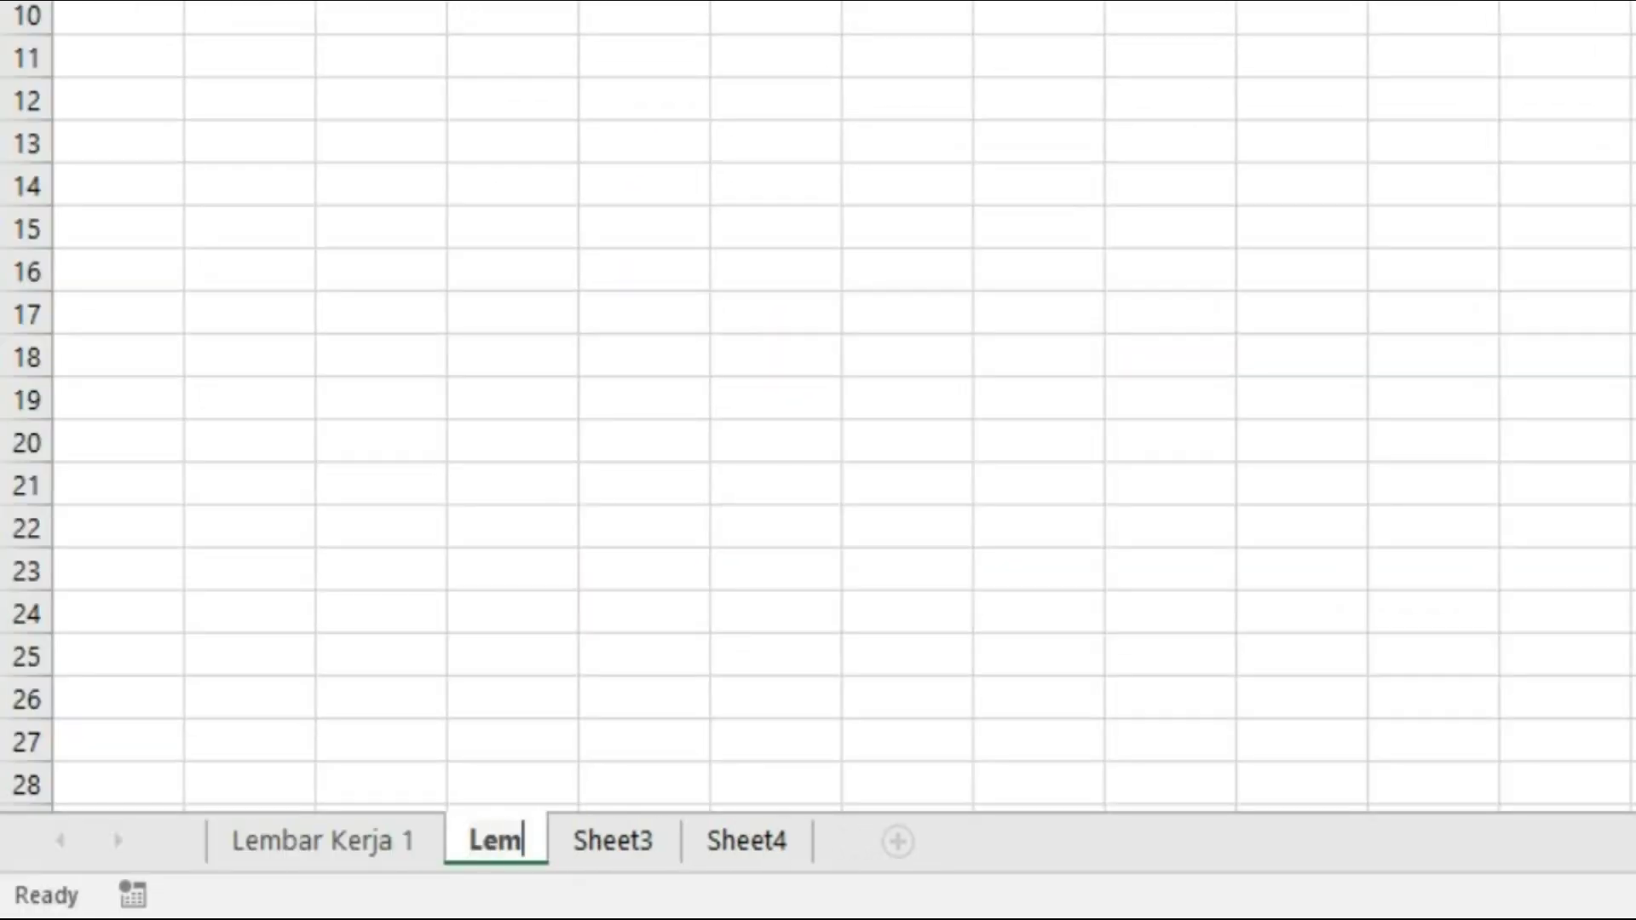
type("bar Ker")
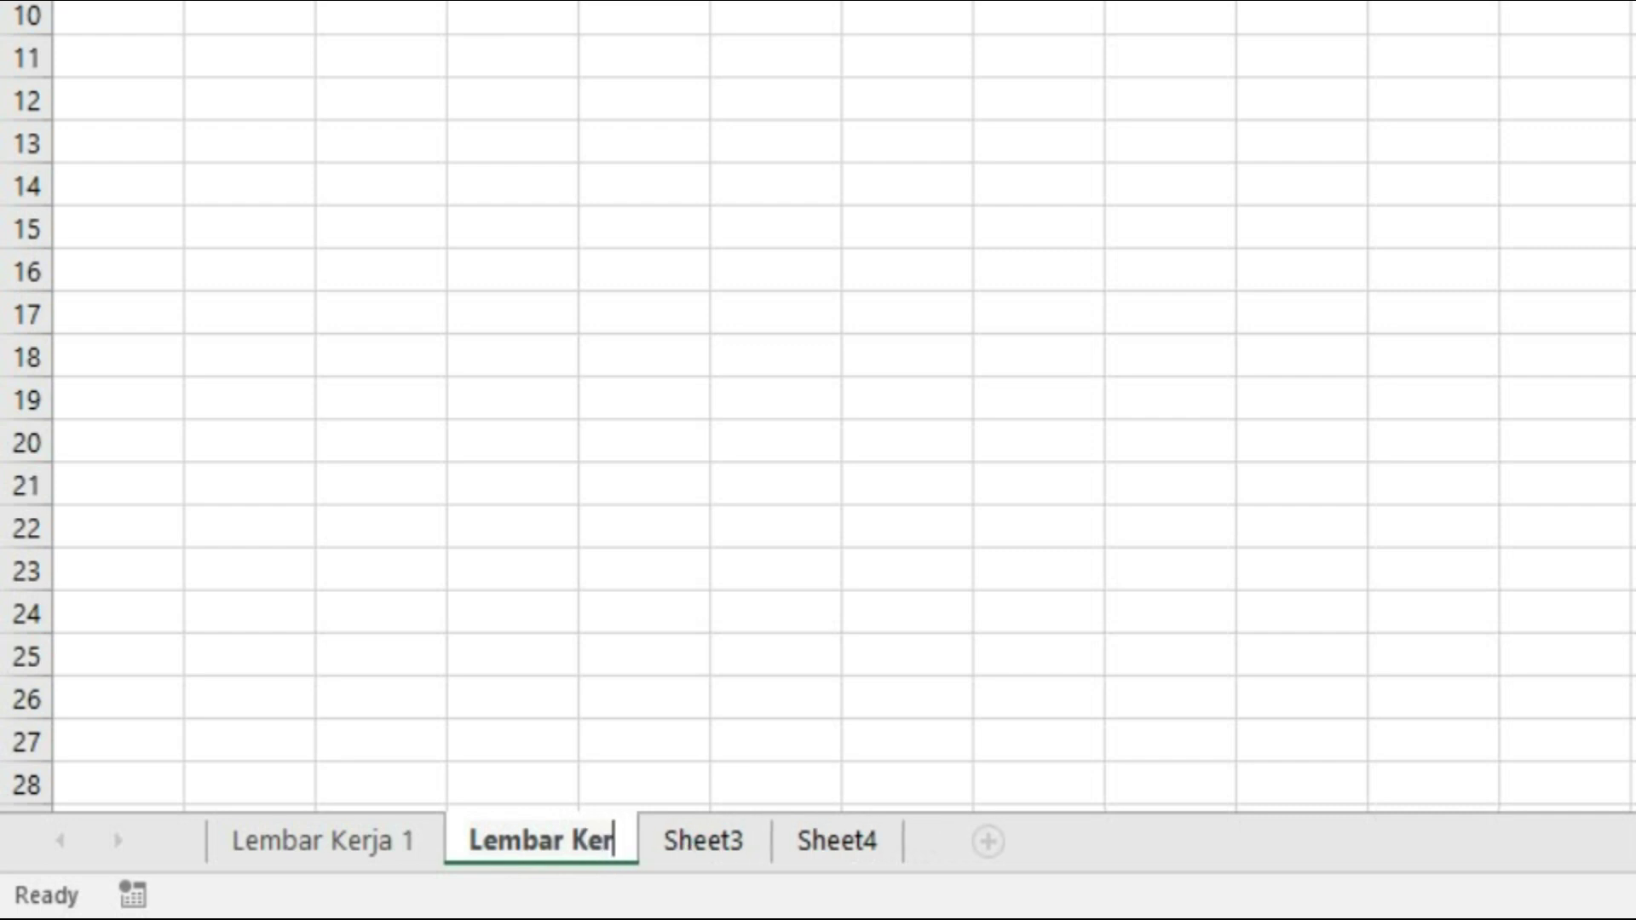
type("ja 2")
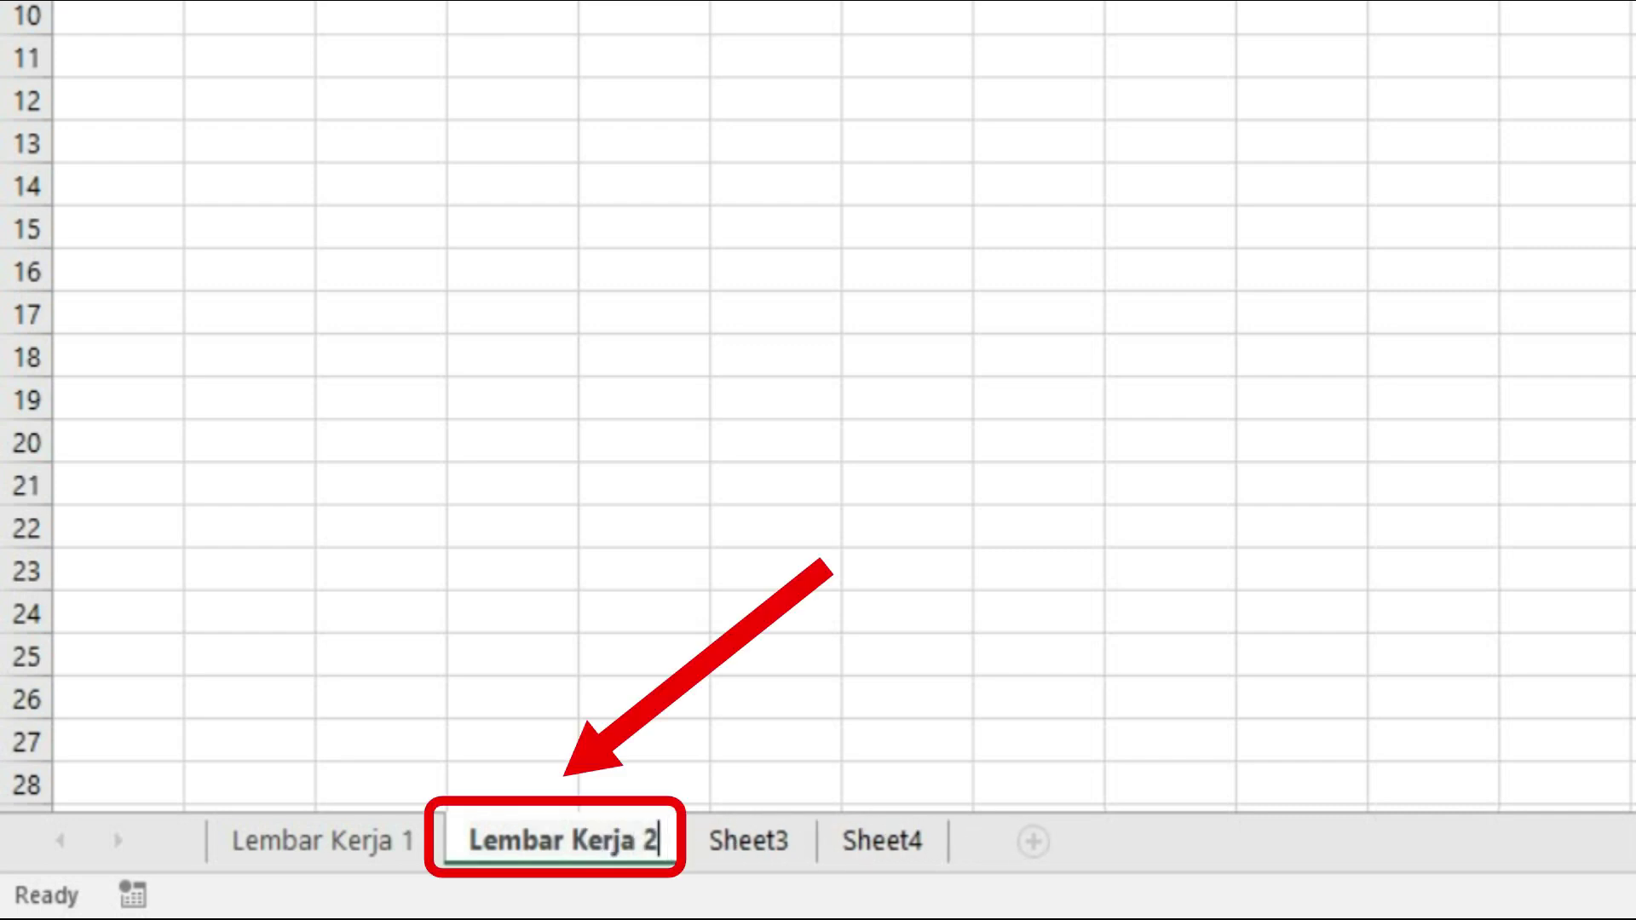
key("Return")
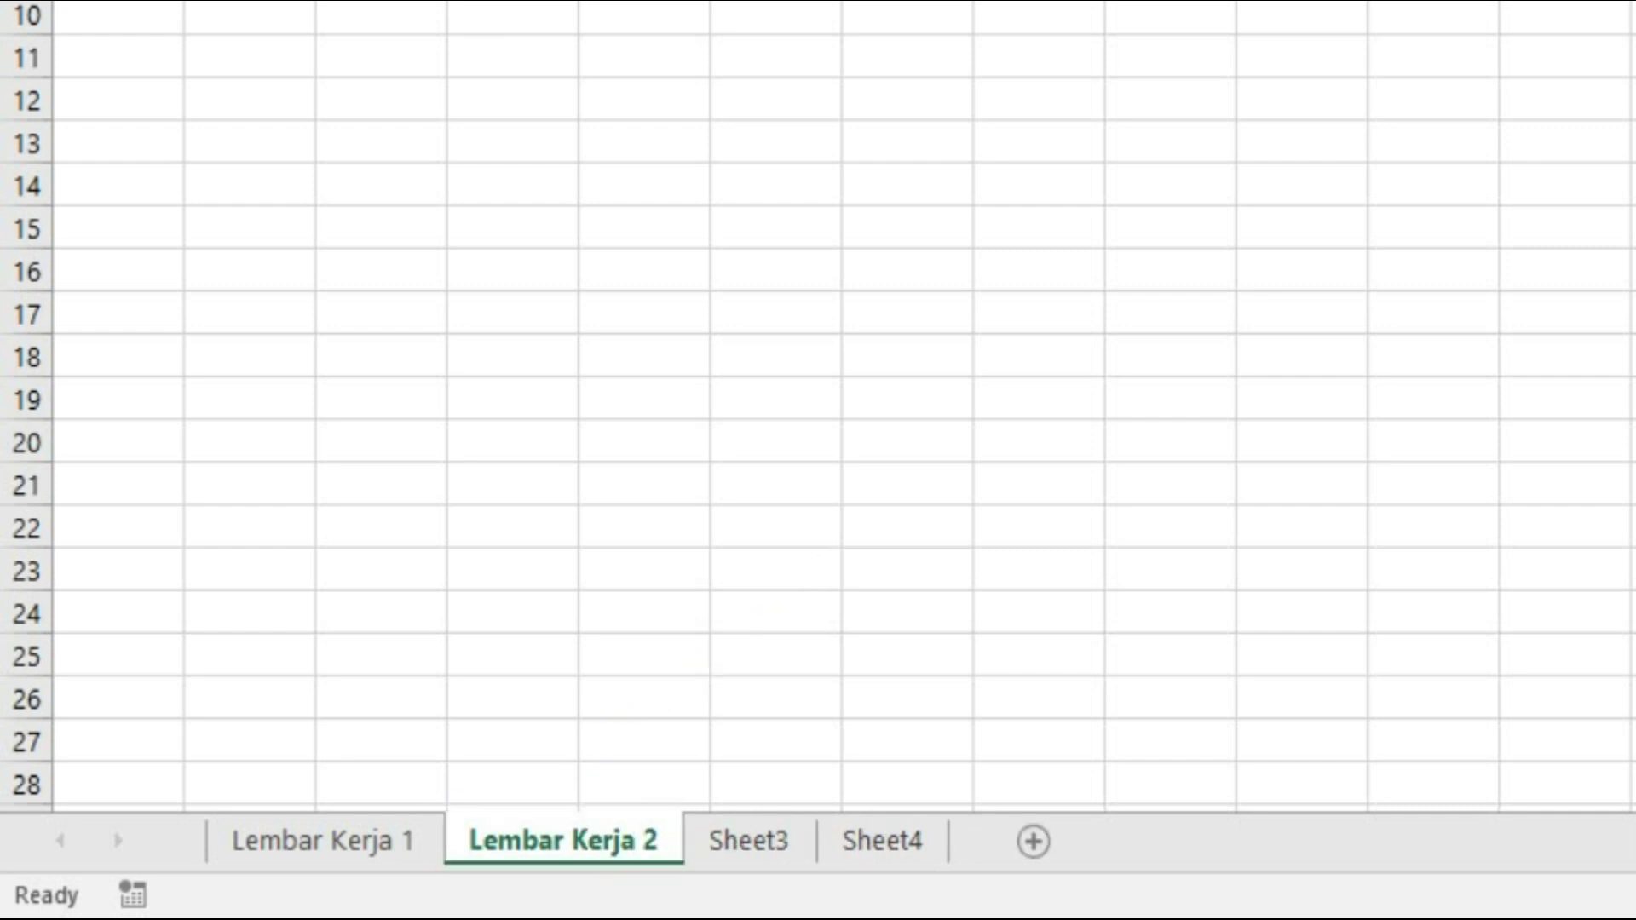
- Rename Sheet3 as "Lembar Kerja 3"
left_click(738, 842)
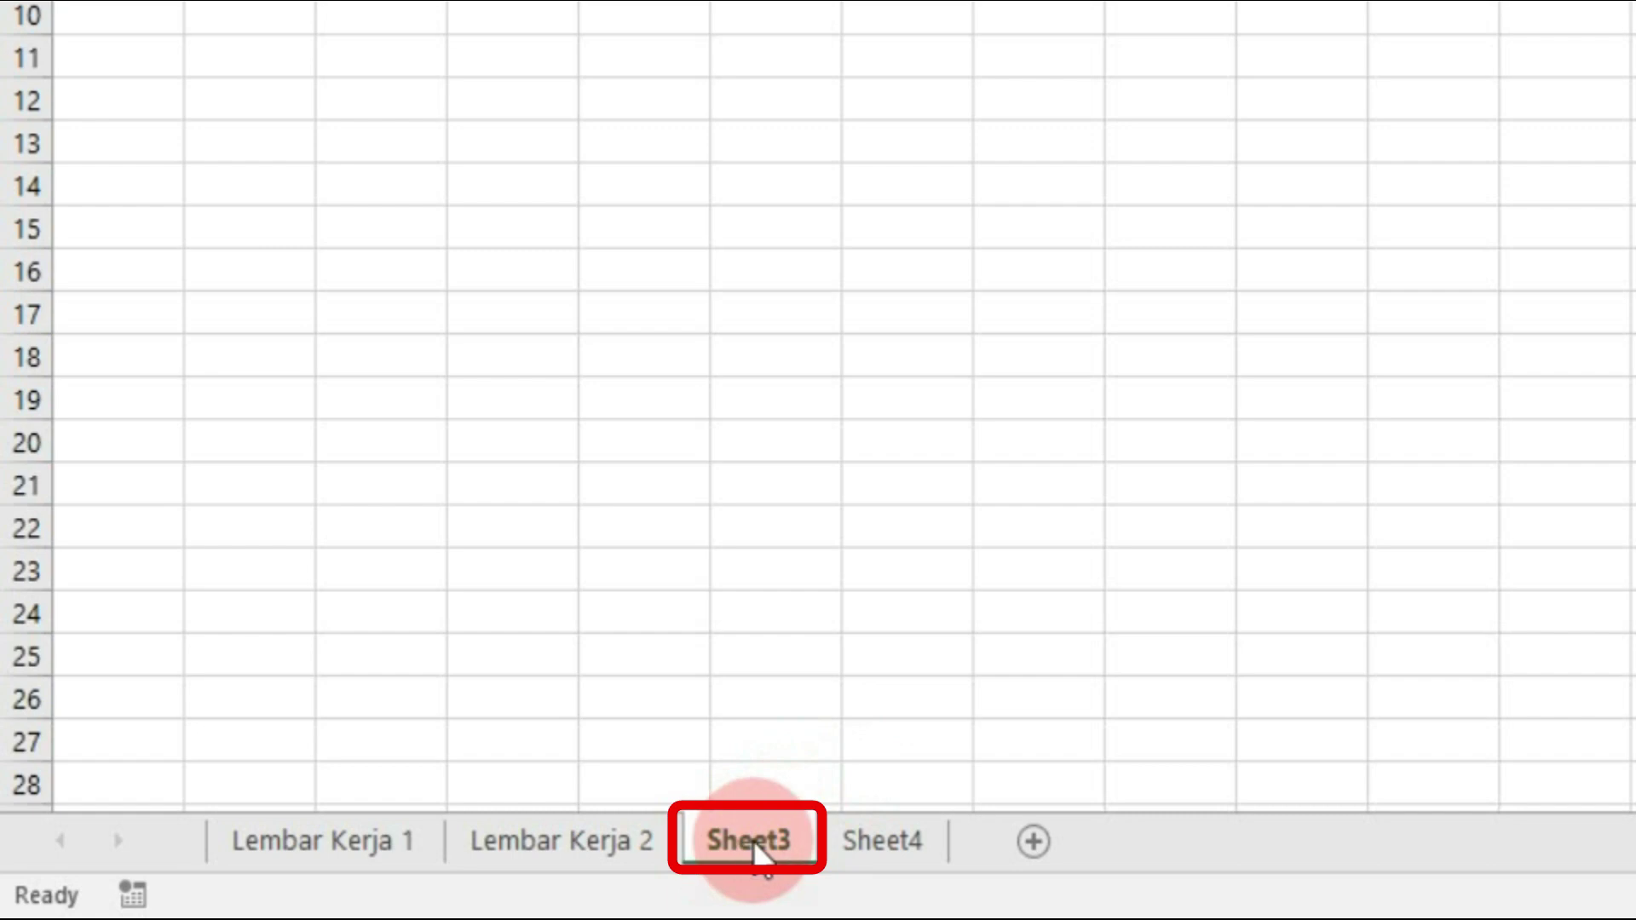
right_click(753, 848)
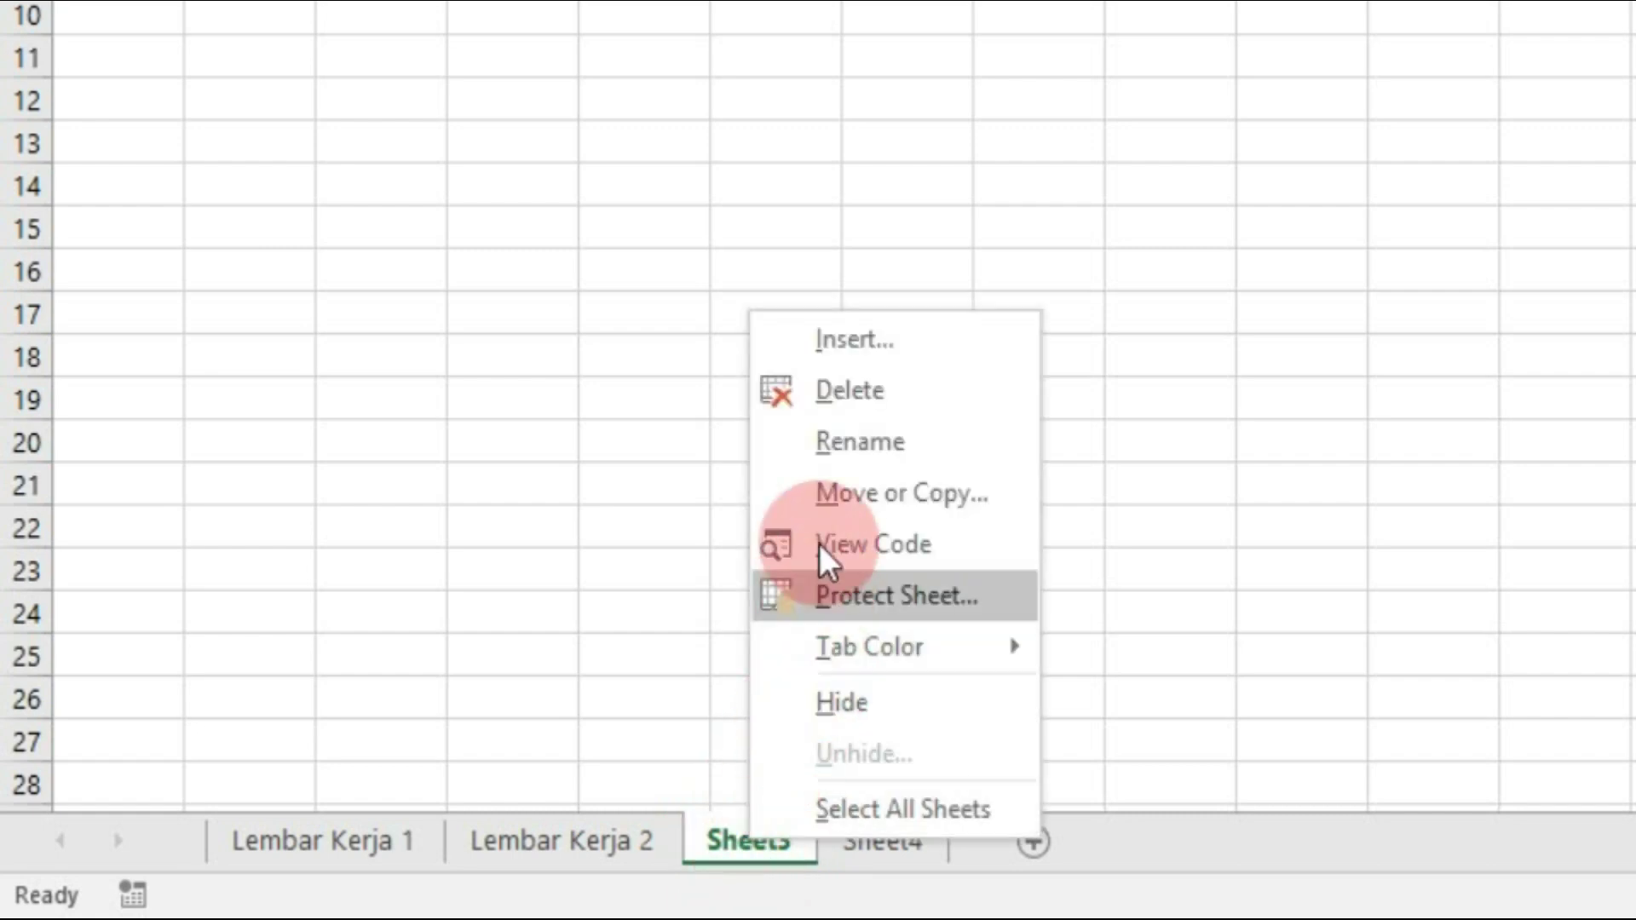
left_click(818, 443)
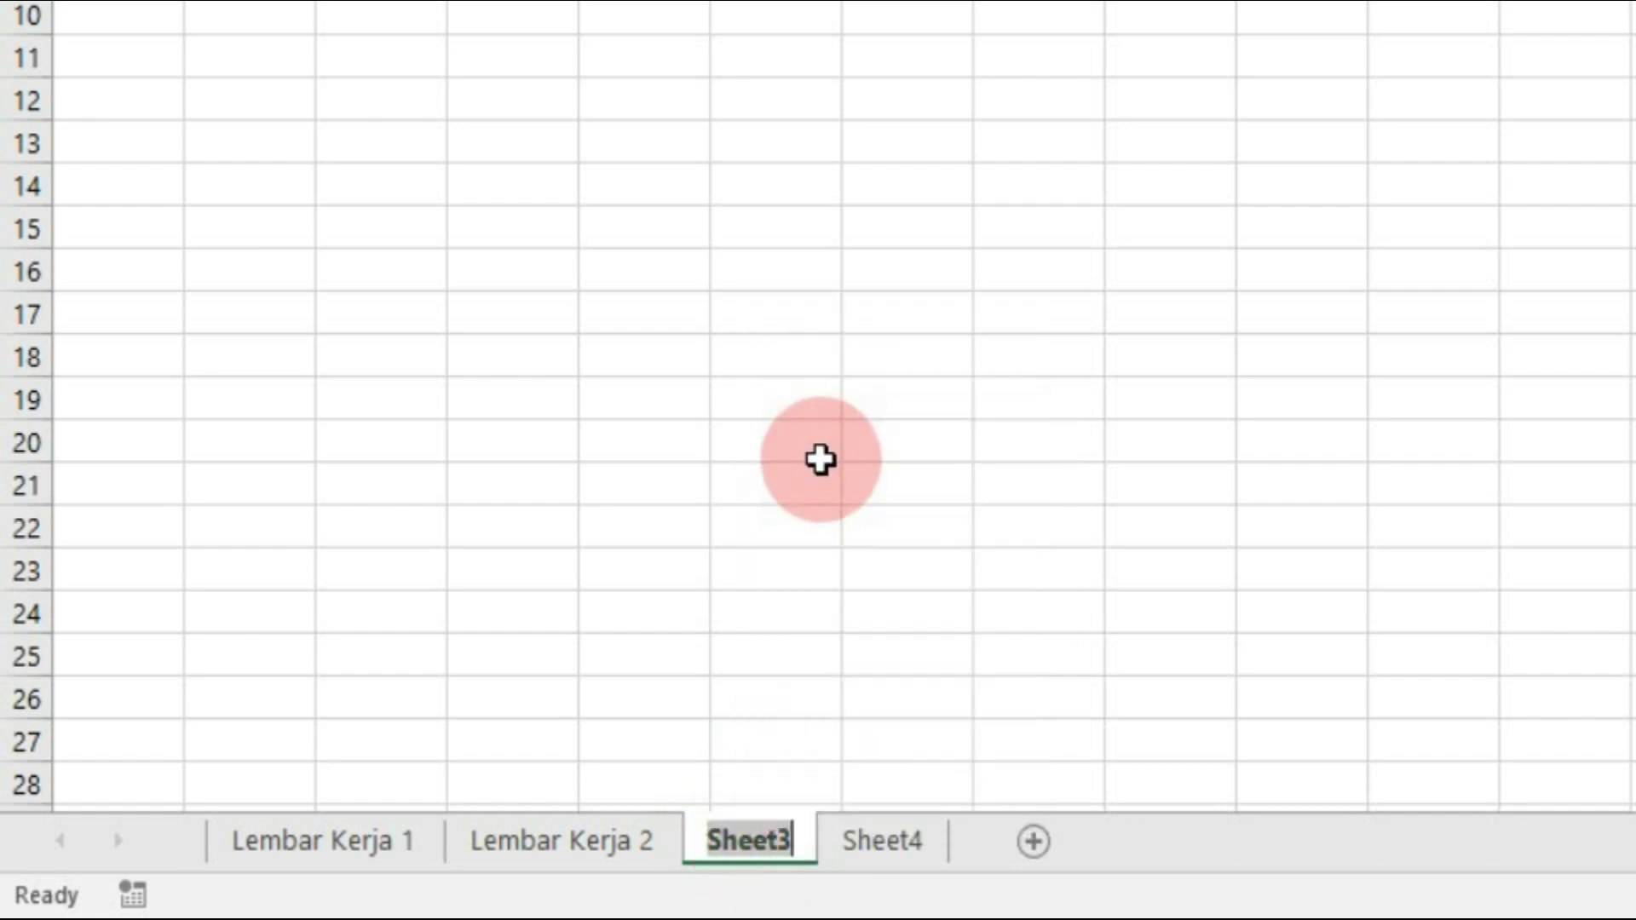
type("Lembar ")
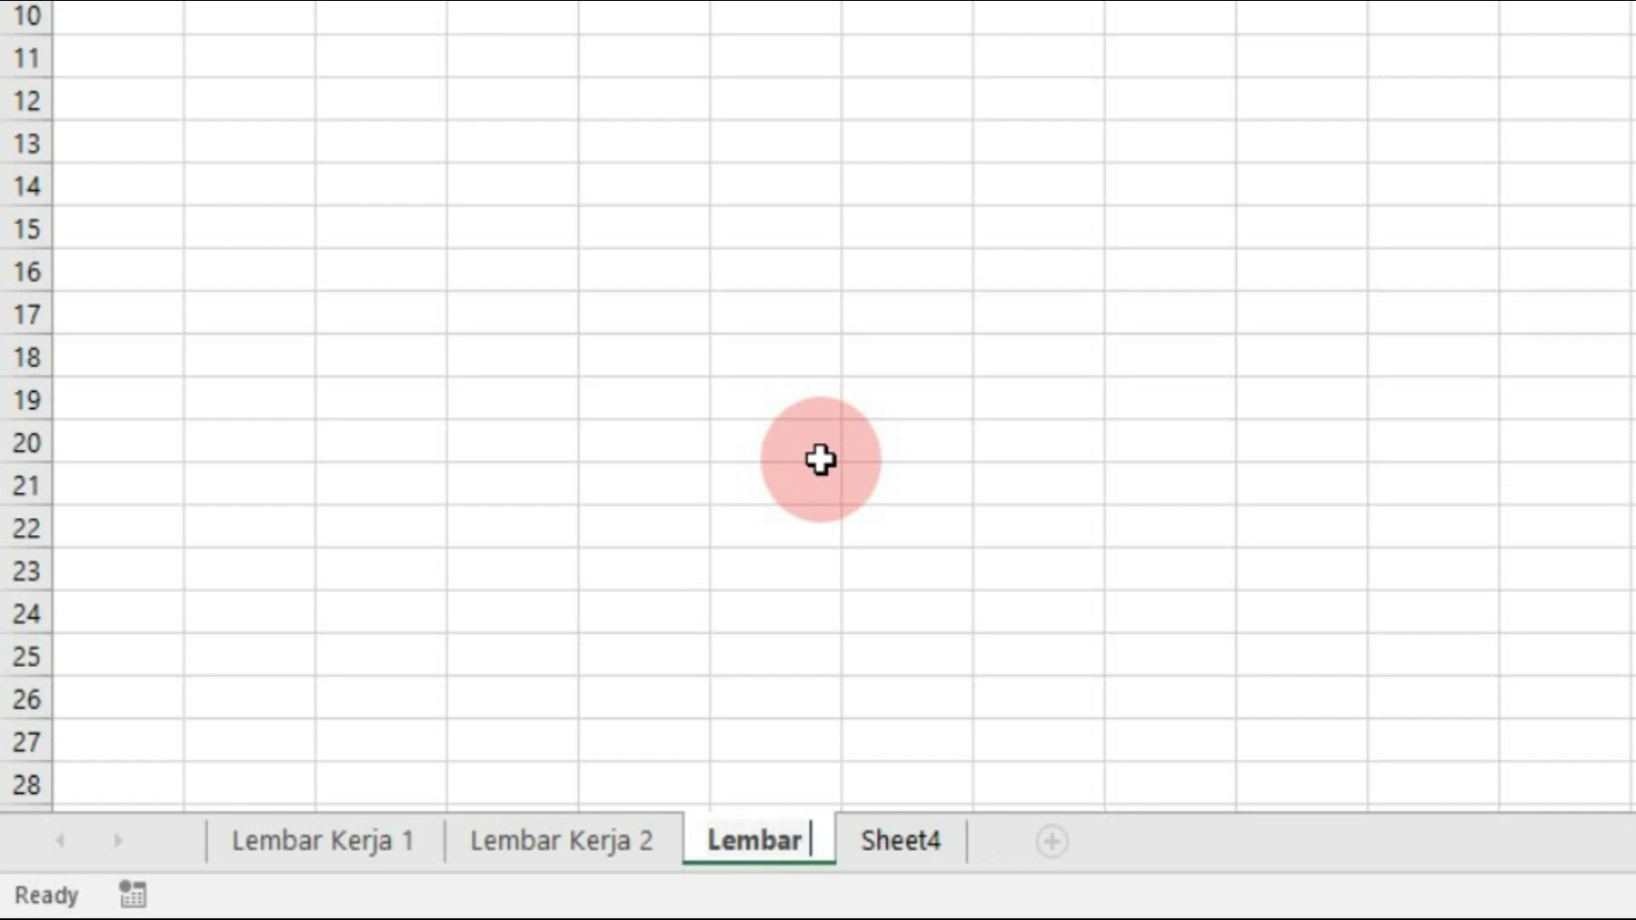
type("Kerja")
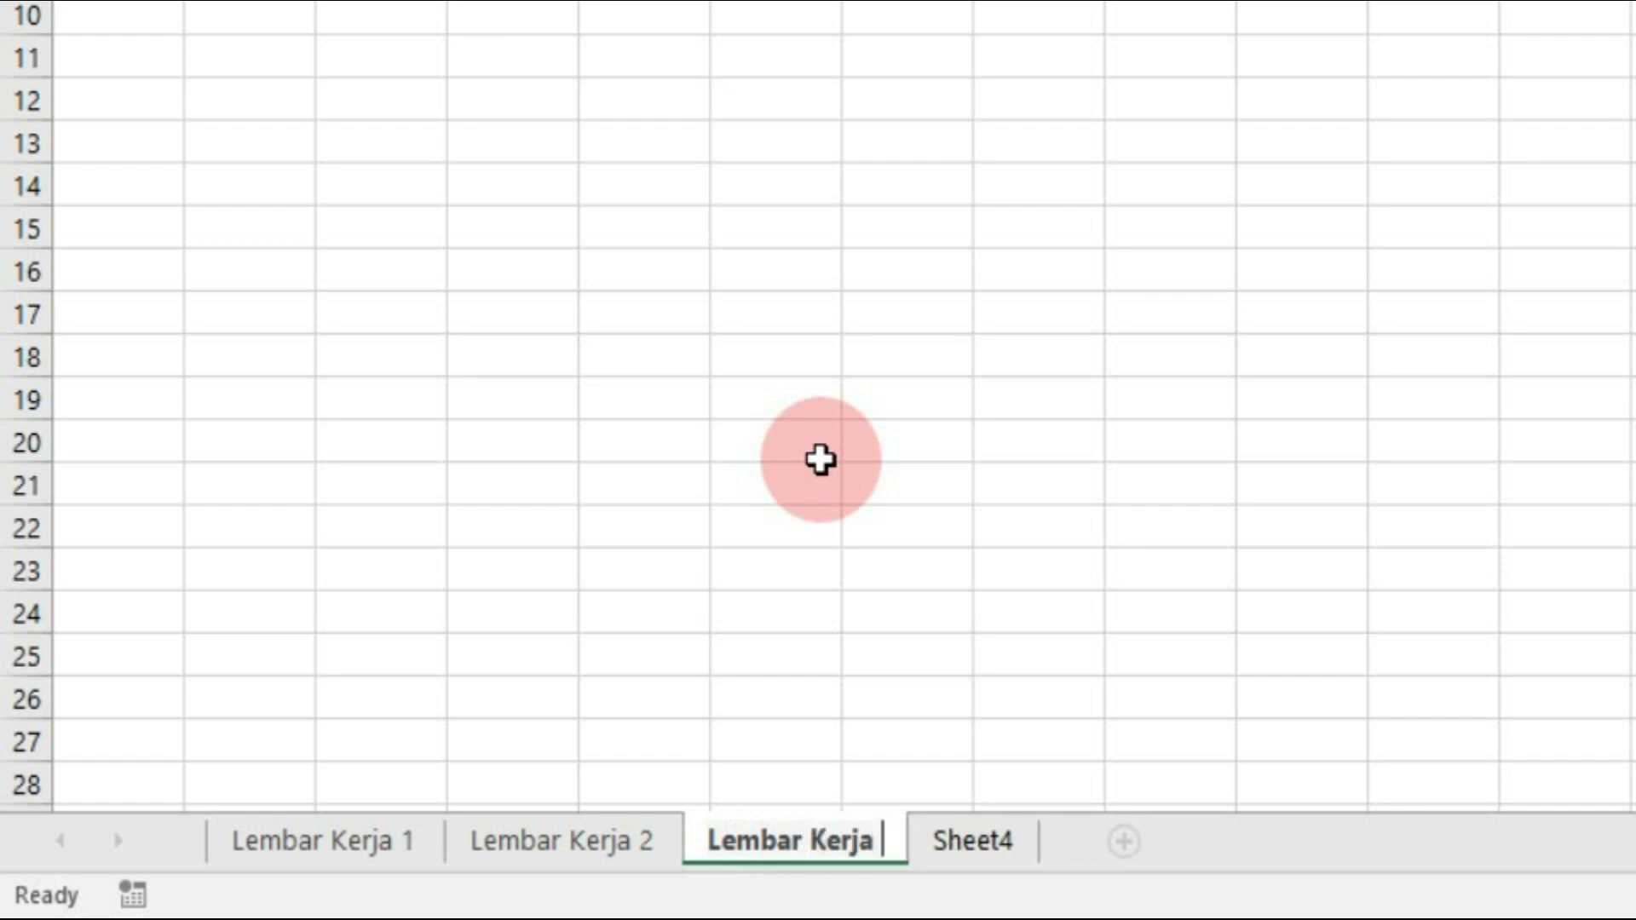
type(" 3")
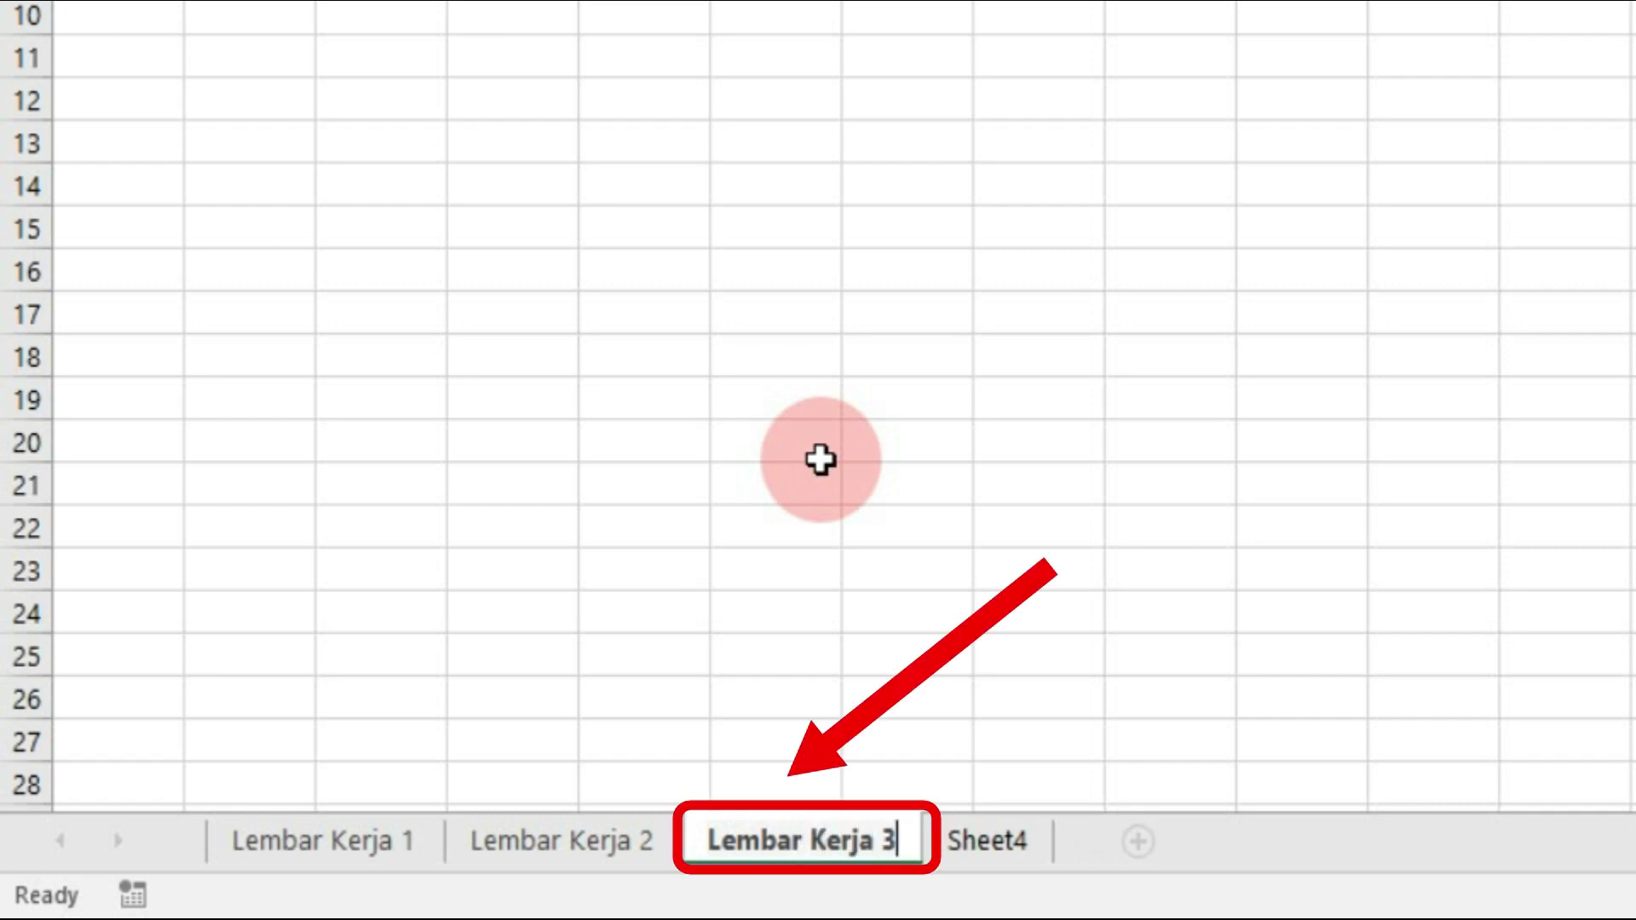
key("Return")
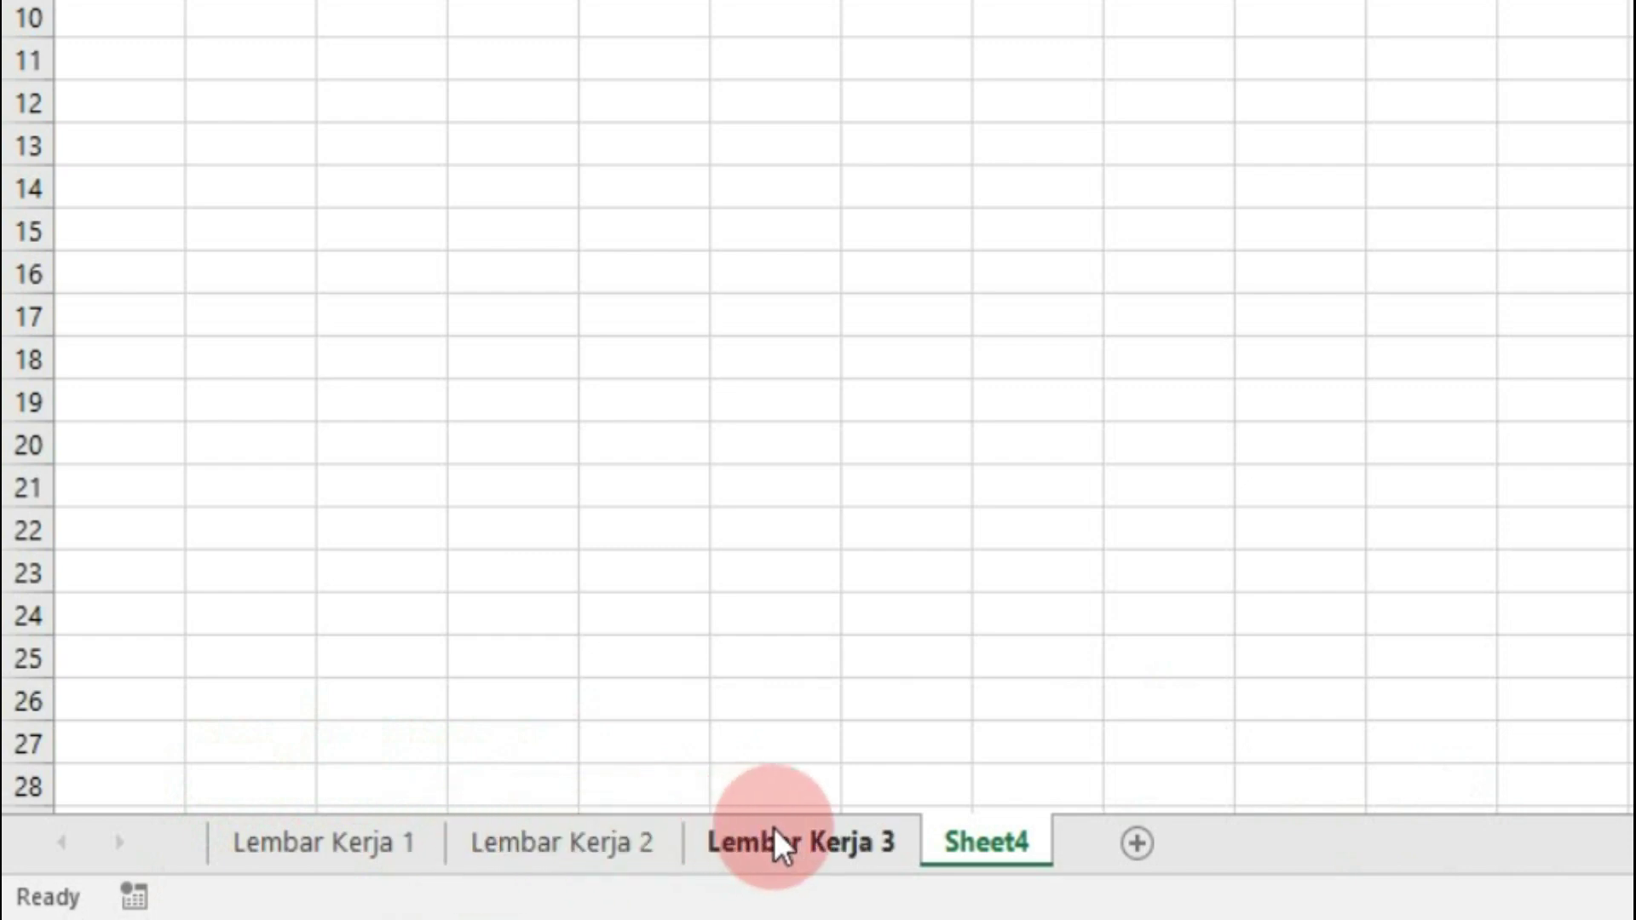
- Hide the Lembar Kerja 1 sheet using the Hide Sheet command of the cell formatting options
left_click(325, 830)
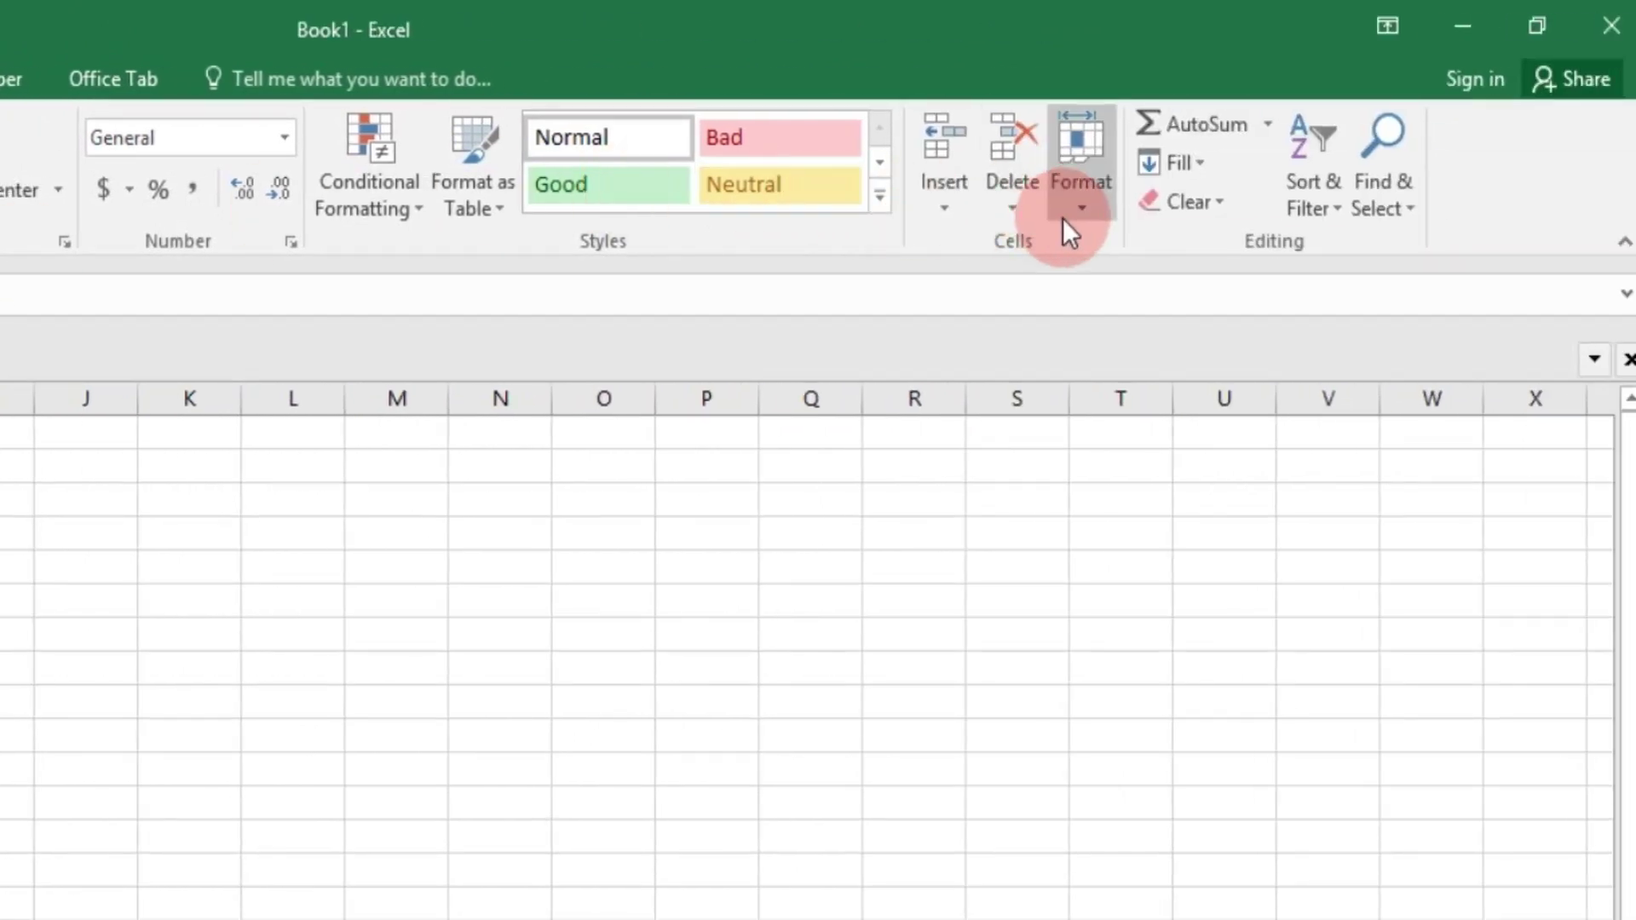
left_click(1095, 162)
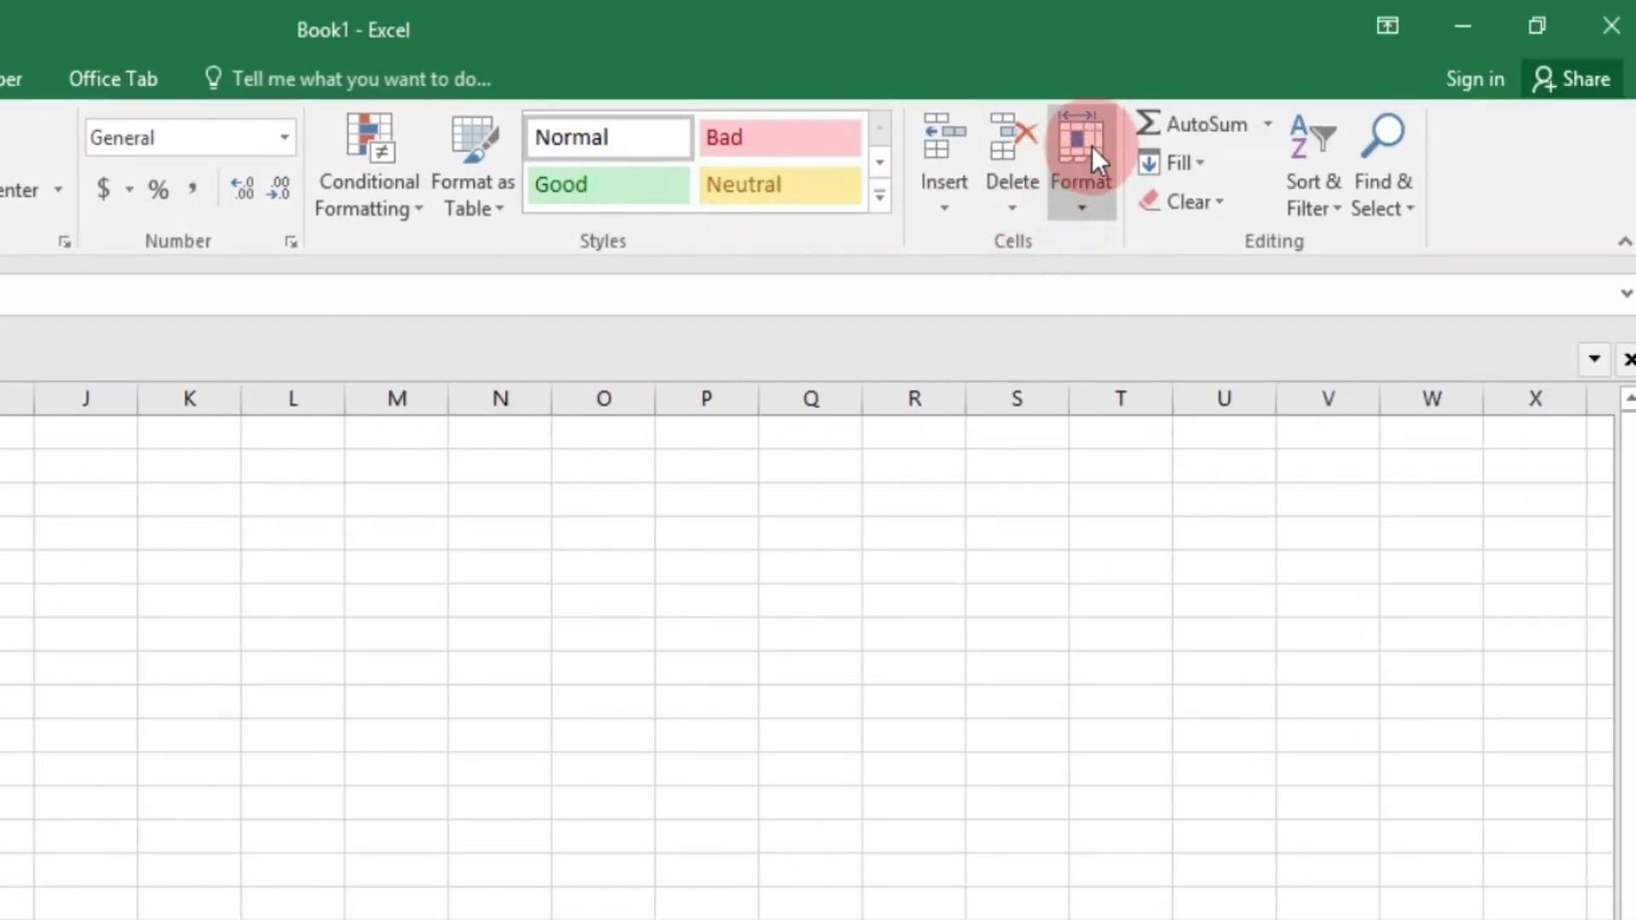
left_click(1077, 196)
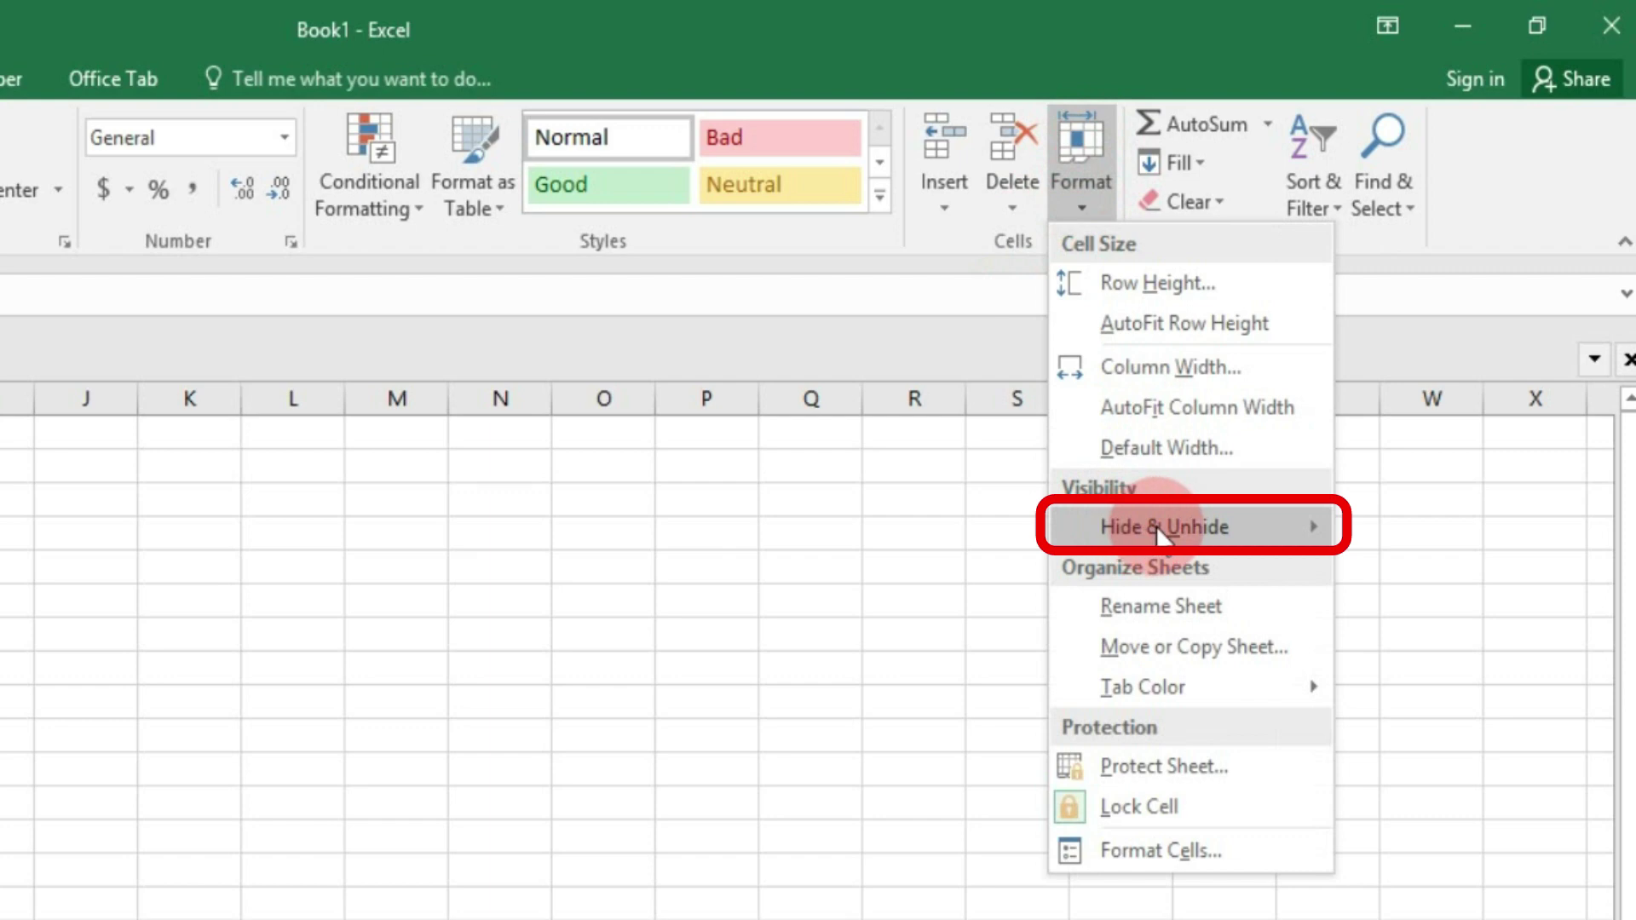
mouse_move(1176, 529)
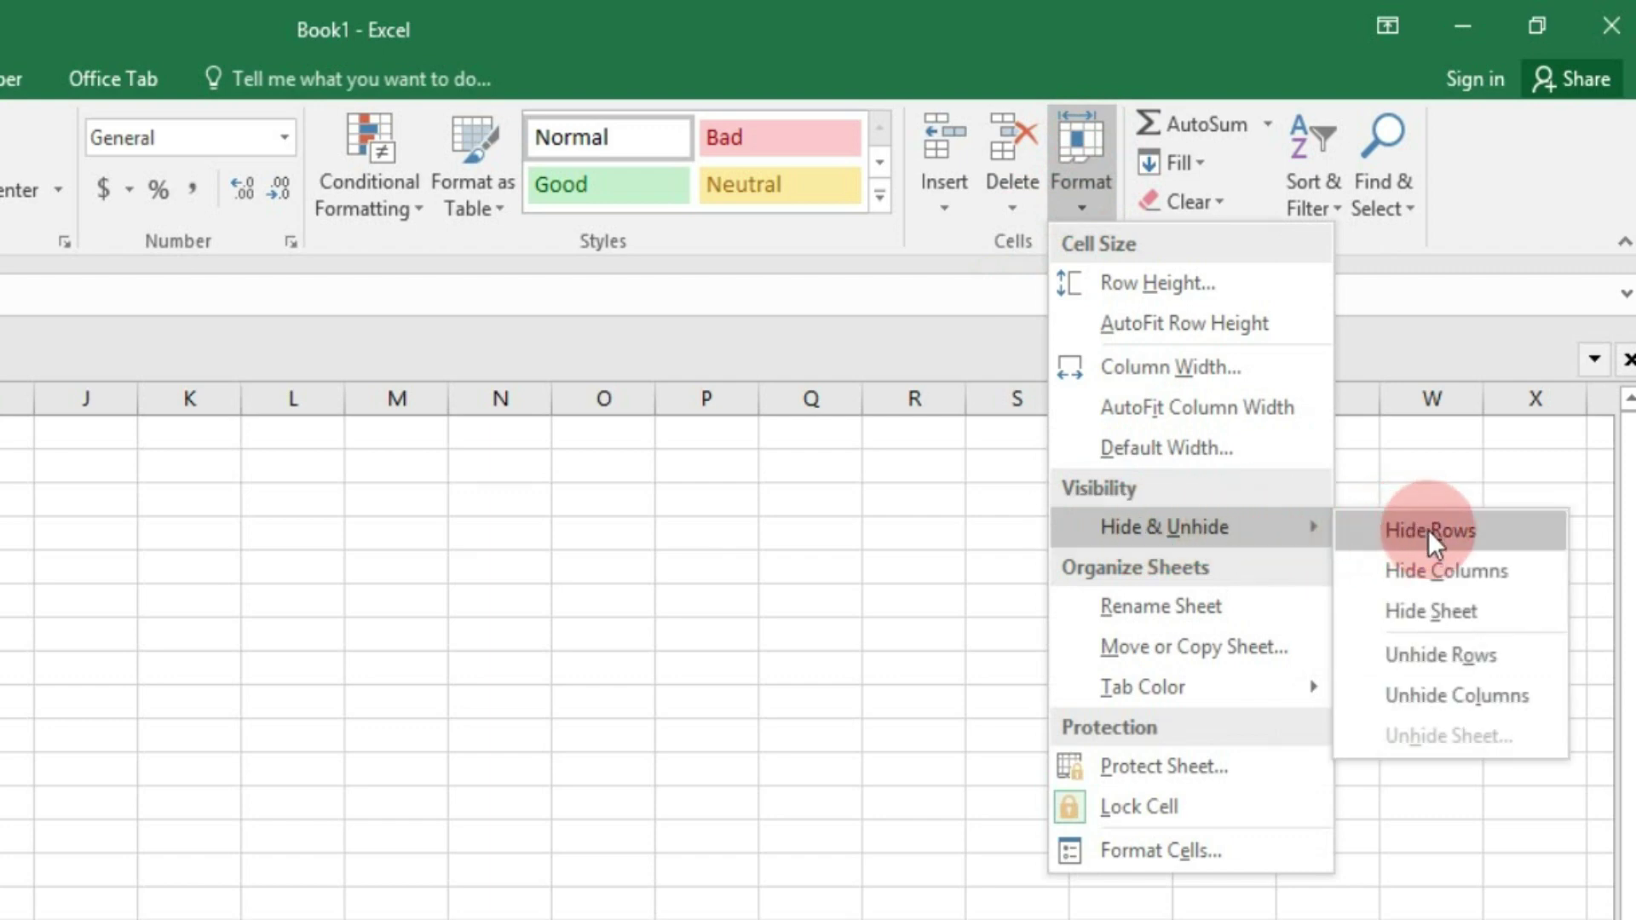
left_click(1445, 609)
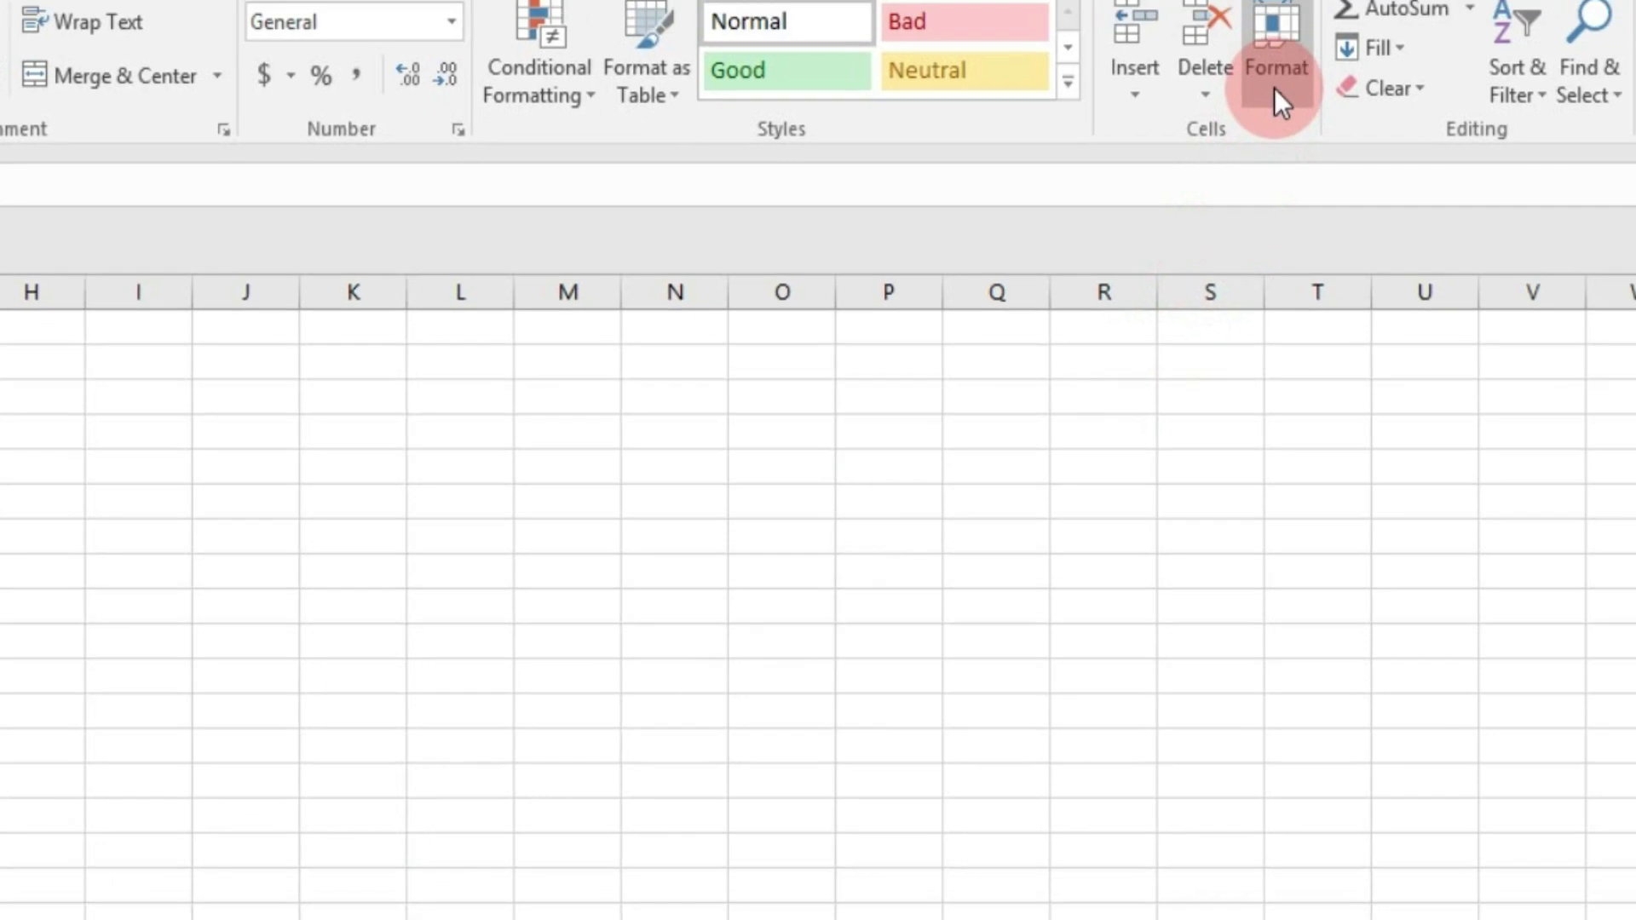
- Unhide the Lembar Kerja 1 sheet using the Unhide Sheet command of the cell formatting options
left_click(1273, 75)
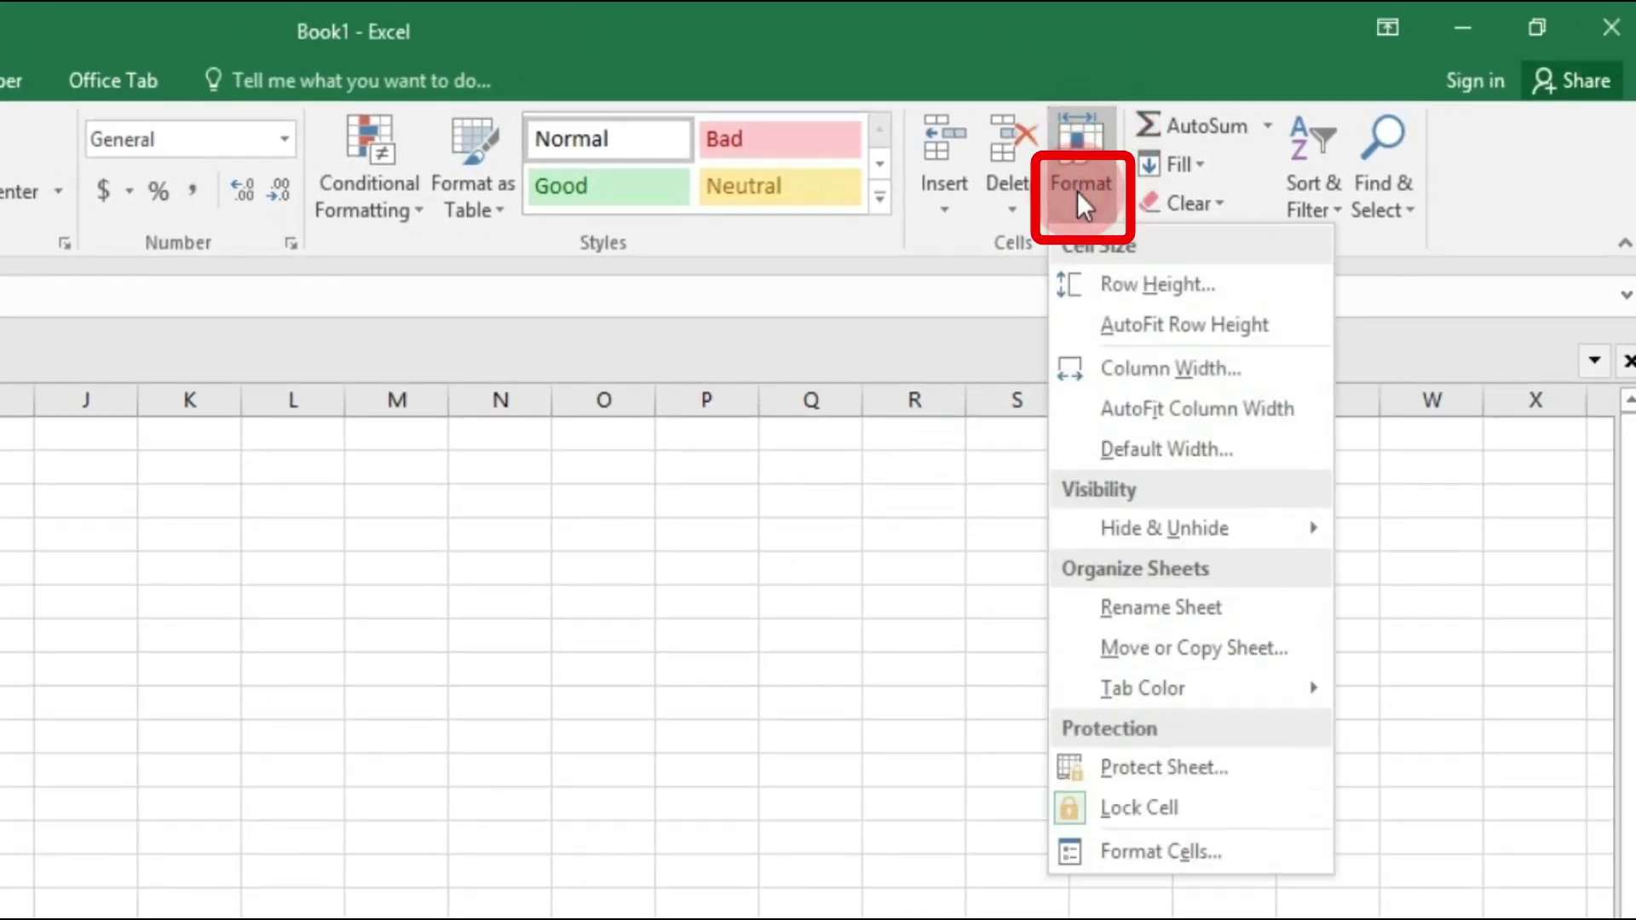
mouse_move(1193, 535)
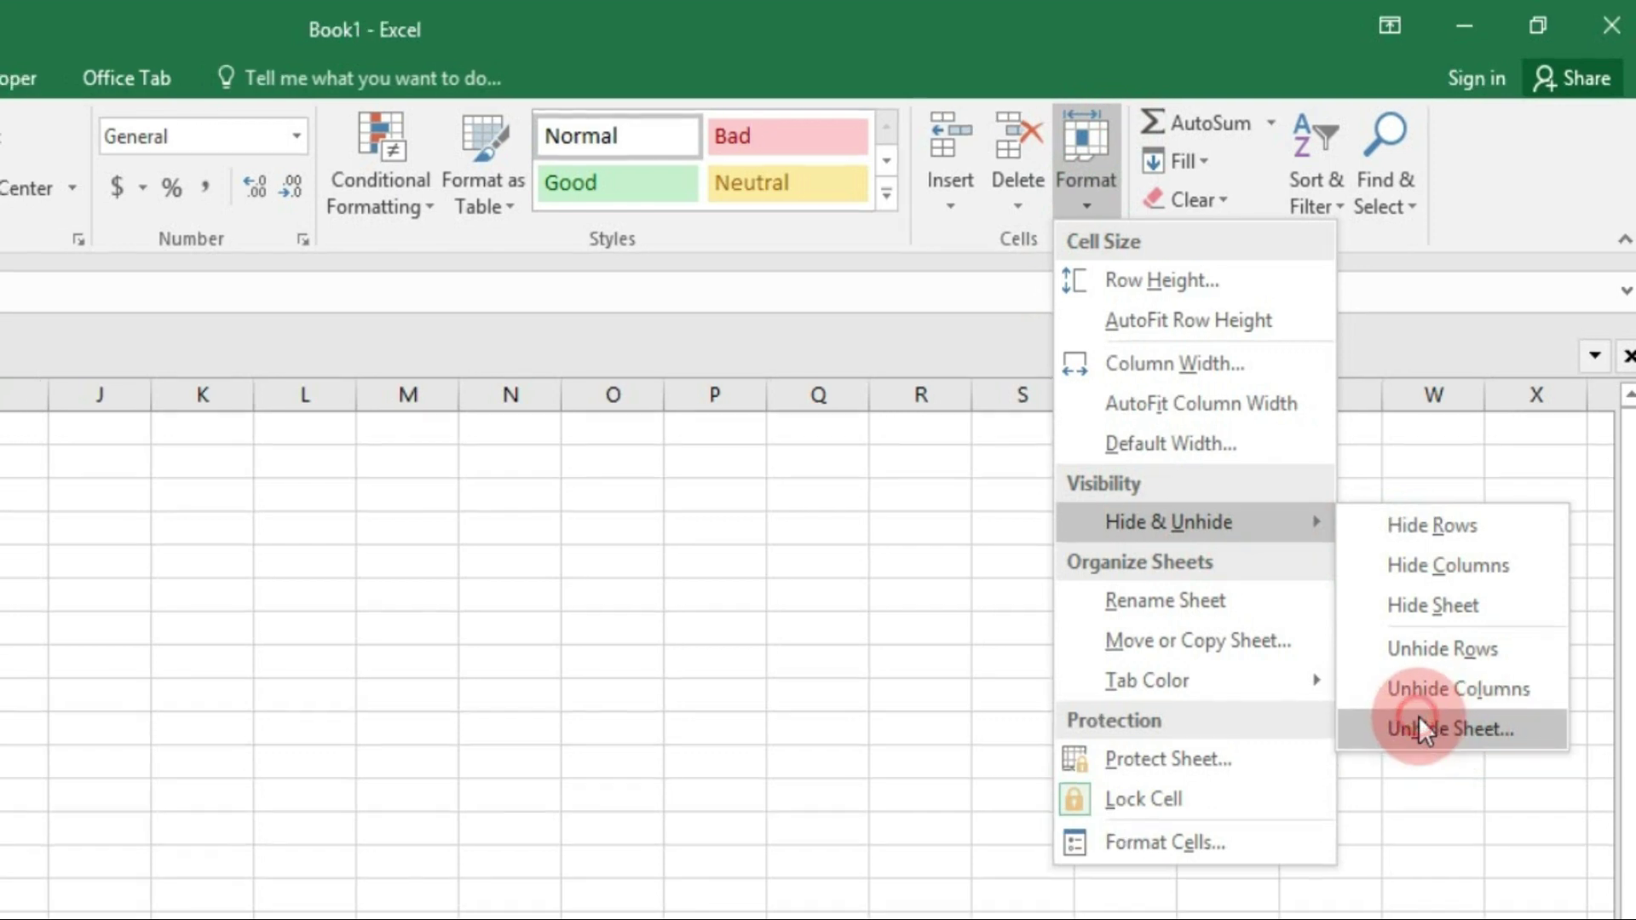
left_click(1419, 726)
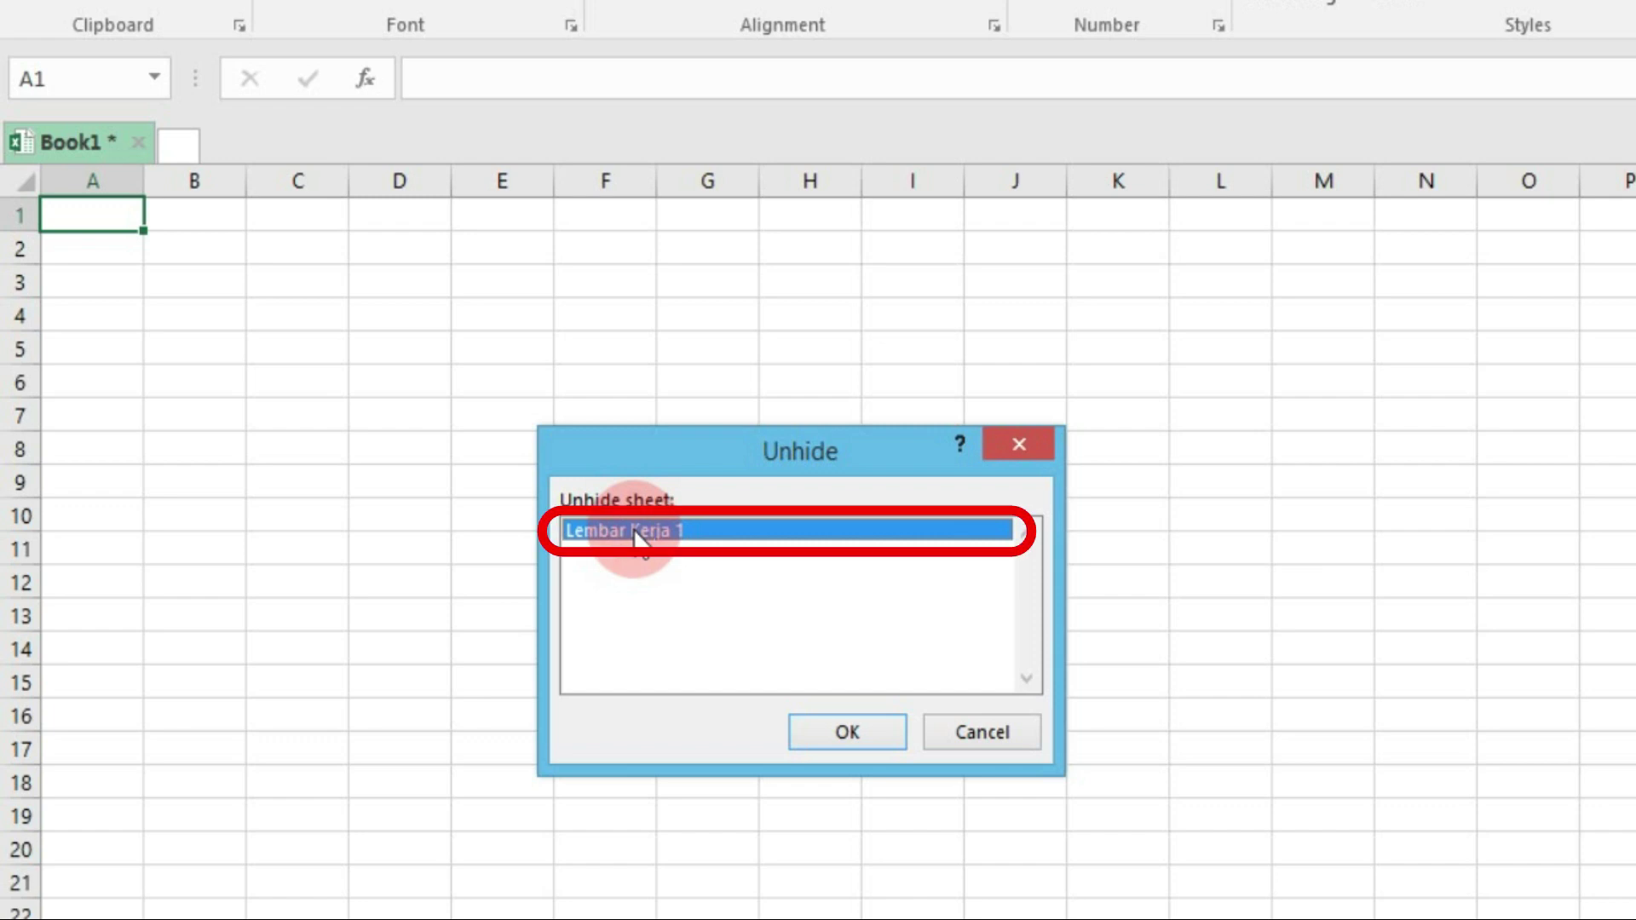
left_click(830, 727)
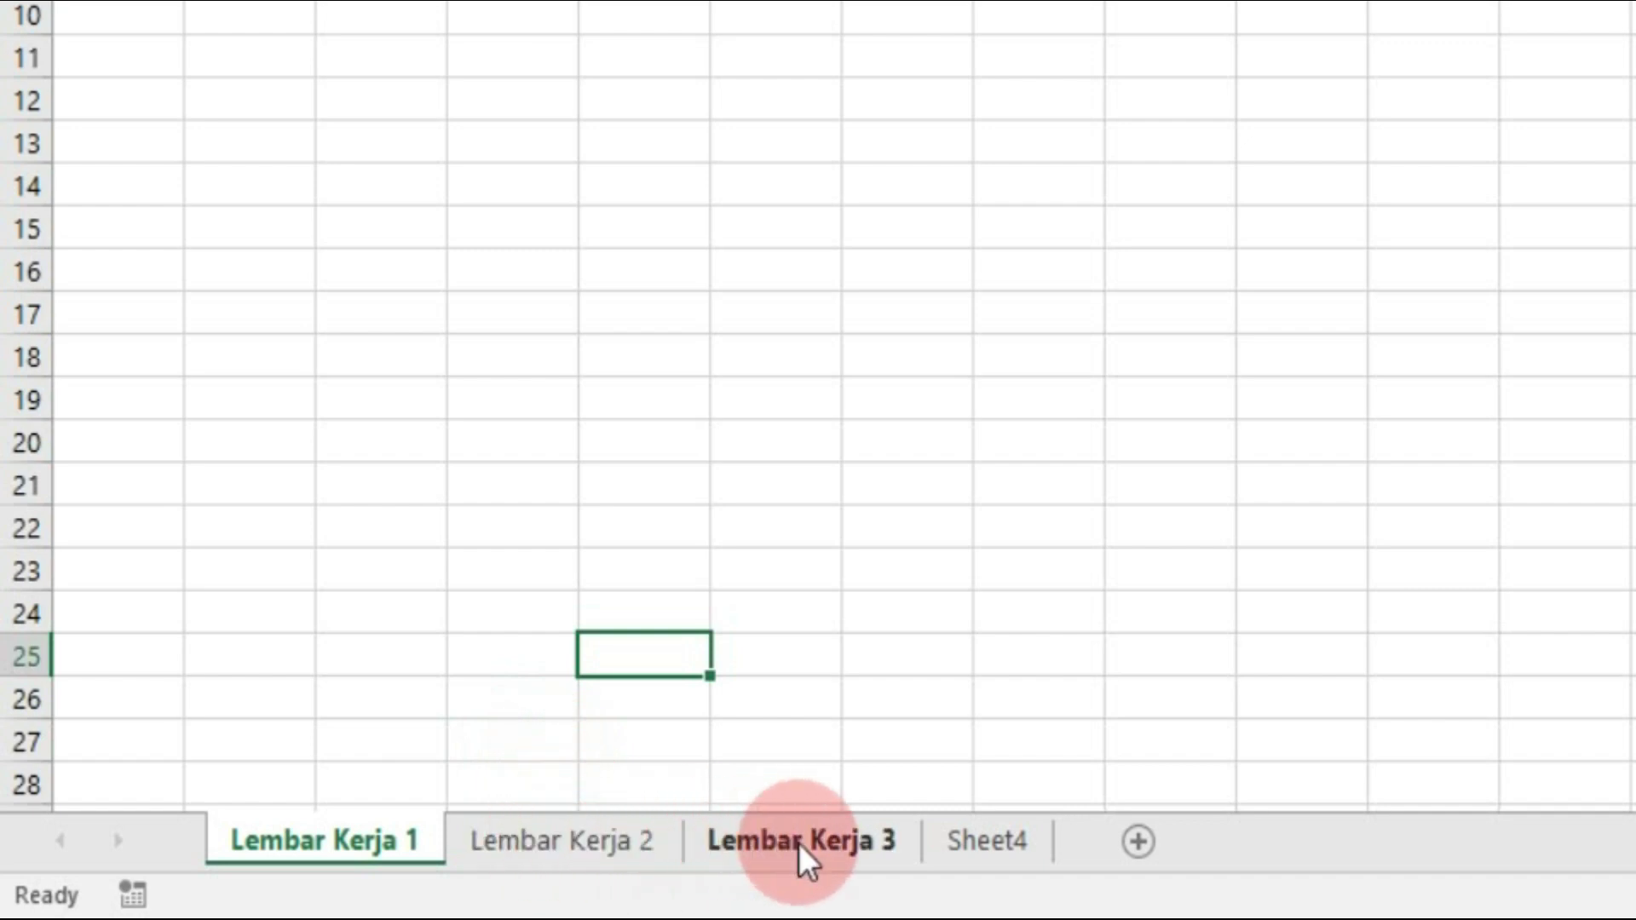
- Hide the Lembar Kerja 2 sheet using the sheet's own options
left_click(586, 839)
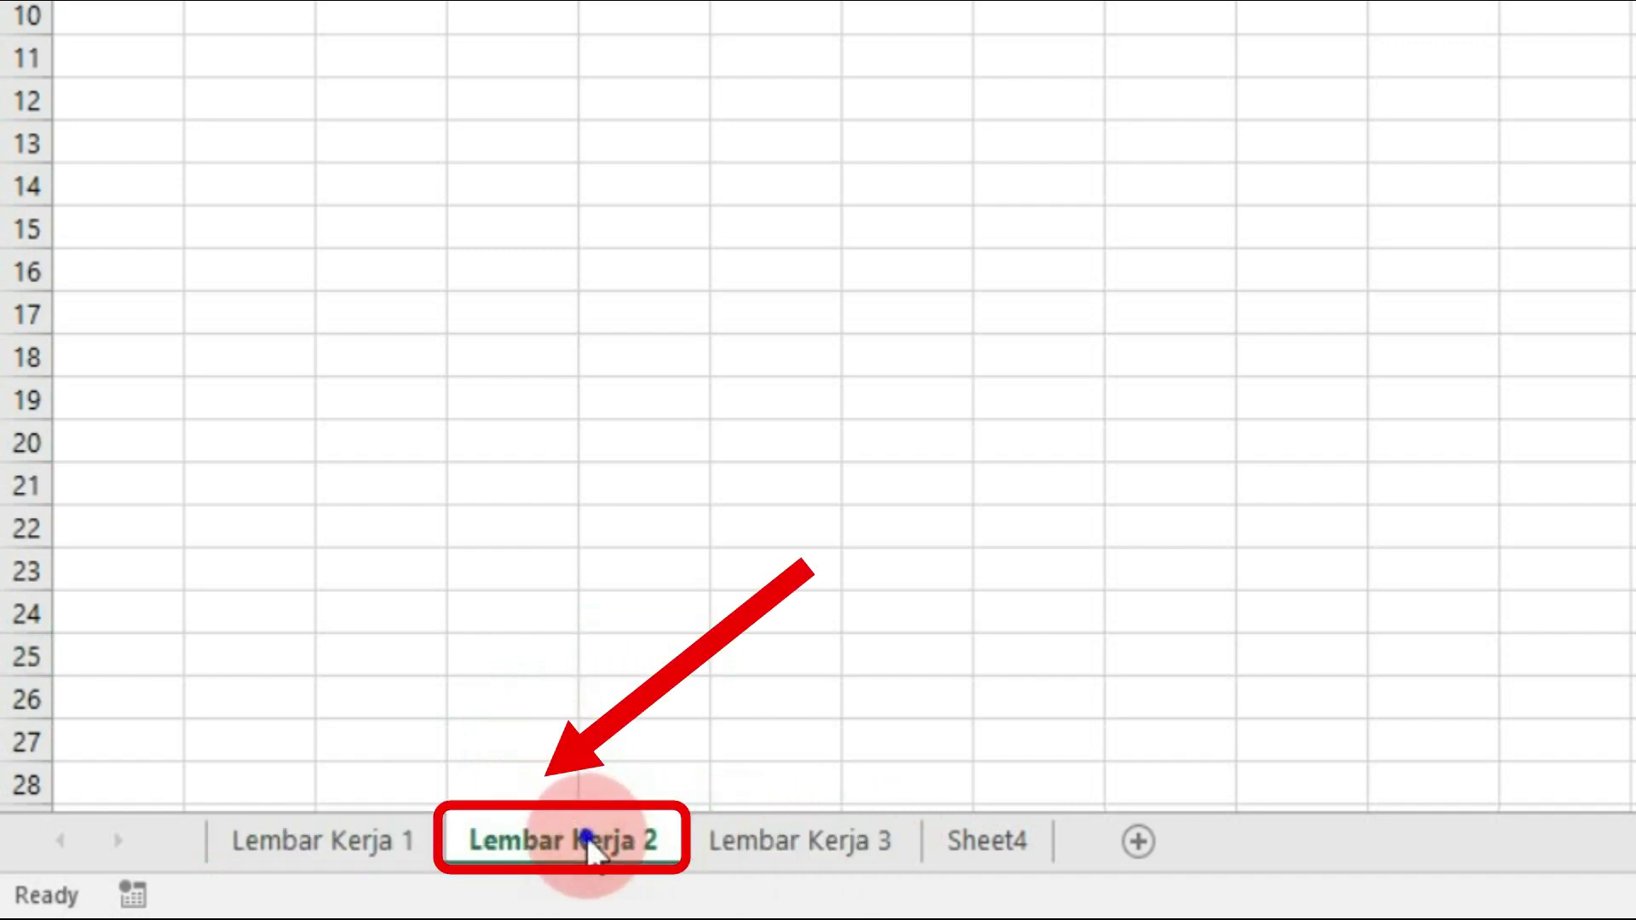
right_click(586, 839)
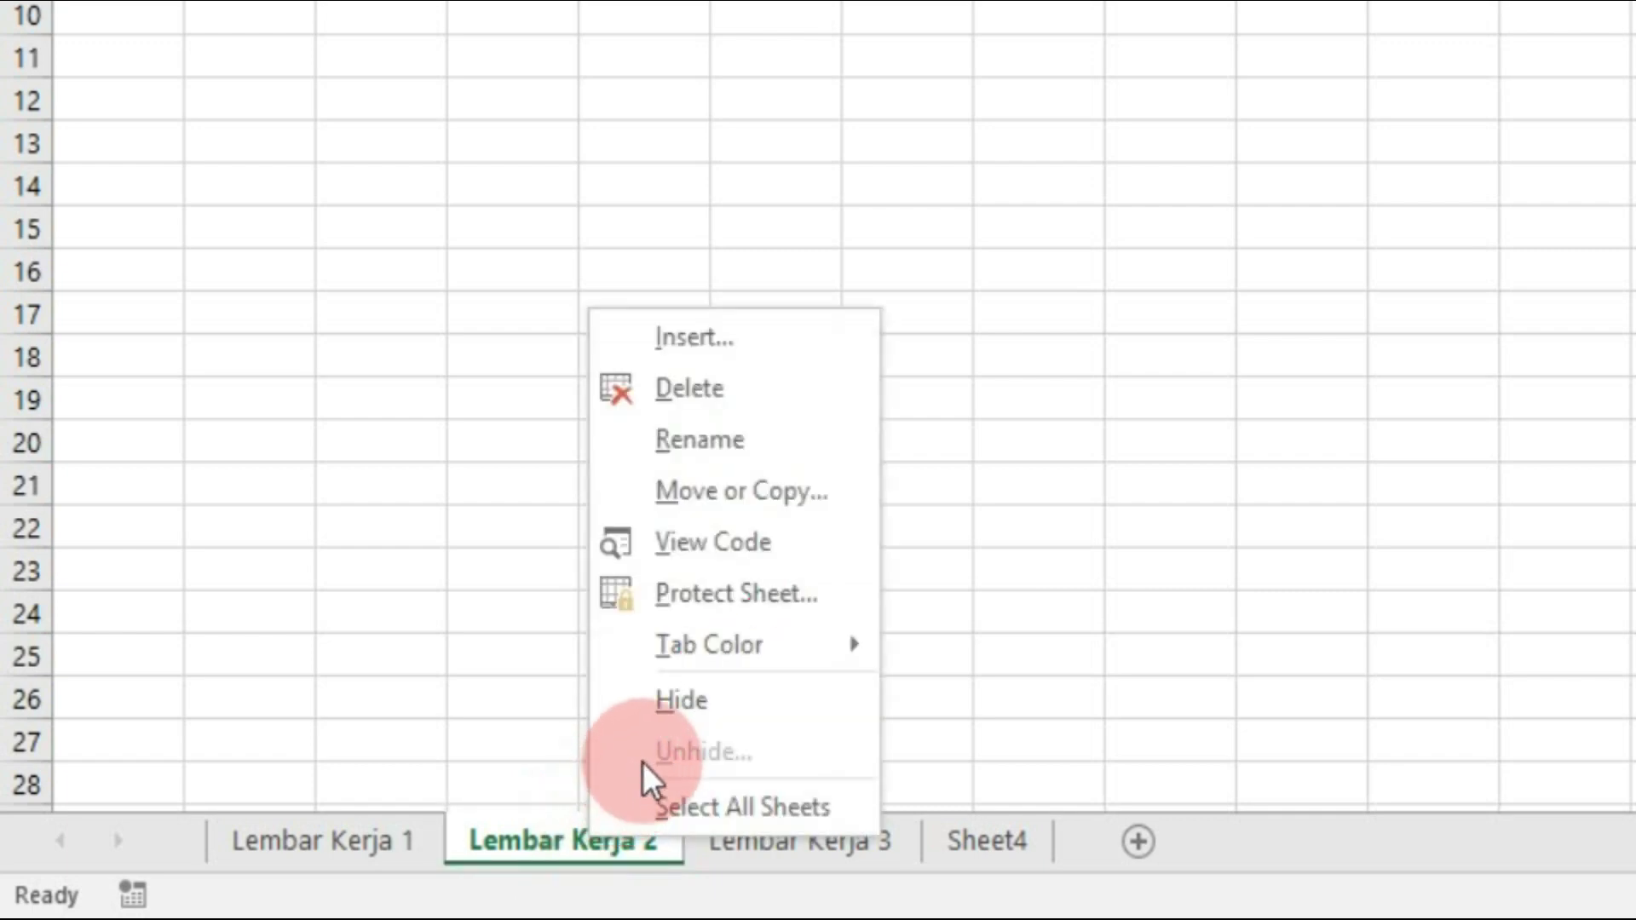
left_click(751, 699)
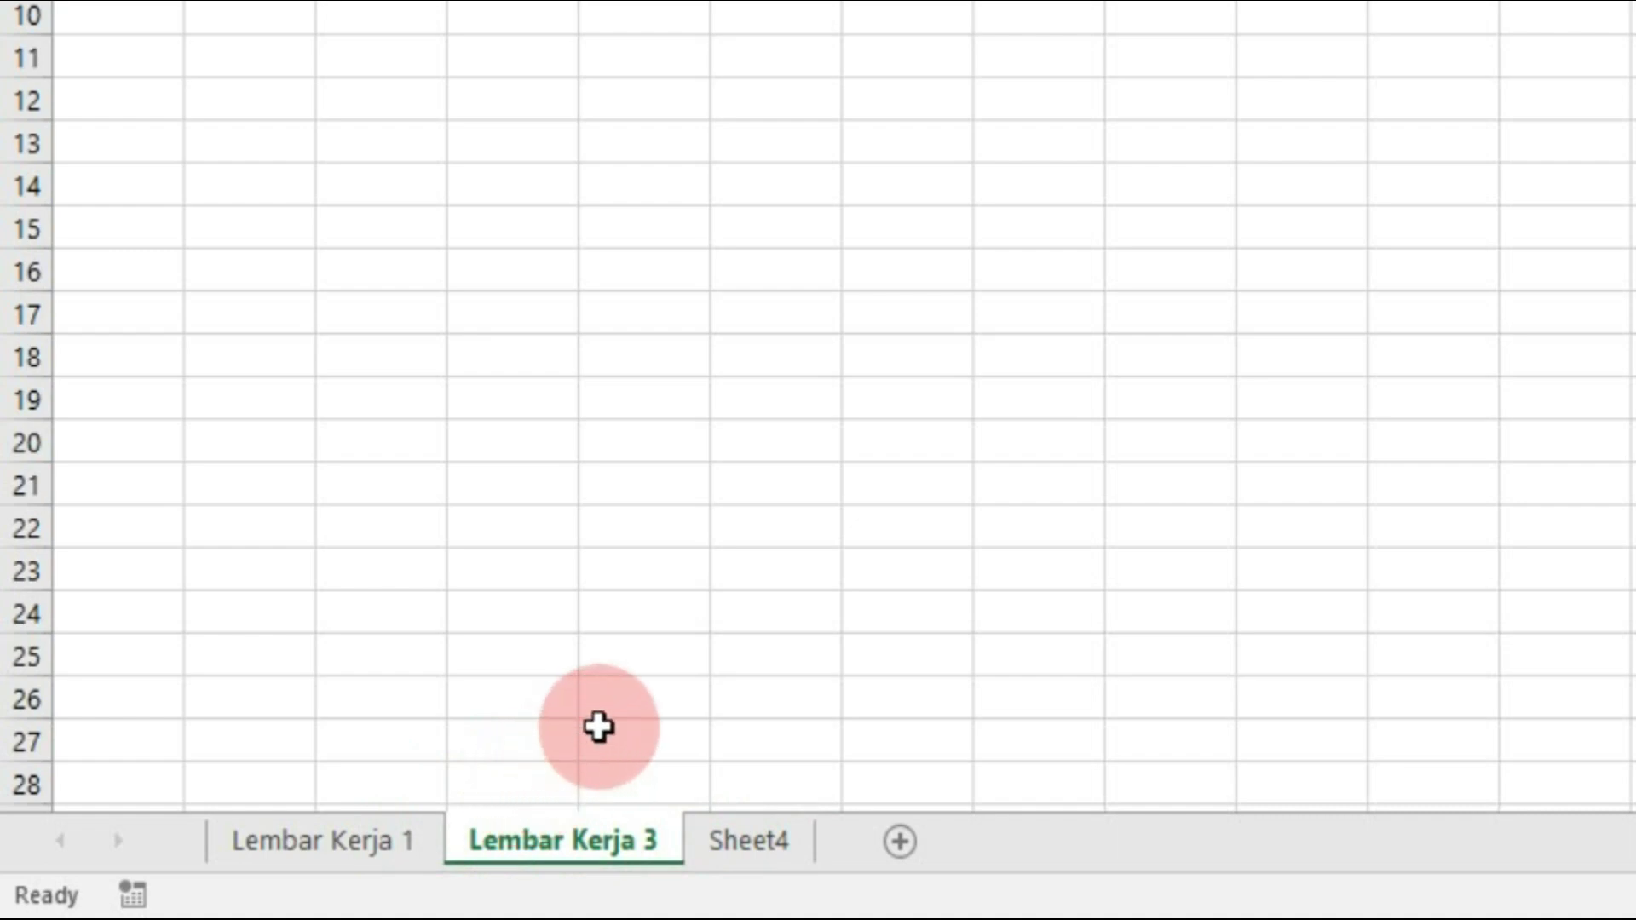
- Unhide the Lembar Kerja 2 sheet using the options of the Lembar Kerja 3 sheet
right_click(490, 837)
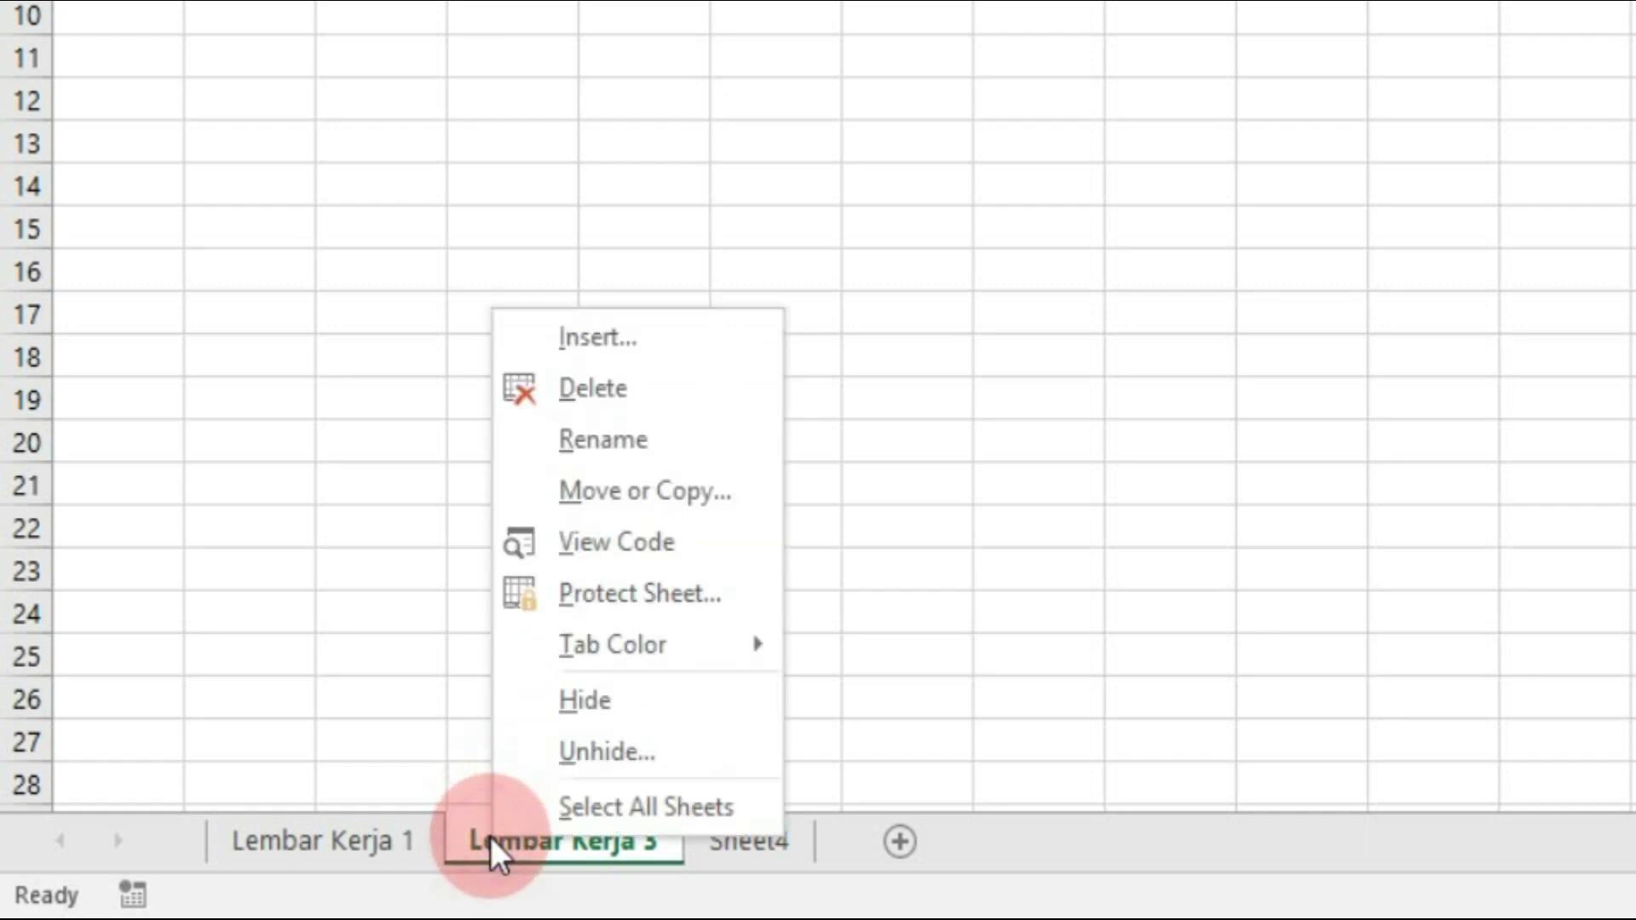
left_click(569, 753)
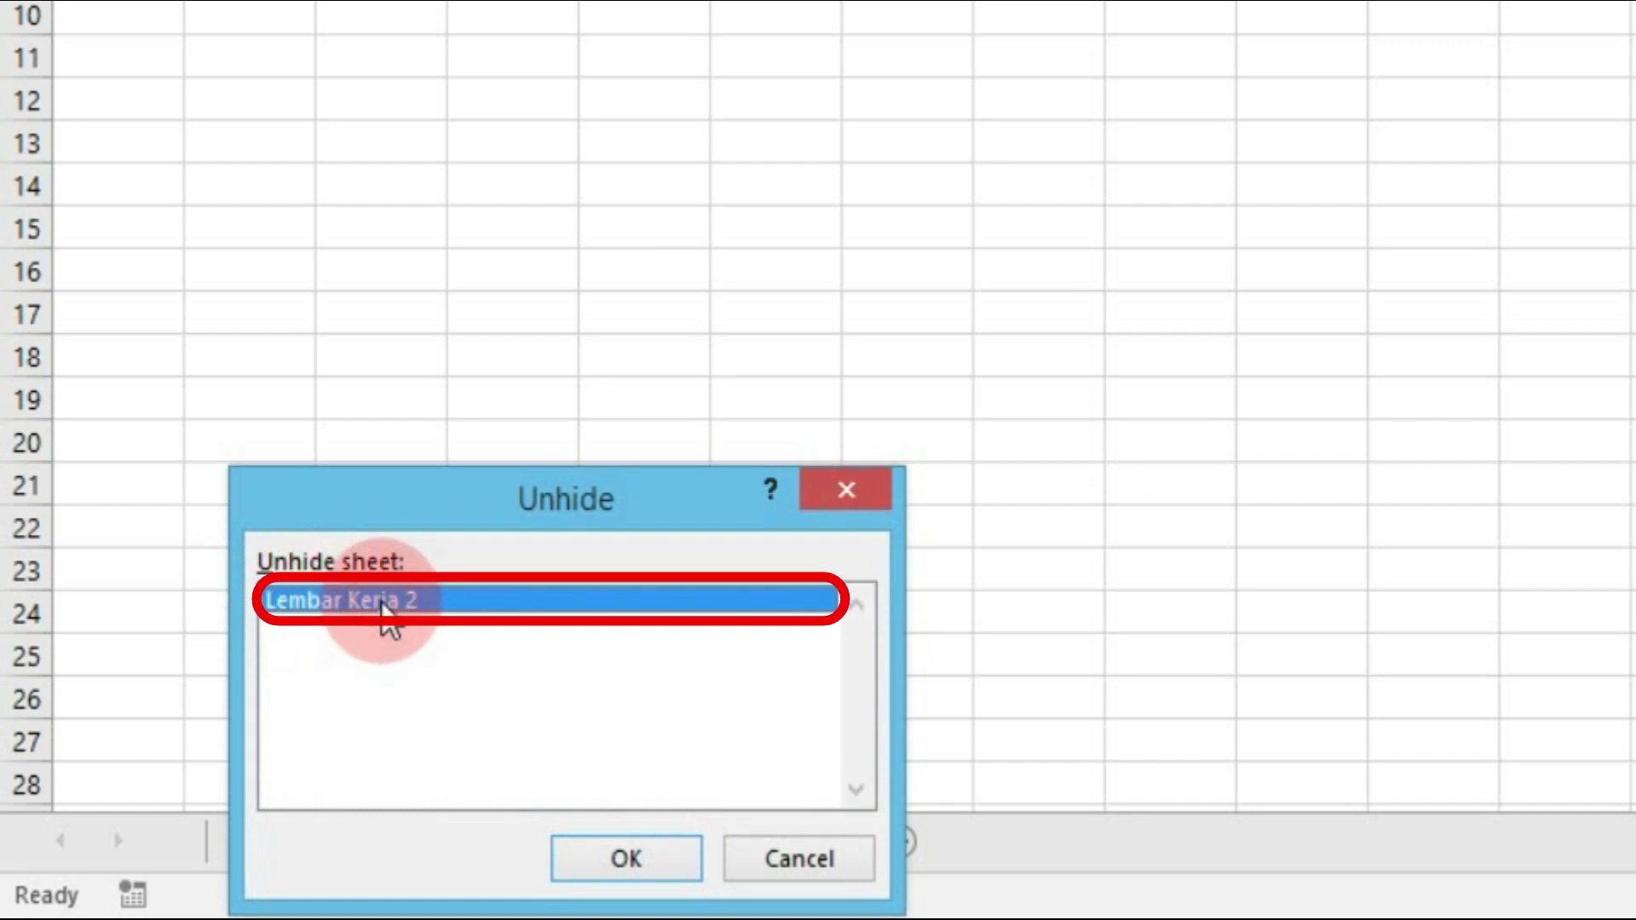
left_click(600, 856)
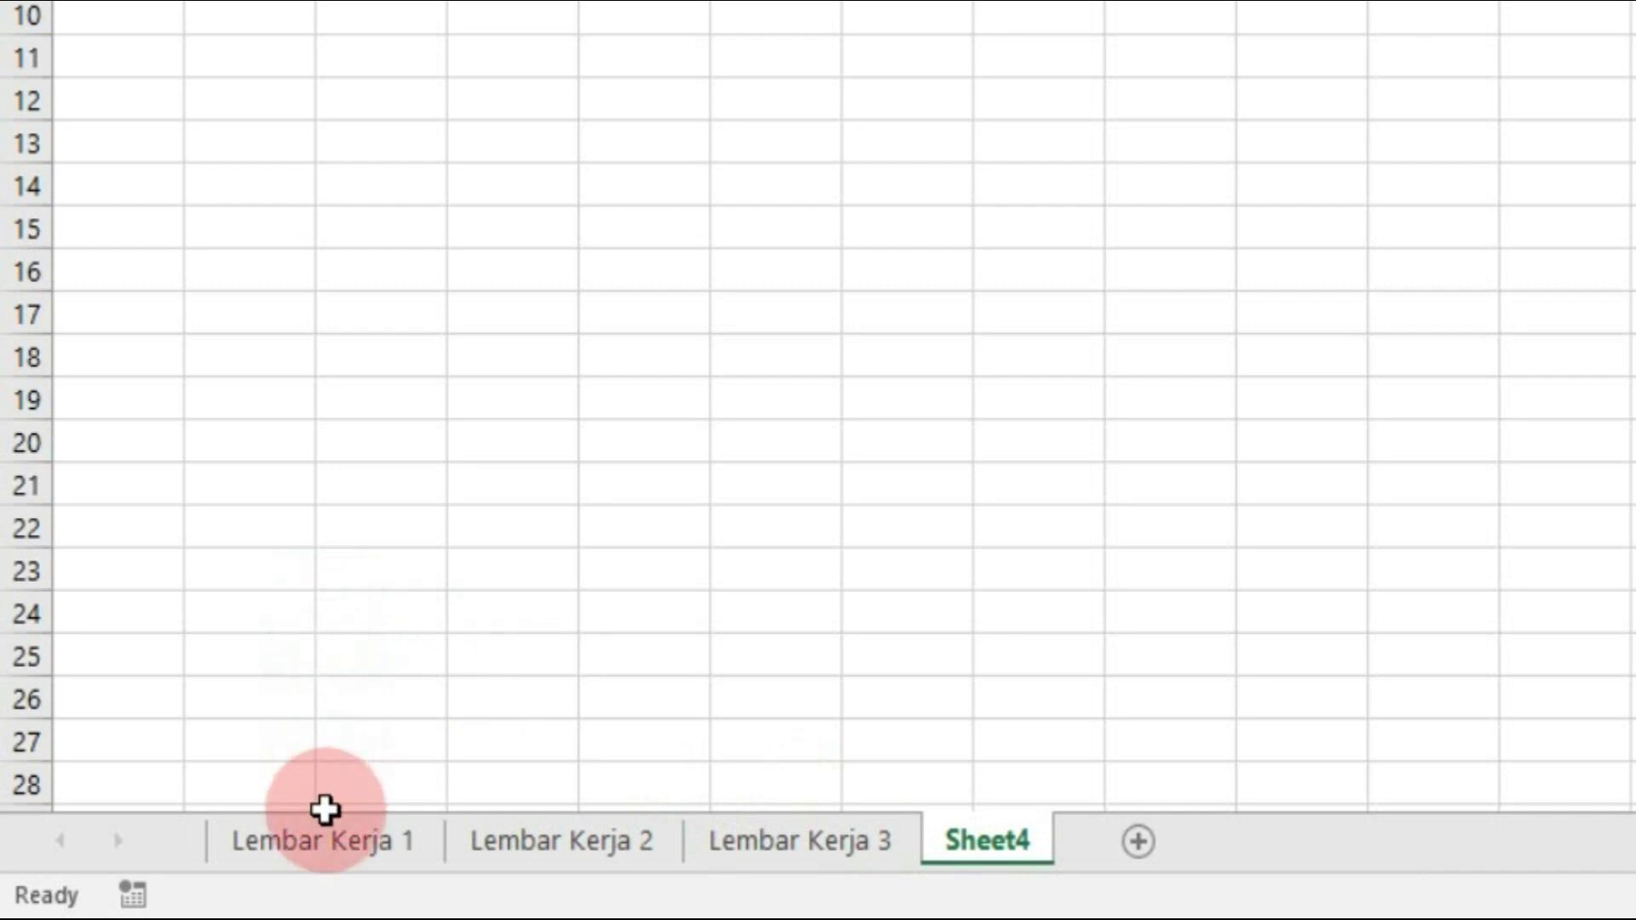
- Delete the Lembar Kerja 1 sheet using the Delete Sheet command
left_click(333, 852)
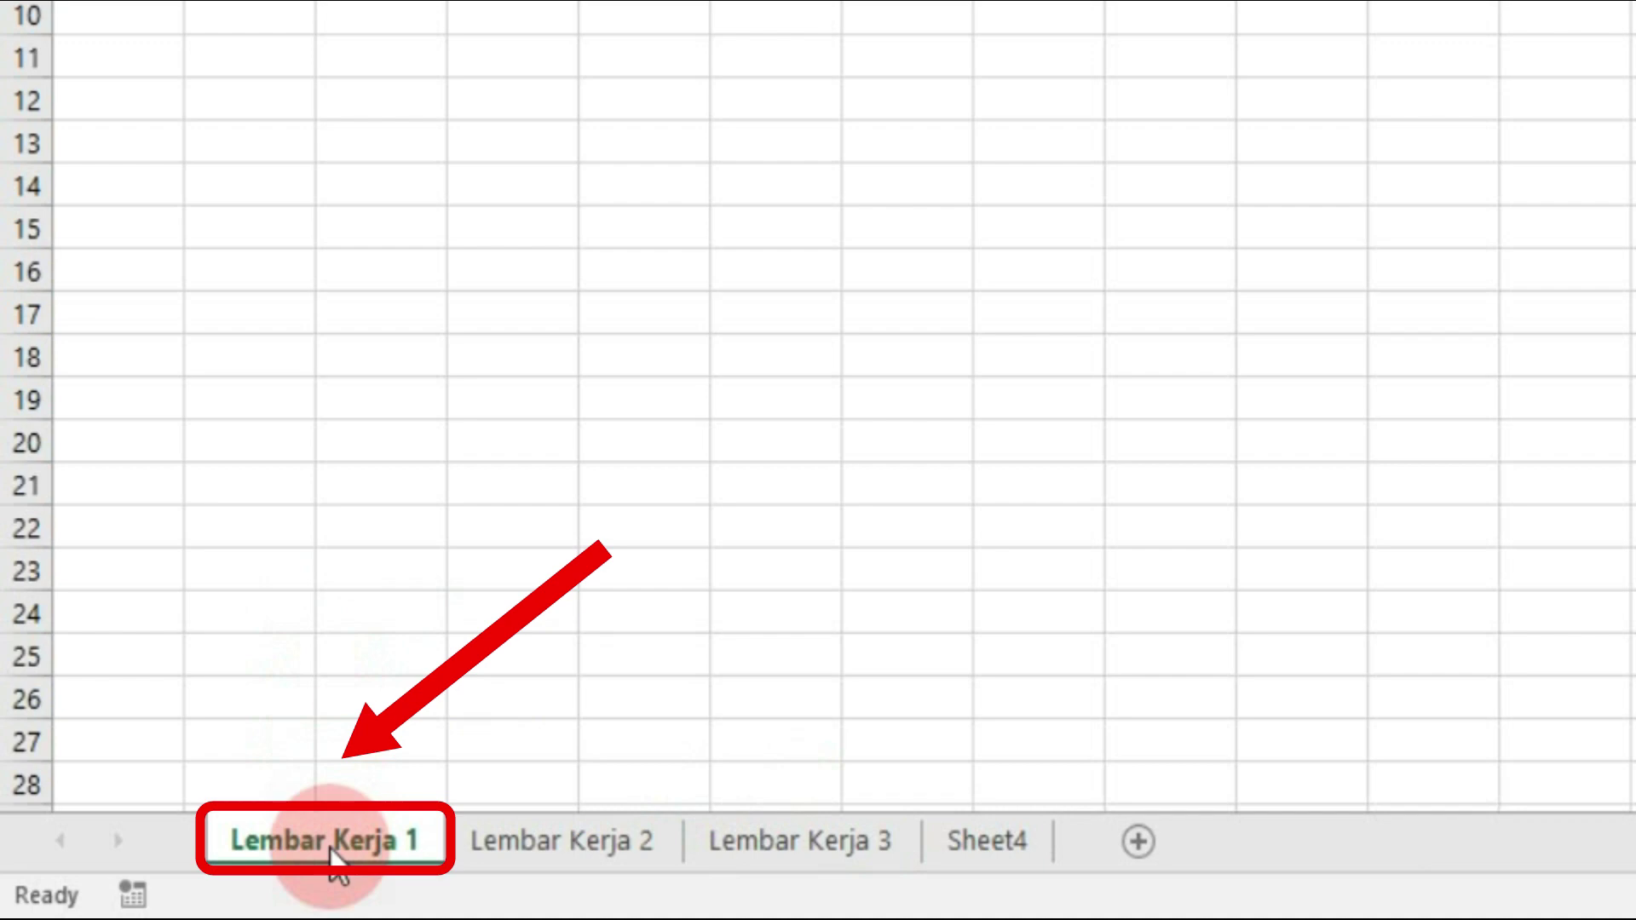
left_click(523, 859)
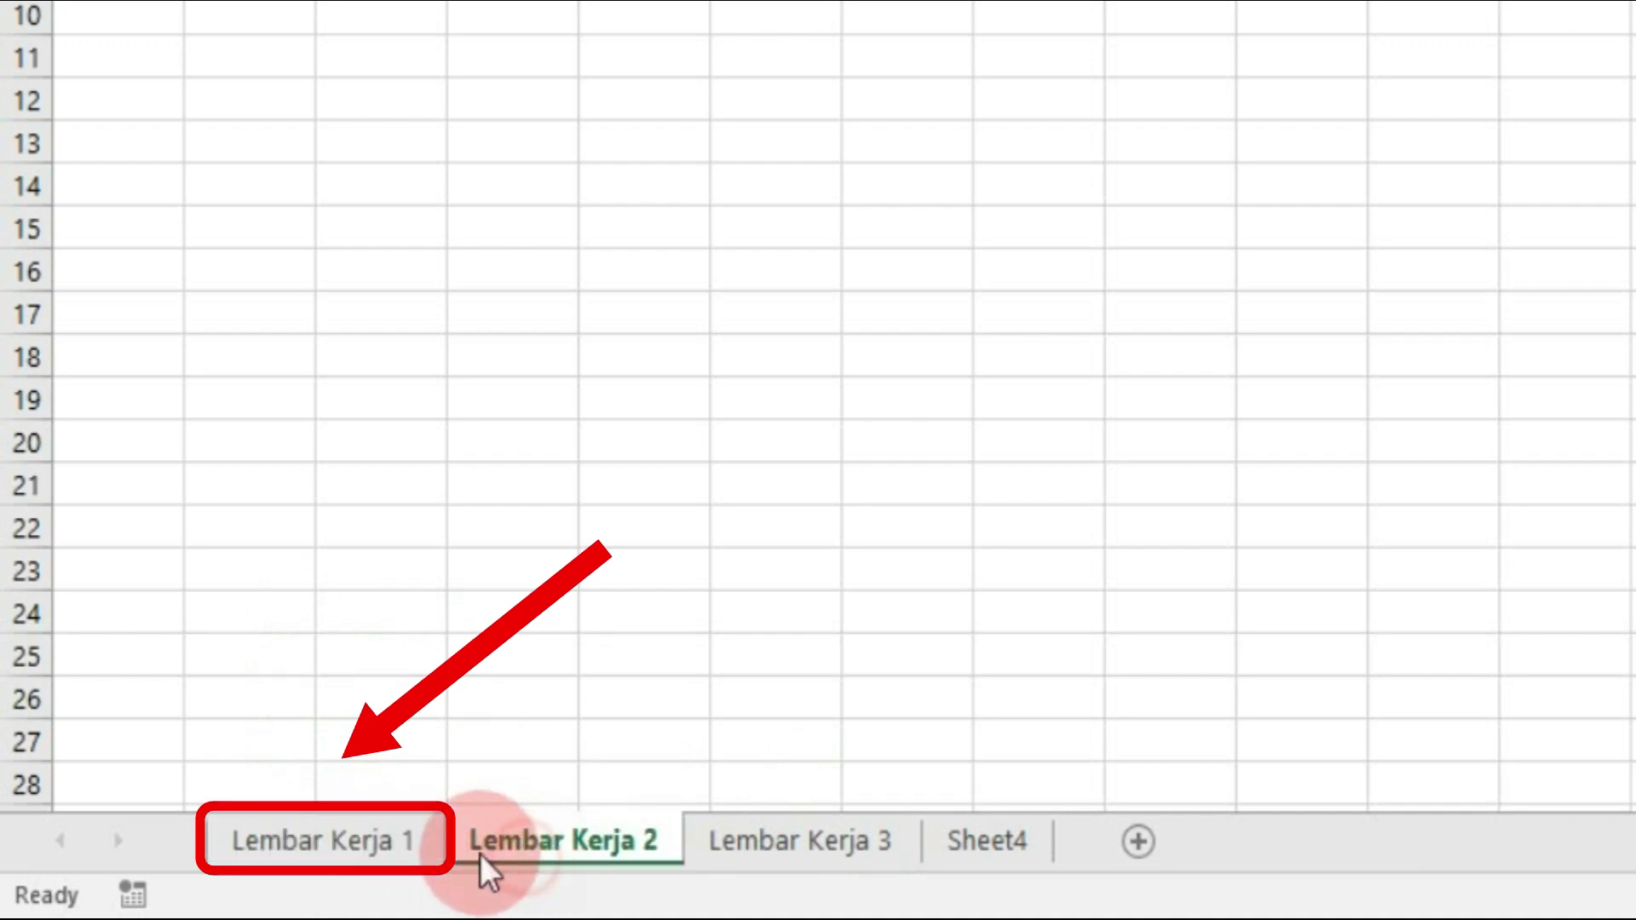
left_click(375, 847)
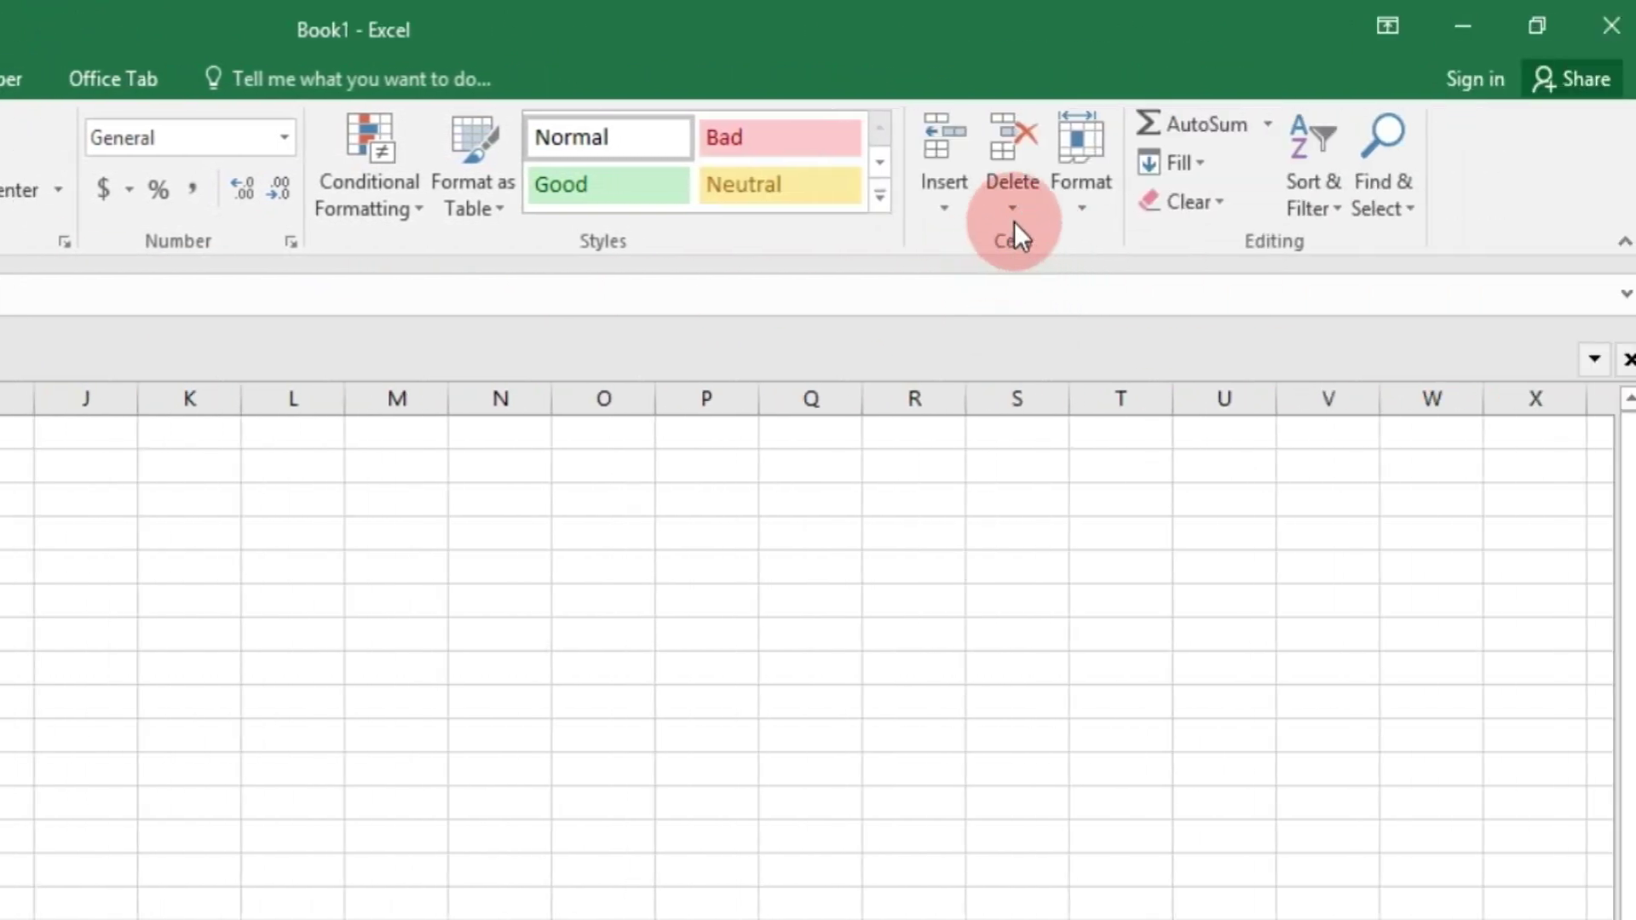
left_click(1010, 170)
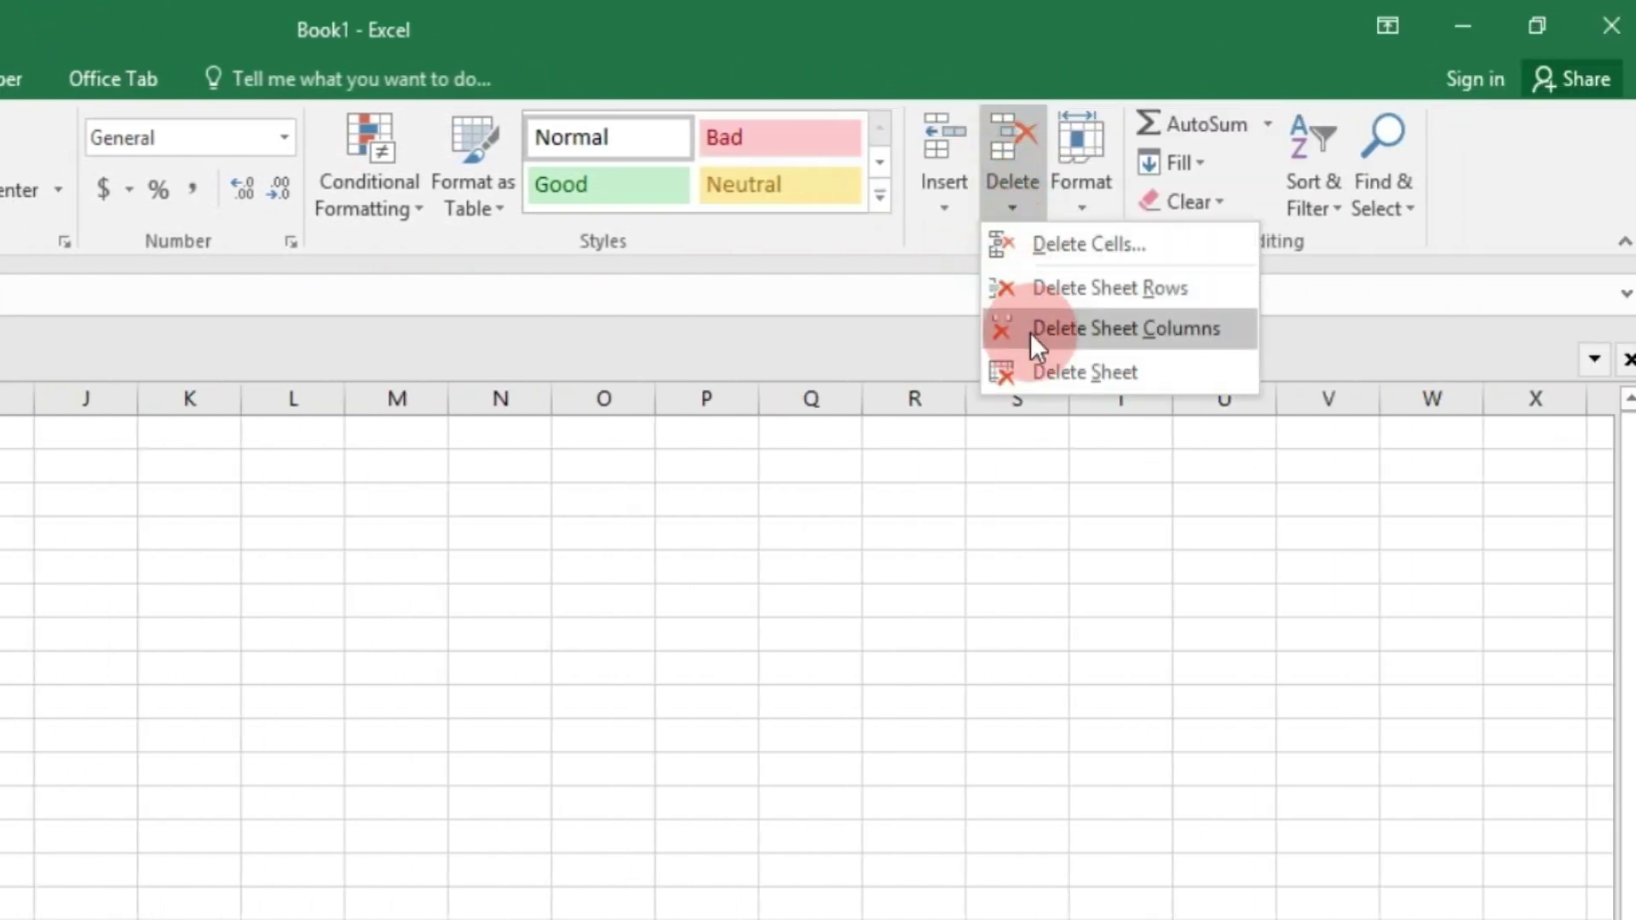
left_click(1118, 371)
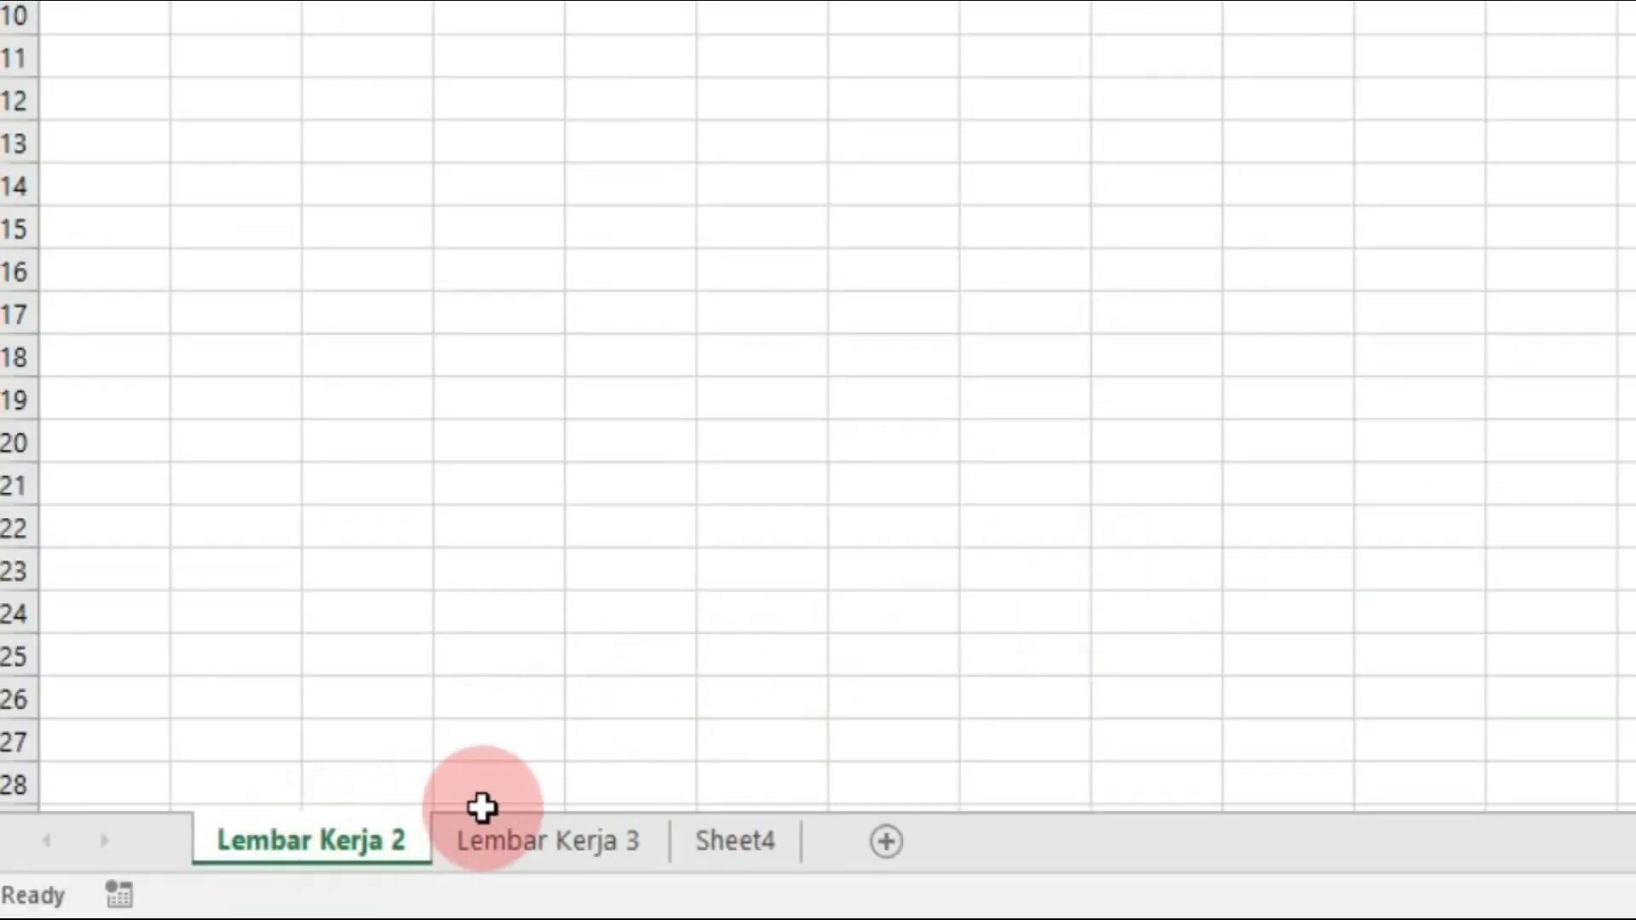
- Delete the Lembar Kerja 2 sheet using the sheet's own options
left_click(549, 843)
left_click(724, 830)
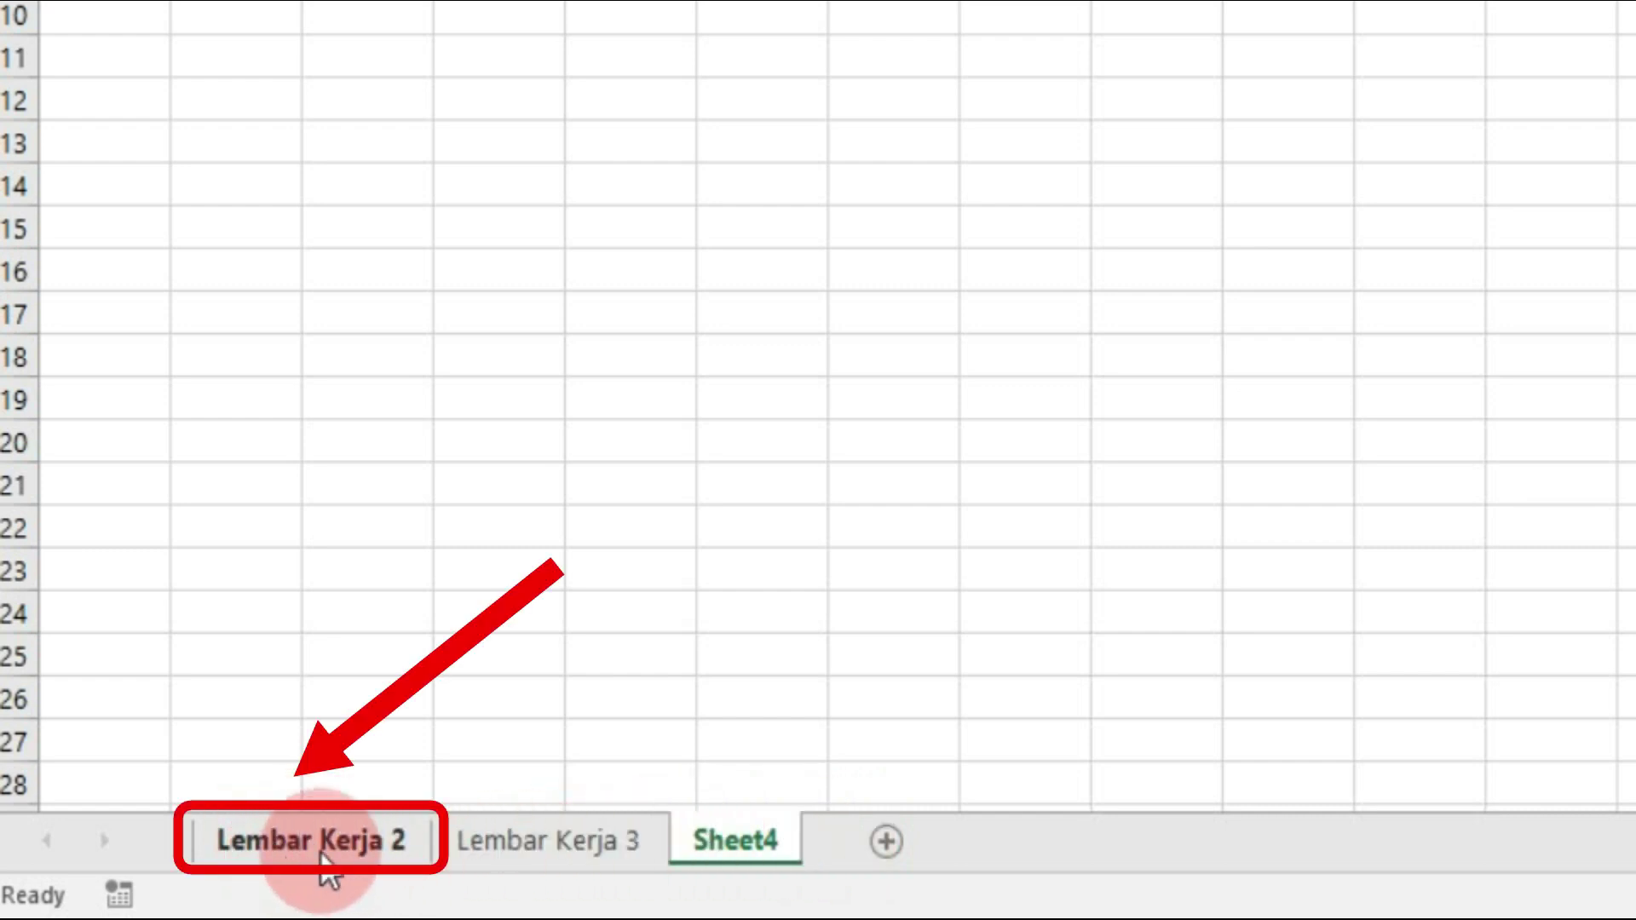
left_click(263, 838)
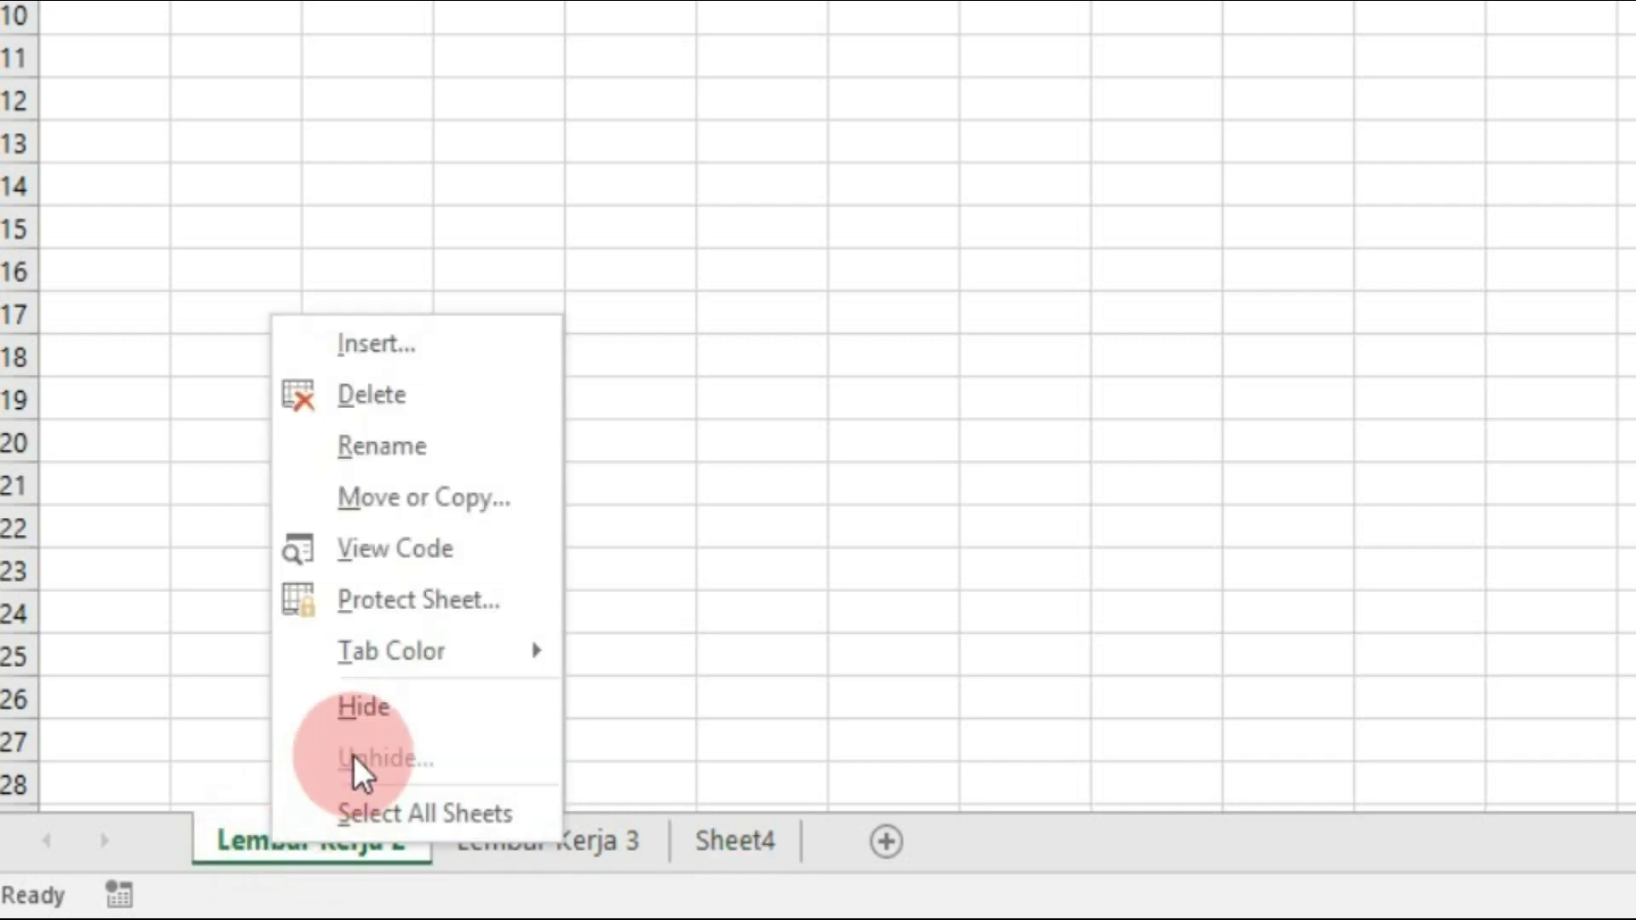
left_click(395, 404)
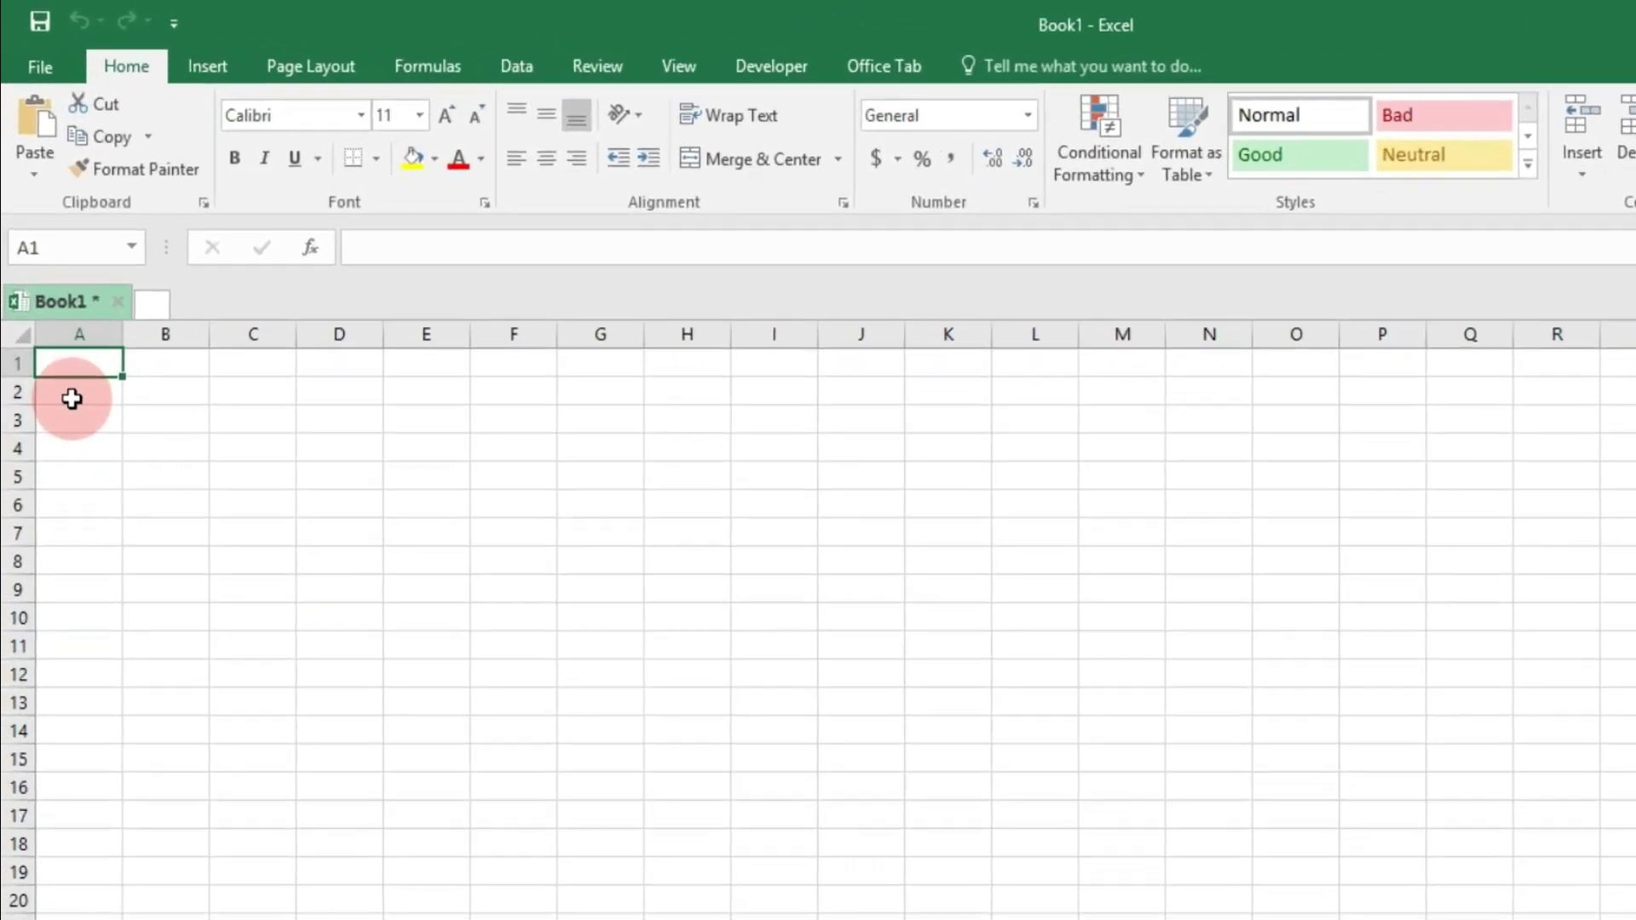
- Enter "Daftar Nama" in cell A1 of the Lembar Kerja 3 sheet
type("Daf")
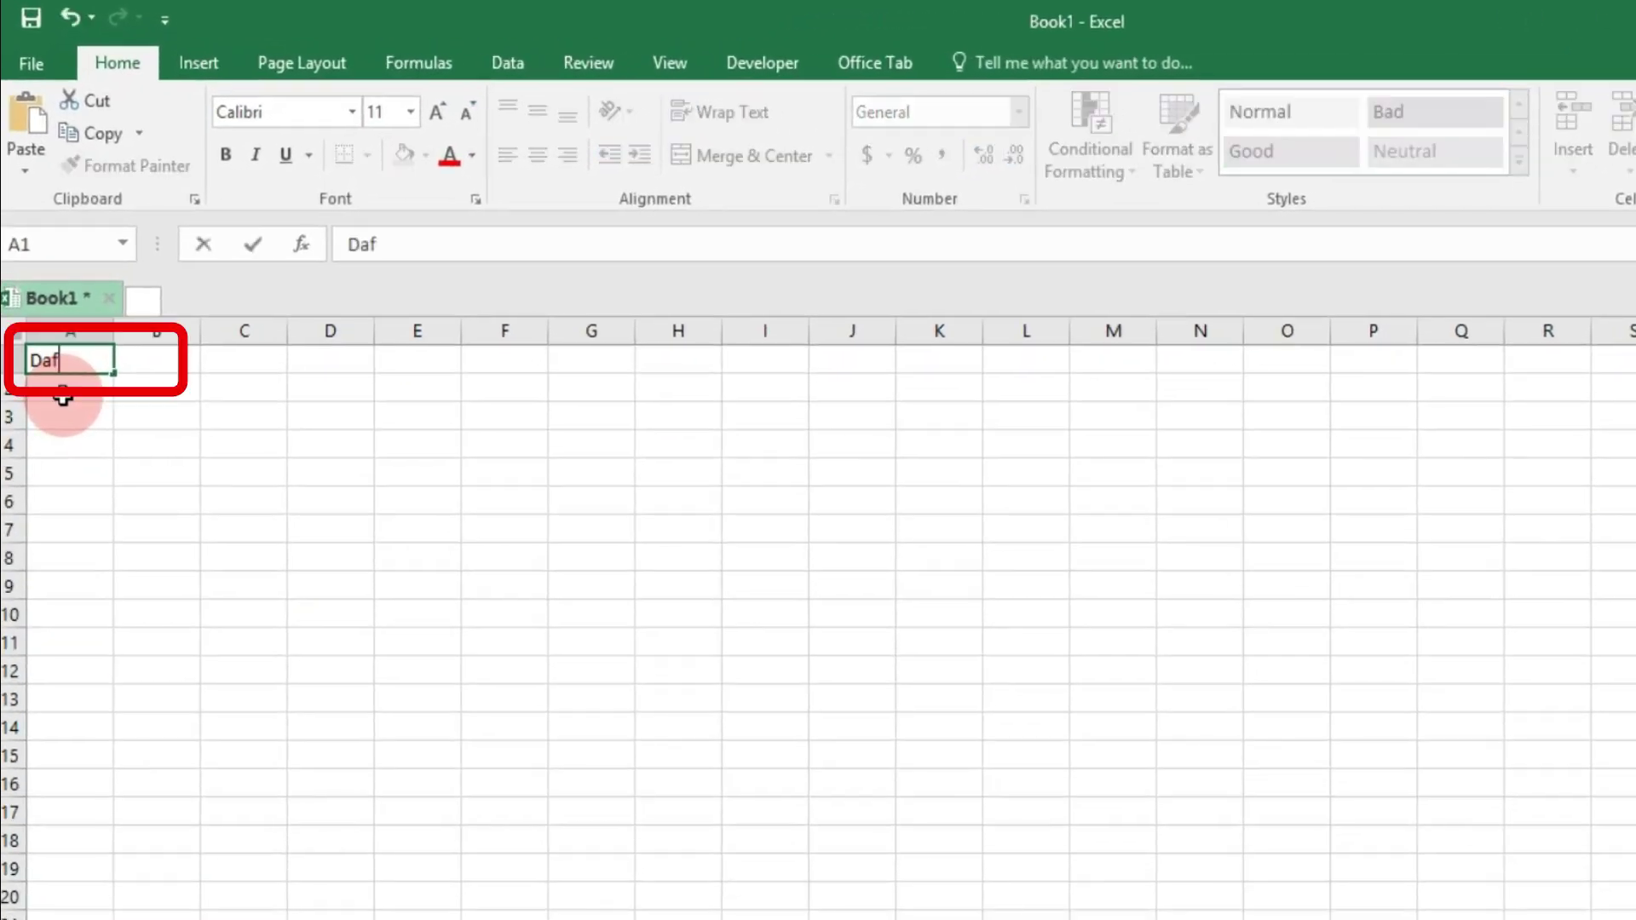
type("tar")
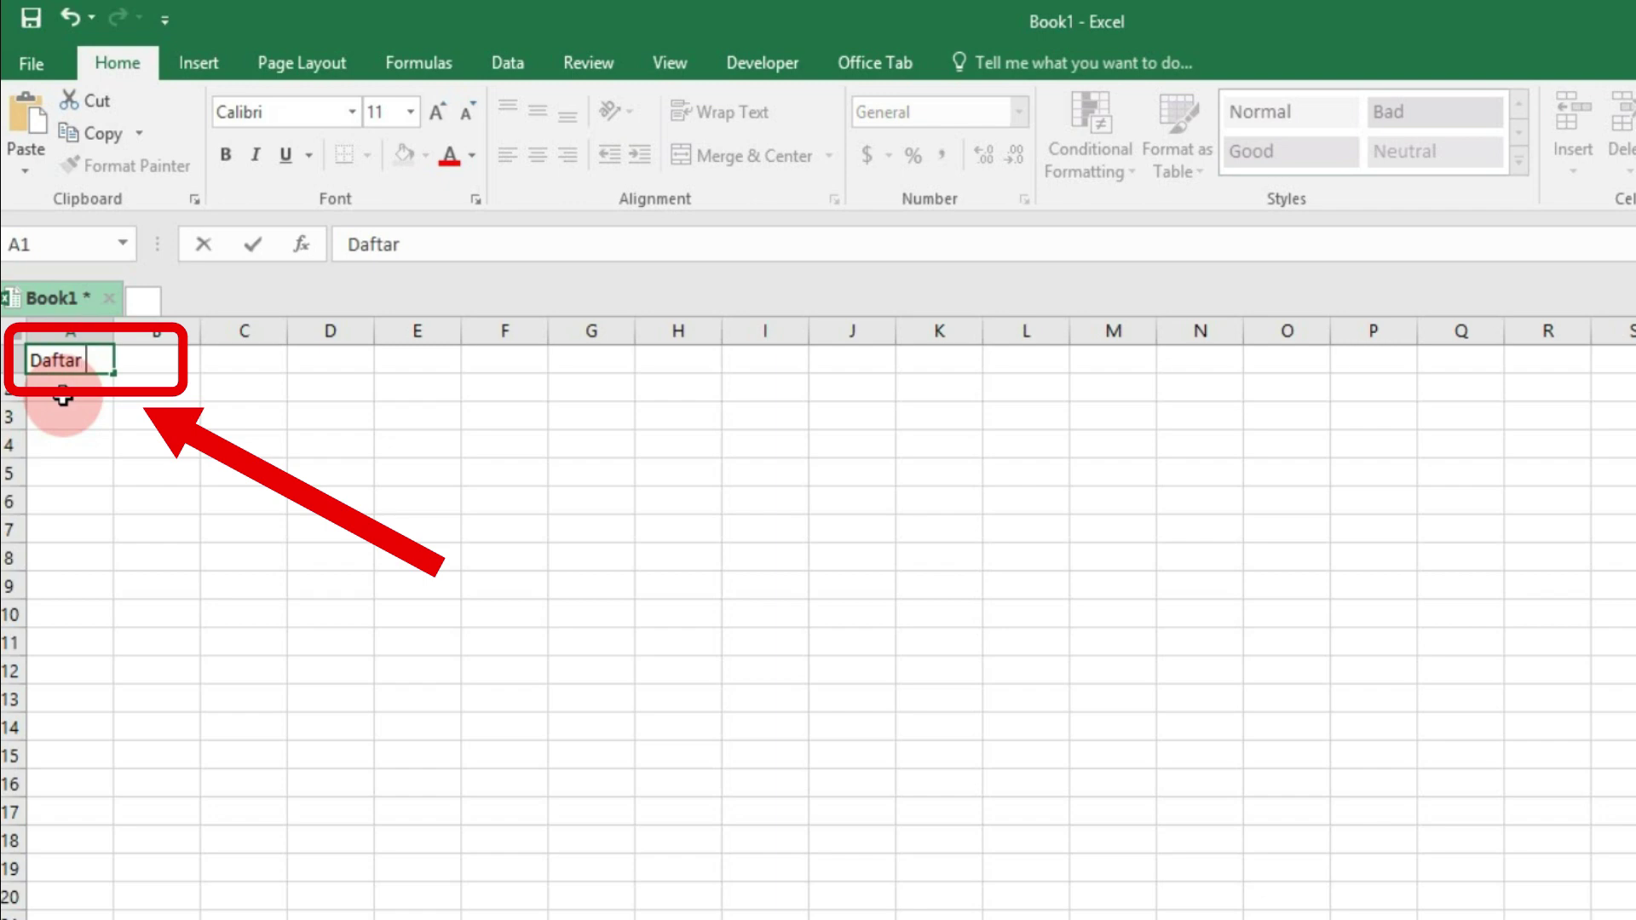
type(" Nama")
left_click(63, 396)
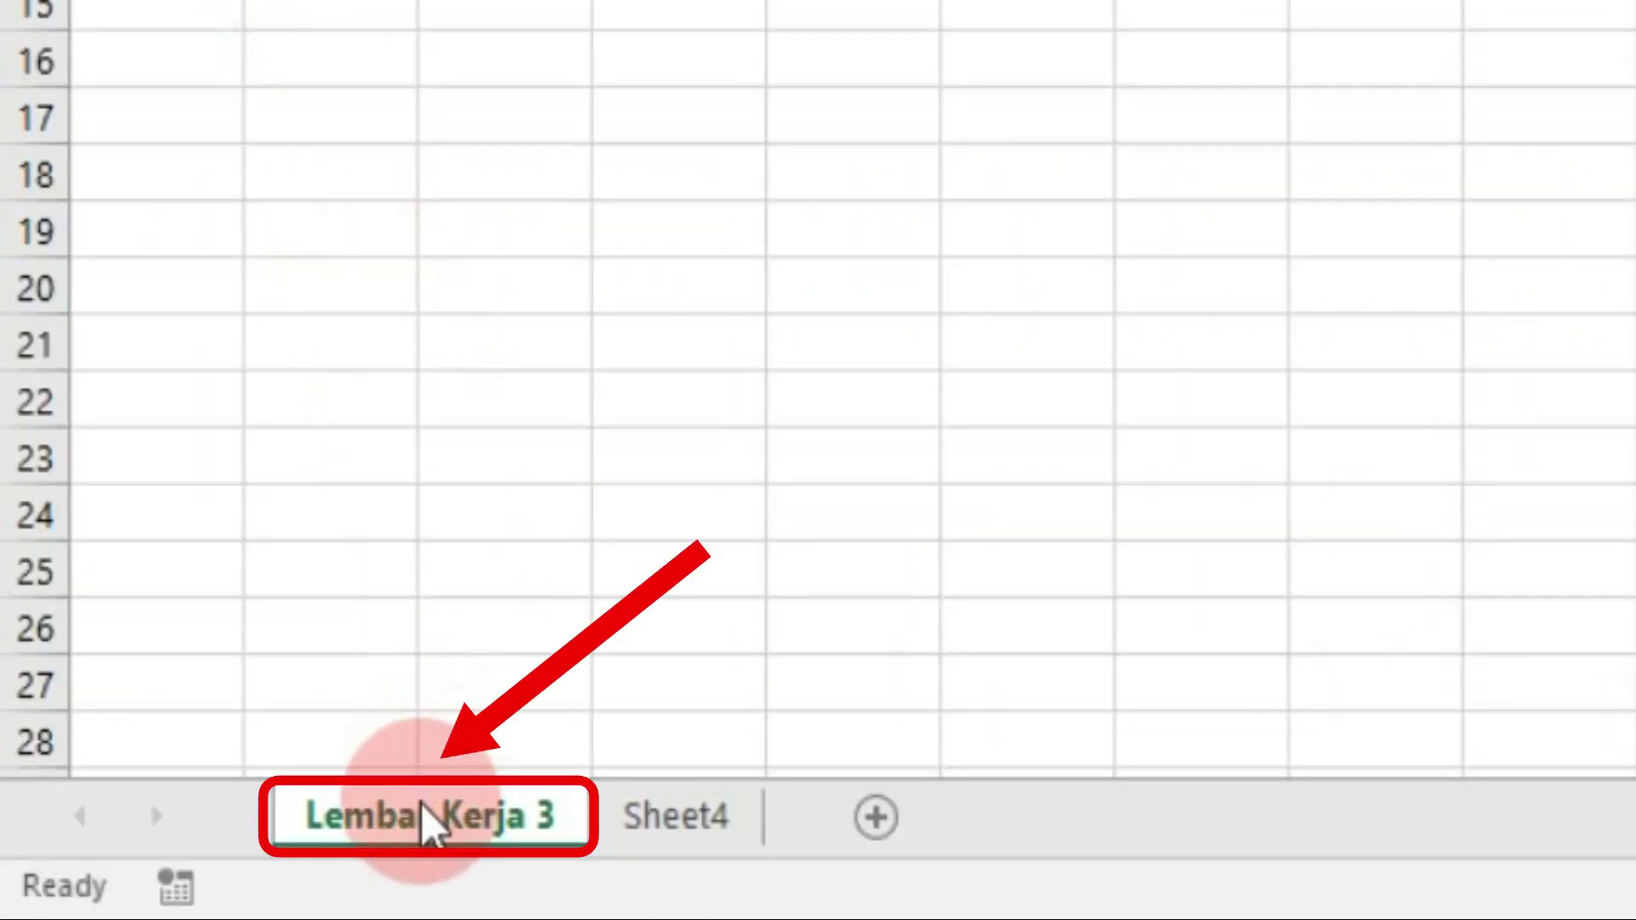
- Delete the Lembar Kerja 3 sheet permanently together with its contents
right_click(429, 821)
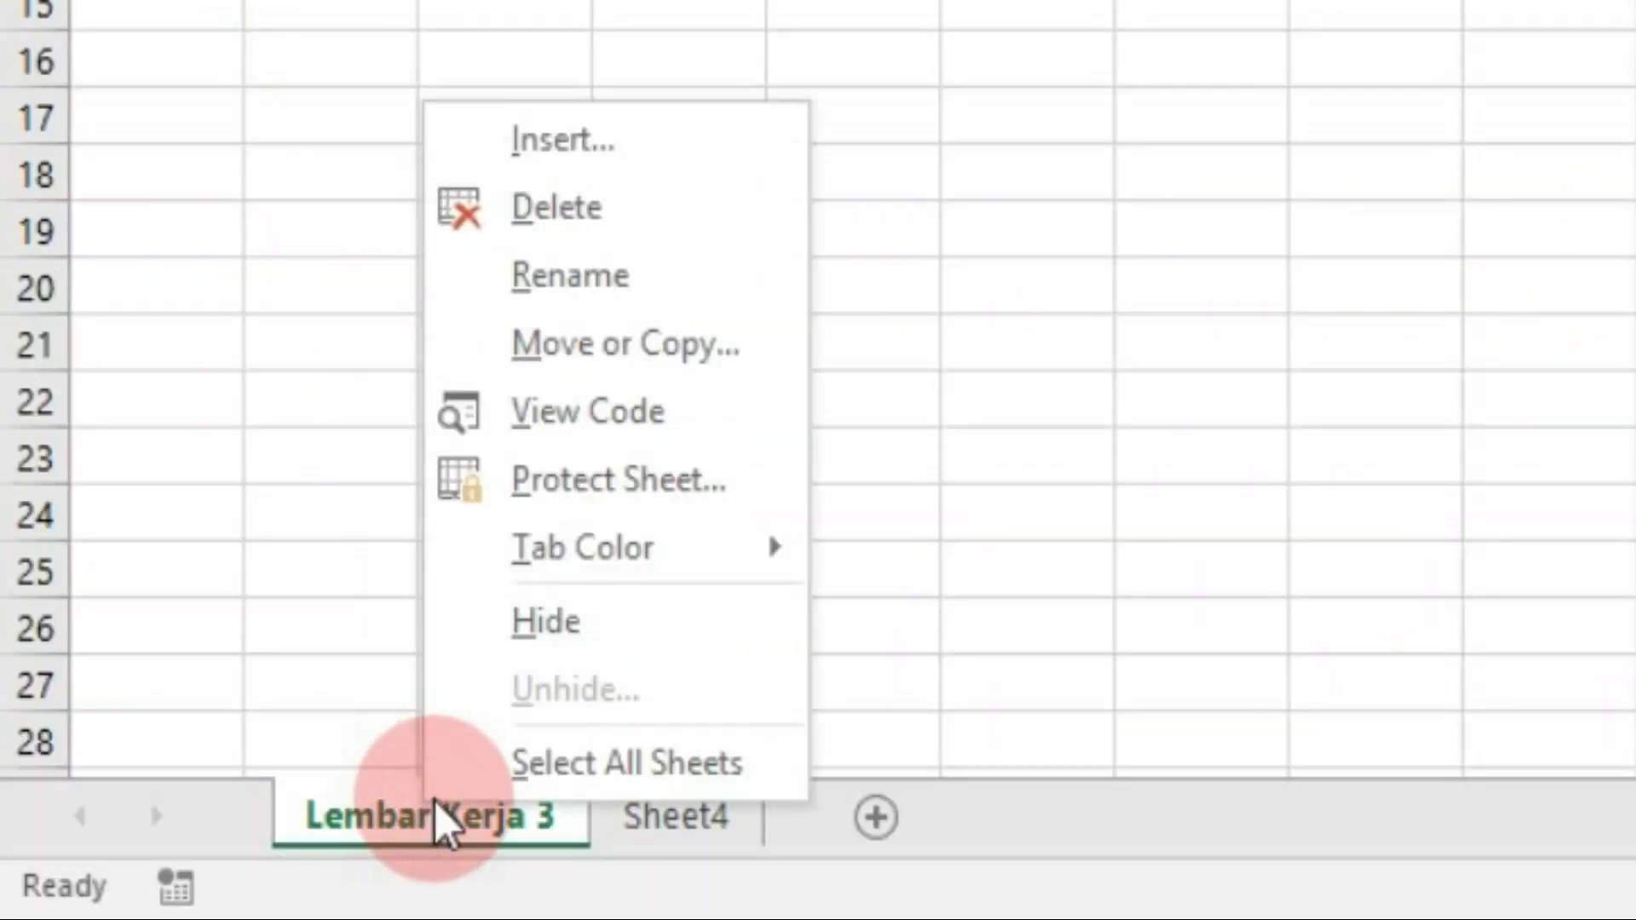
left_click(612, 220)
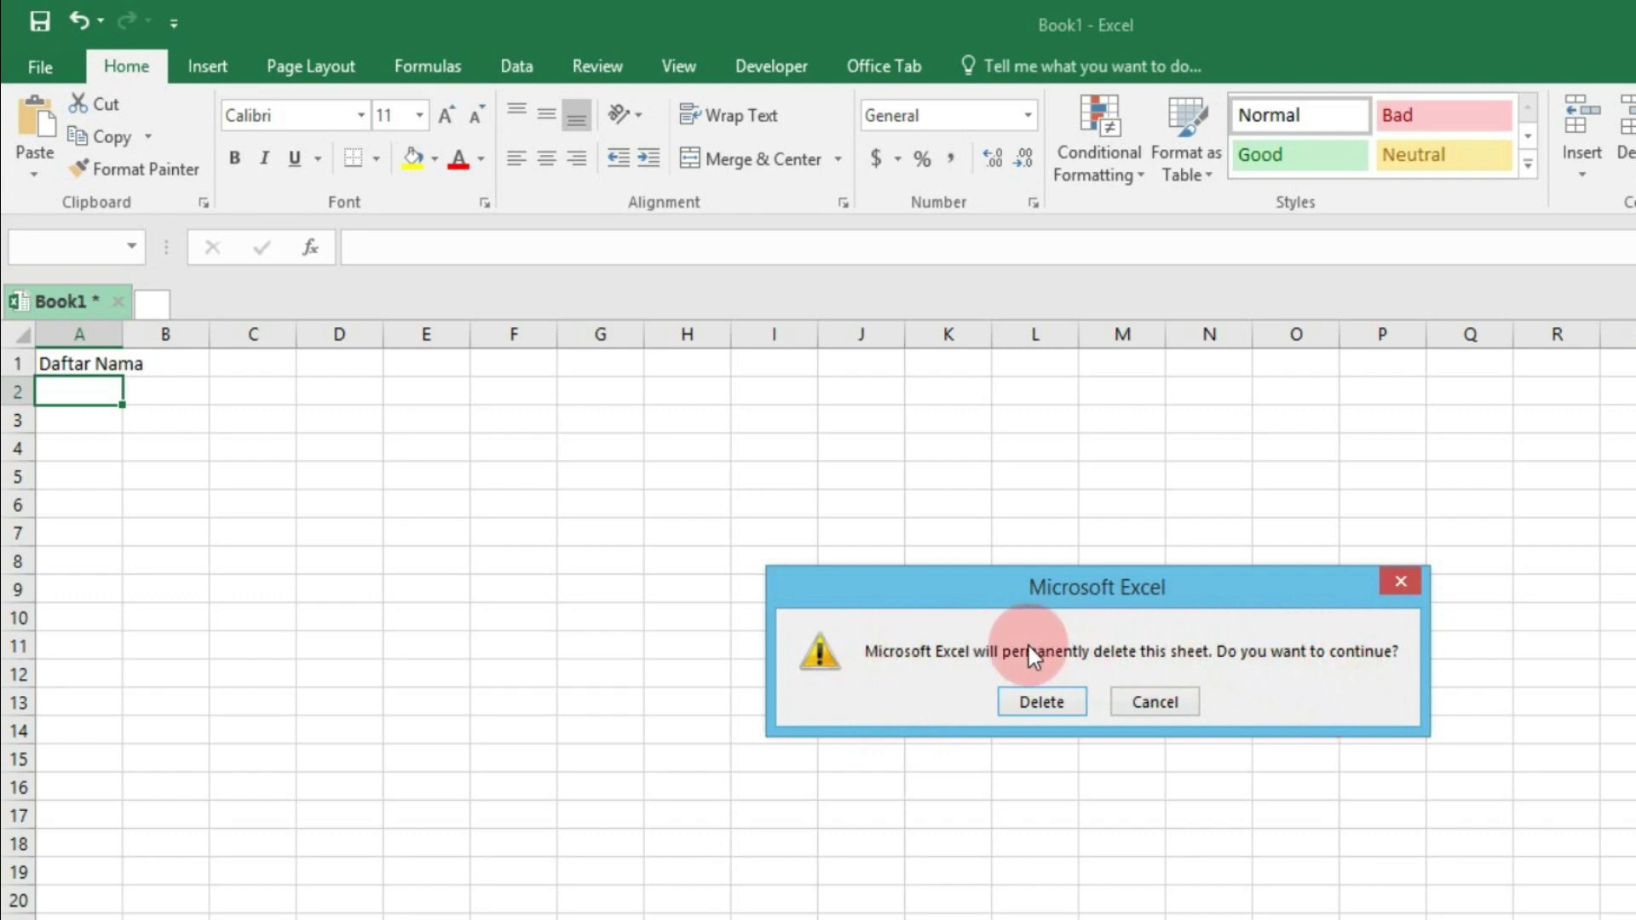
left_click(1043, 703)
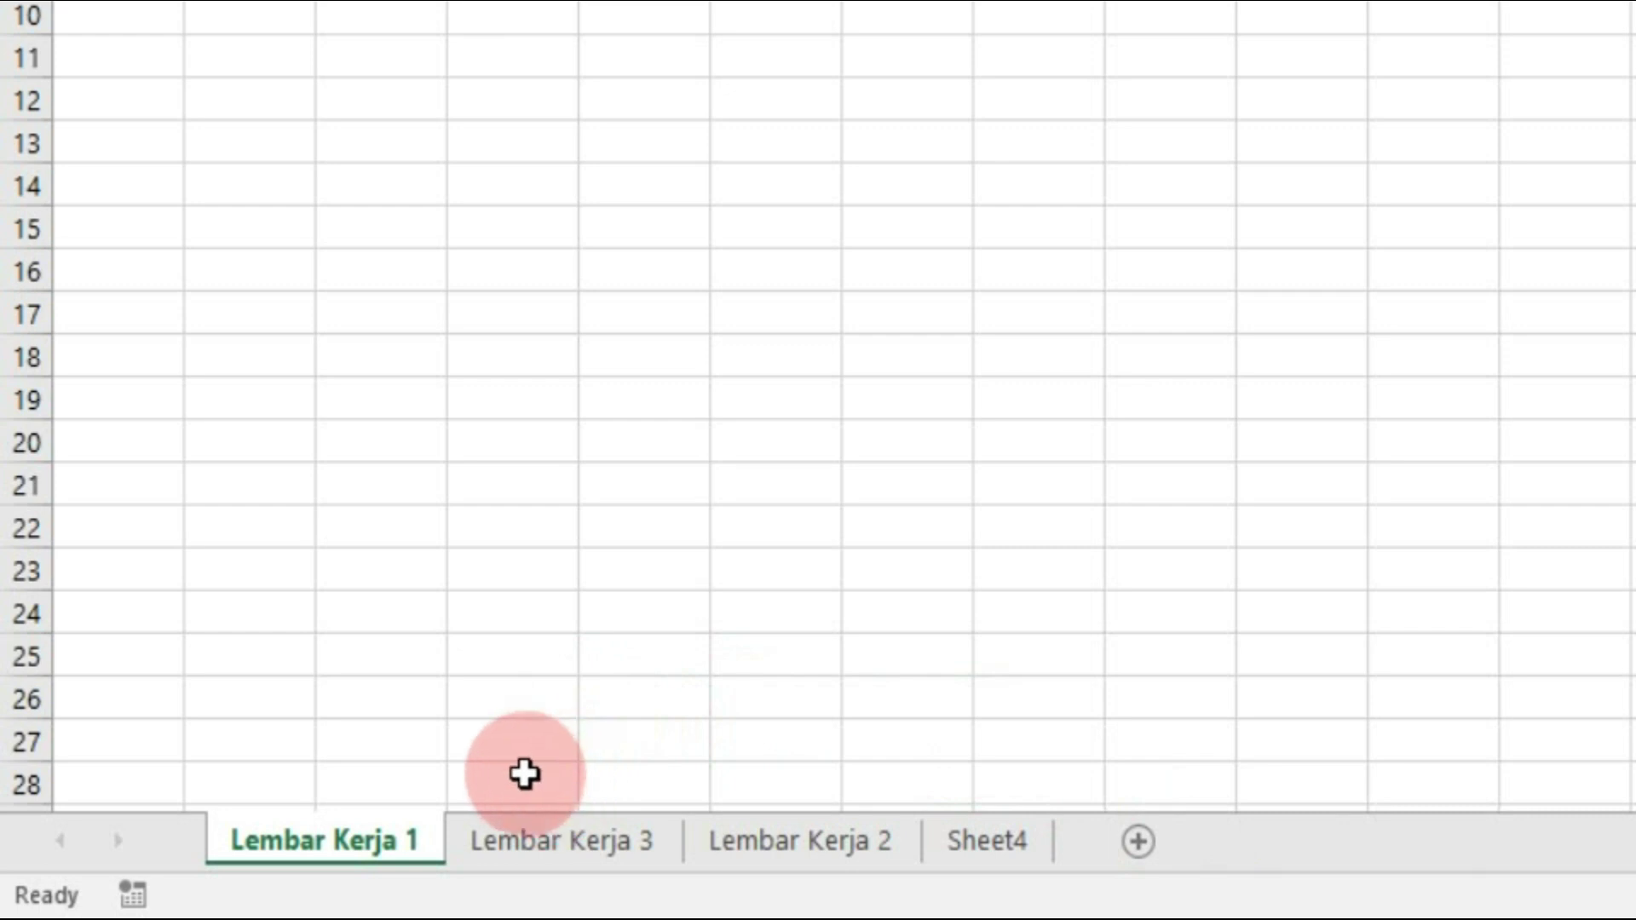
- Move the Lembar Kerja 3 sheet before Lembar Kerja 1 within Book1 using the Move or Copy Sheet command
left_click(569, 841)
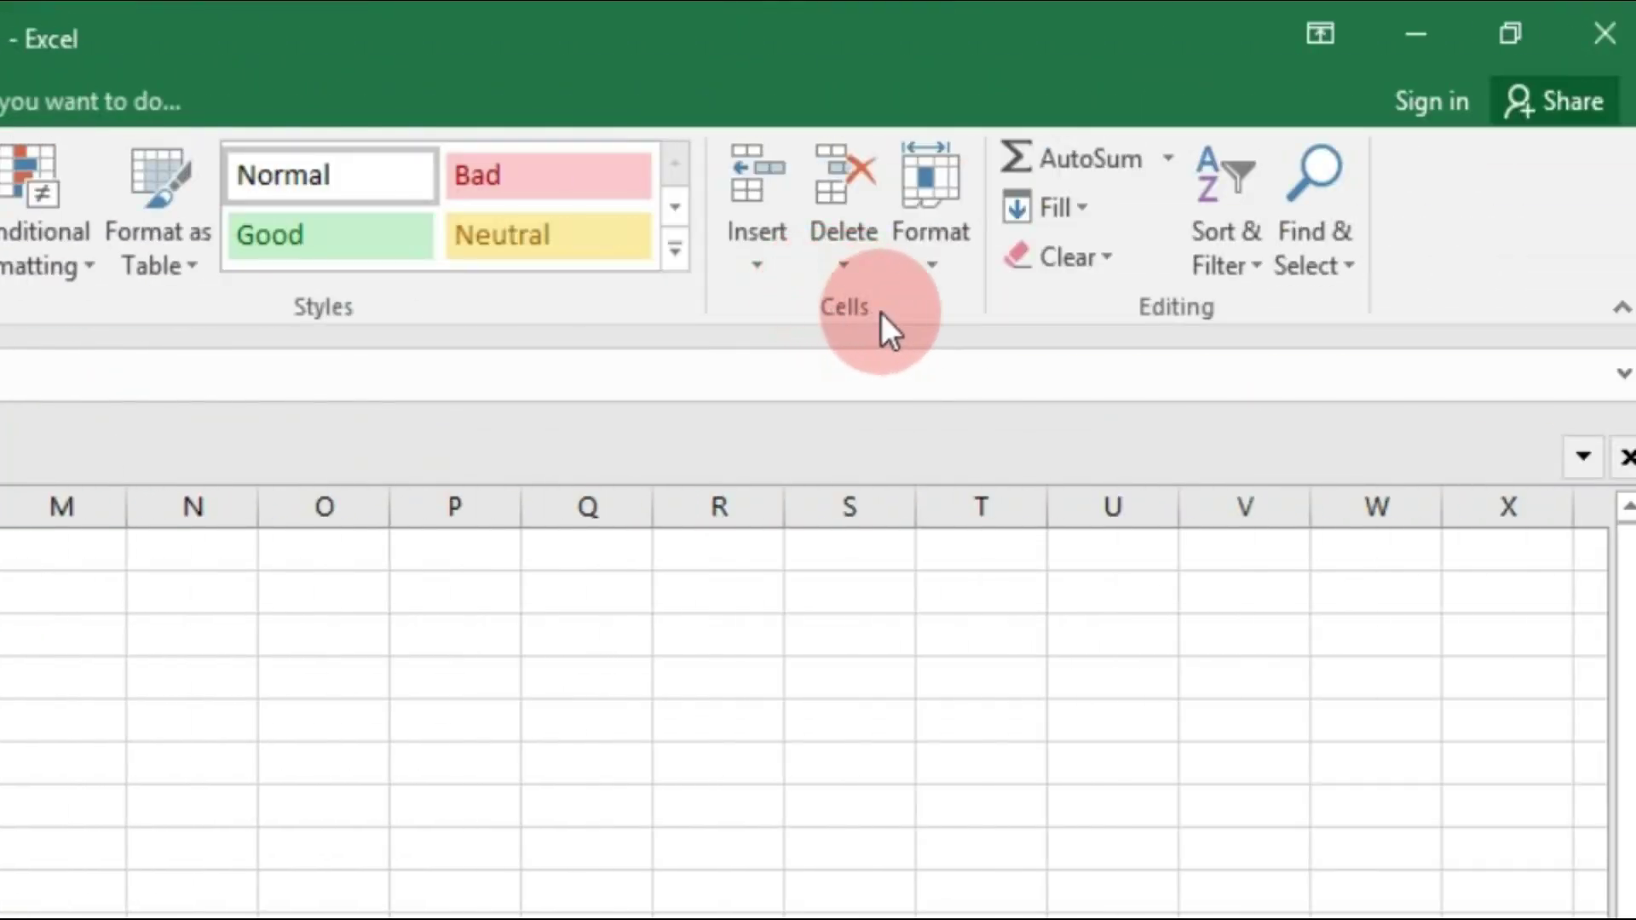
left_click(917, 223)
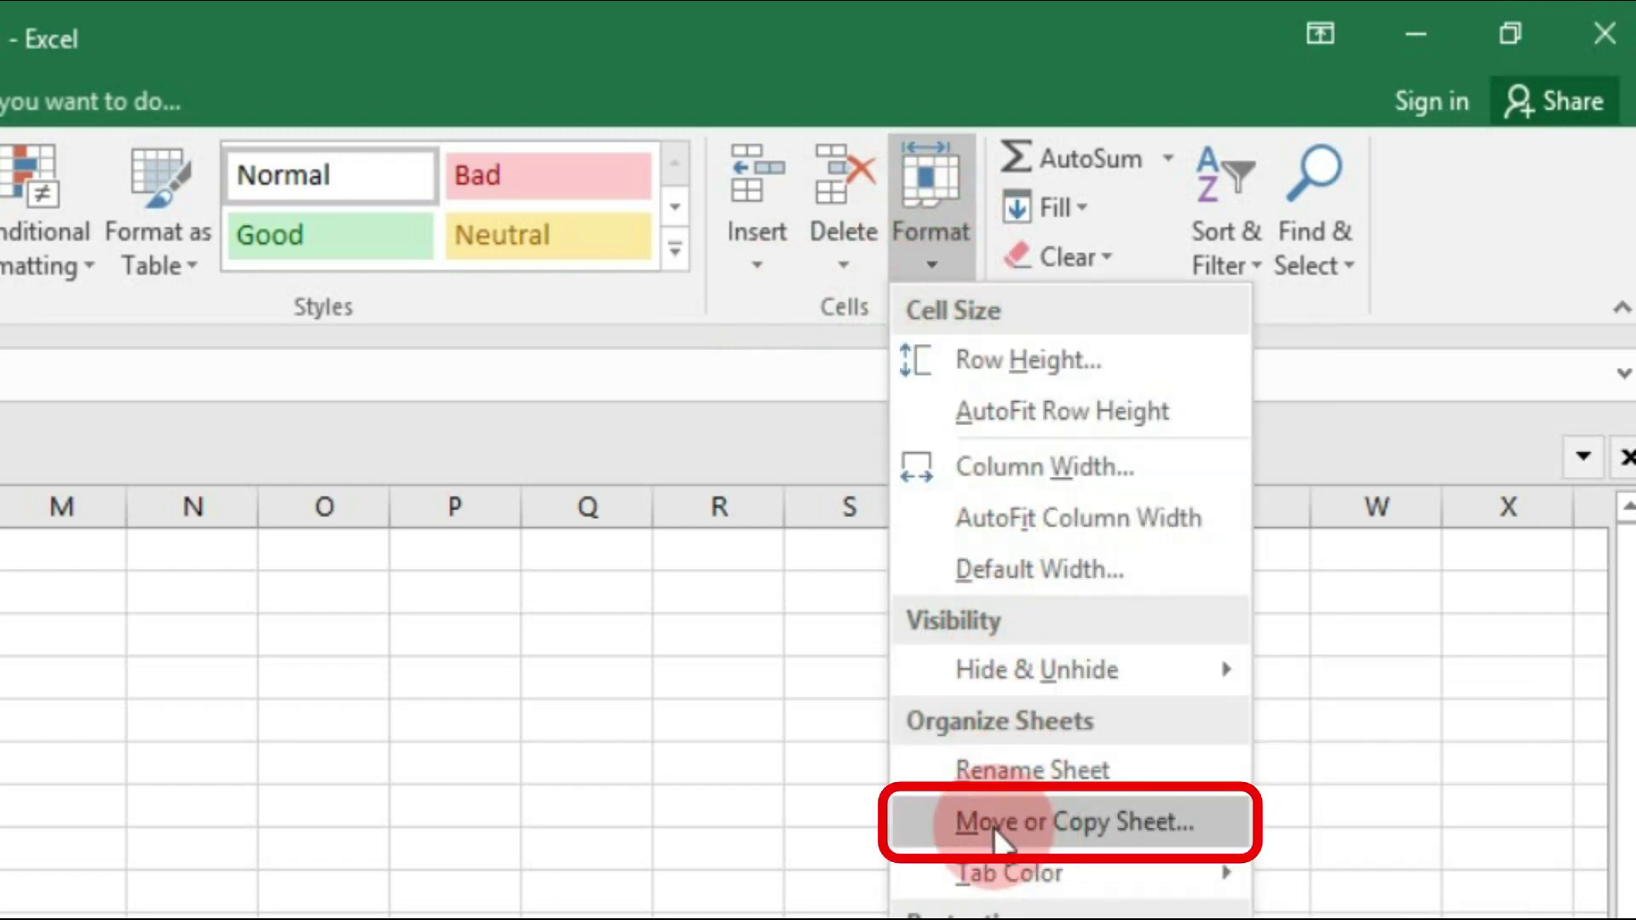
left_click(1022, 822)
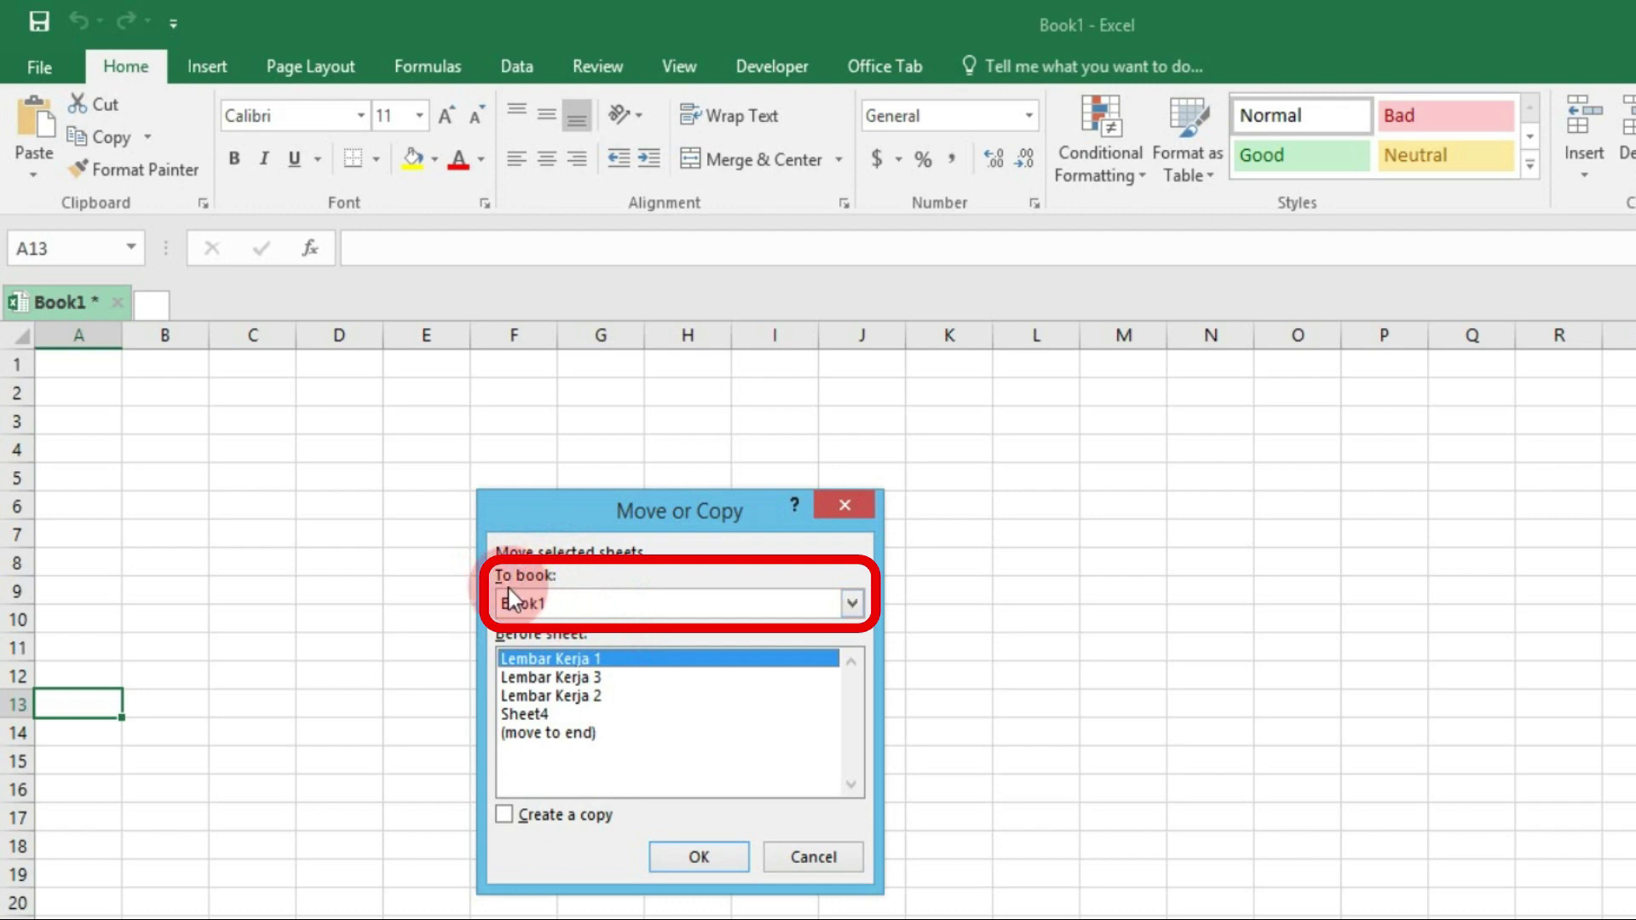
left_click(852, 604)
left_click(852, 603)
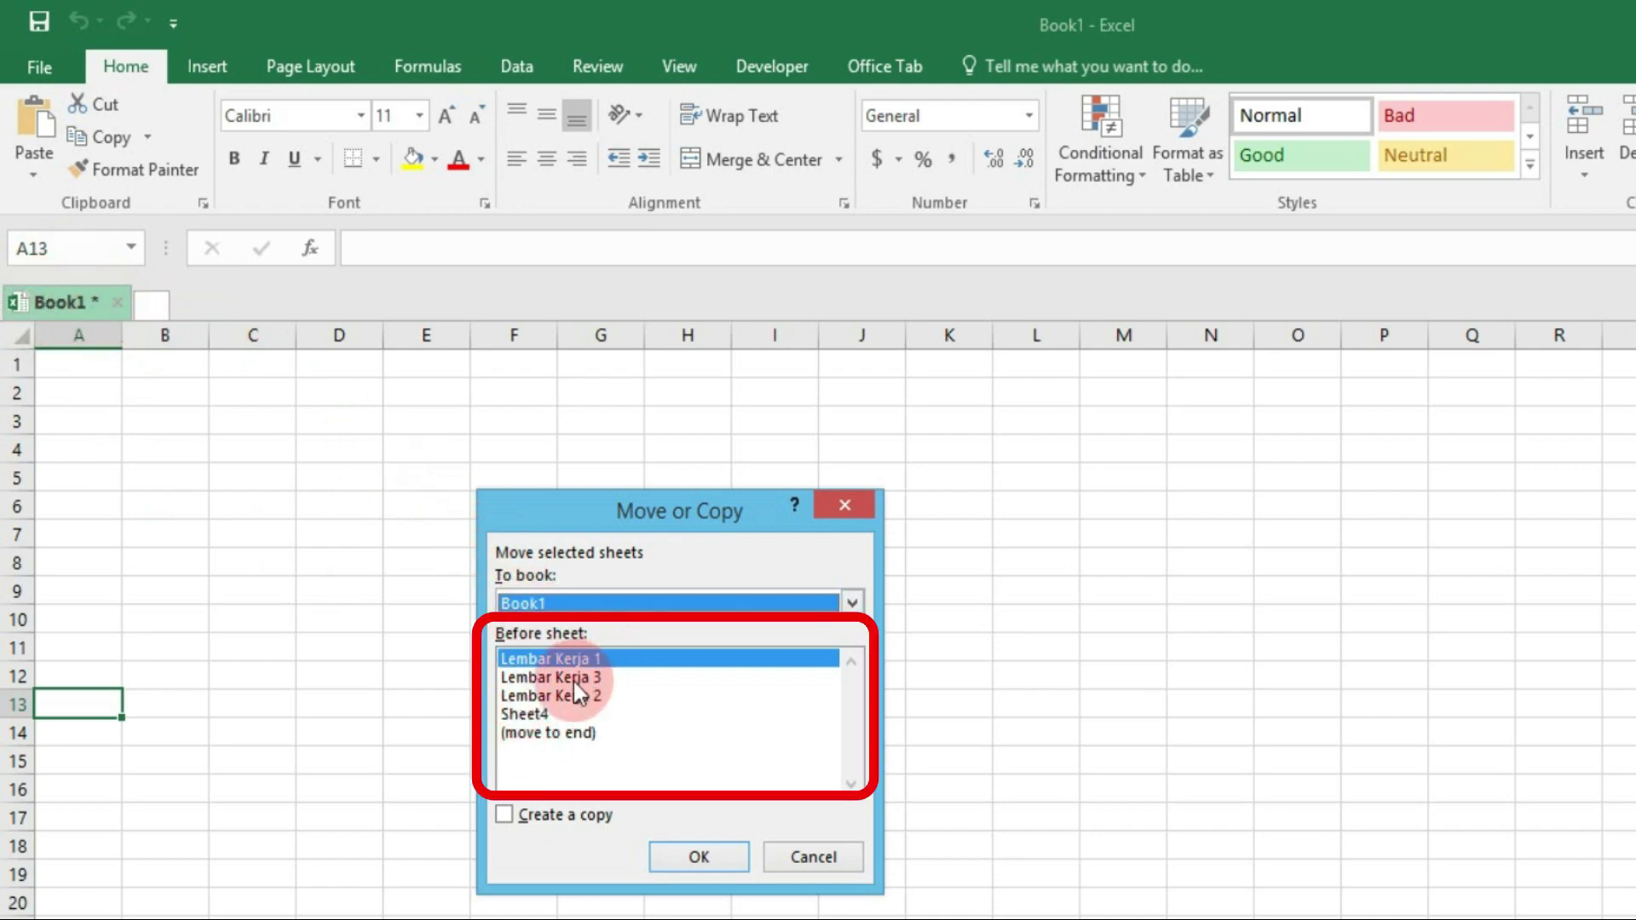
left_click(508, 679)
left_click(521, 695)
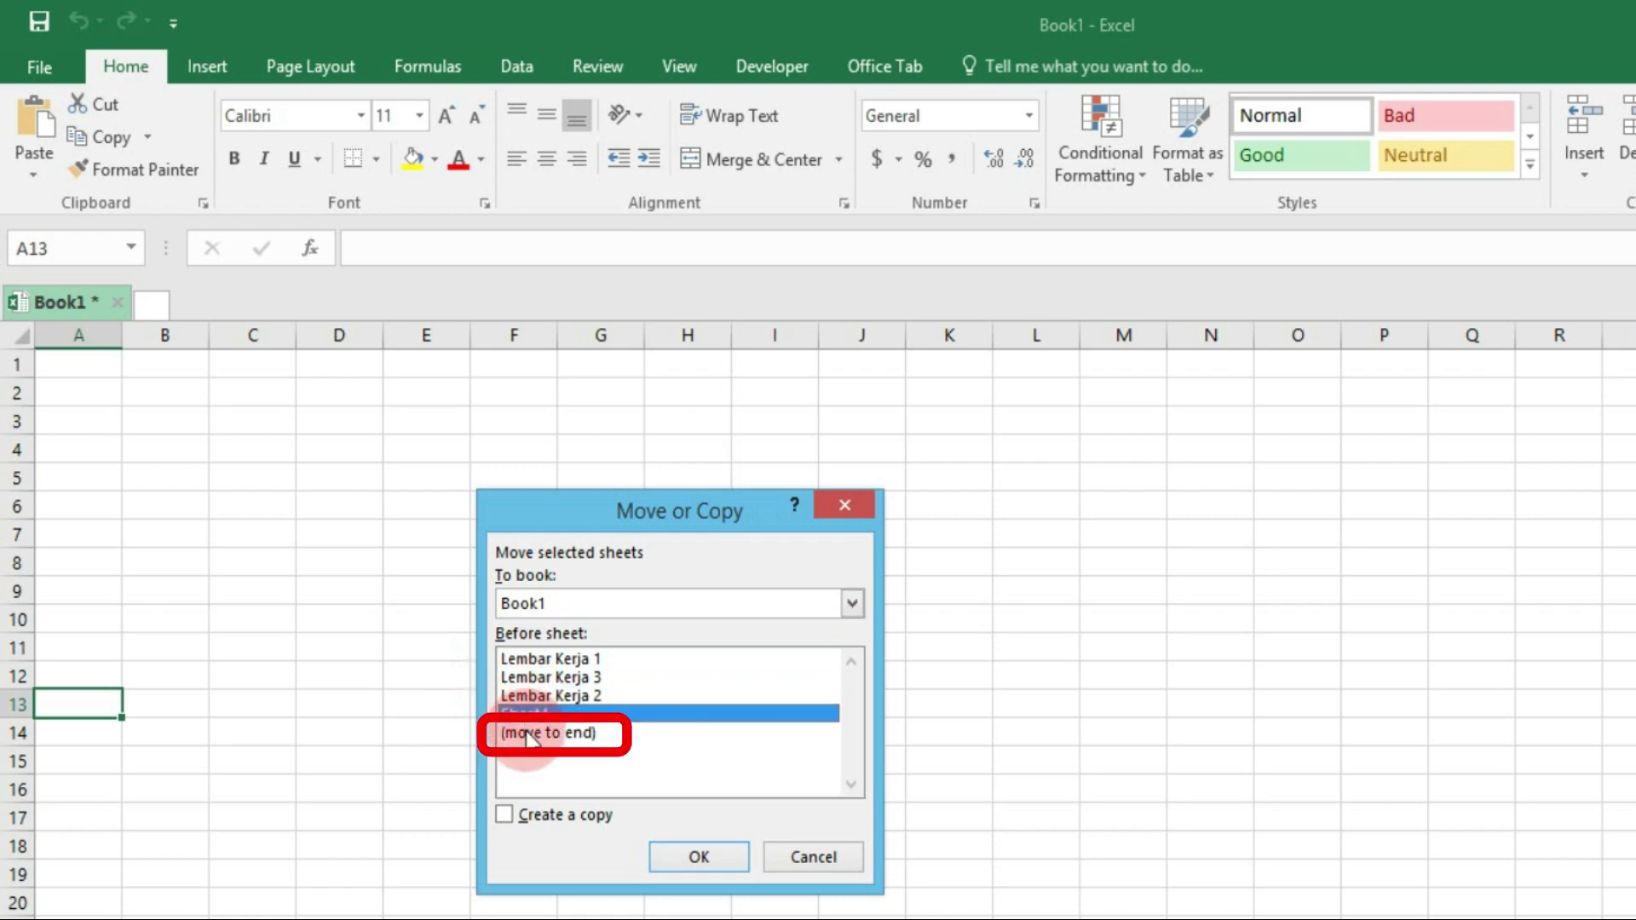
left_click(532, 732)
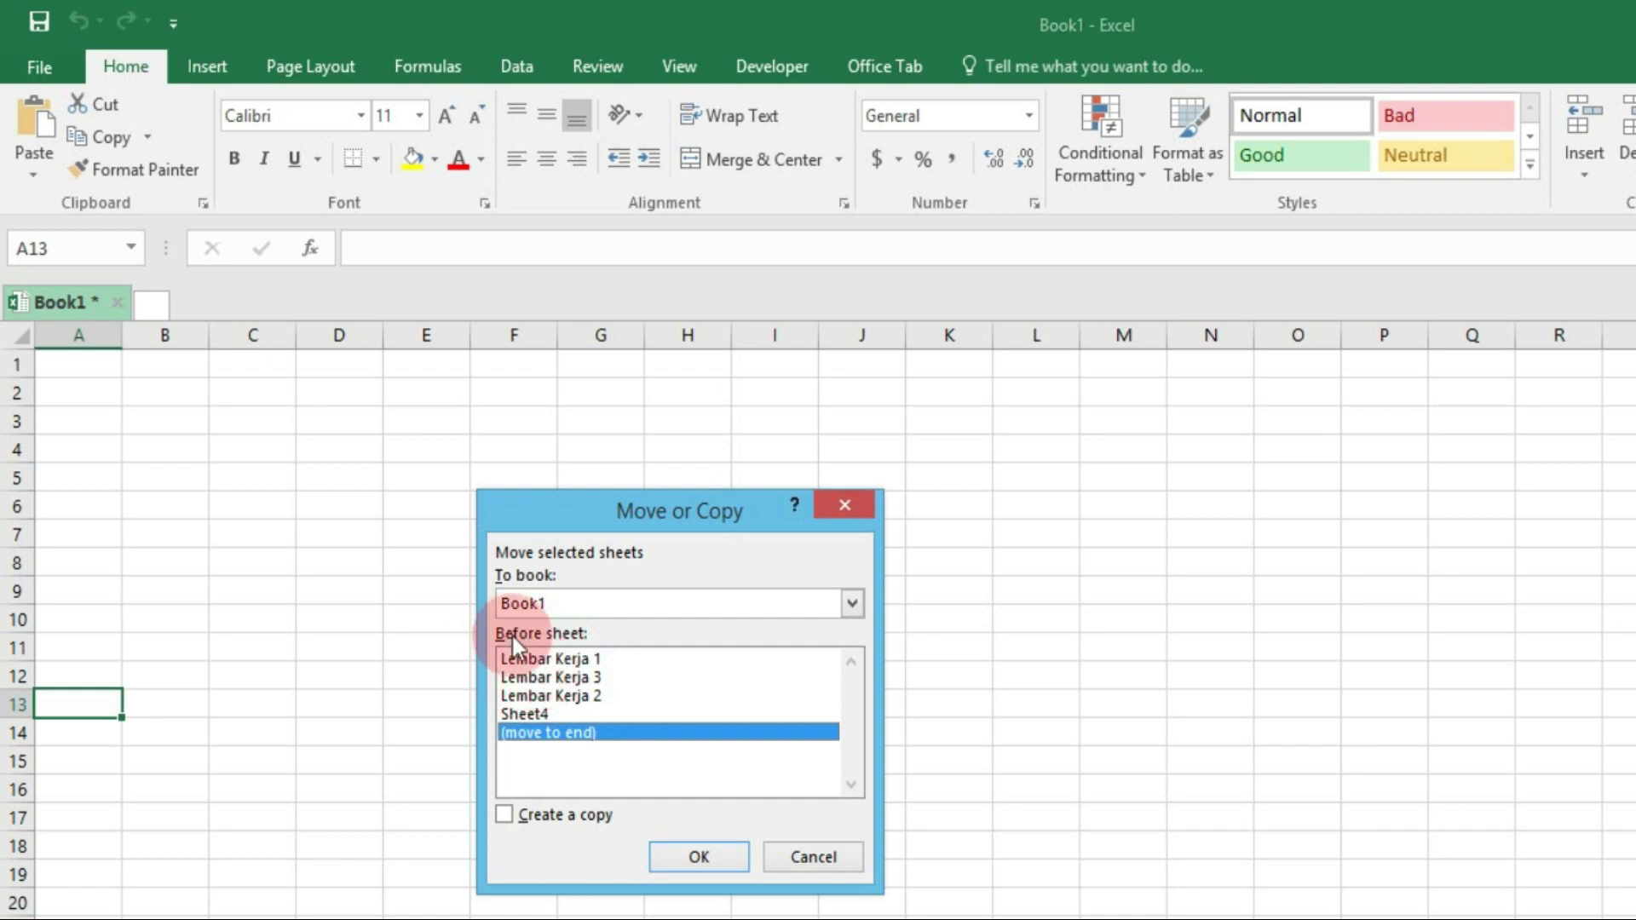
left_click(576, 659)
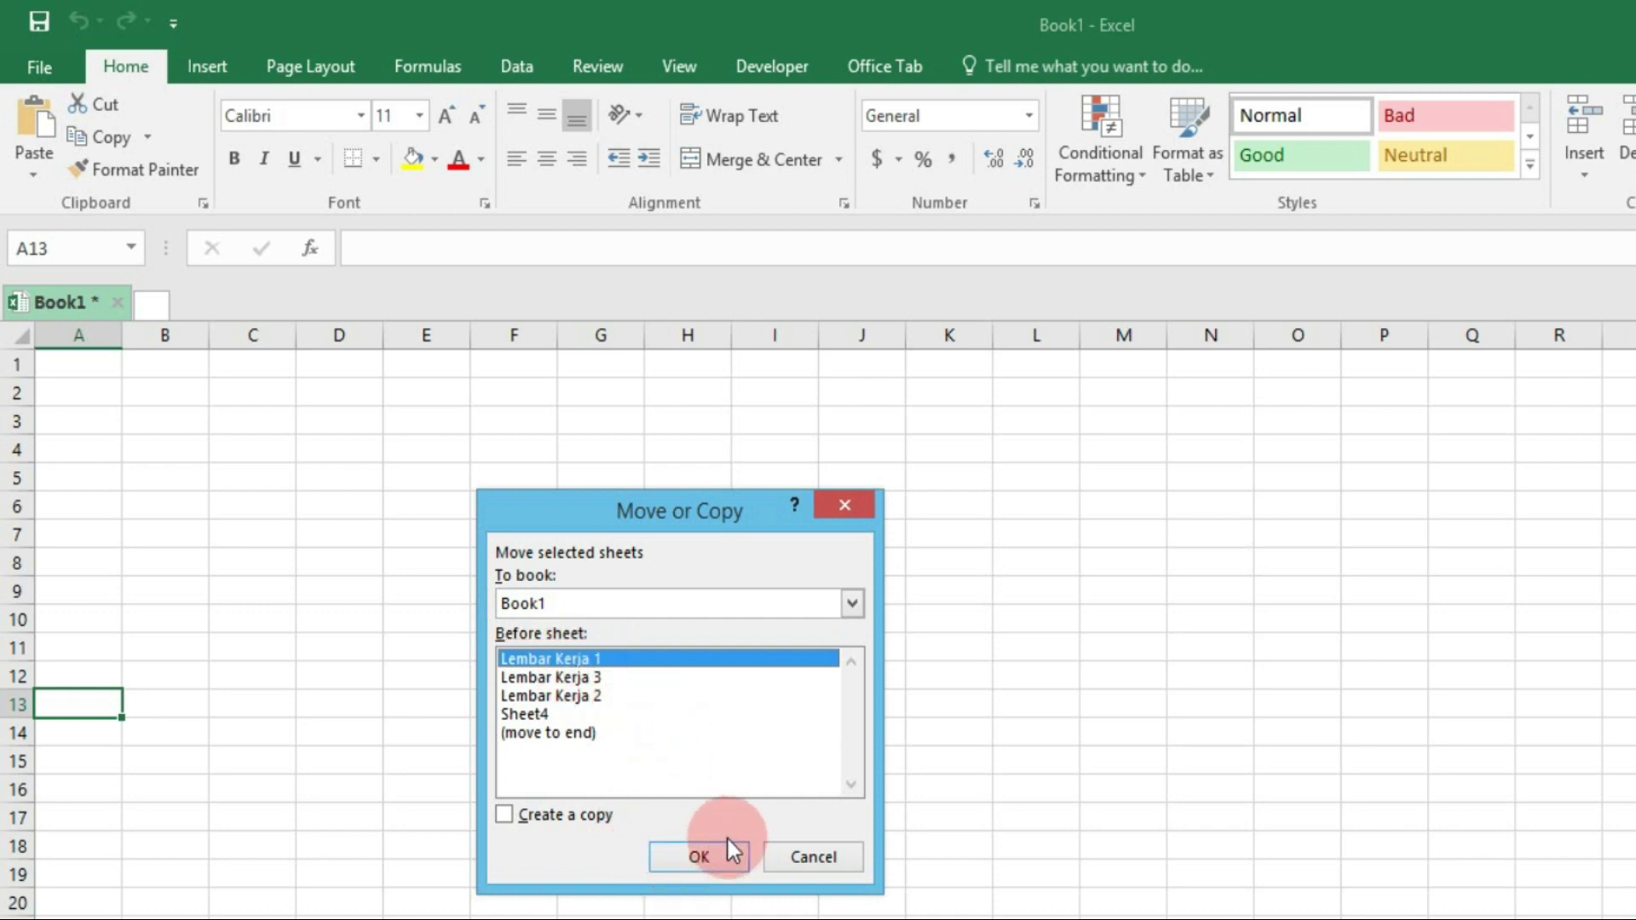
left_click(675, 855)
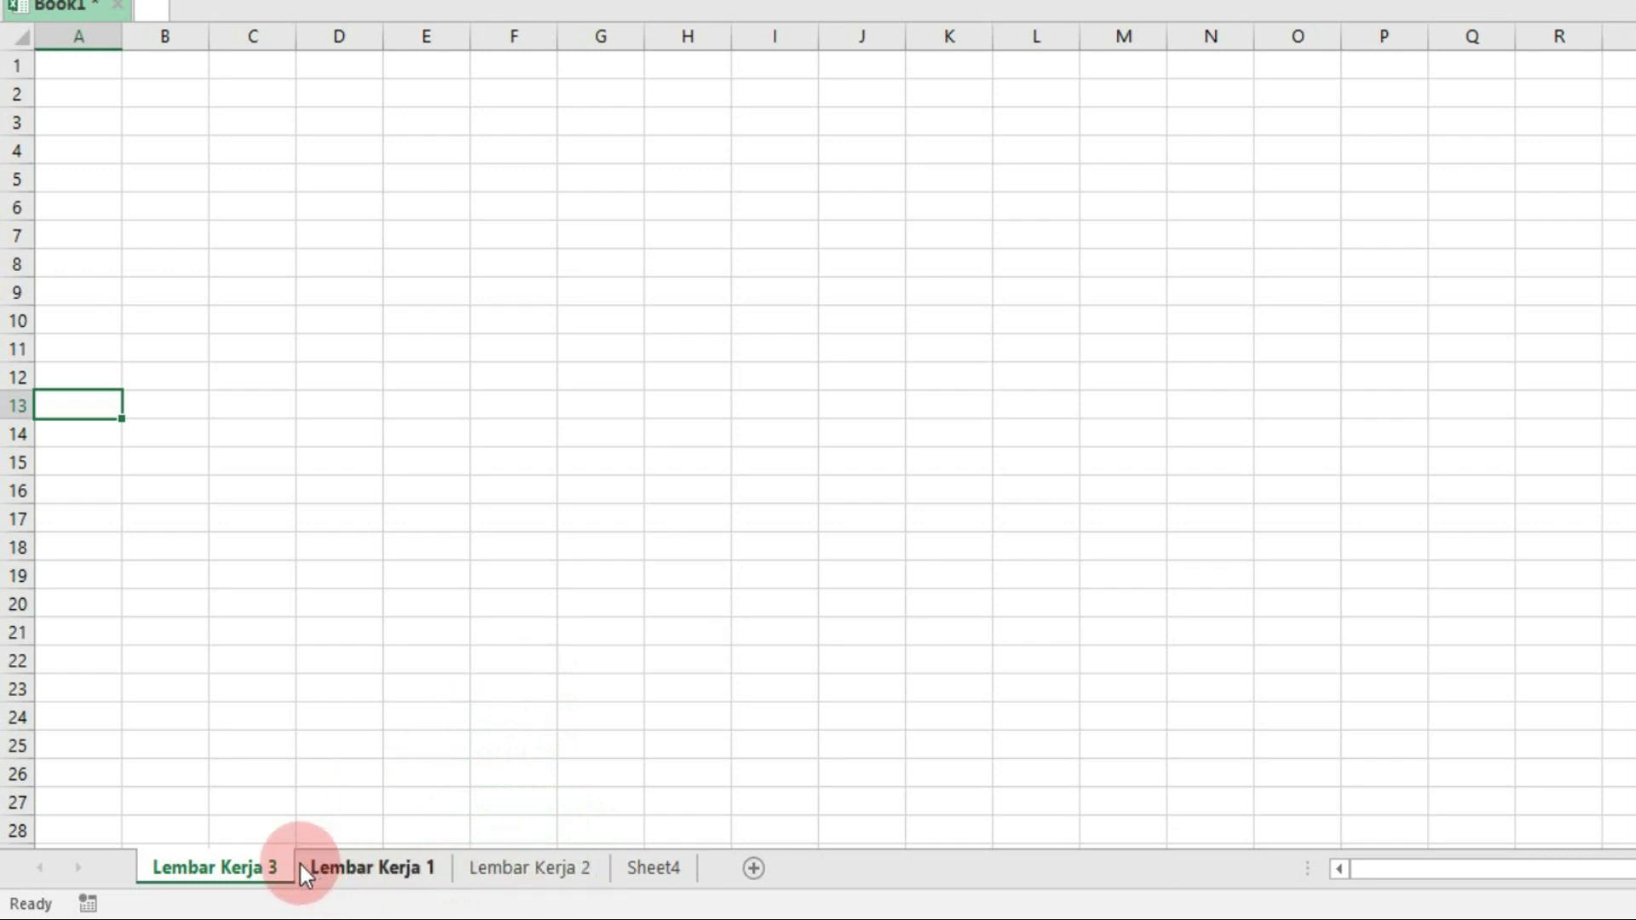
- Move the Lembar Kerja 2 sheet directly along the sheet tabs to between Lembar Kerja 3 and Lembar Kerja 1
left_click(531, 869)
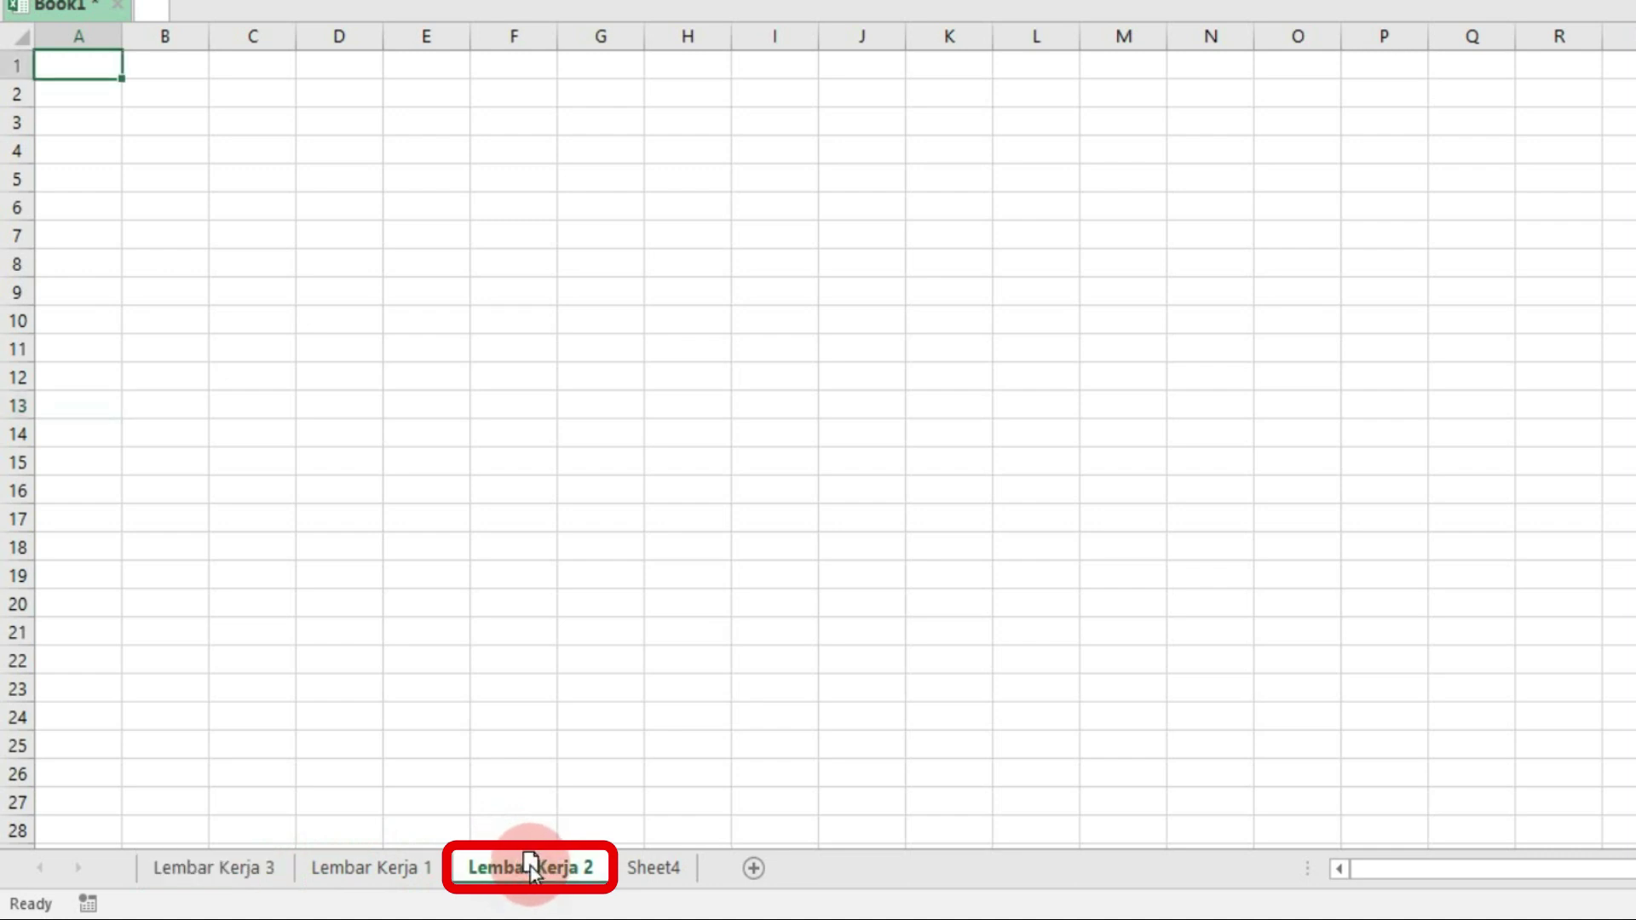
mouse_move(494, 862)
left_mouse_down()
mouse_move(300, 858)
mouse_move(295, 874)
left_mouse_up()
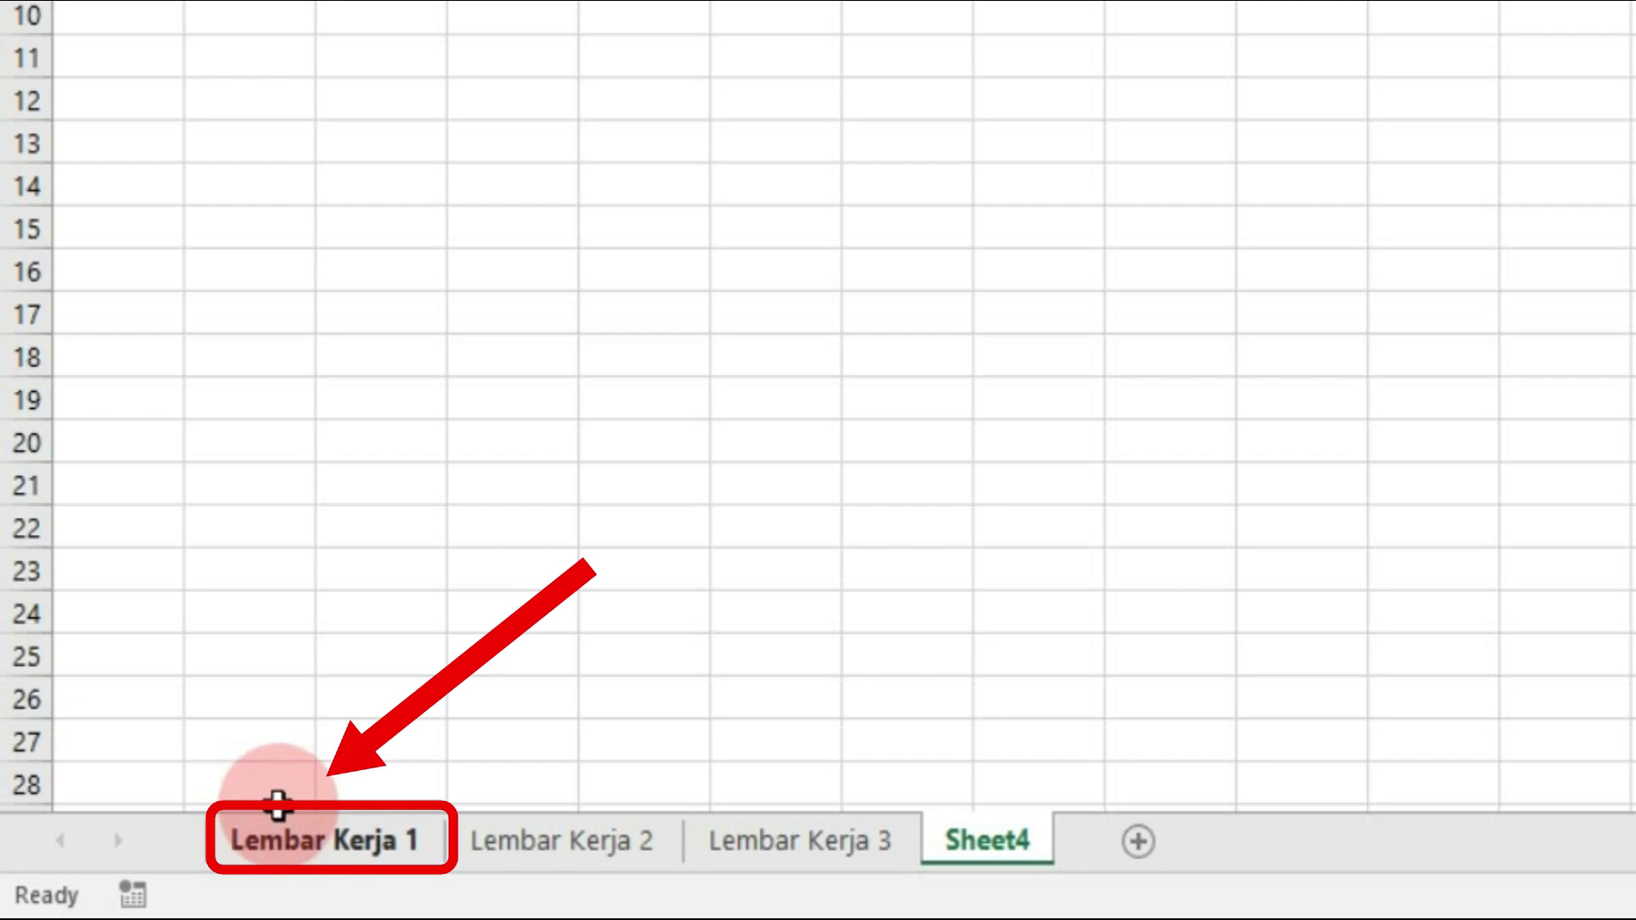
- Create a copy of the Lembar Kerja 1 sheet before Lembar Kerja 2 in Book1 using the Move or Copy Sheet command
left_click(287, 848)
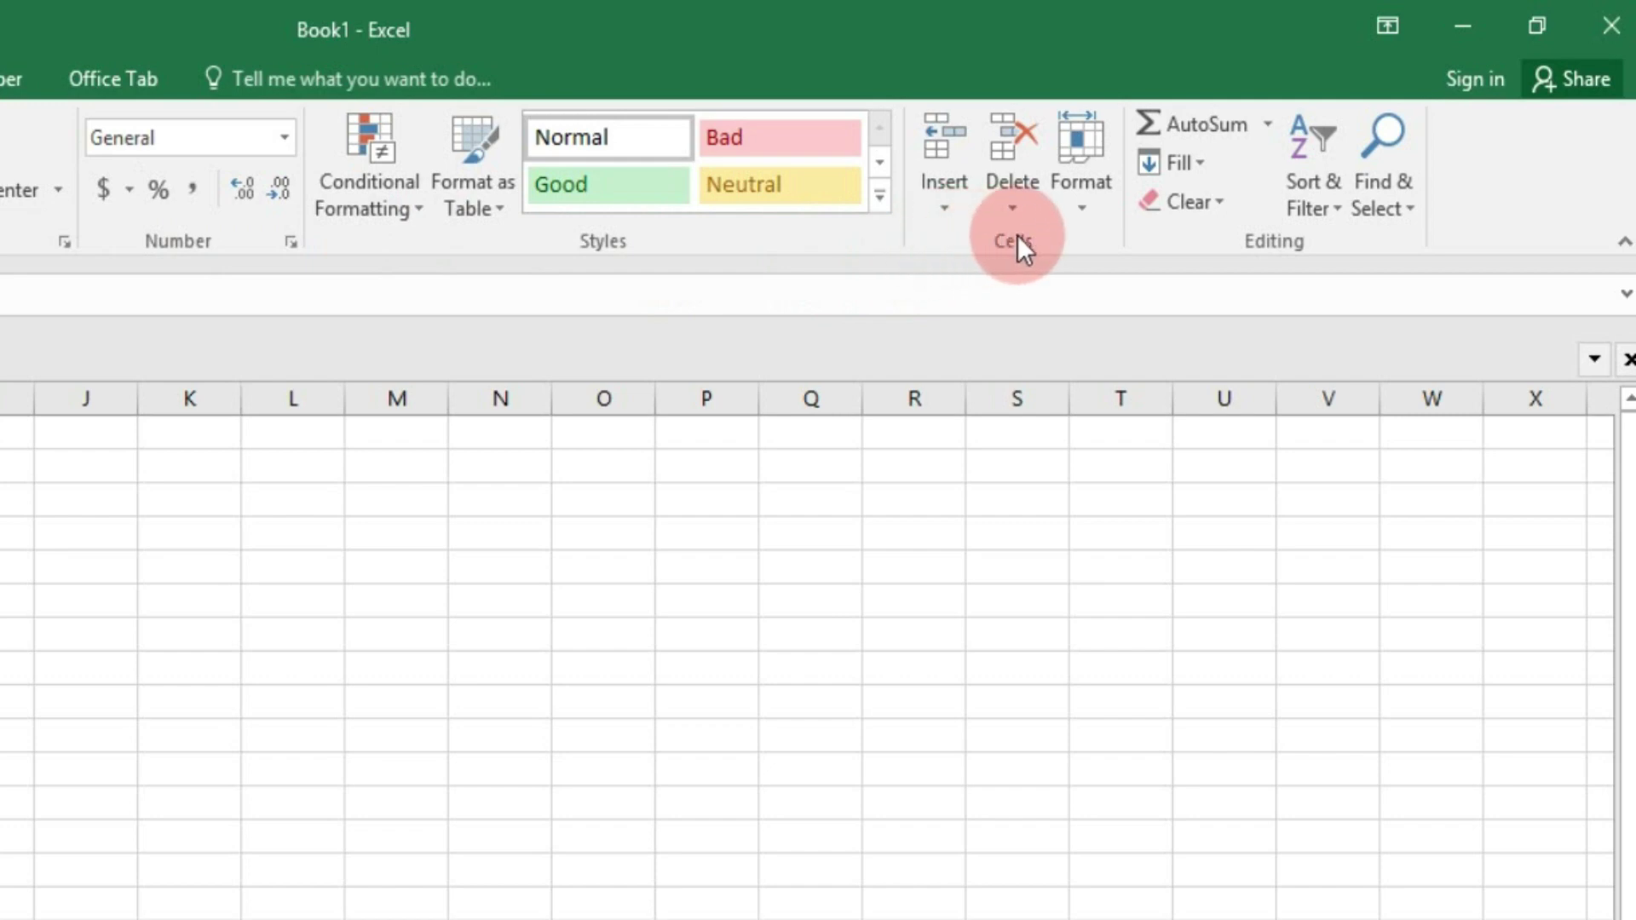
left_click(1098, 167)
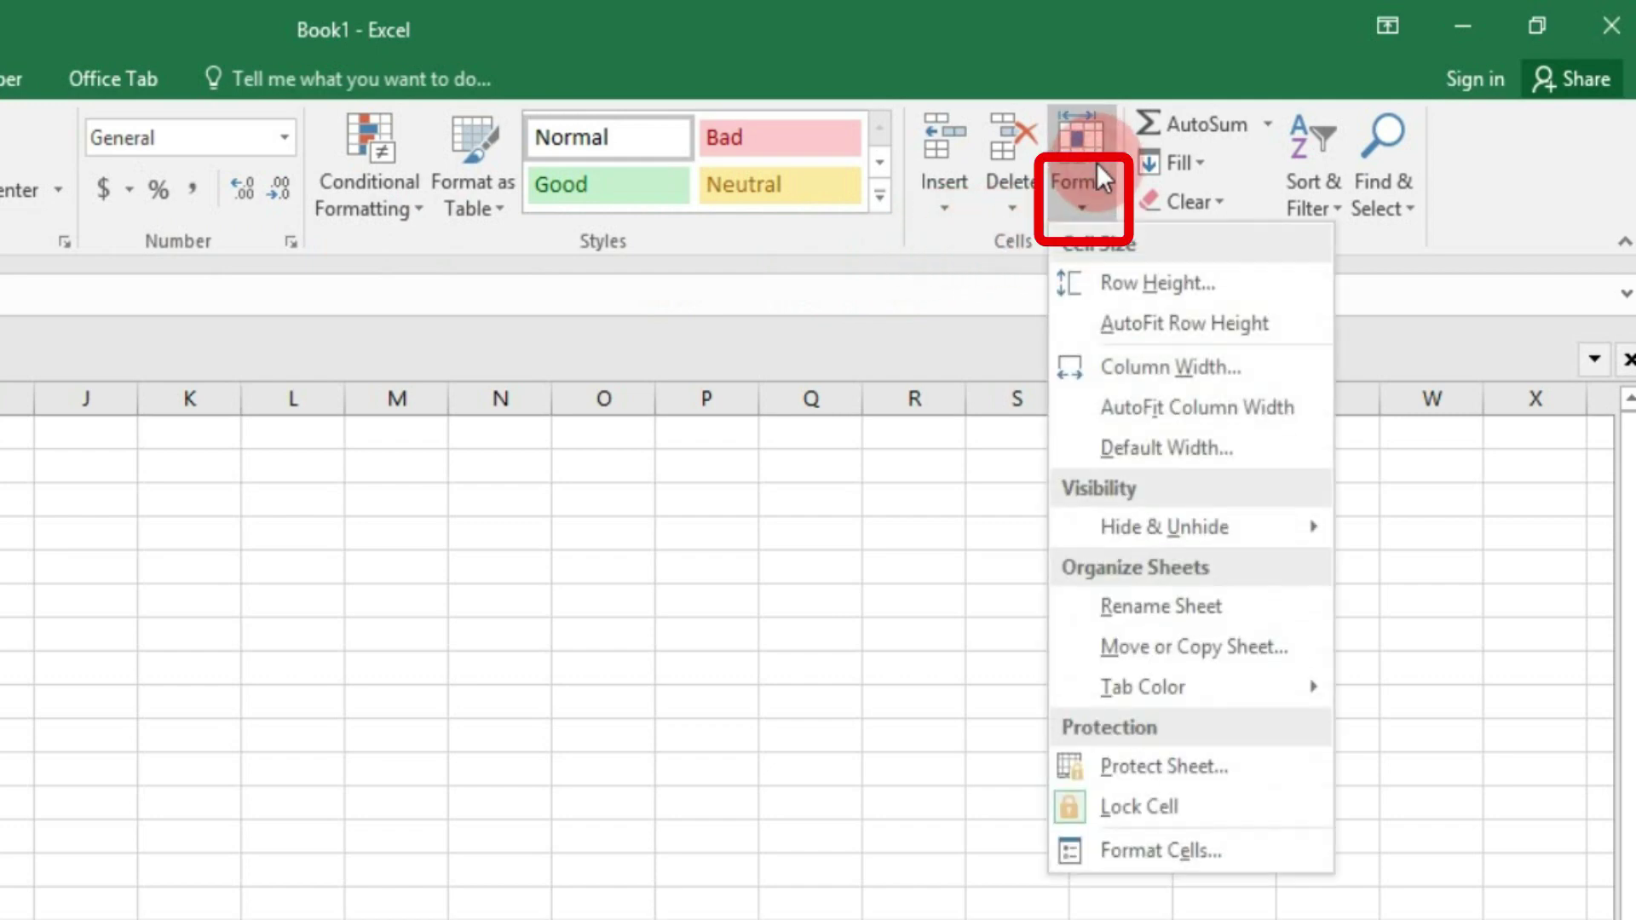
left_click(1157, 645)
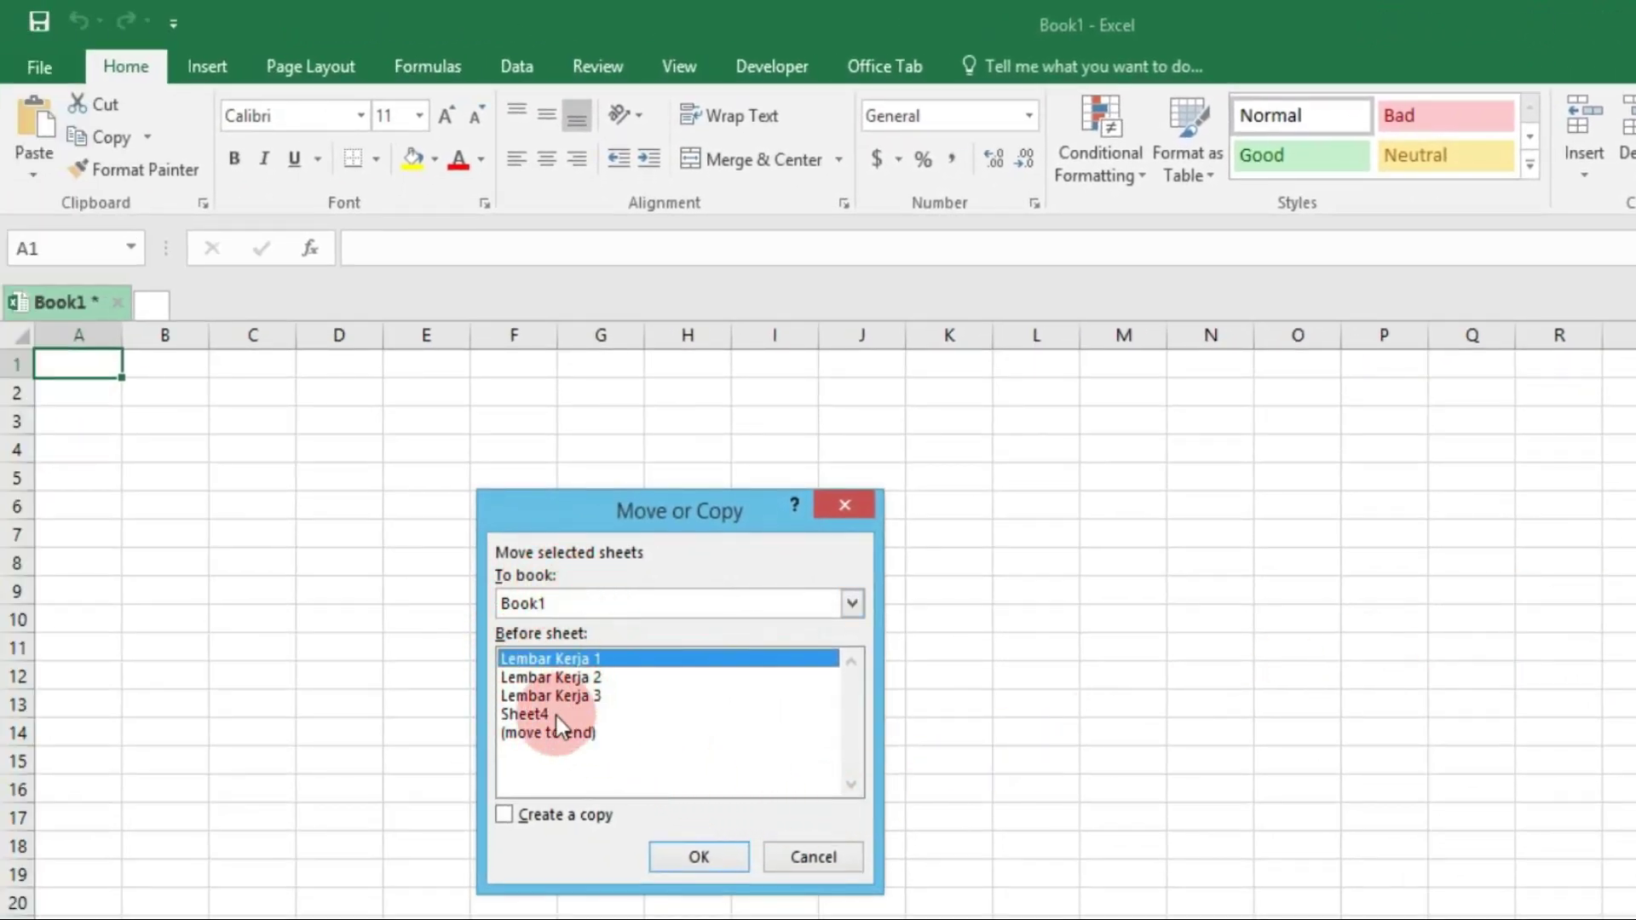
left_click(580, 605)
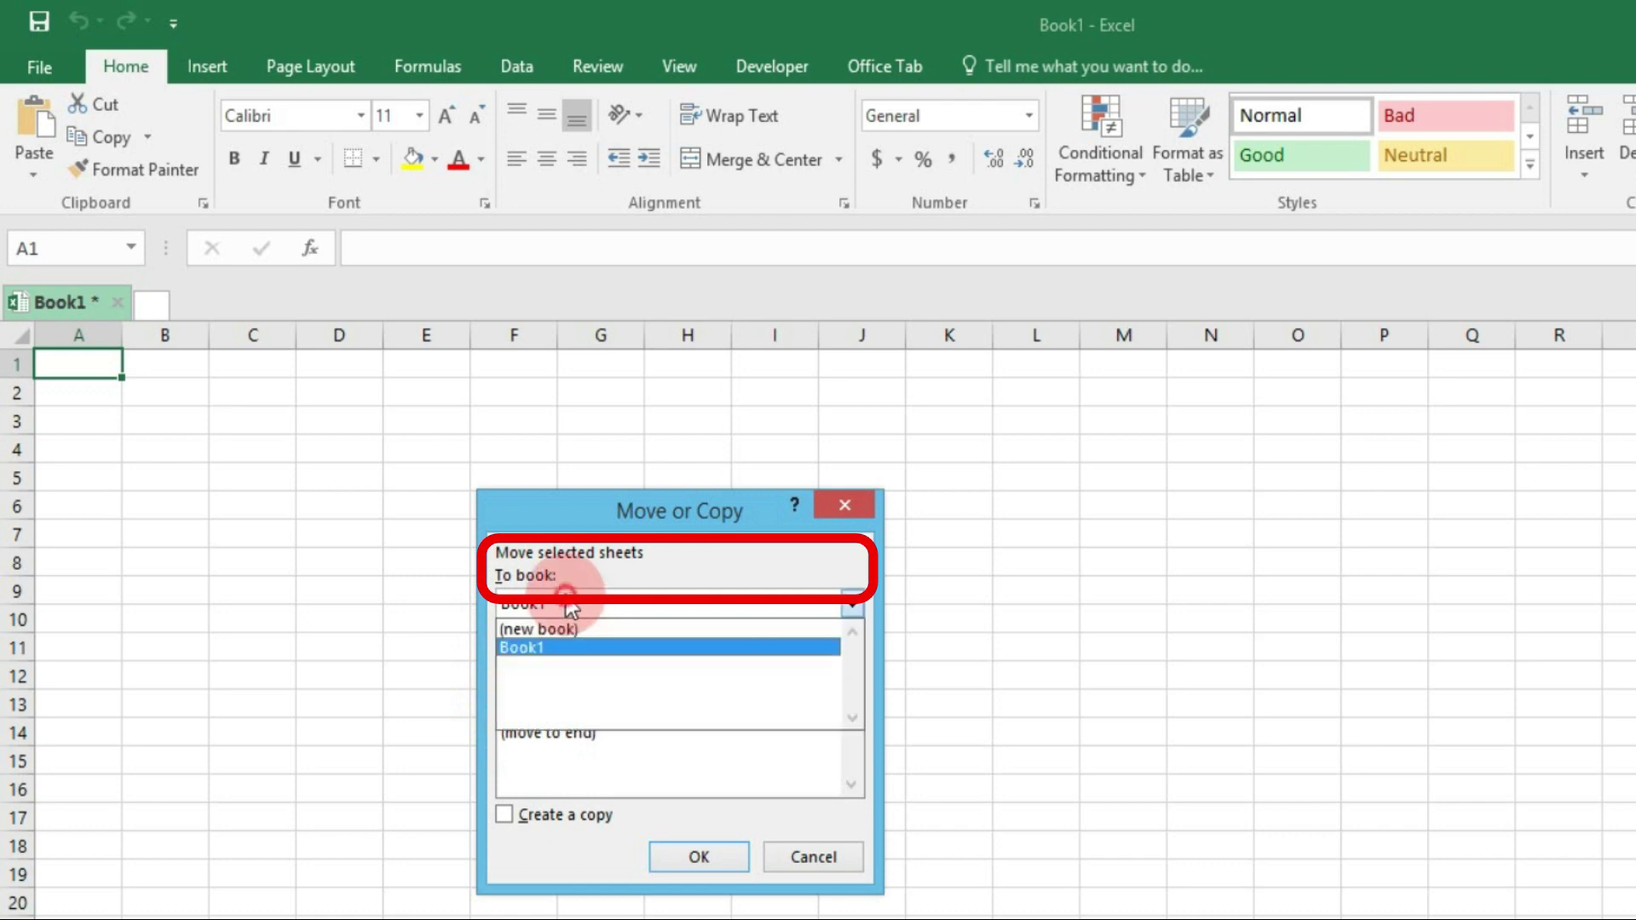
left_click(532, 646)
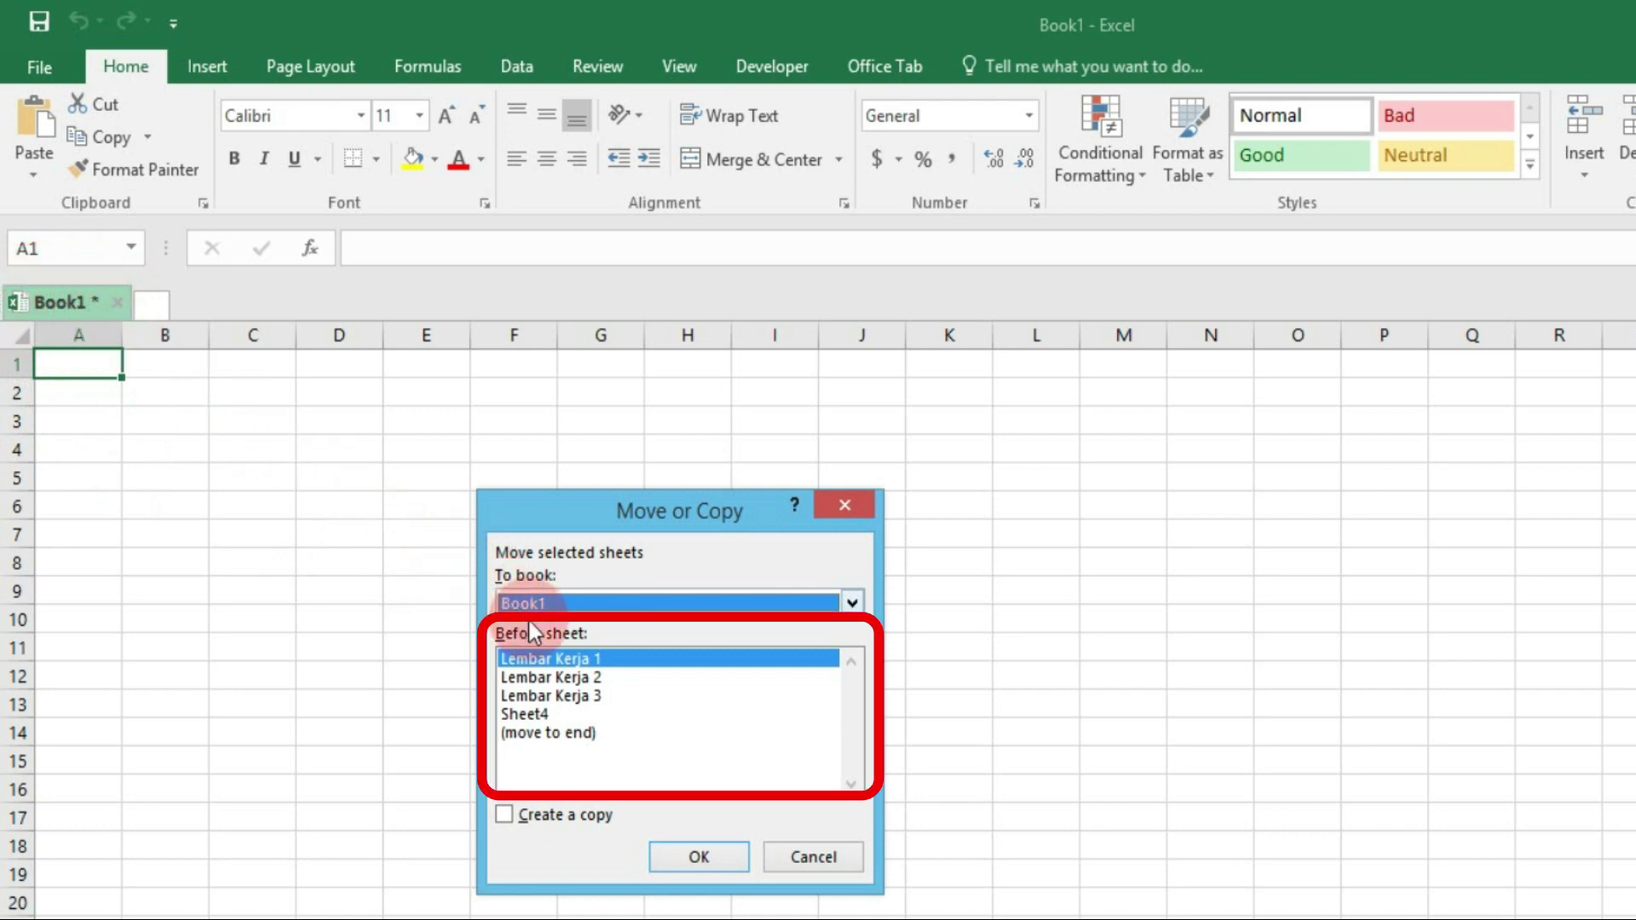
left_click(551, 677)
left_click(532, 696)
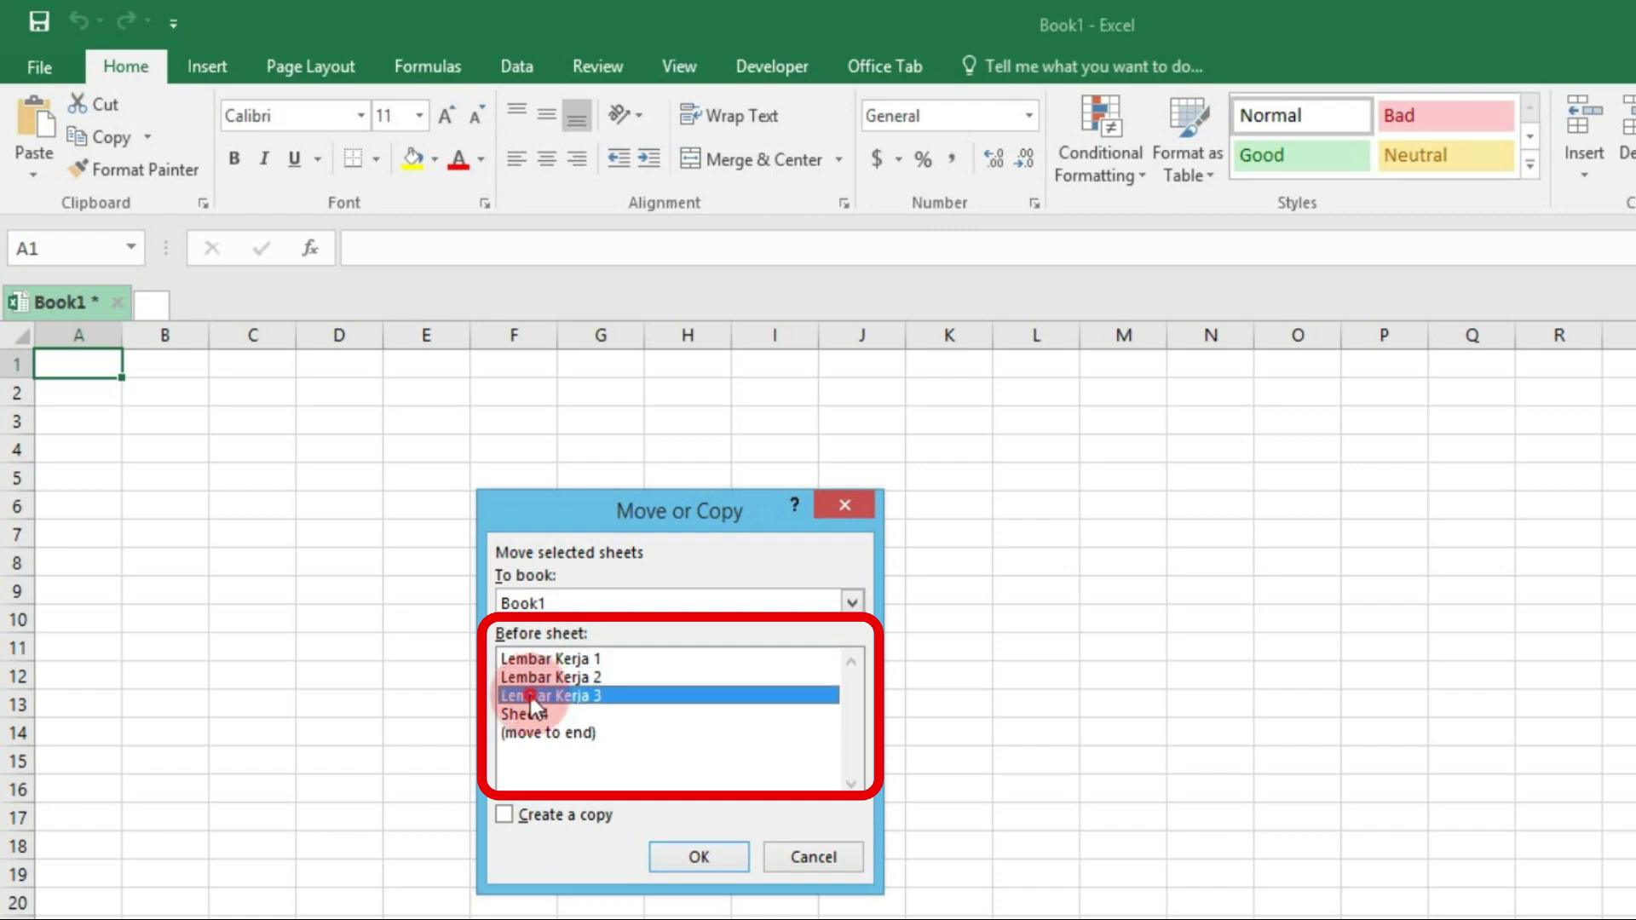
left_click(518, 713)
left_click(528, 733)
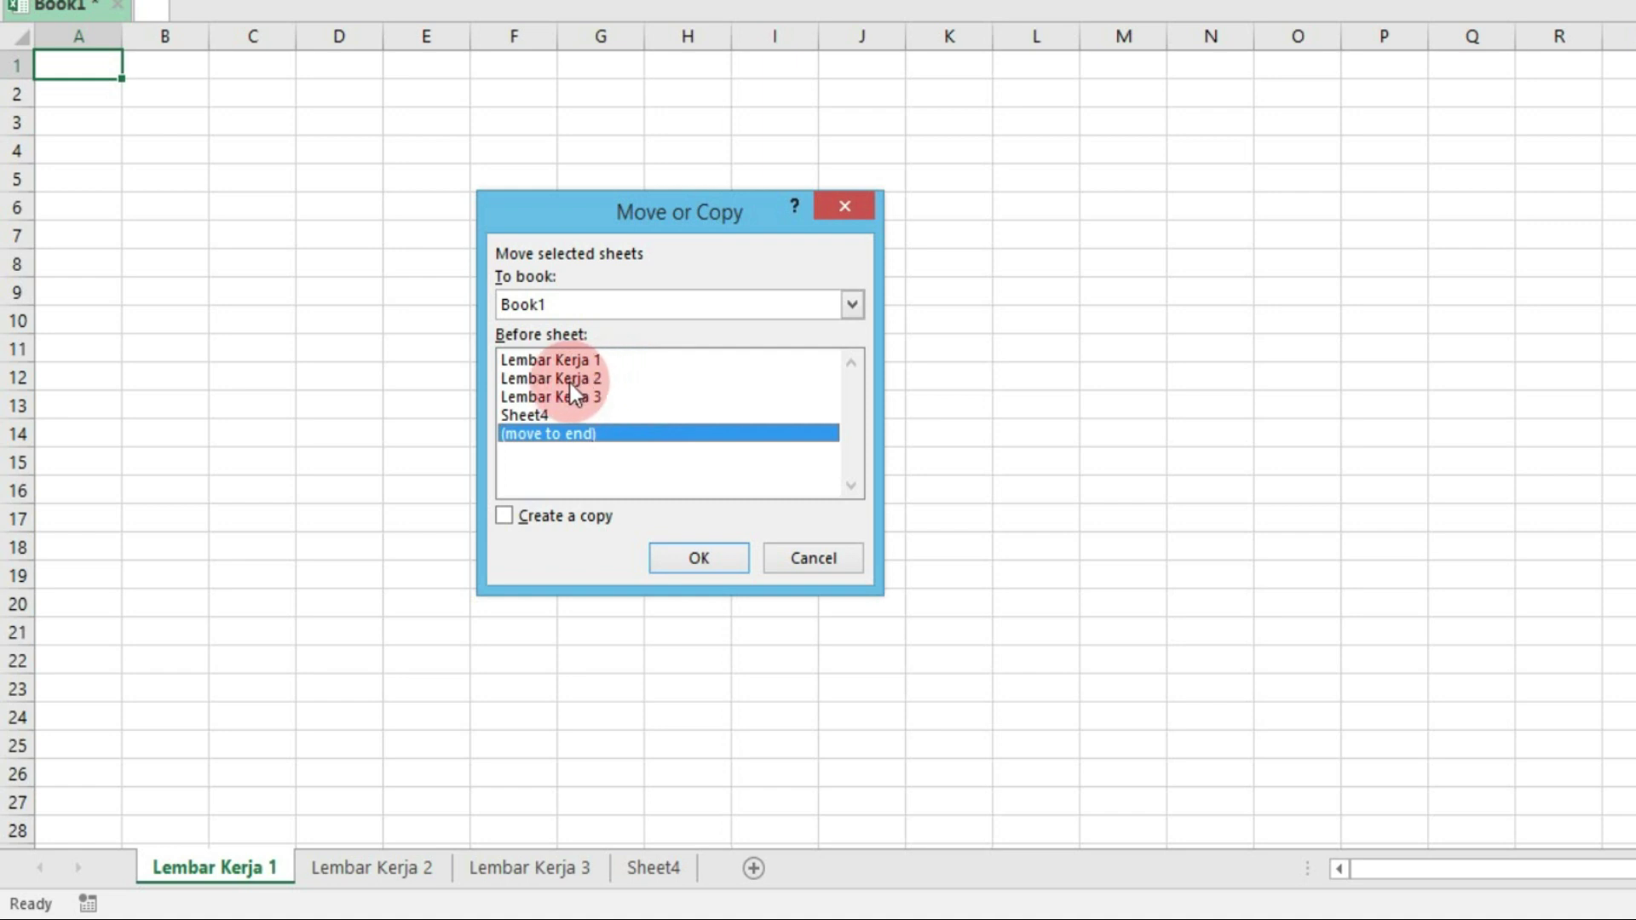
left_click(532, 380)
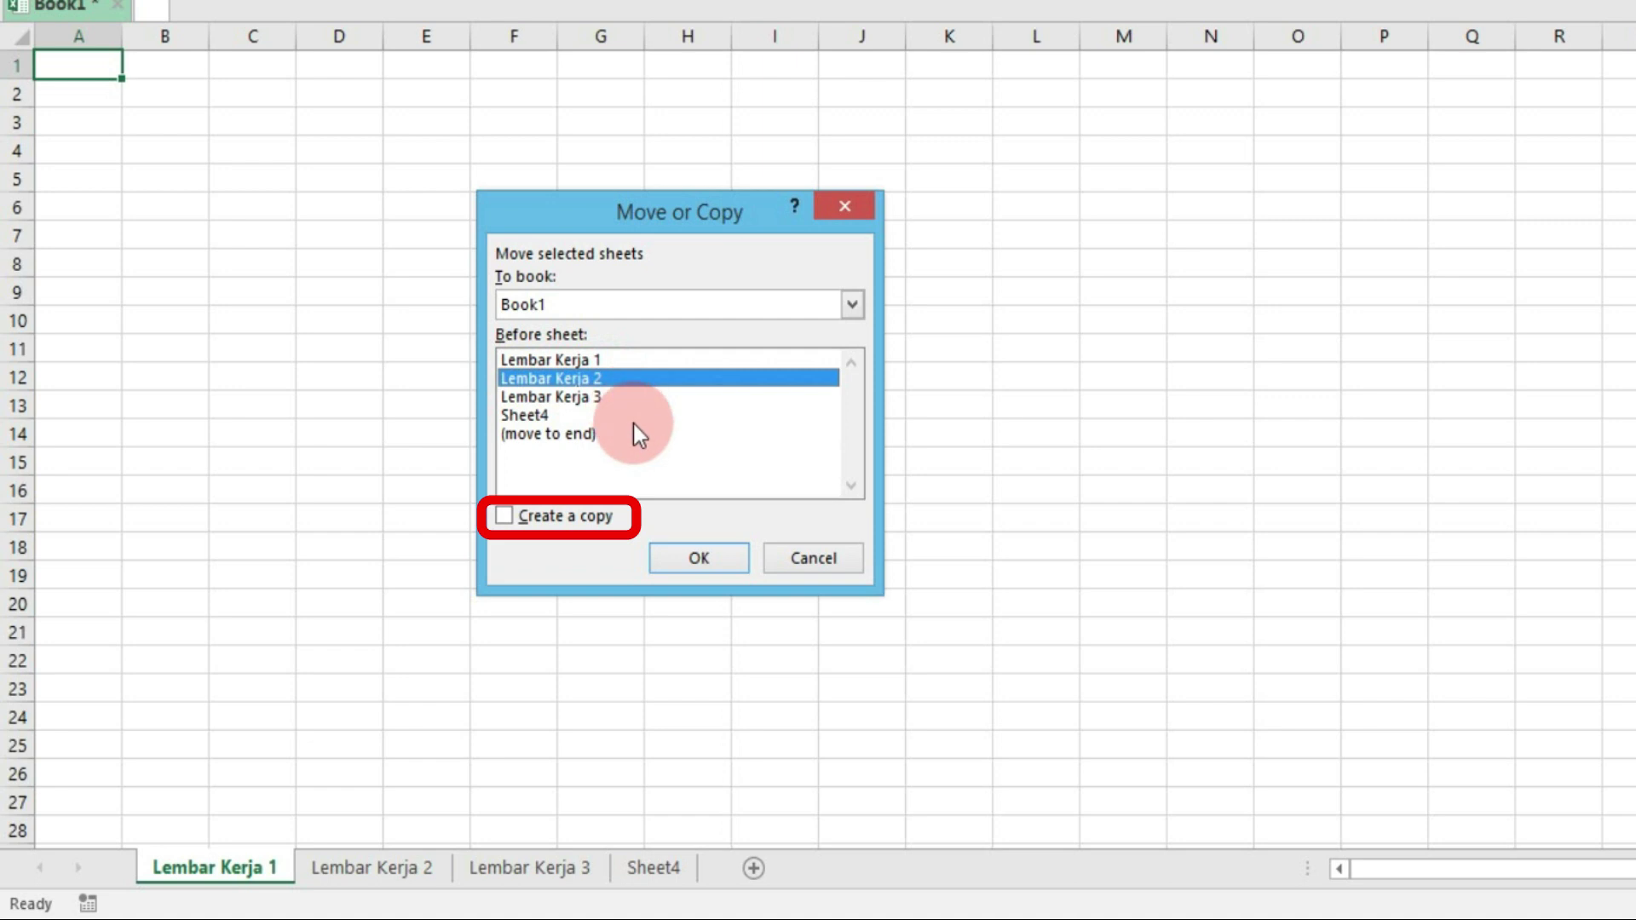
left_click(506, 518)
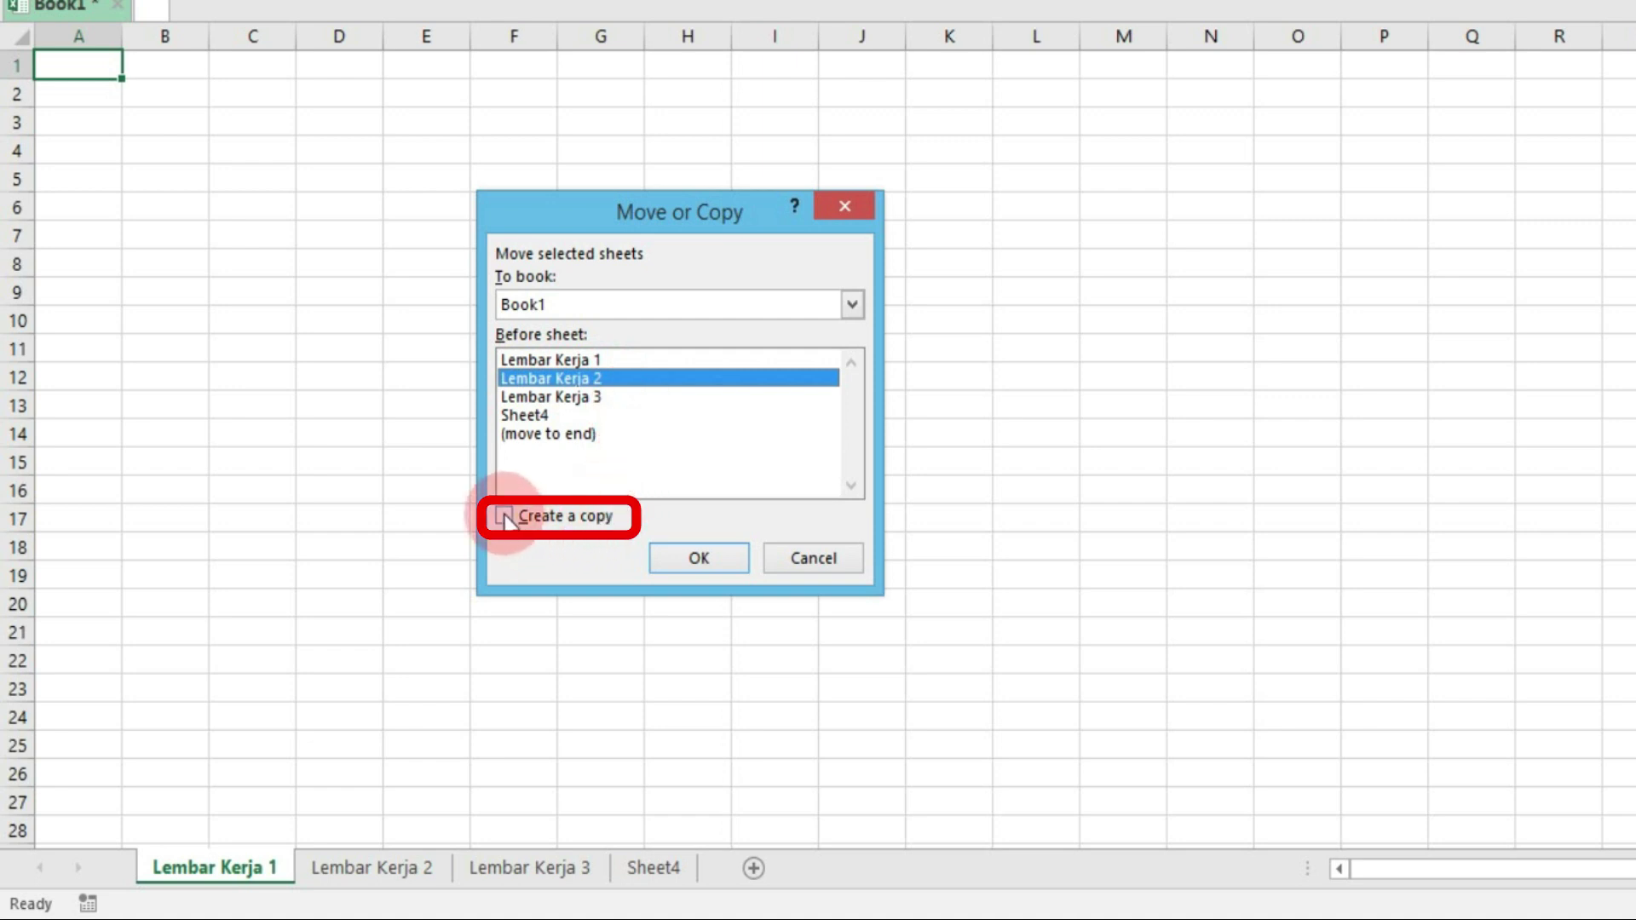
left_click(504, 517)
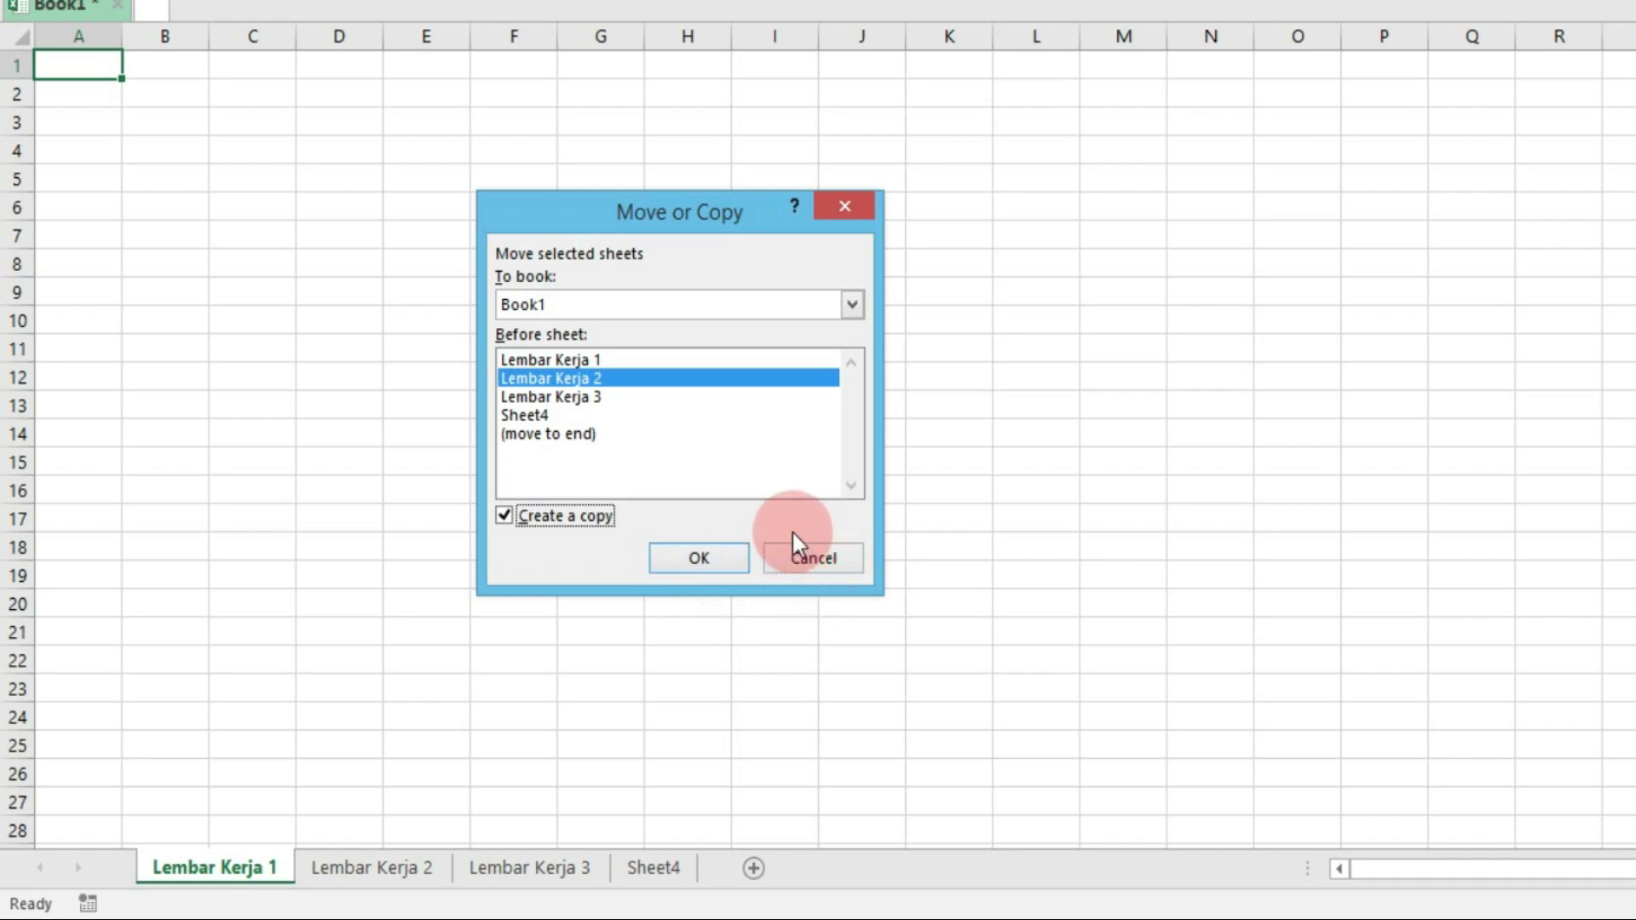
left_click(669, 558)
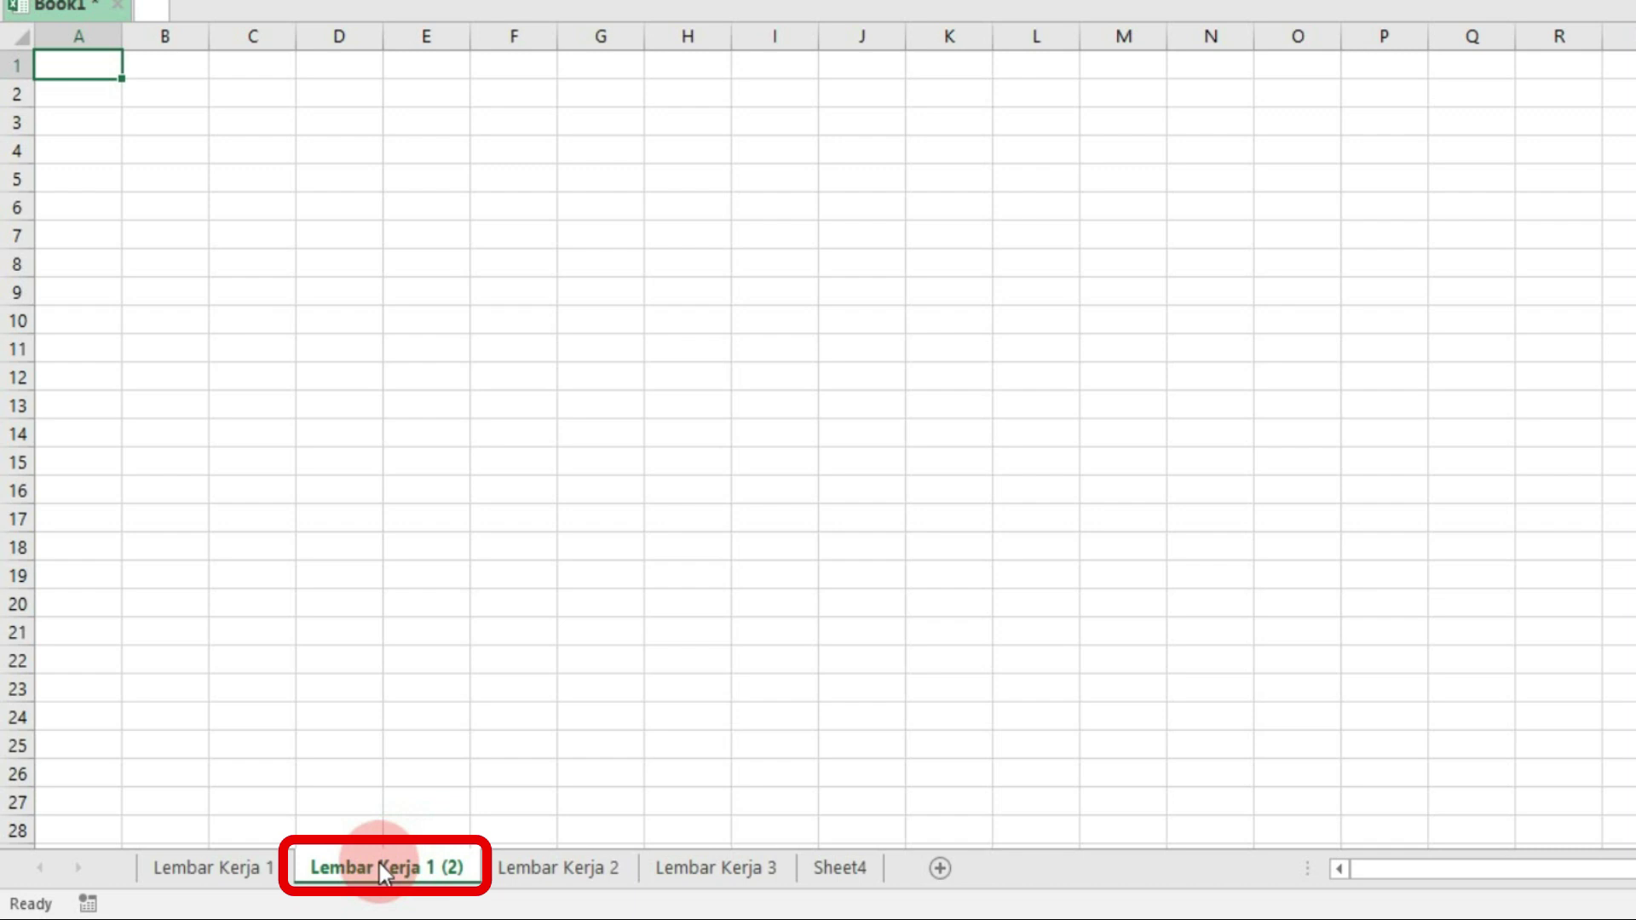
- Copy the Lembar Kerja 2 sheet directly along the sheet tabs to the position just before Lembar Kerja 3
left_click(525, 862, "ctrl")
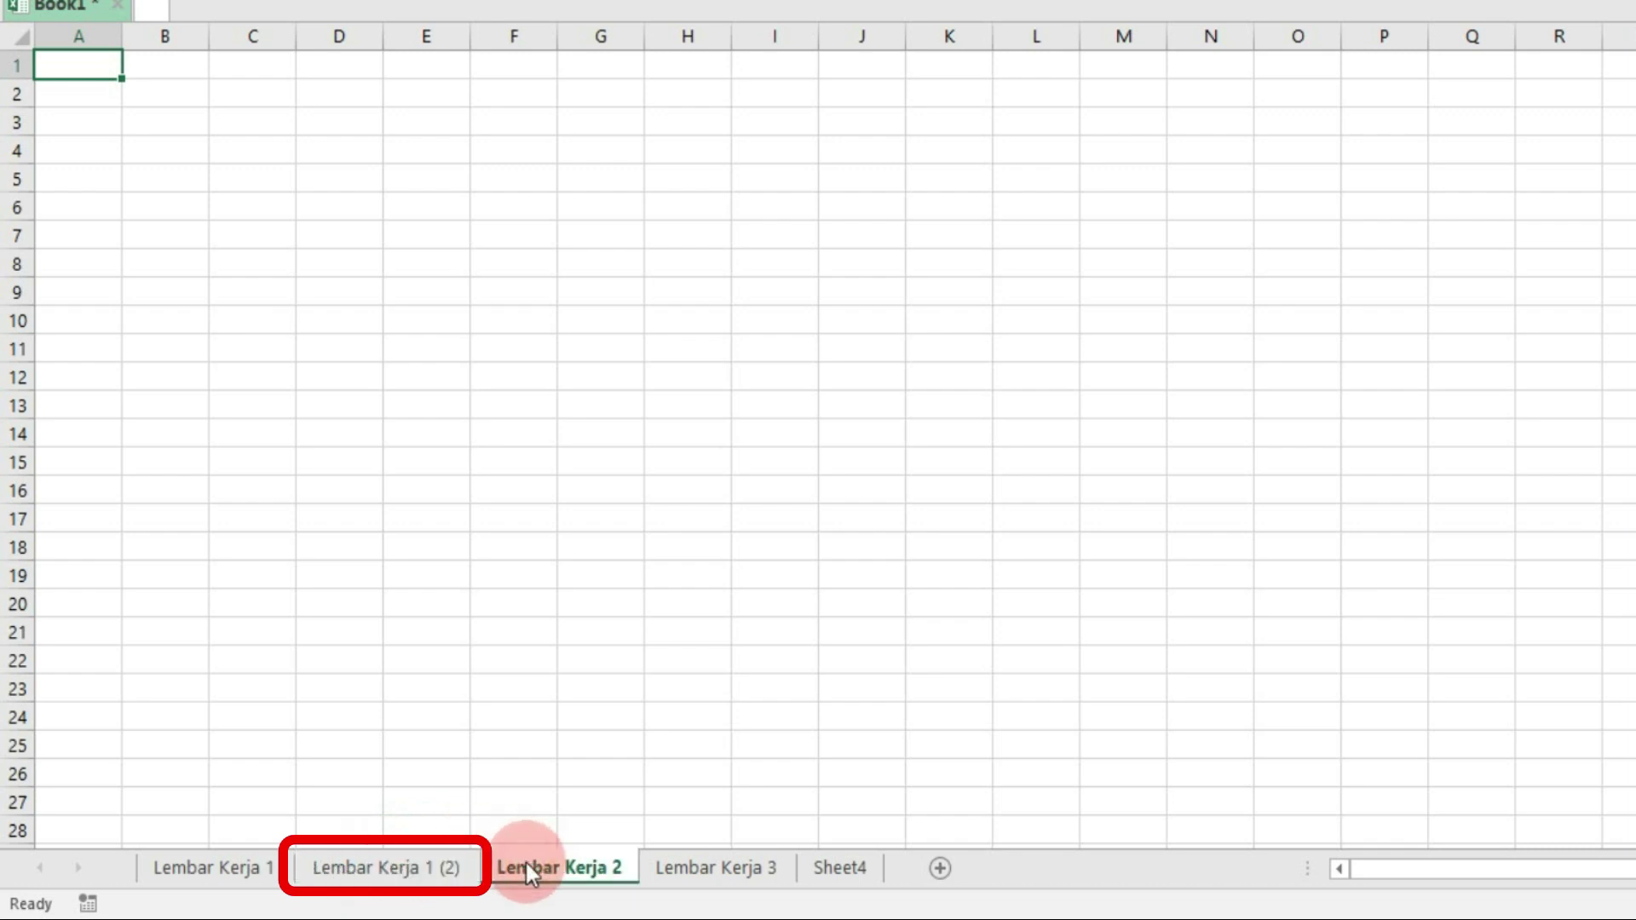
left_click(409, 869)
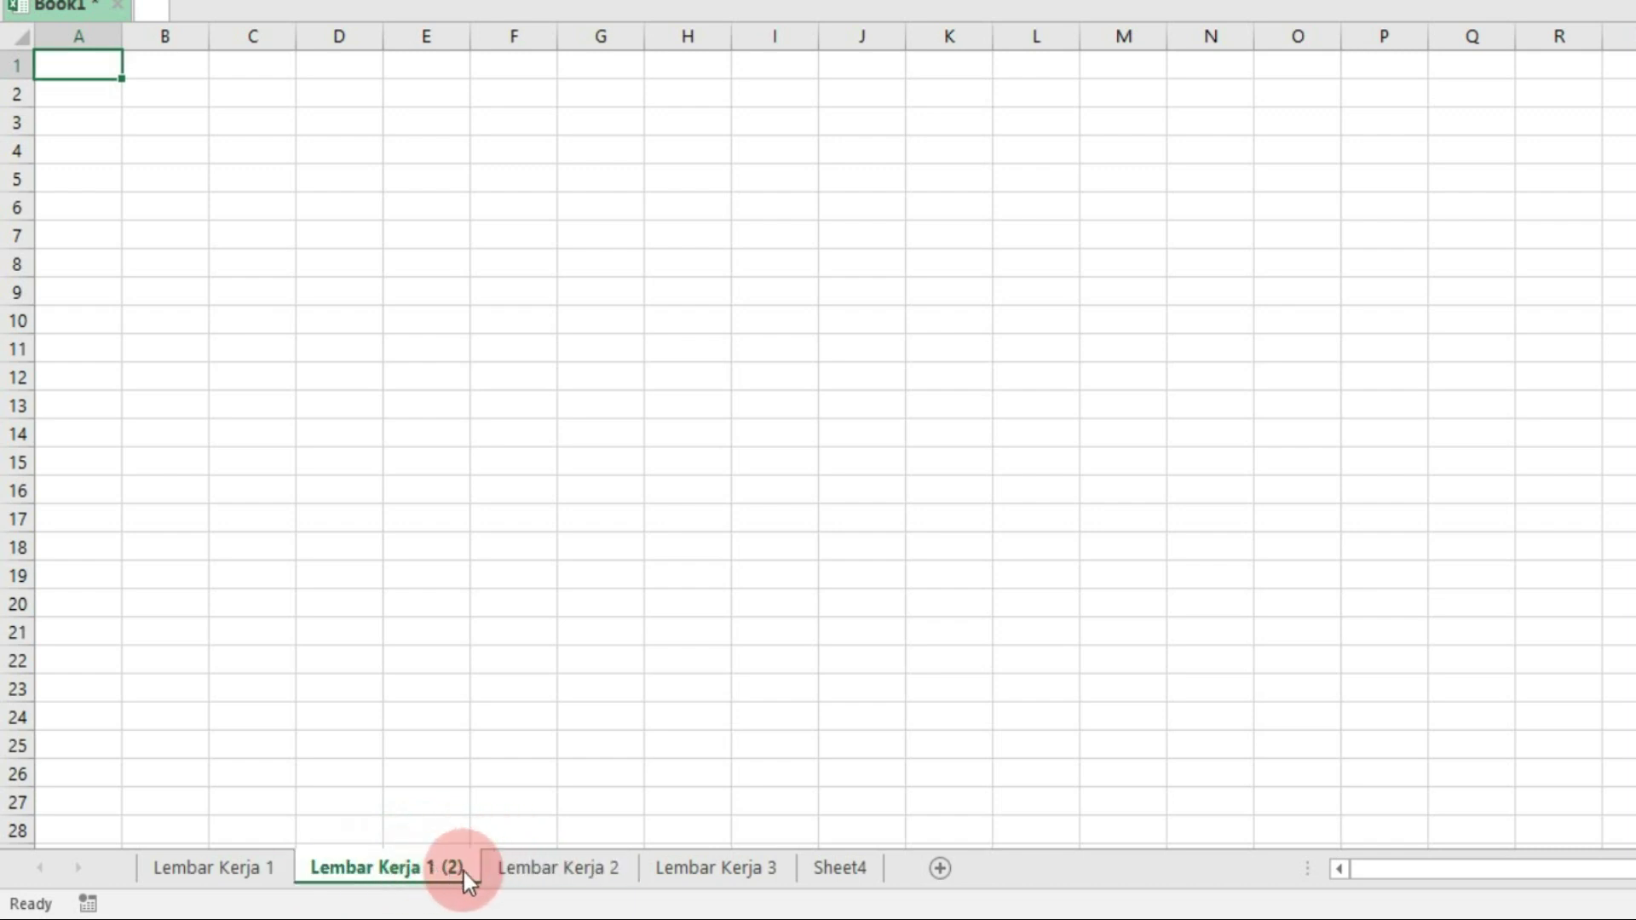
left_click(514, 860, "ctrl")
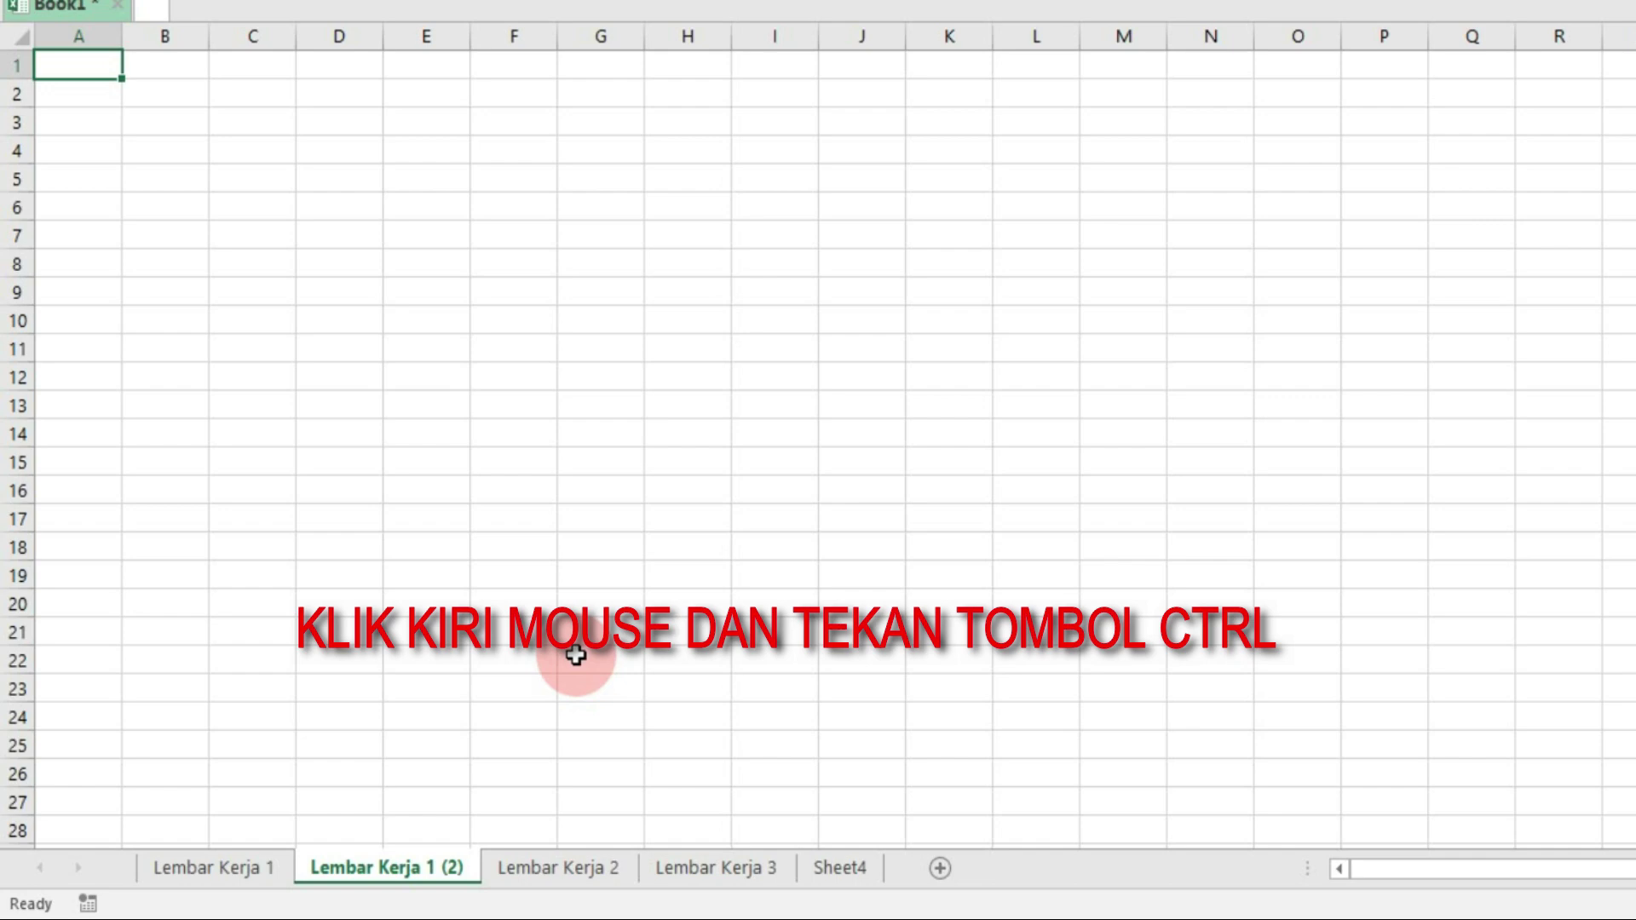
left_click(545, 879, "ctrl")
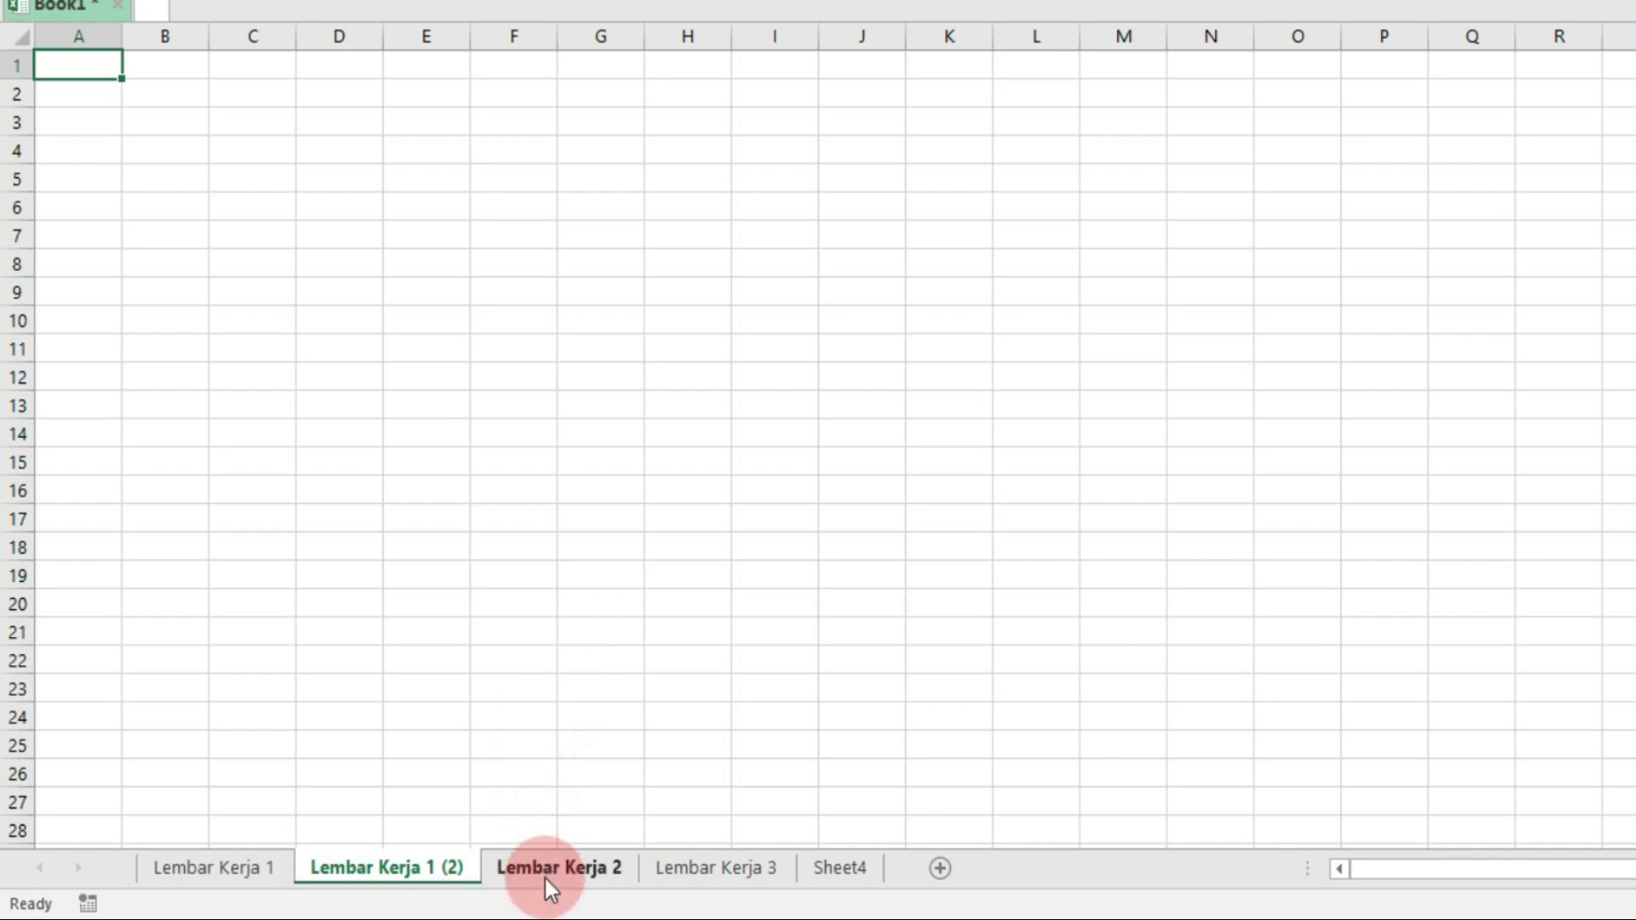
left_click_drag(545, 879, 540, 867)
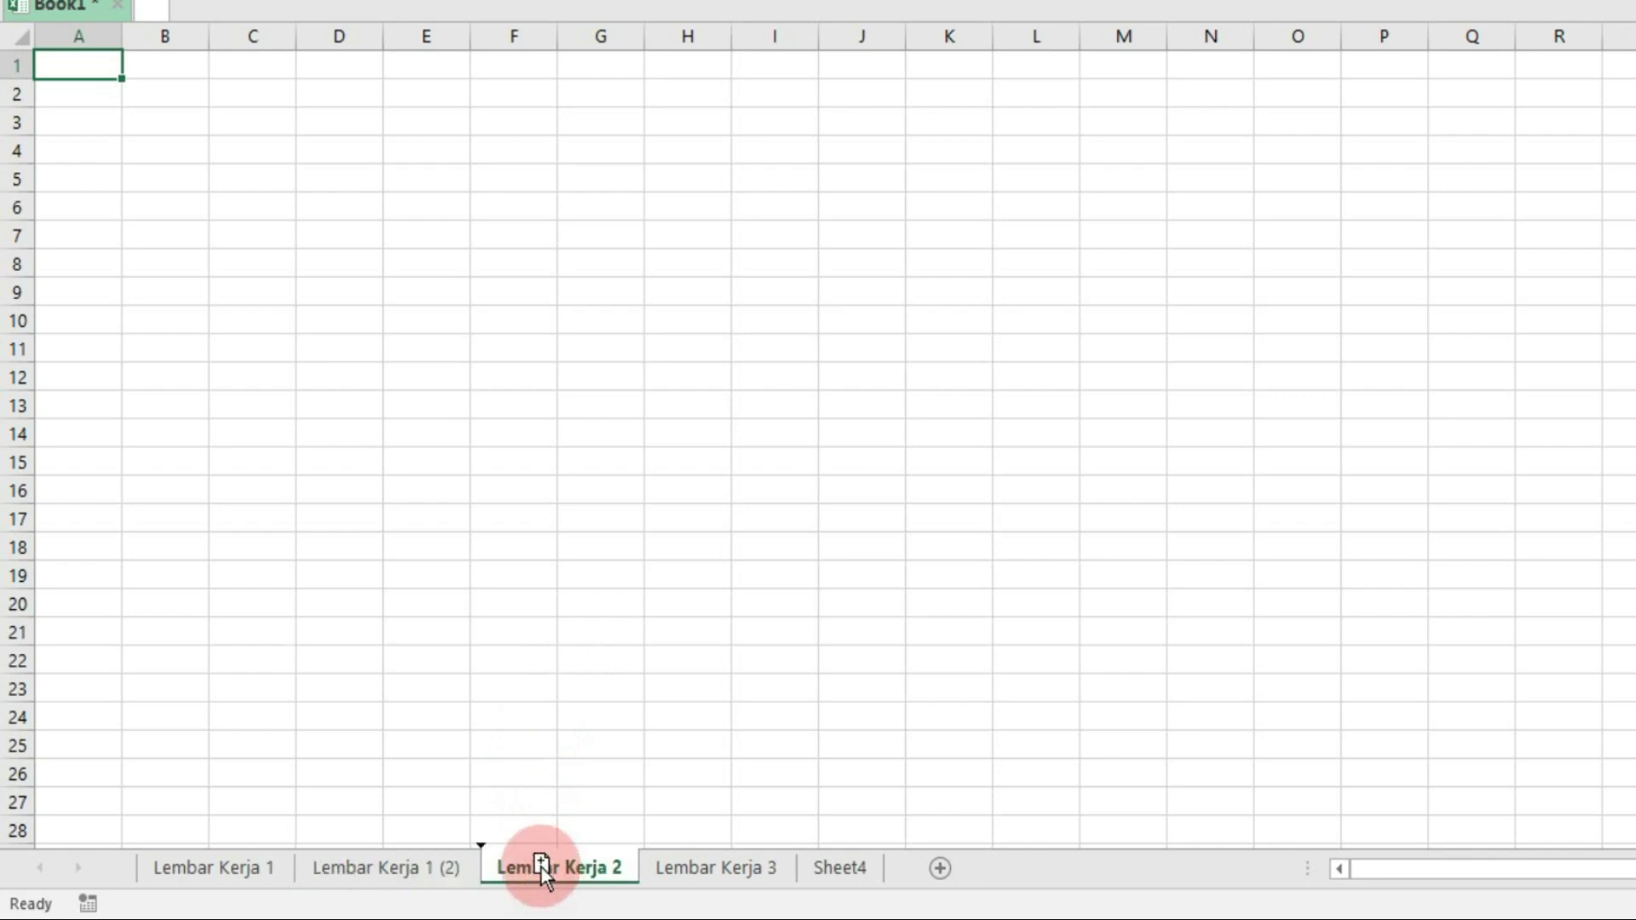
left_click_drag(653, 870, 673, 865)
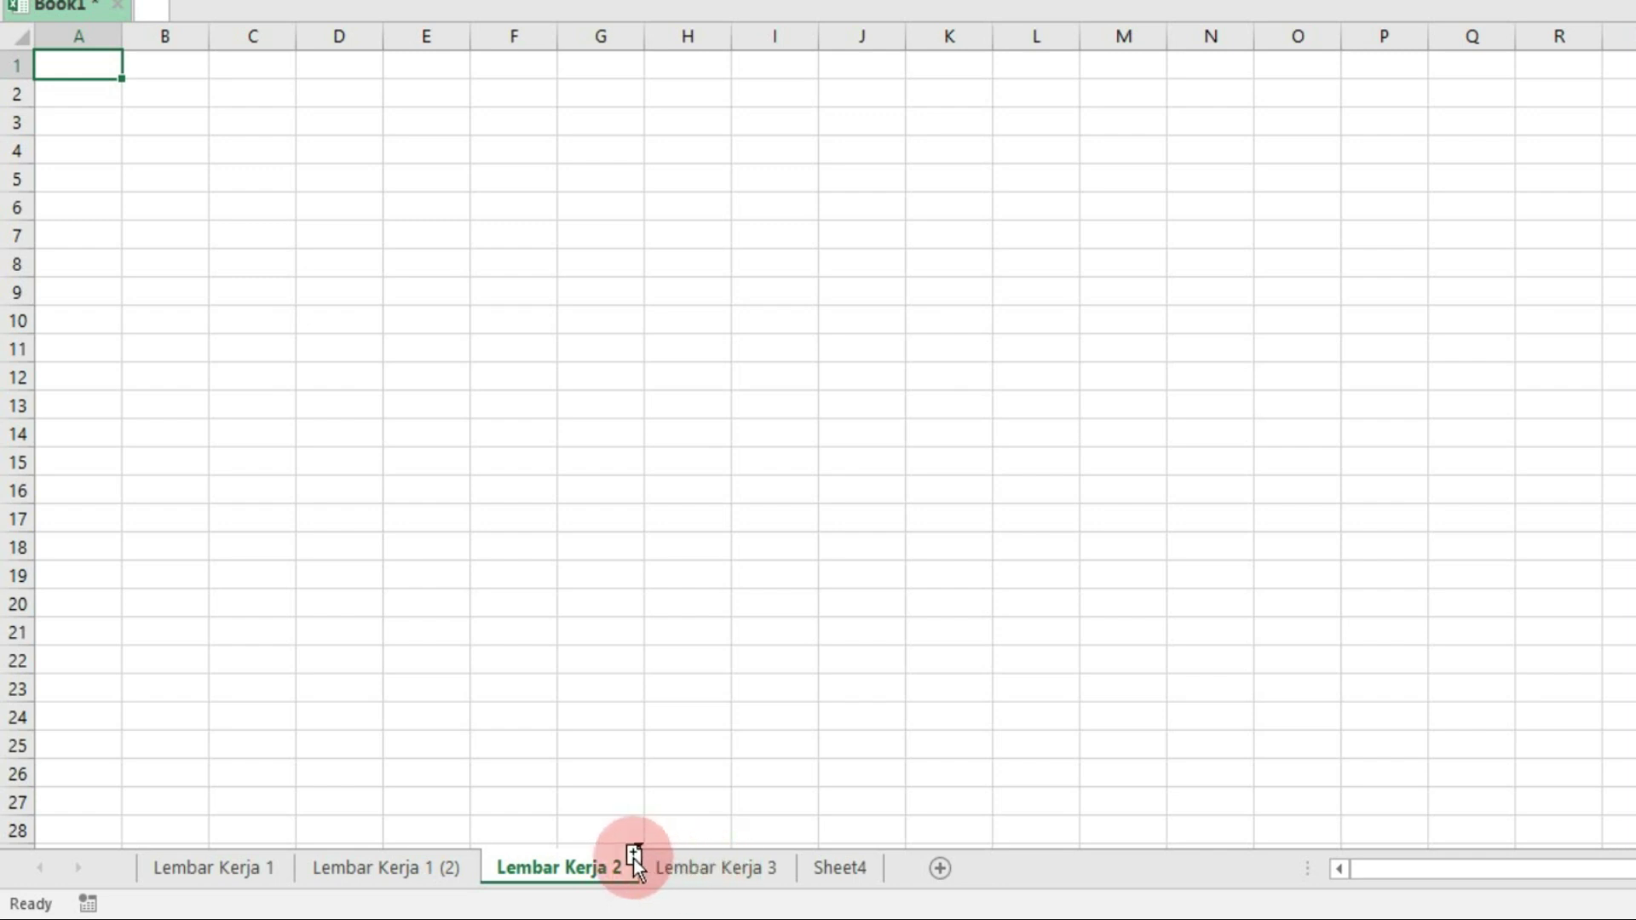
mouse_move(636, 865)
left_mouse_down()
mouse_move(672, 862)
mouse_move(625, 861)
mouse_move(651, 862)
left_mouse_up()
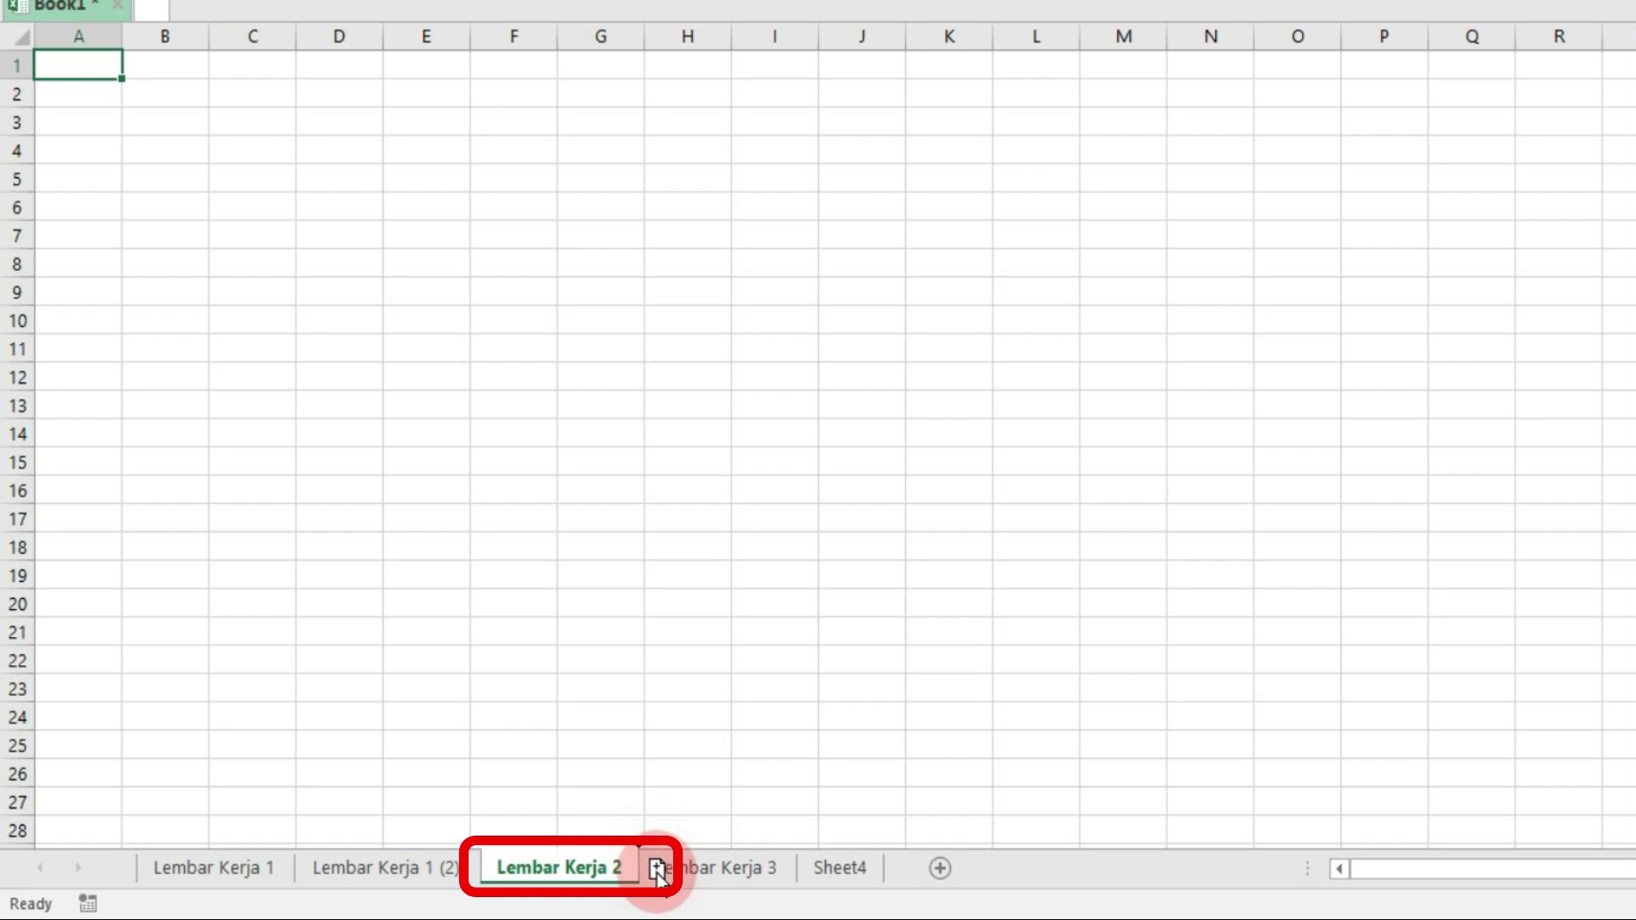
left_click_drag(656, 870, 566, 869)
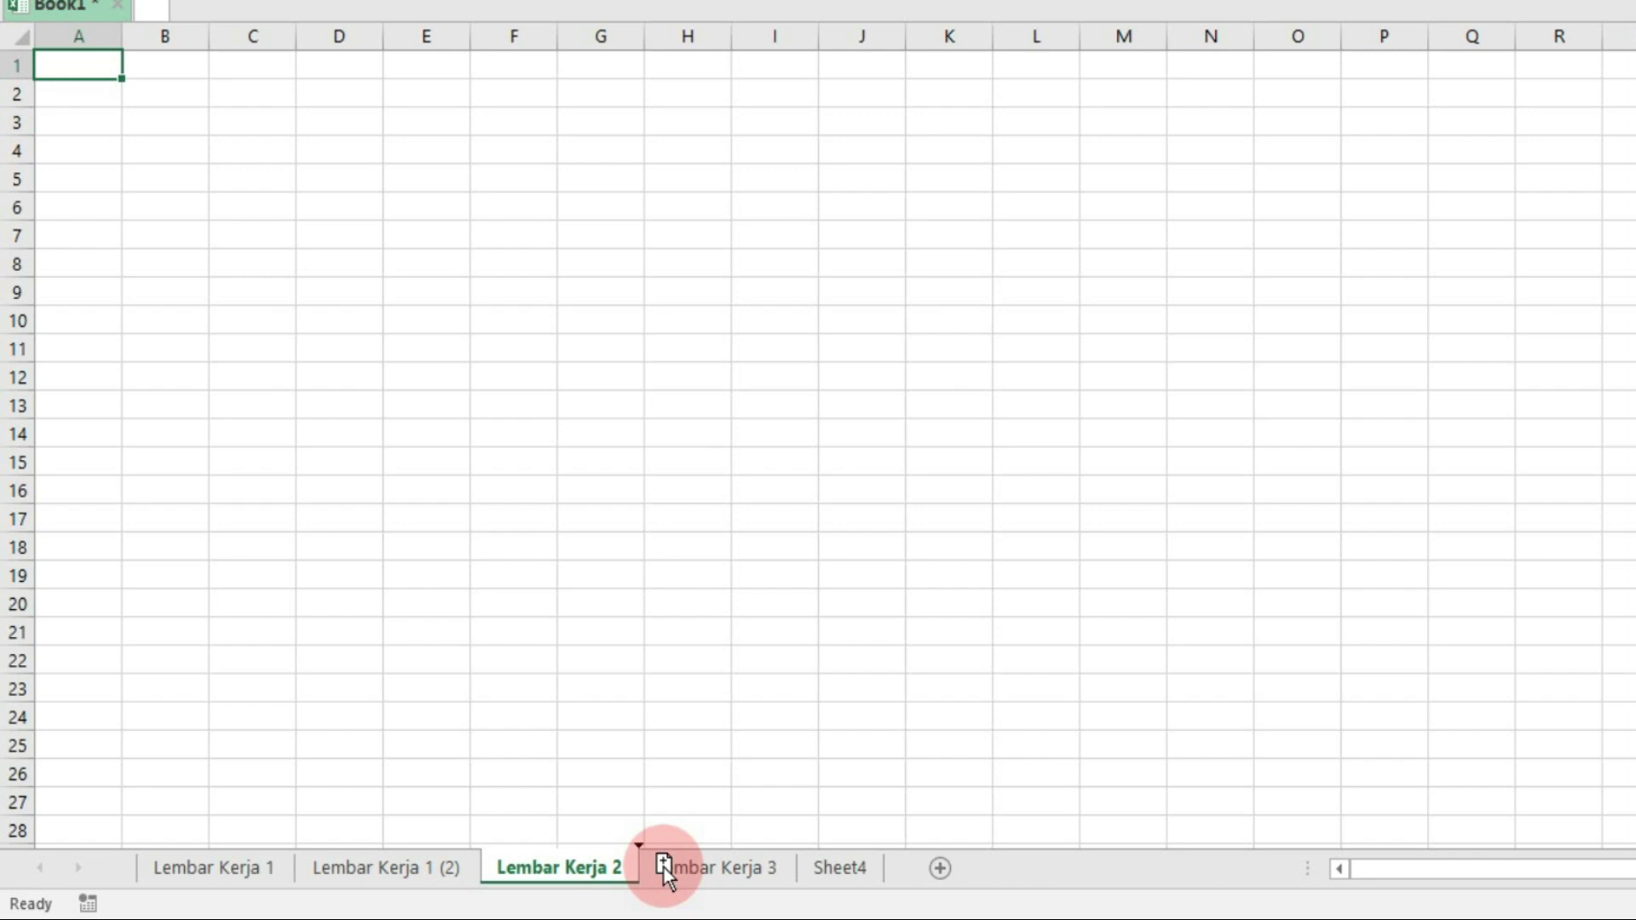
left_click_drag(663, 868, 662, 867)
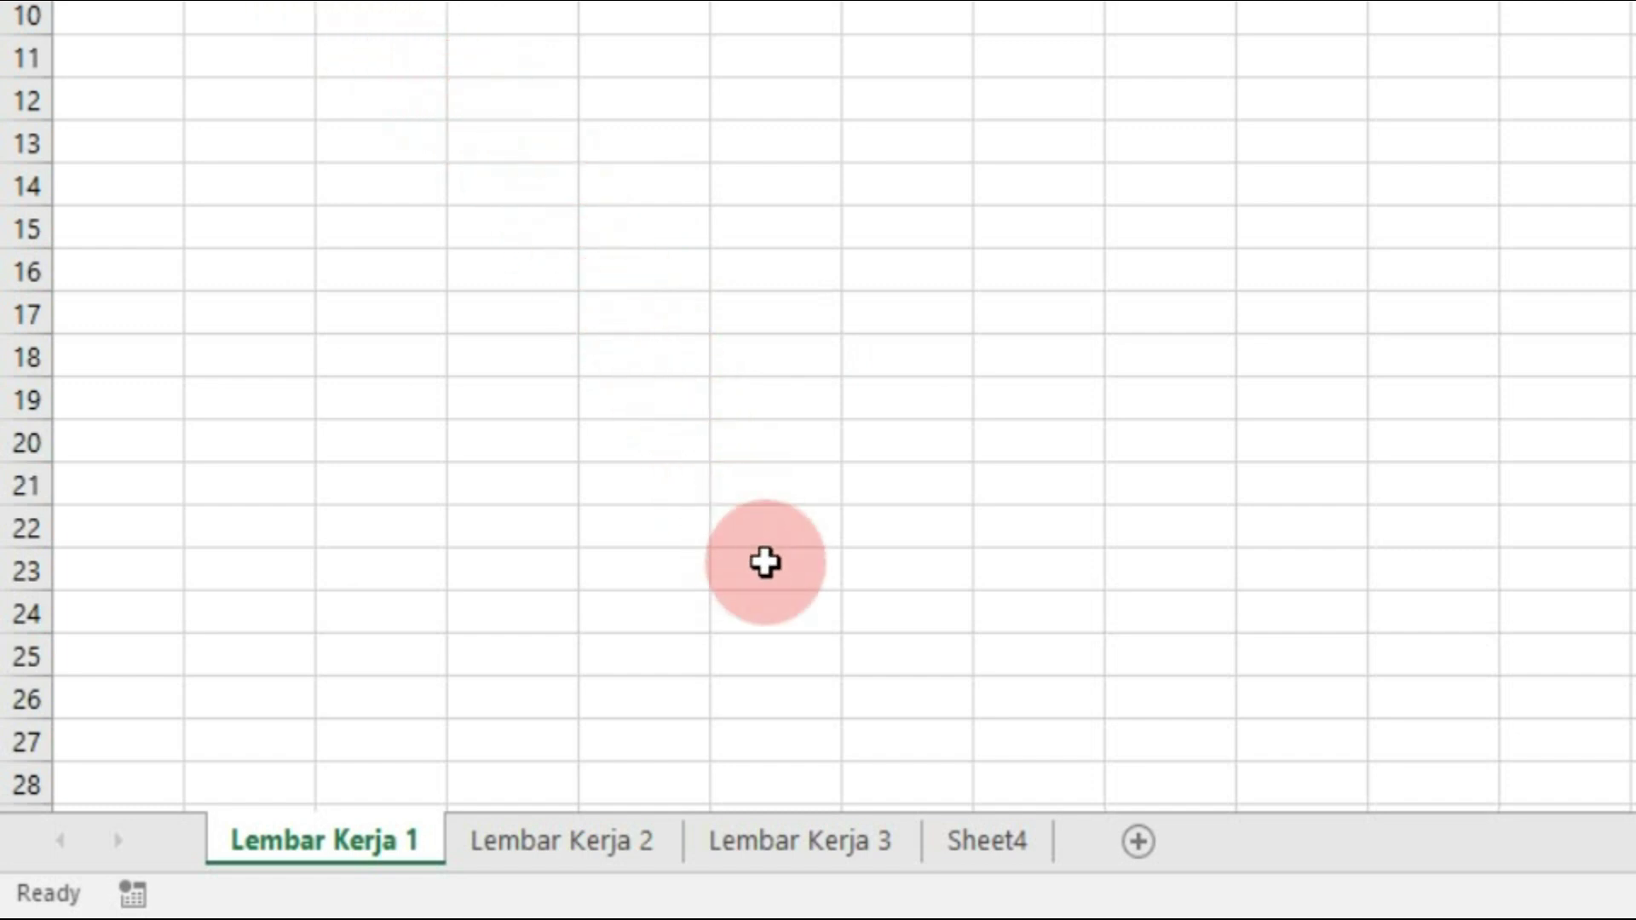
- Protect the Lembar Kerja 3 sheet without a password, allowing only selection of locked and unlocked cells
left_click(722, 852)
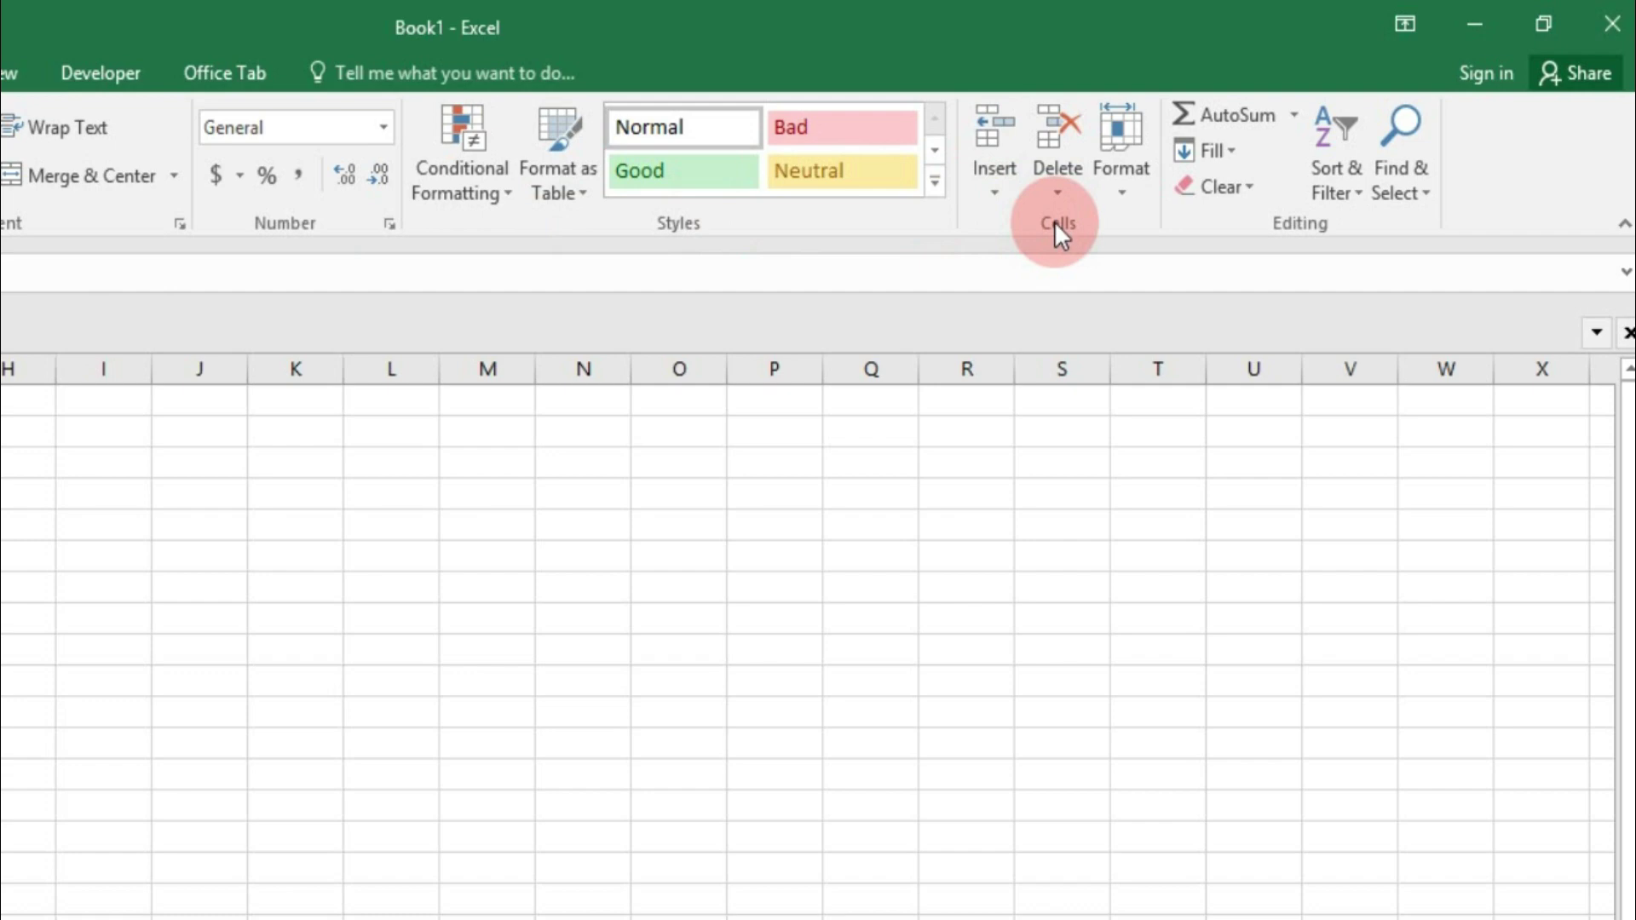
left_click(1116, 181)
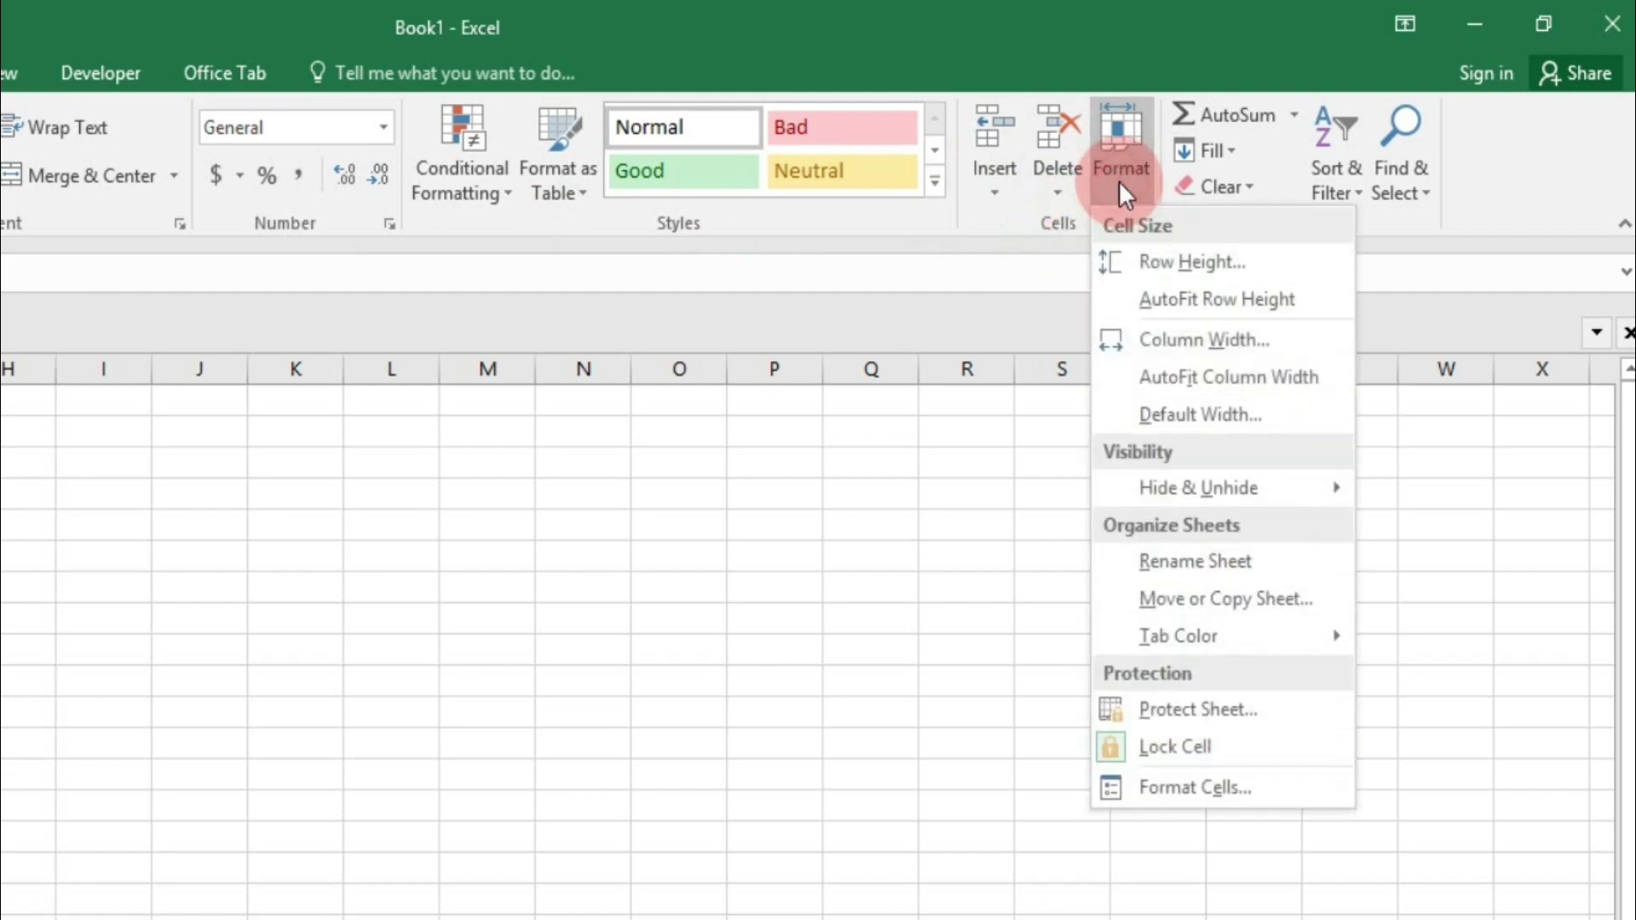
left_click(1204, 710)
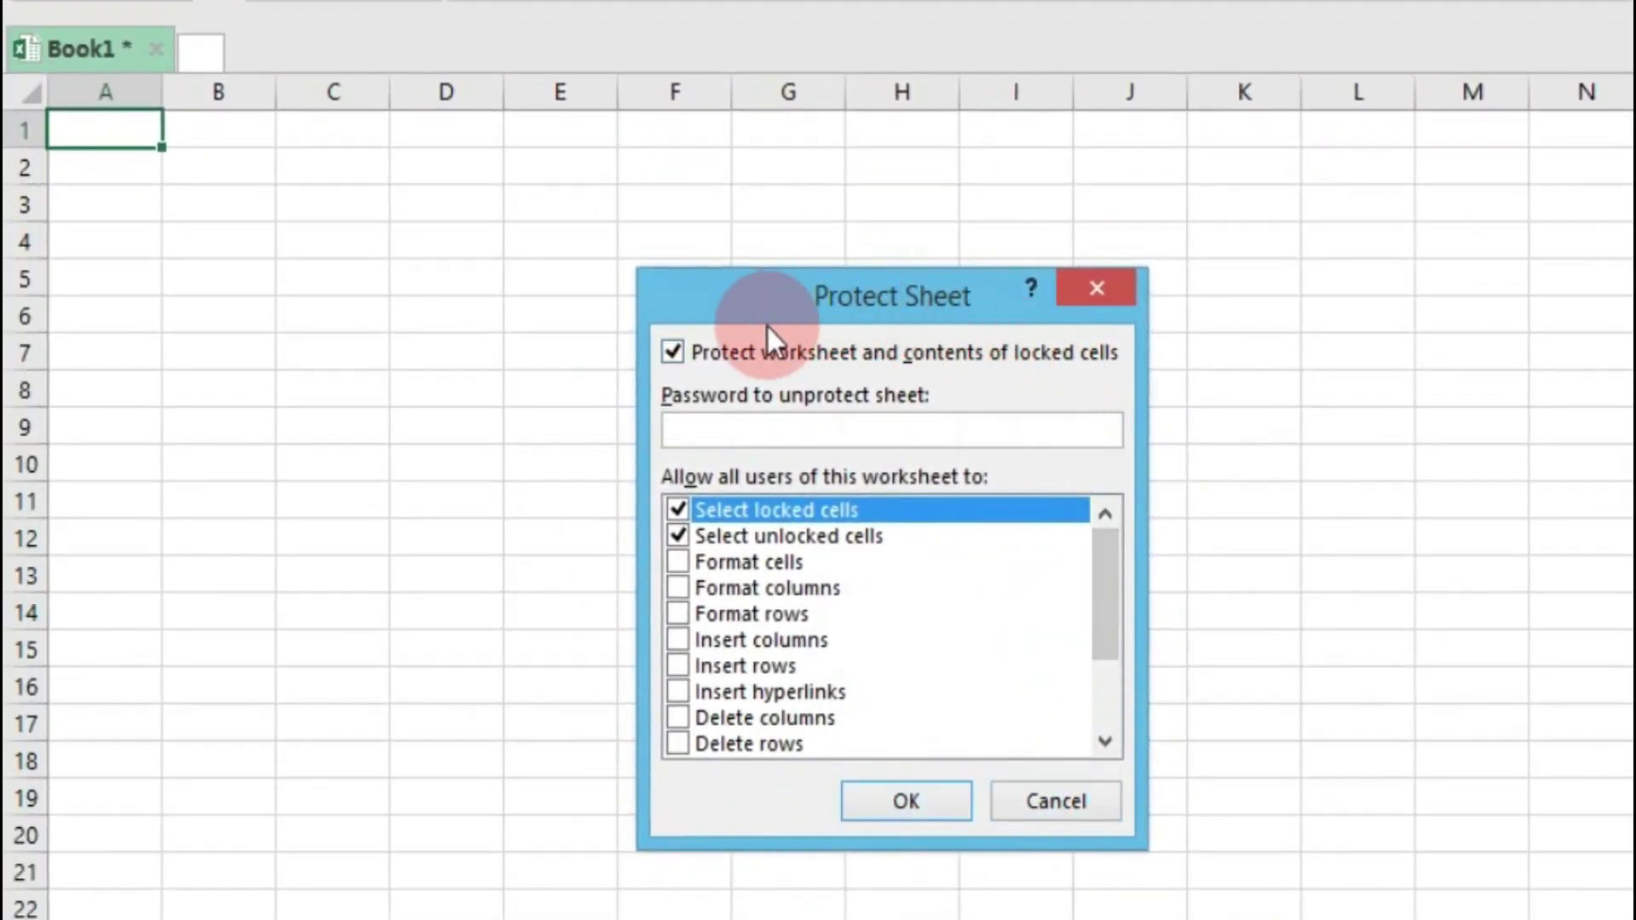
left_click(670, 428)
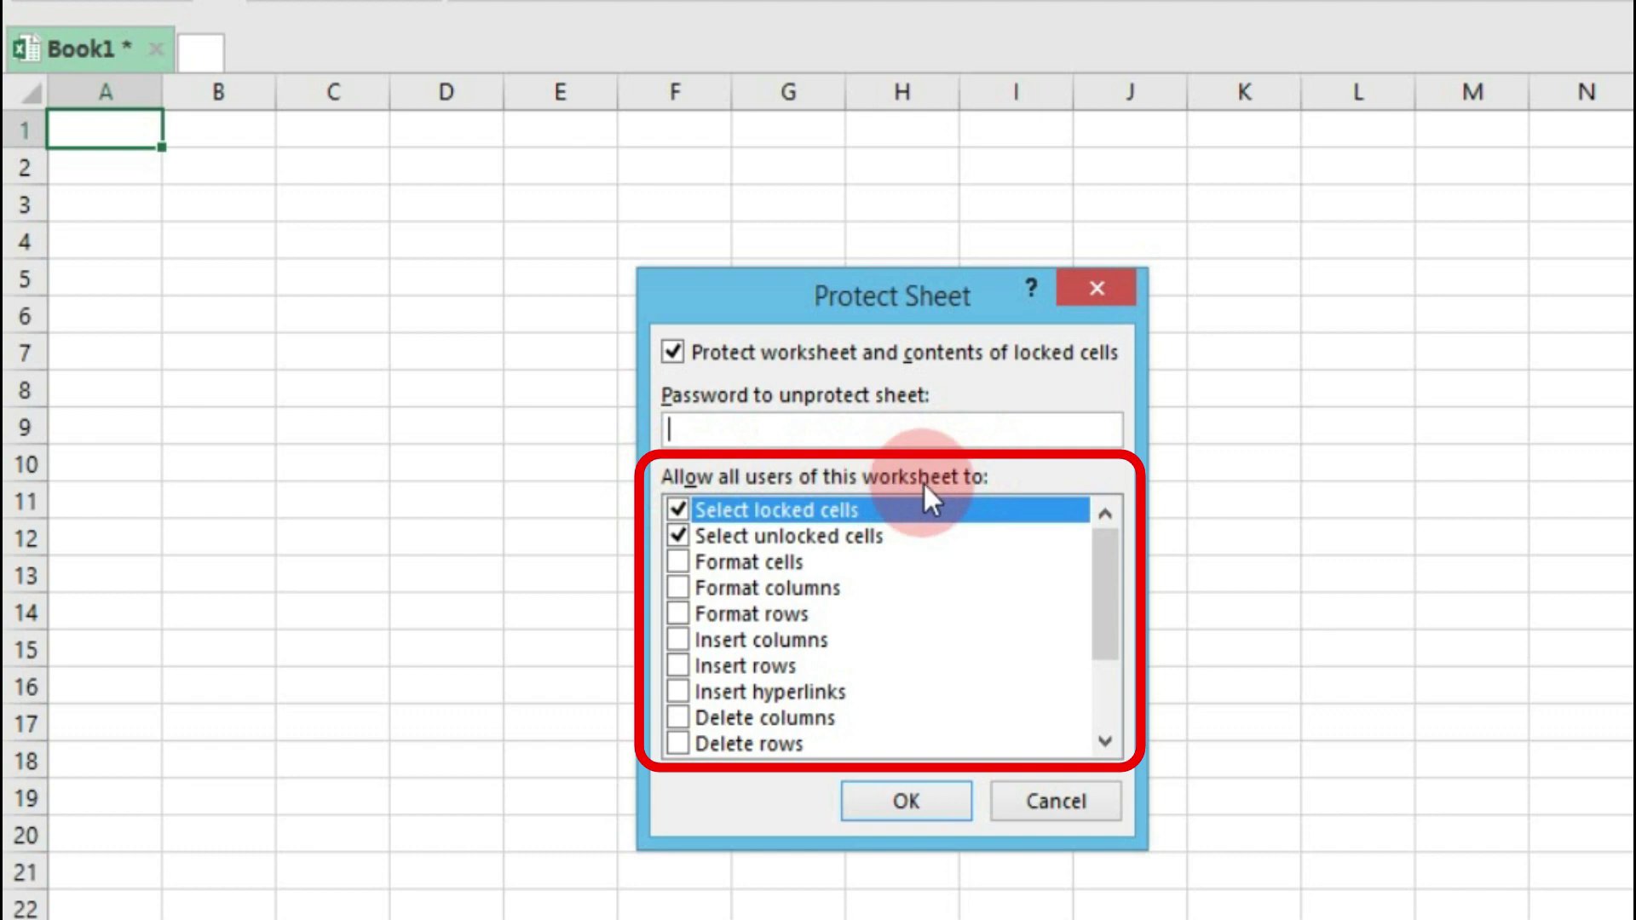
mouse_move(1104, 569)
left_mouse_down()
mouse_move(1100, 679)
mouse_move(1127, 542)
left_mouse_up()
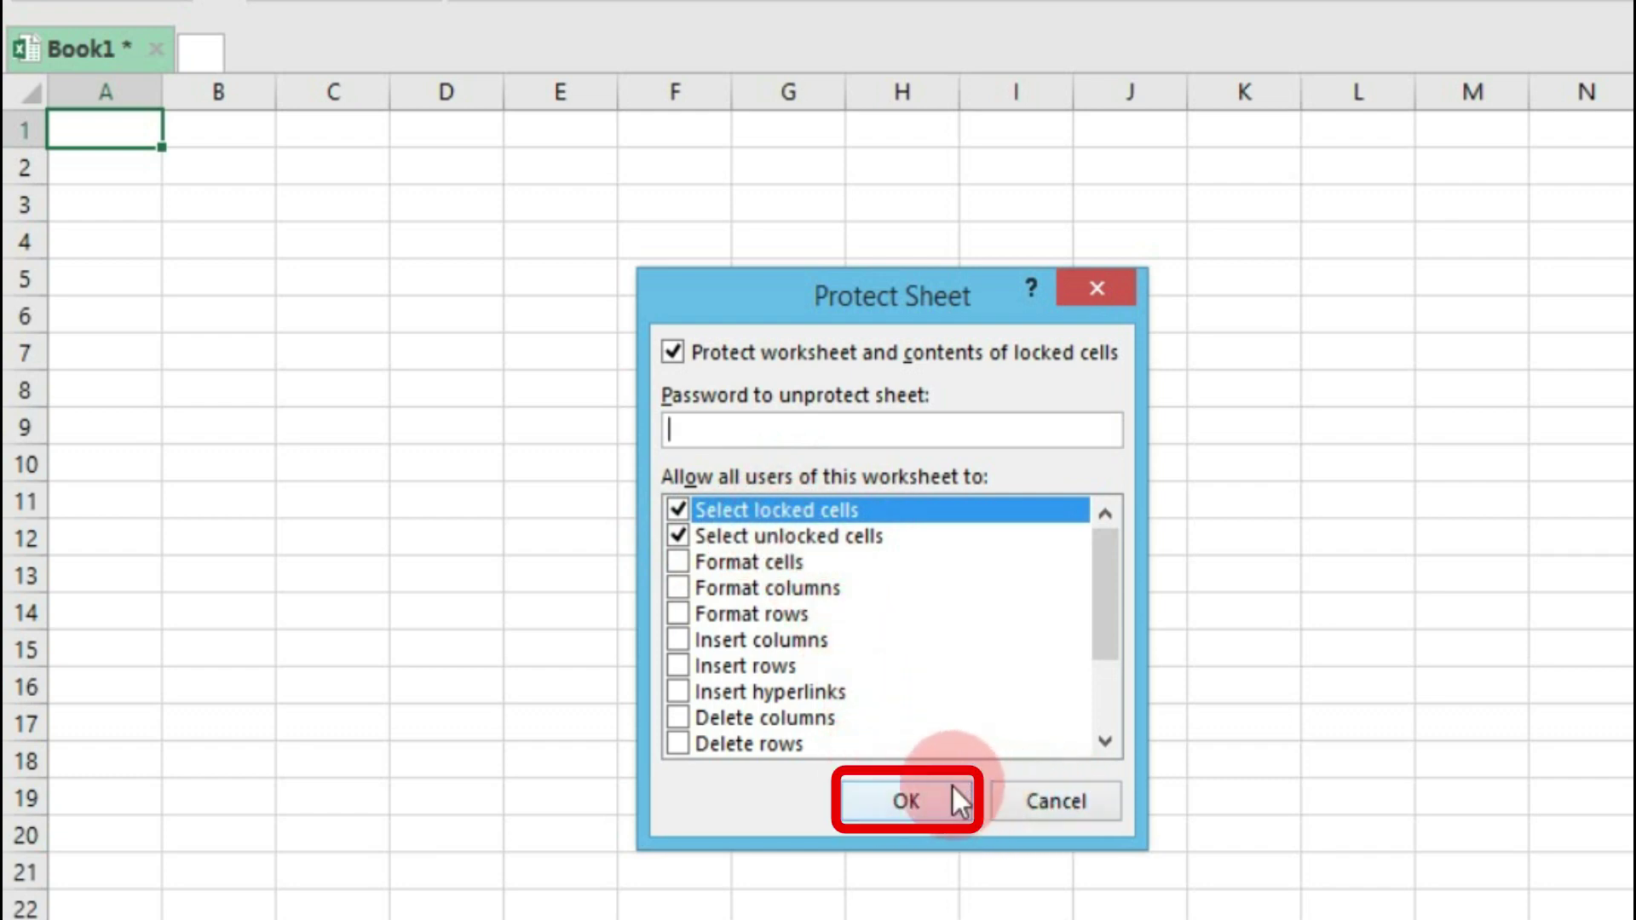
left_click(905, 797)
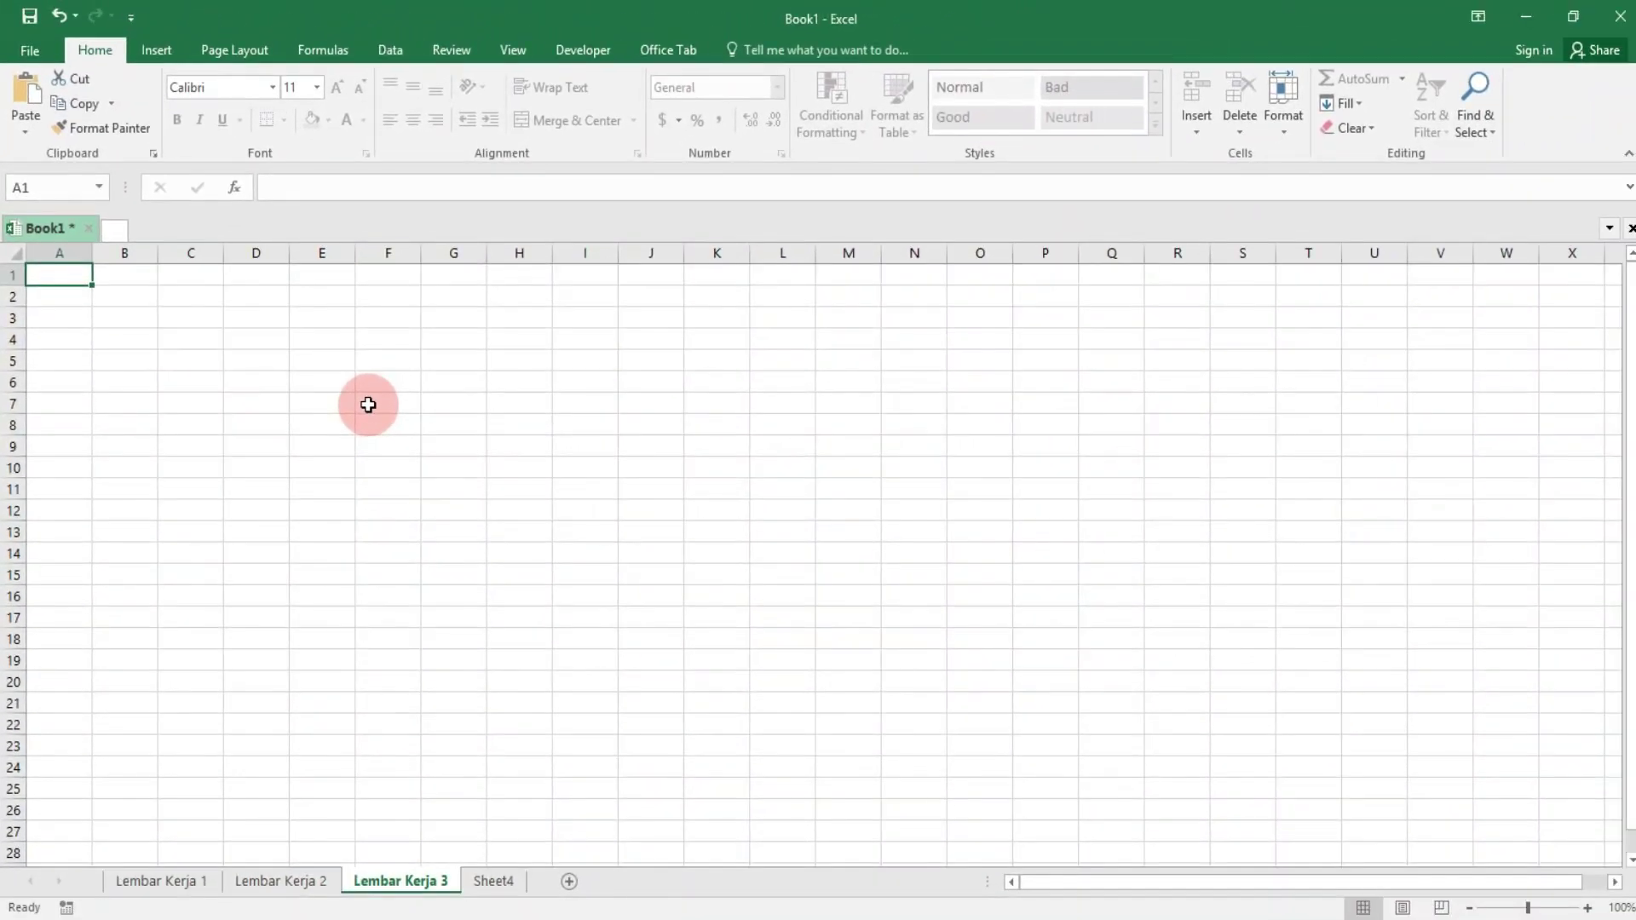
- Test the protection by trying to edit cell F7 on Lembar Kerja 3, and unprotect the sheet
double_click(369, 405)
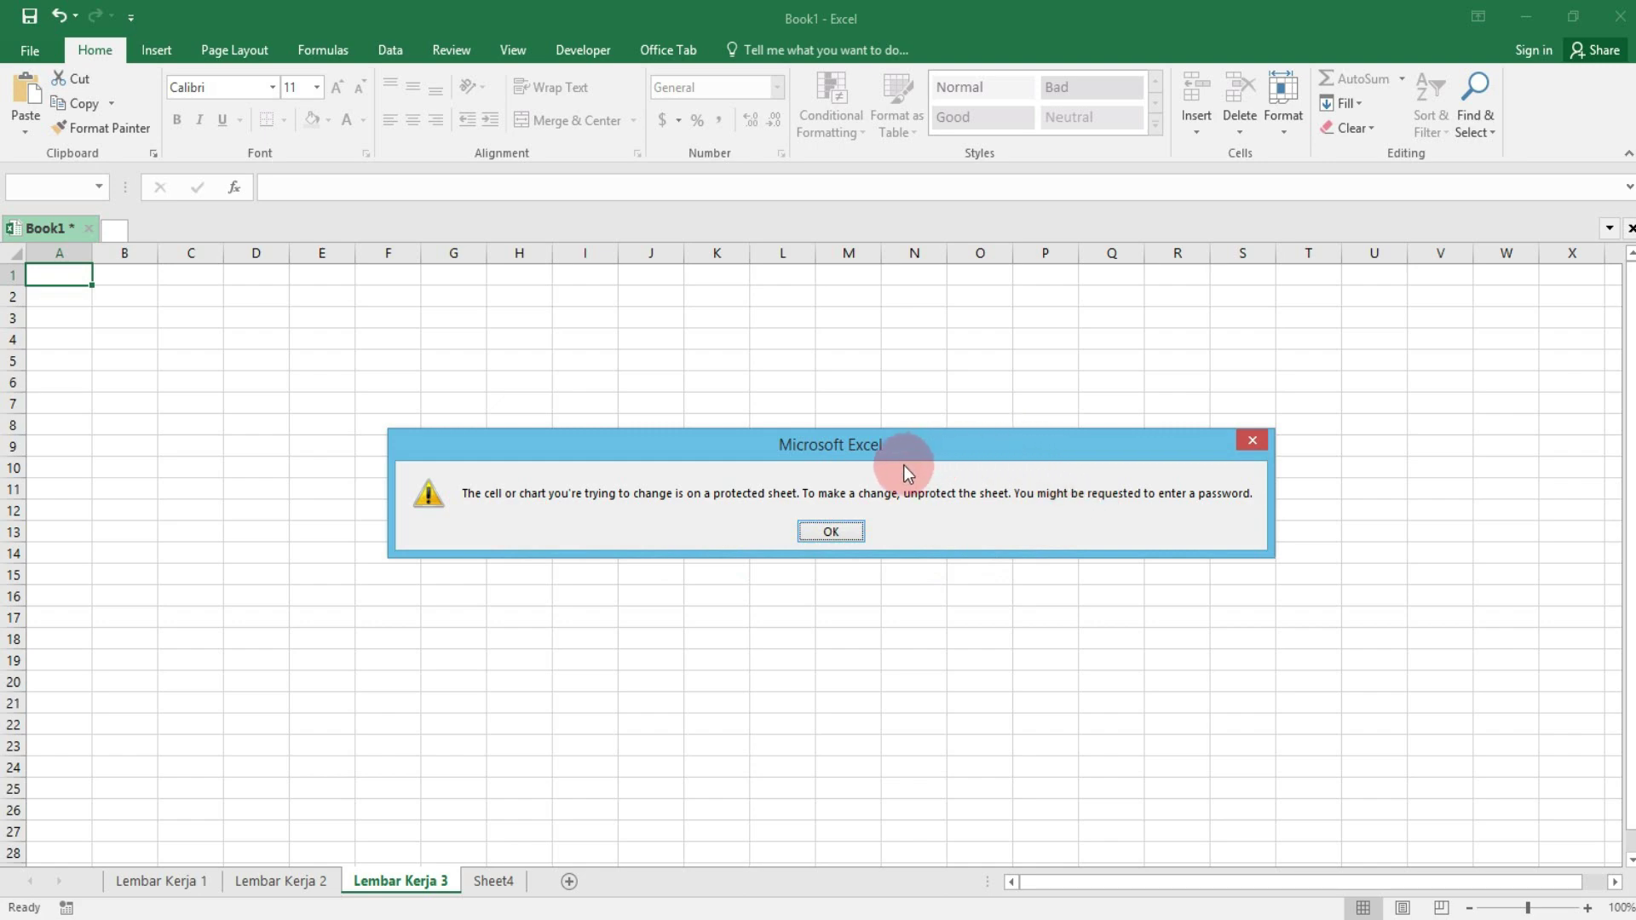
left_click(820, 529)
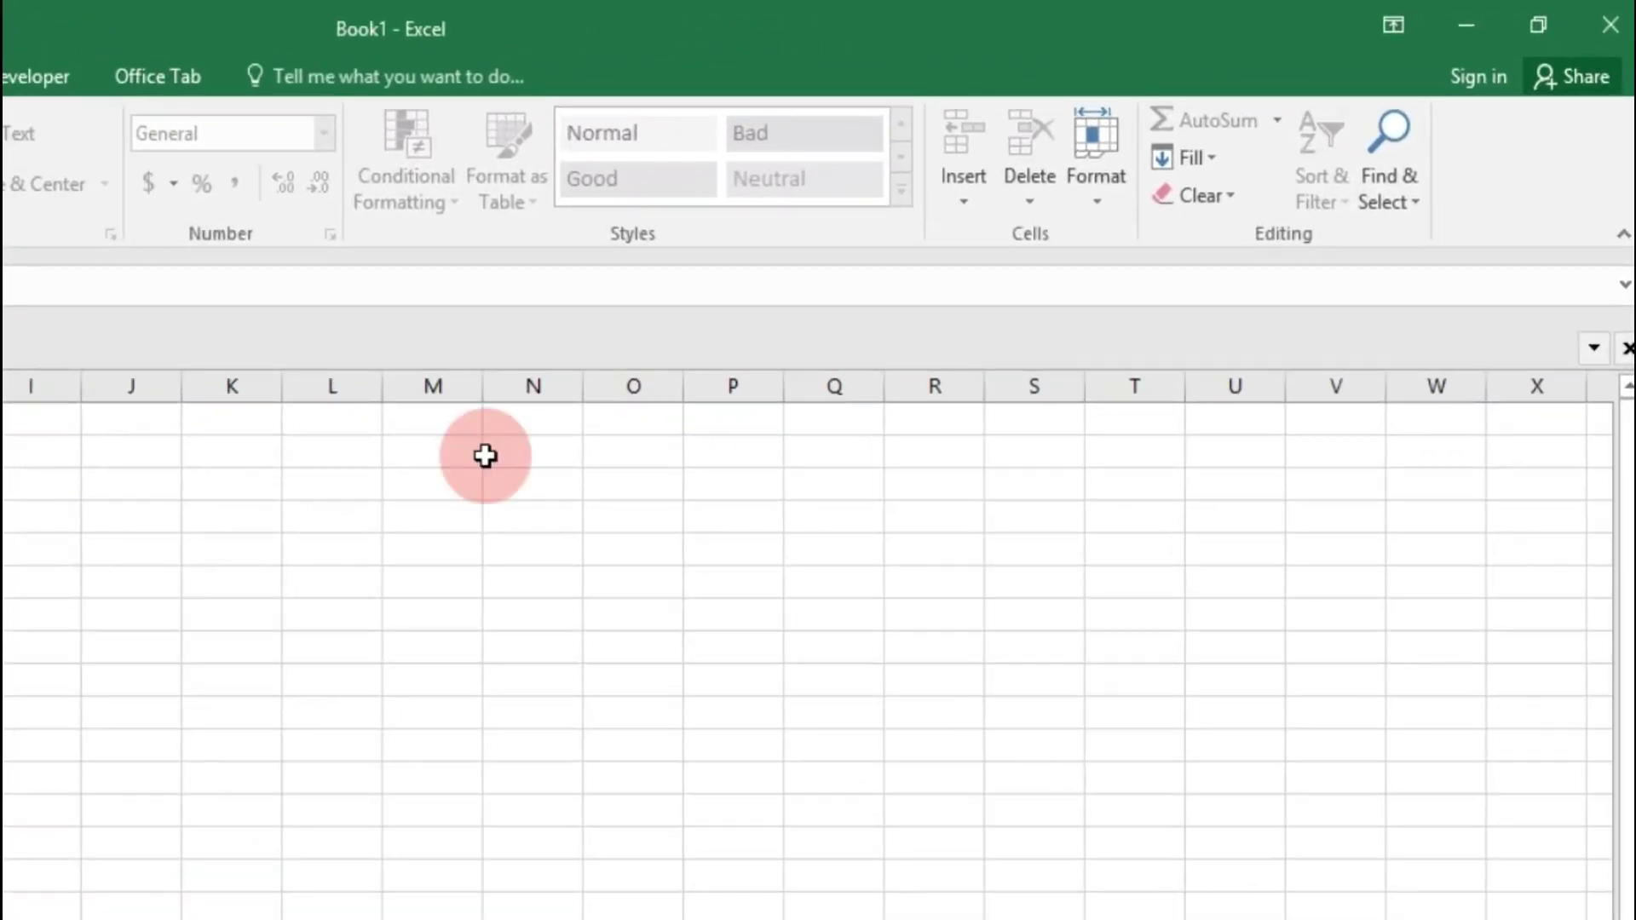
left_click(1094, 192)
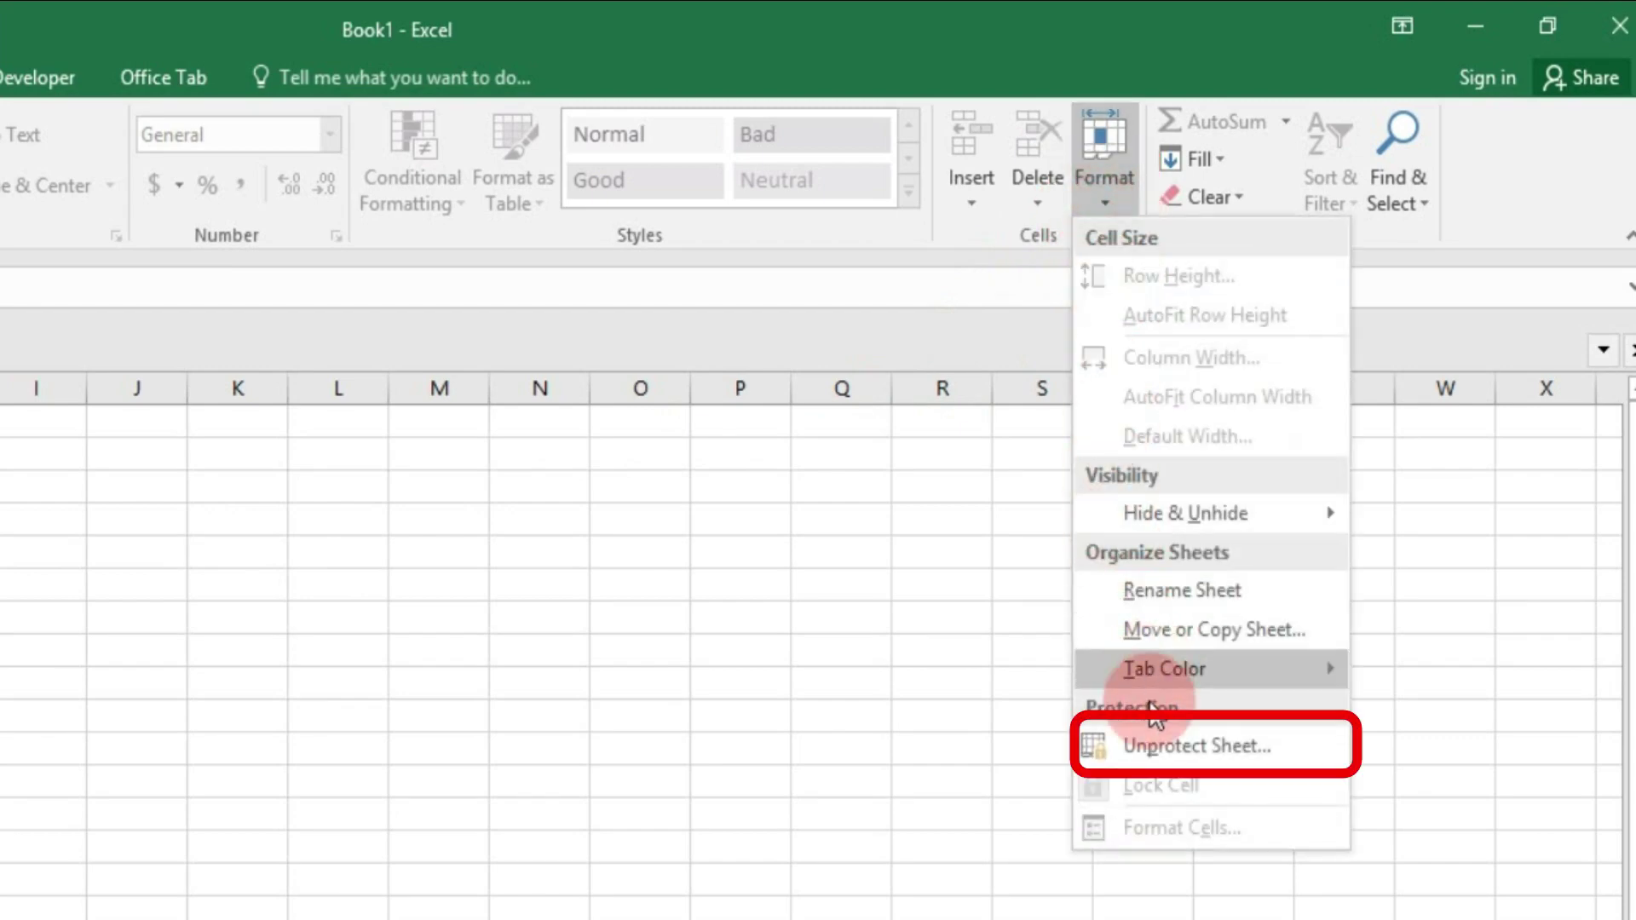
left_click(1150, 745)
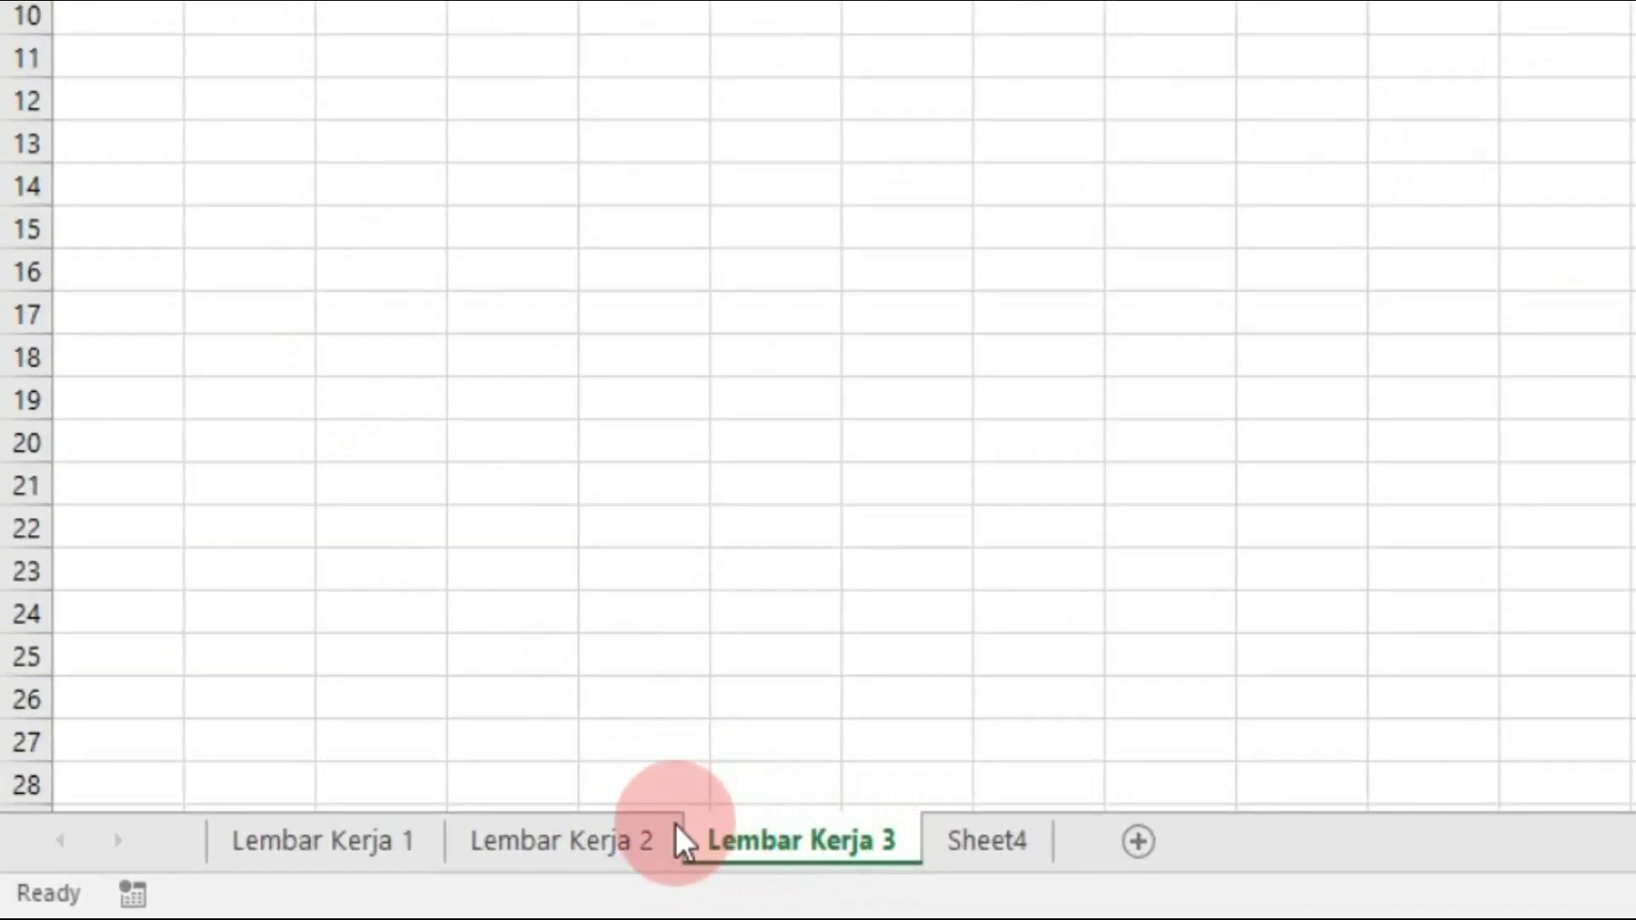
- Protect the Lembar Kerja 2 sheet without a password, allowing selection of locked and unlocked cells, and unprotect it again
left_click(572, 840)
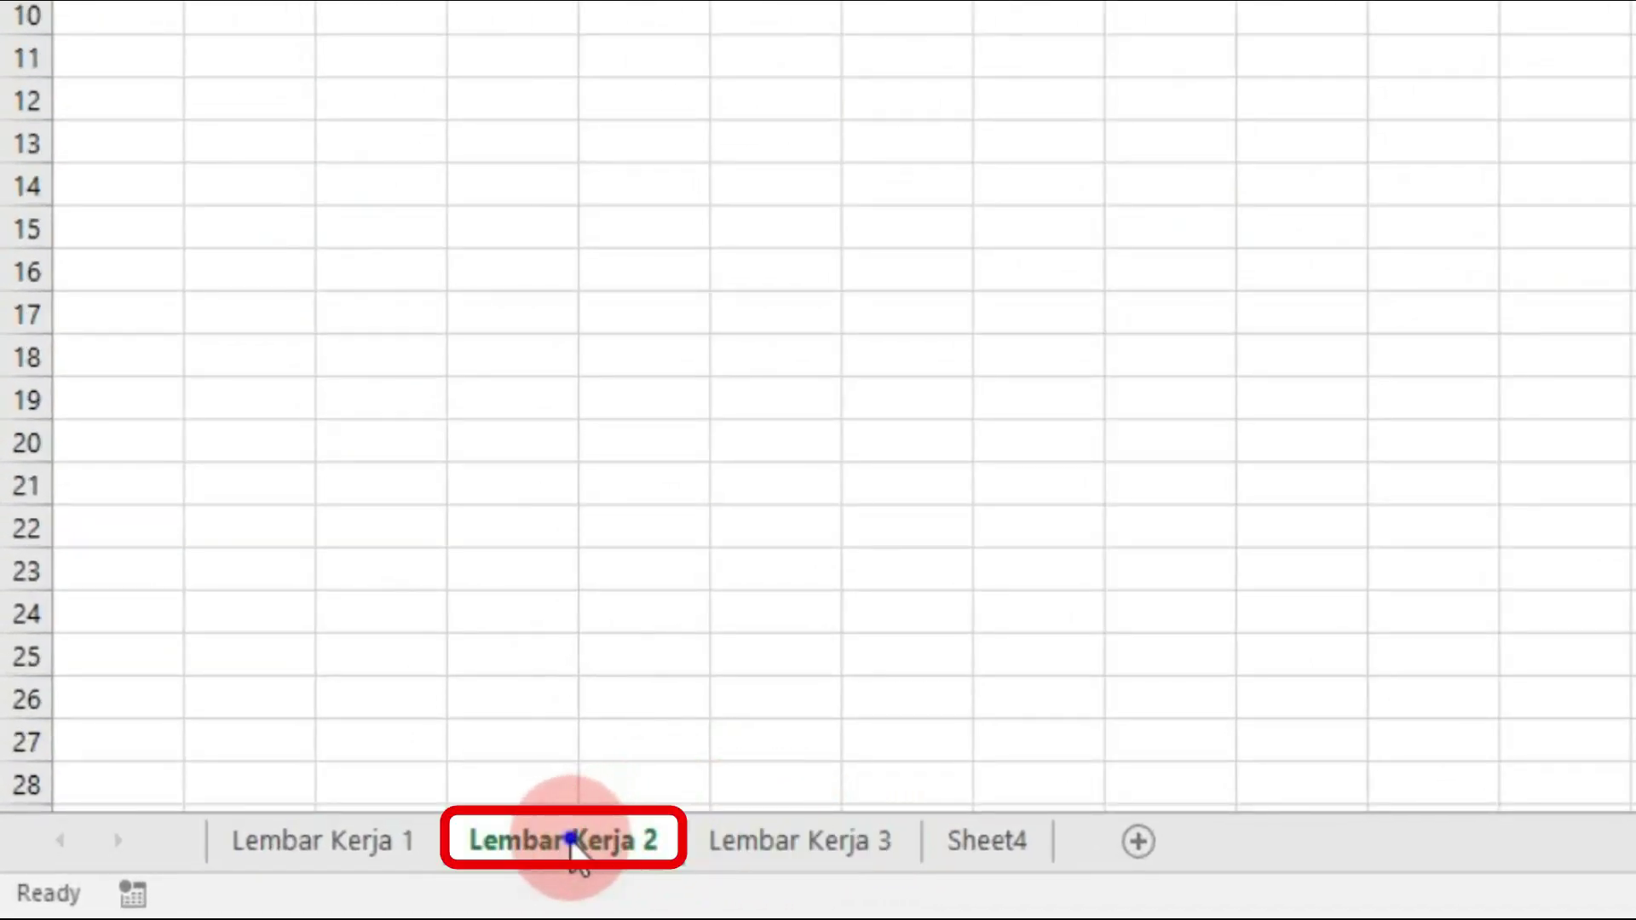
right_click(571, 840)
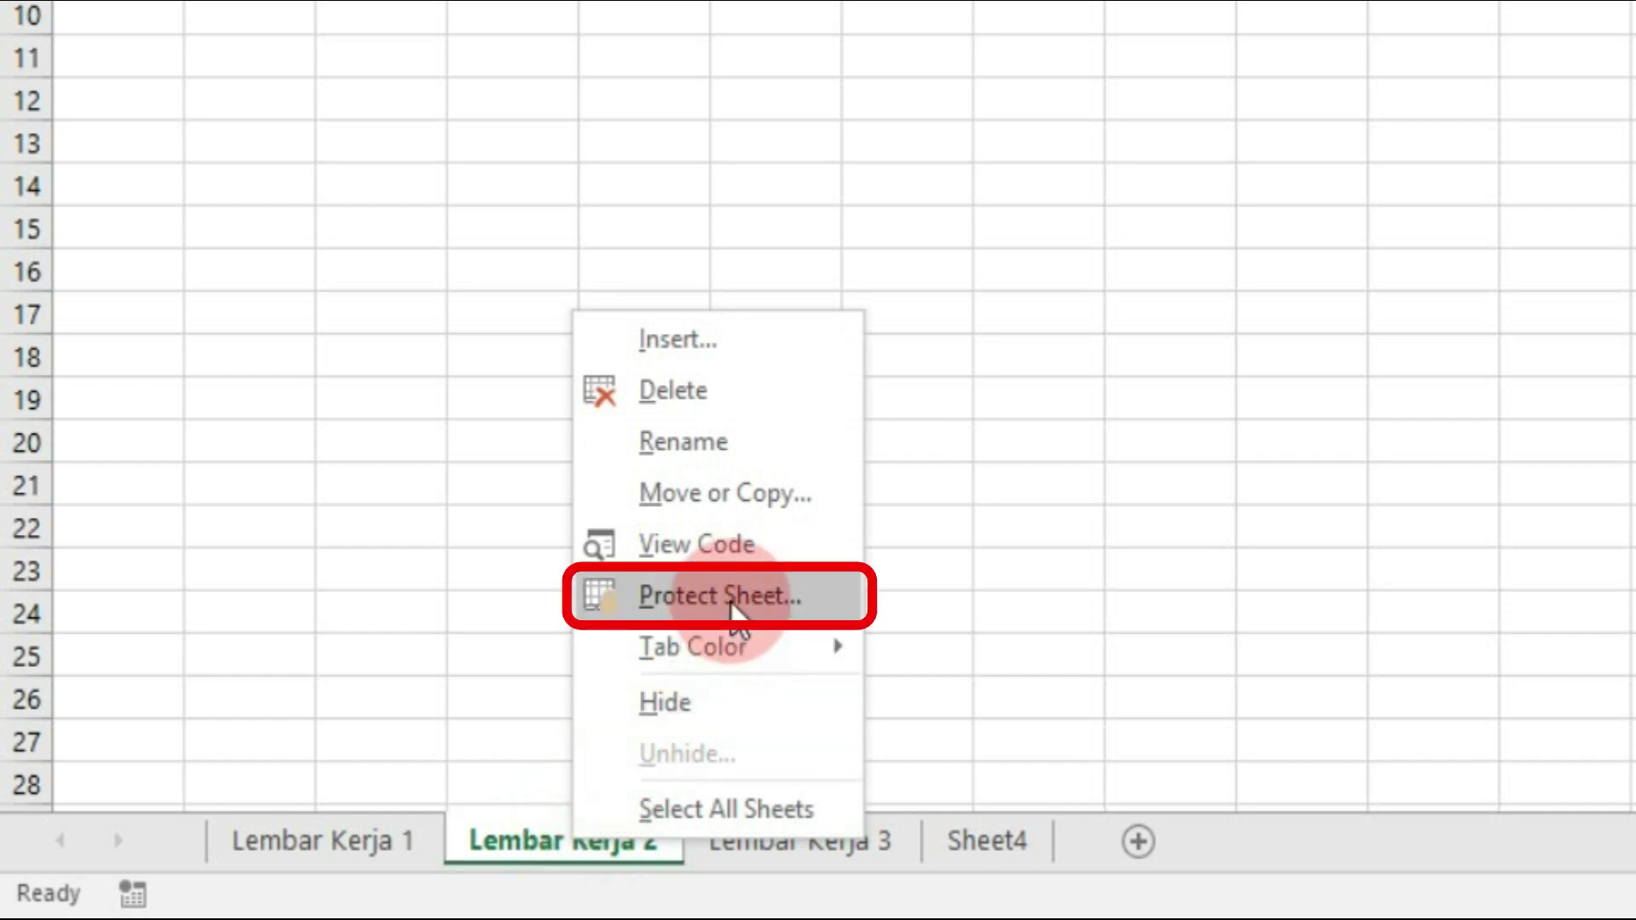
left_click(731, 601)
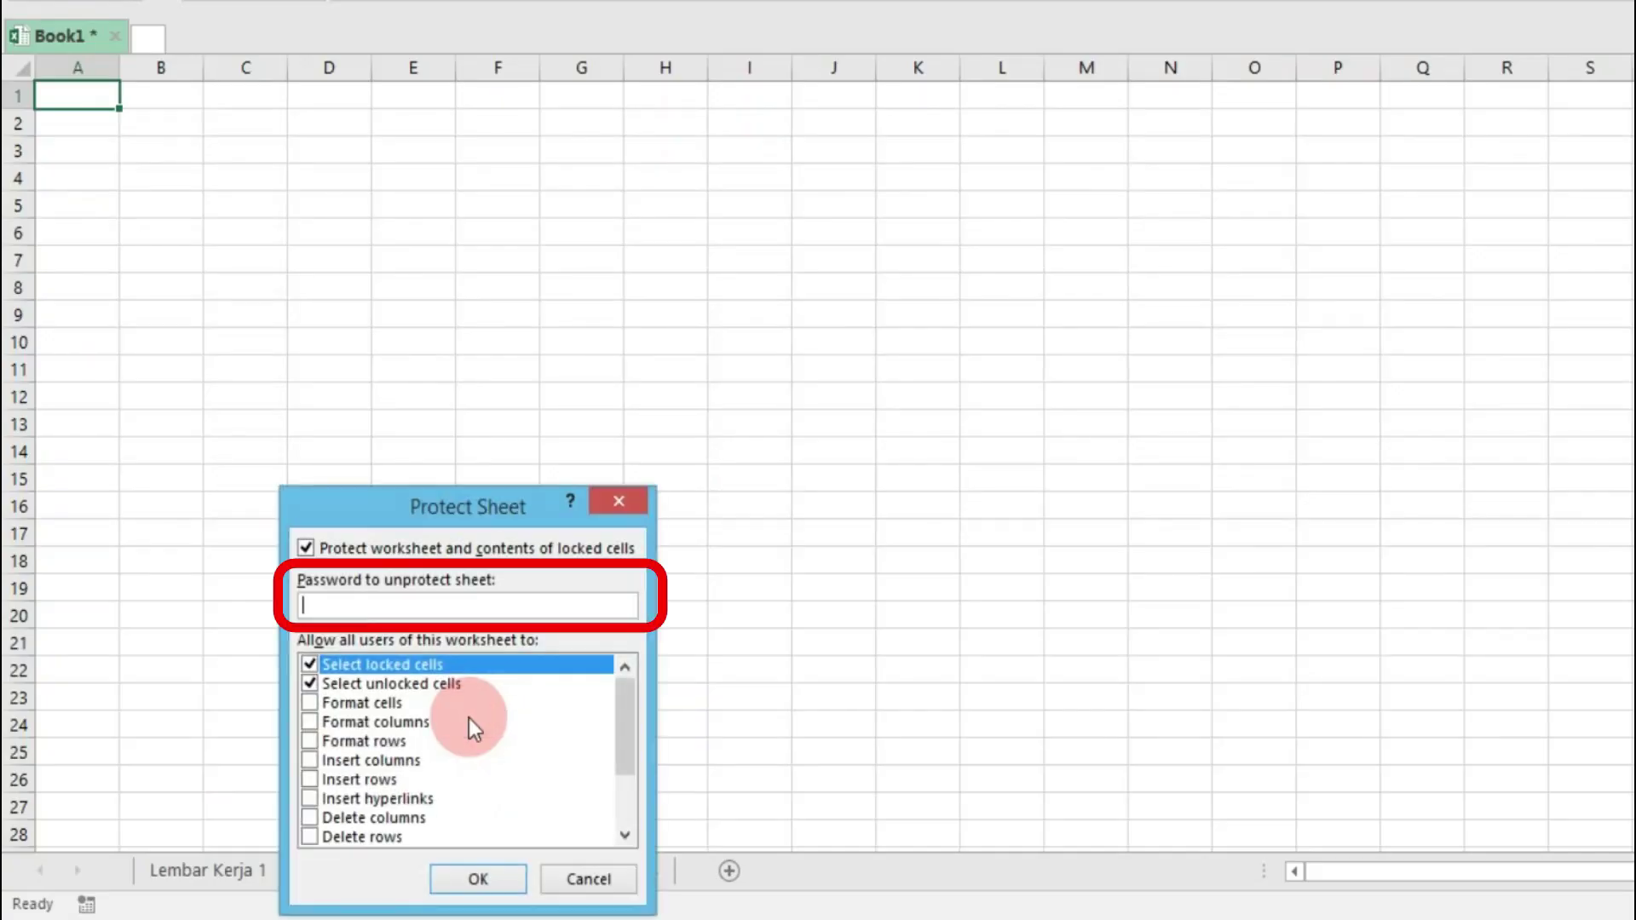
left_click(387, 607)
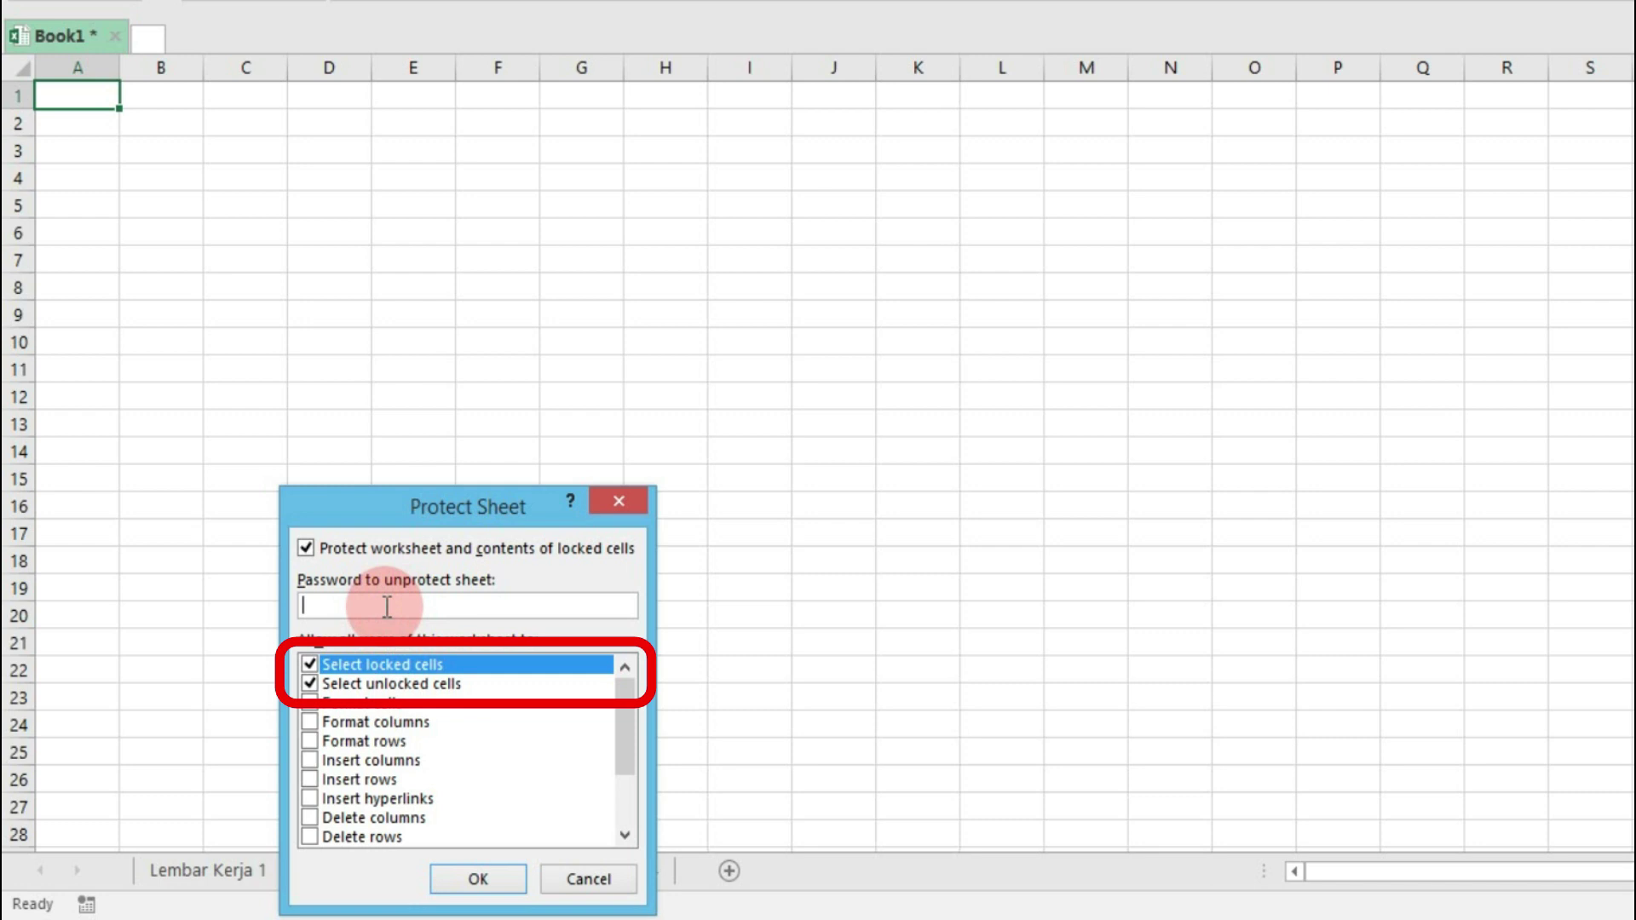
left_click(332, 690)
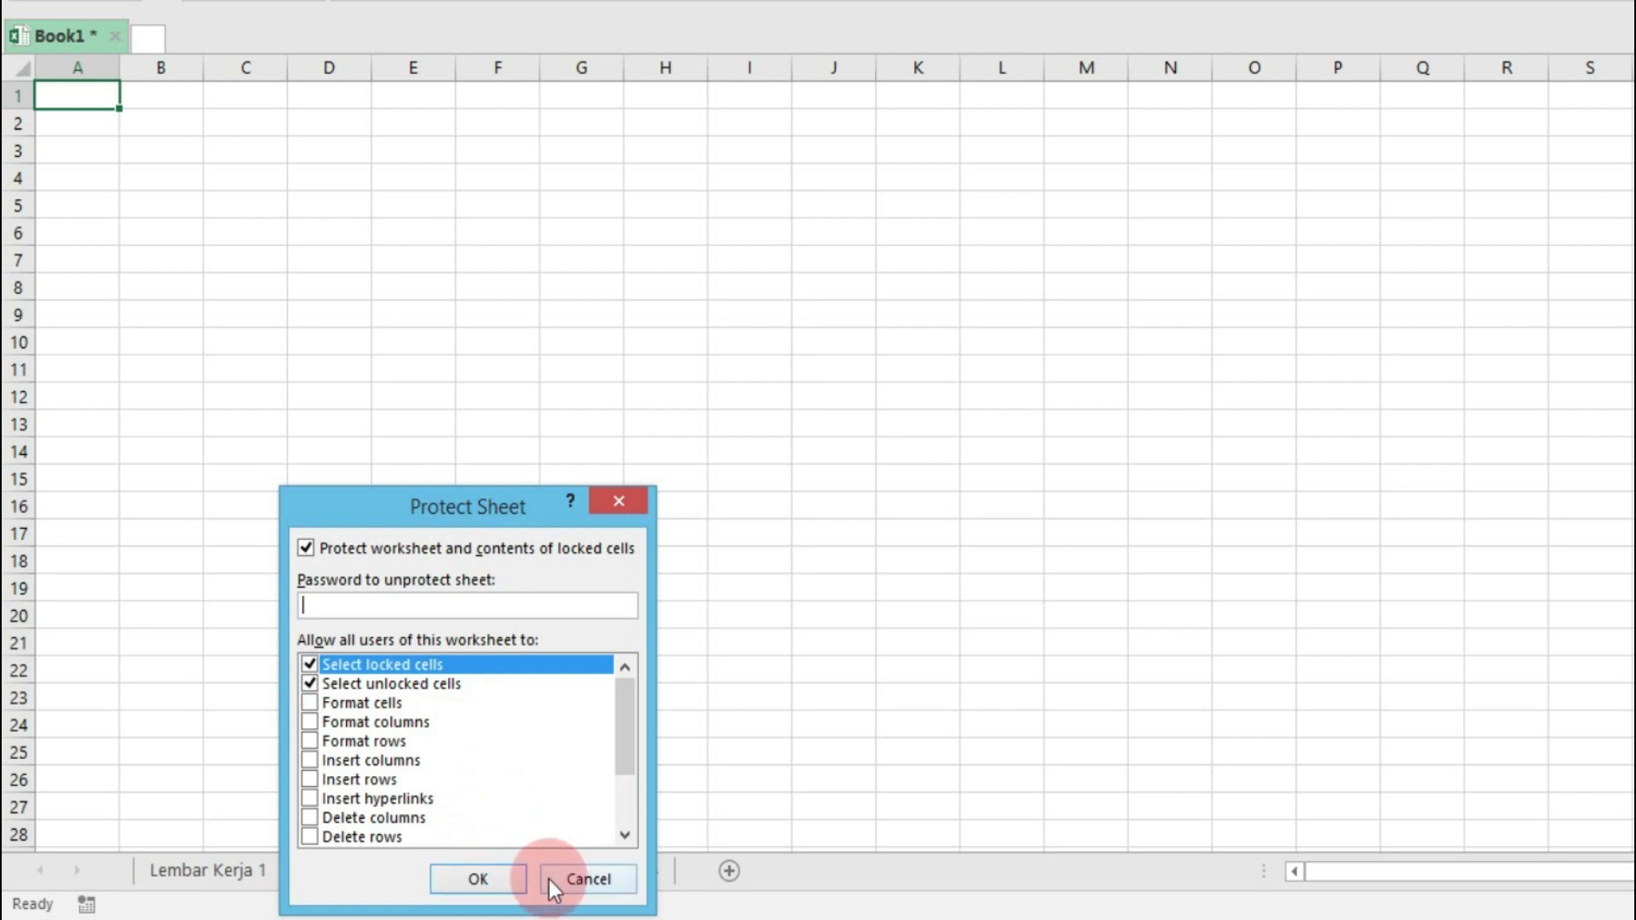
left_click(476, 882)
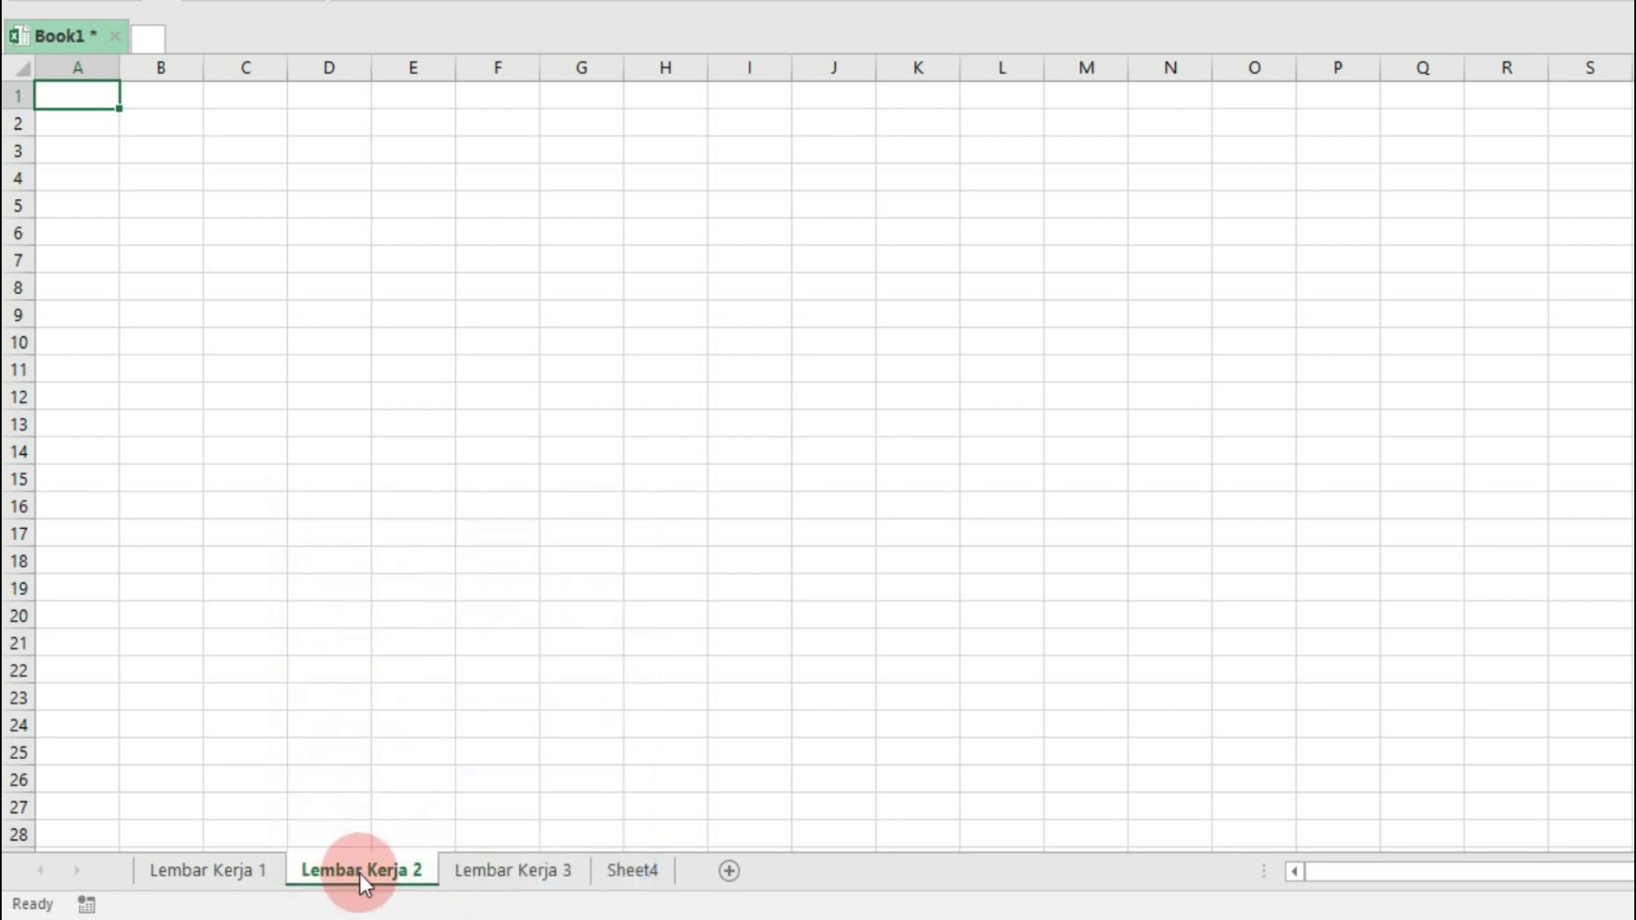
right_click(361, 877)
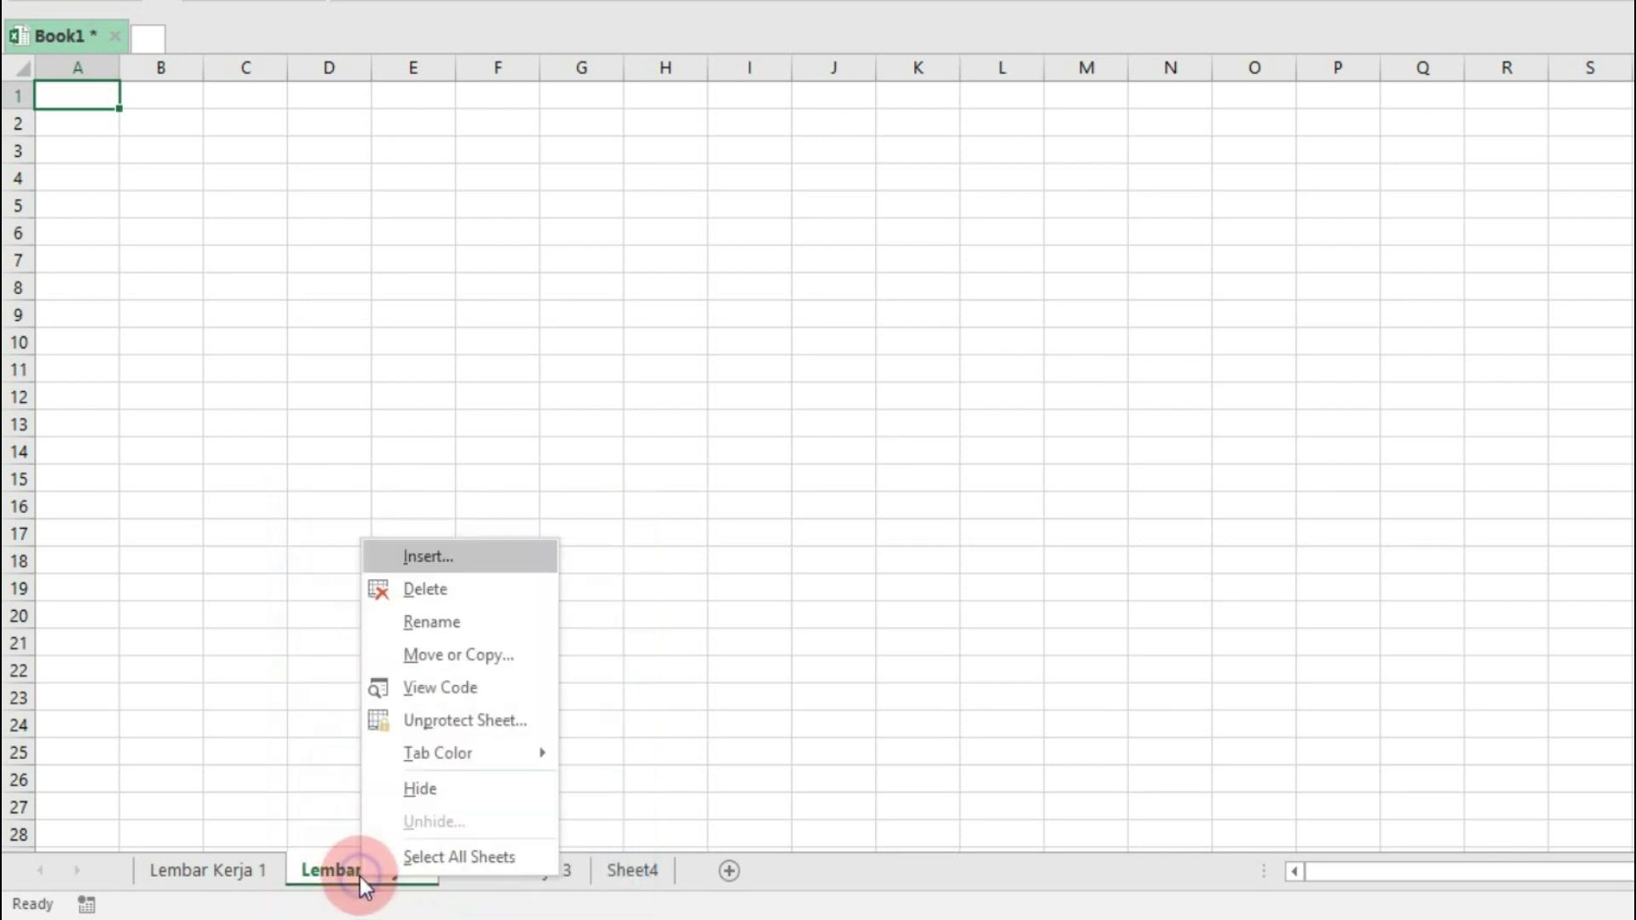
left_click(452, 722)
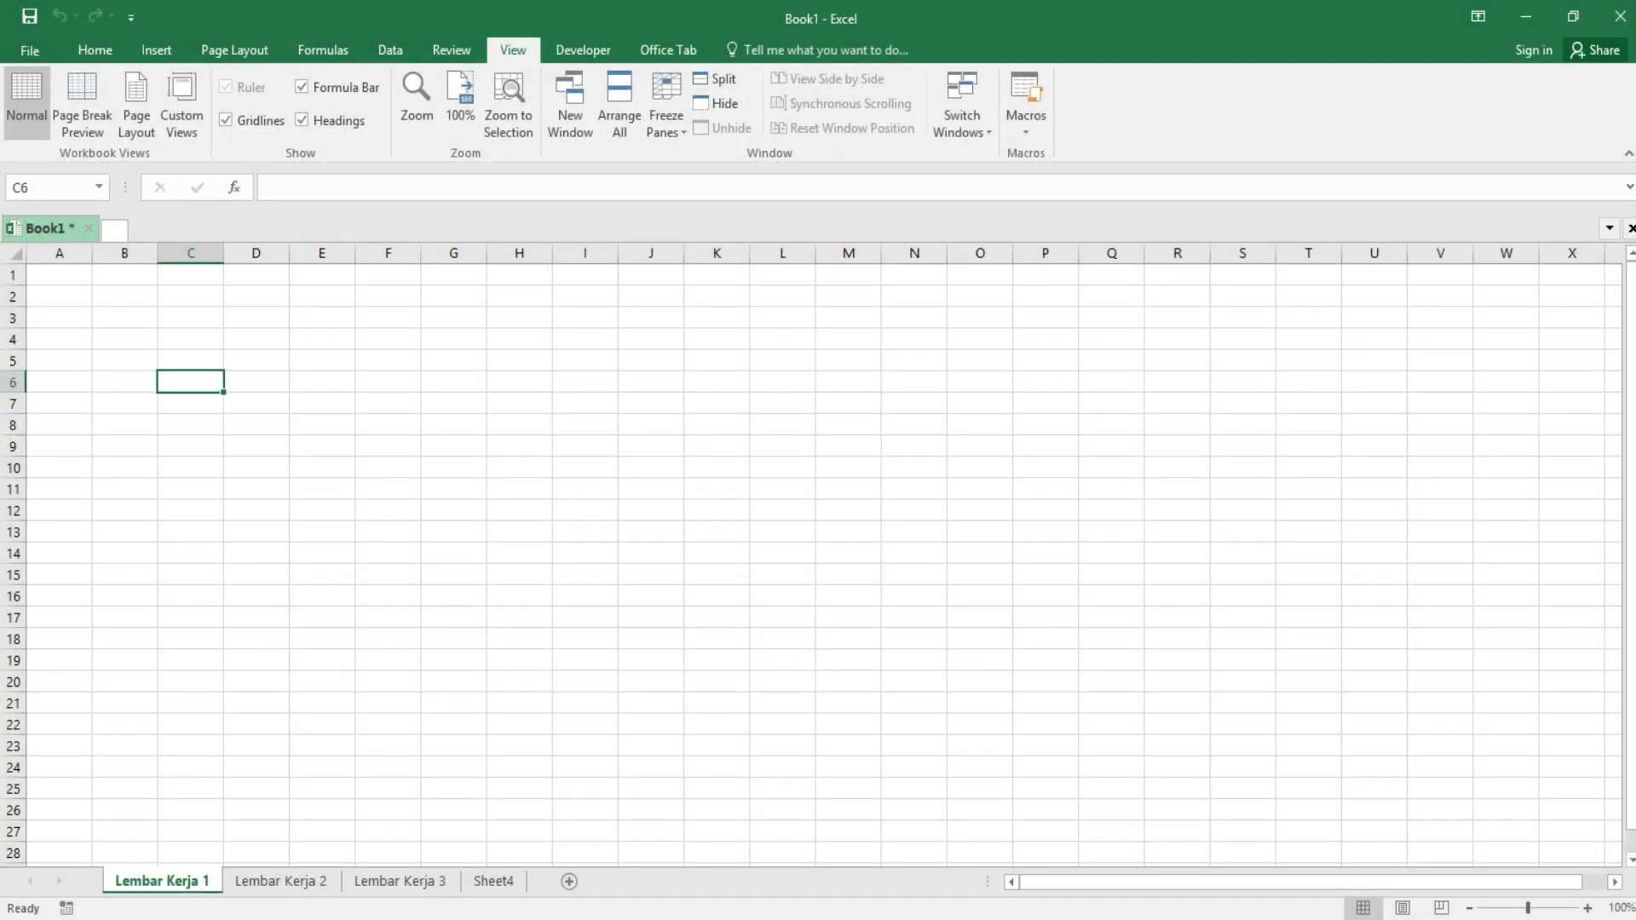
- Freeze rows 1 and 2 together with columns A and B on Lembar Kerja 1, using cell C3 as the freeze point
left_click(176, 296)
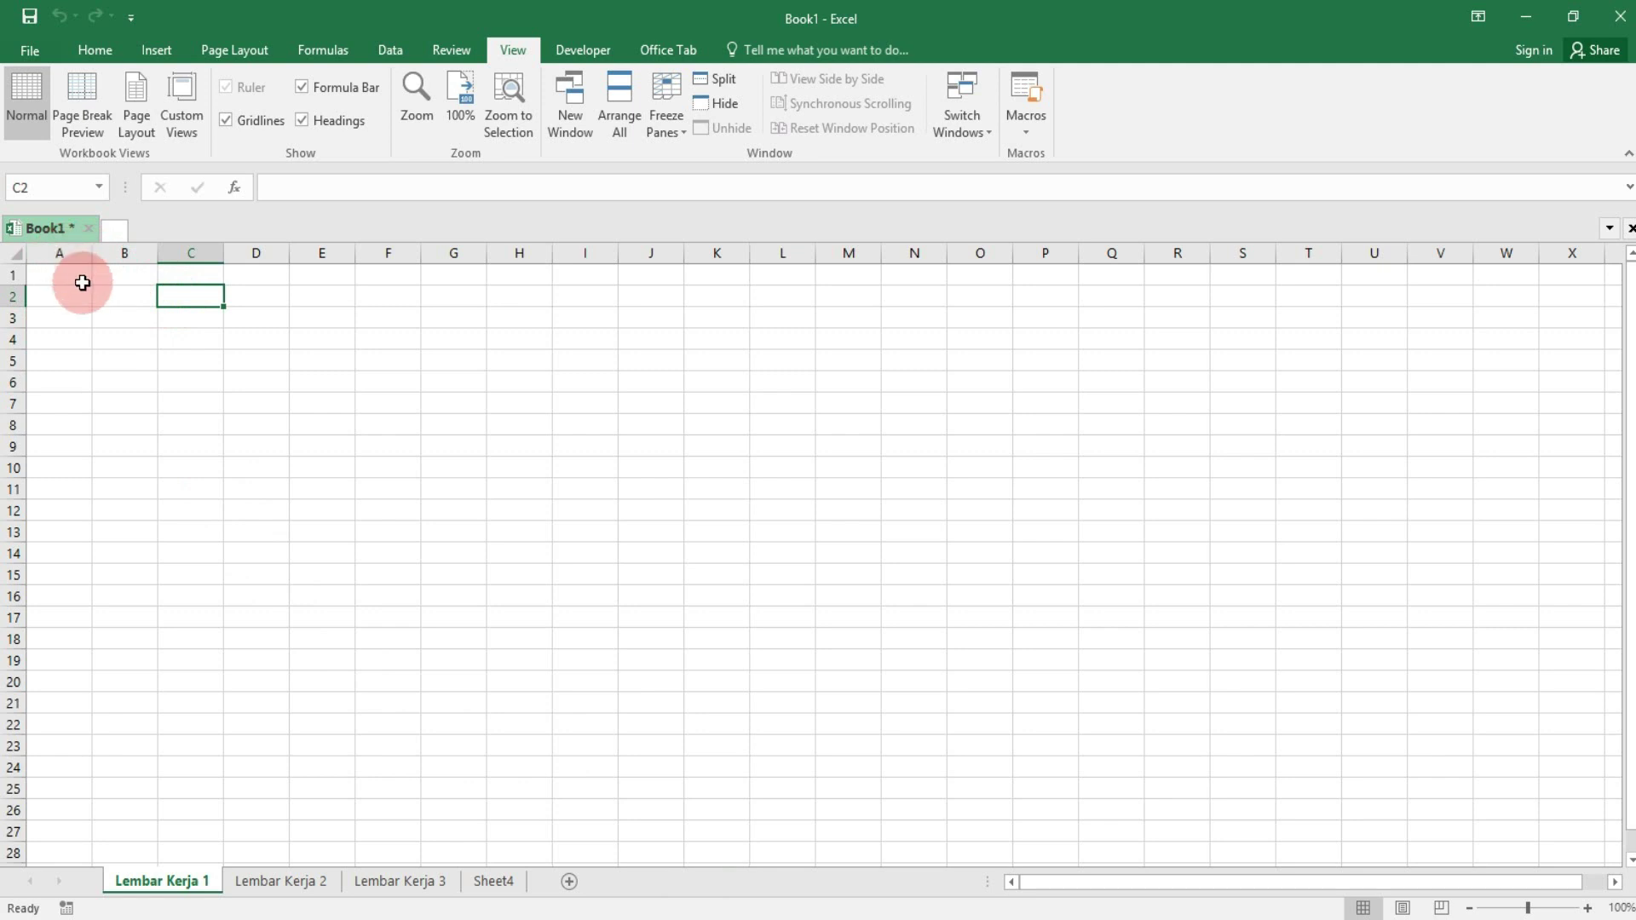
left_click_drag(60, 252, 124, 252)
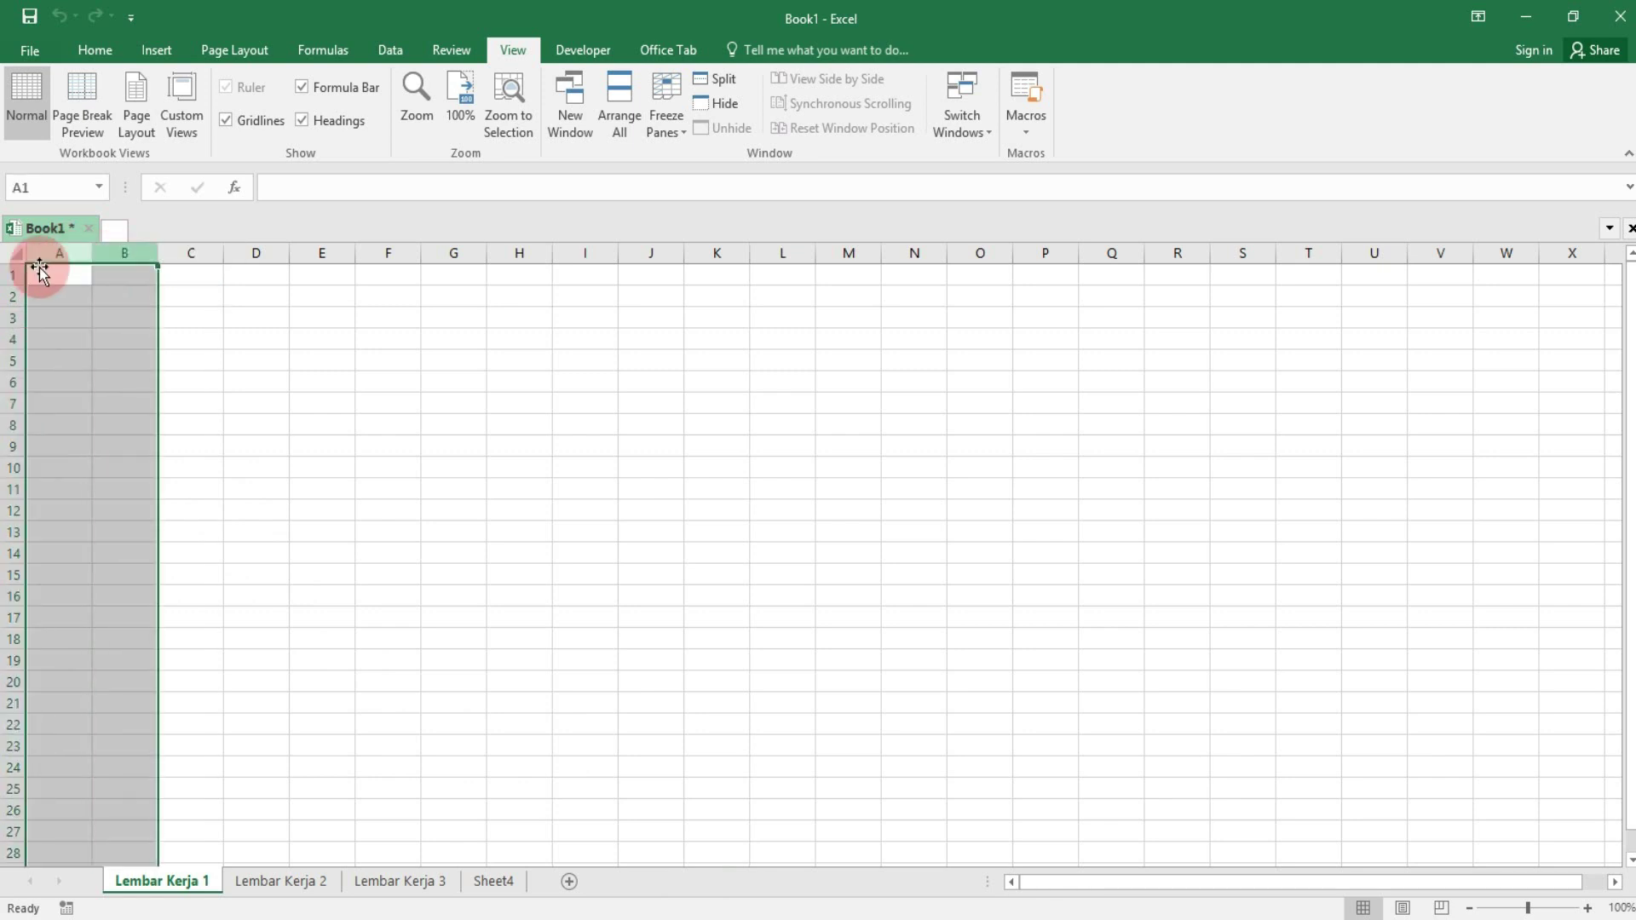
left_click_drag(21, 269, 17, 295)
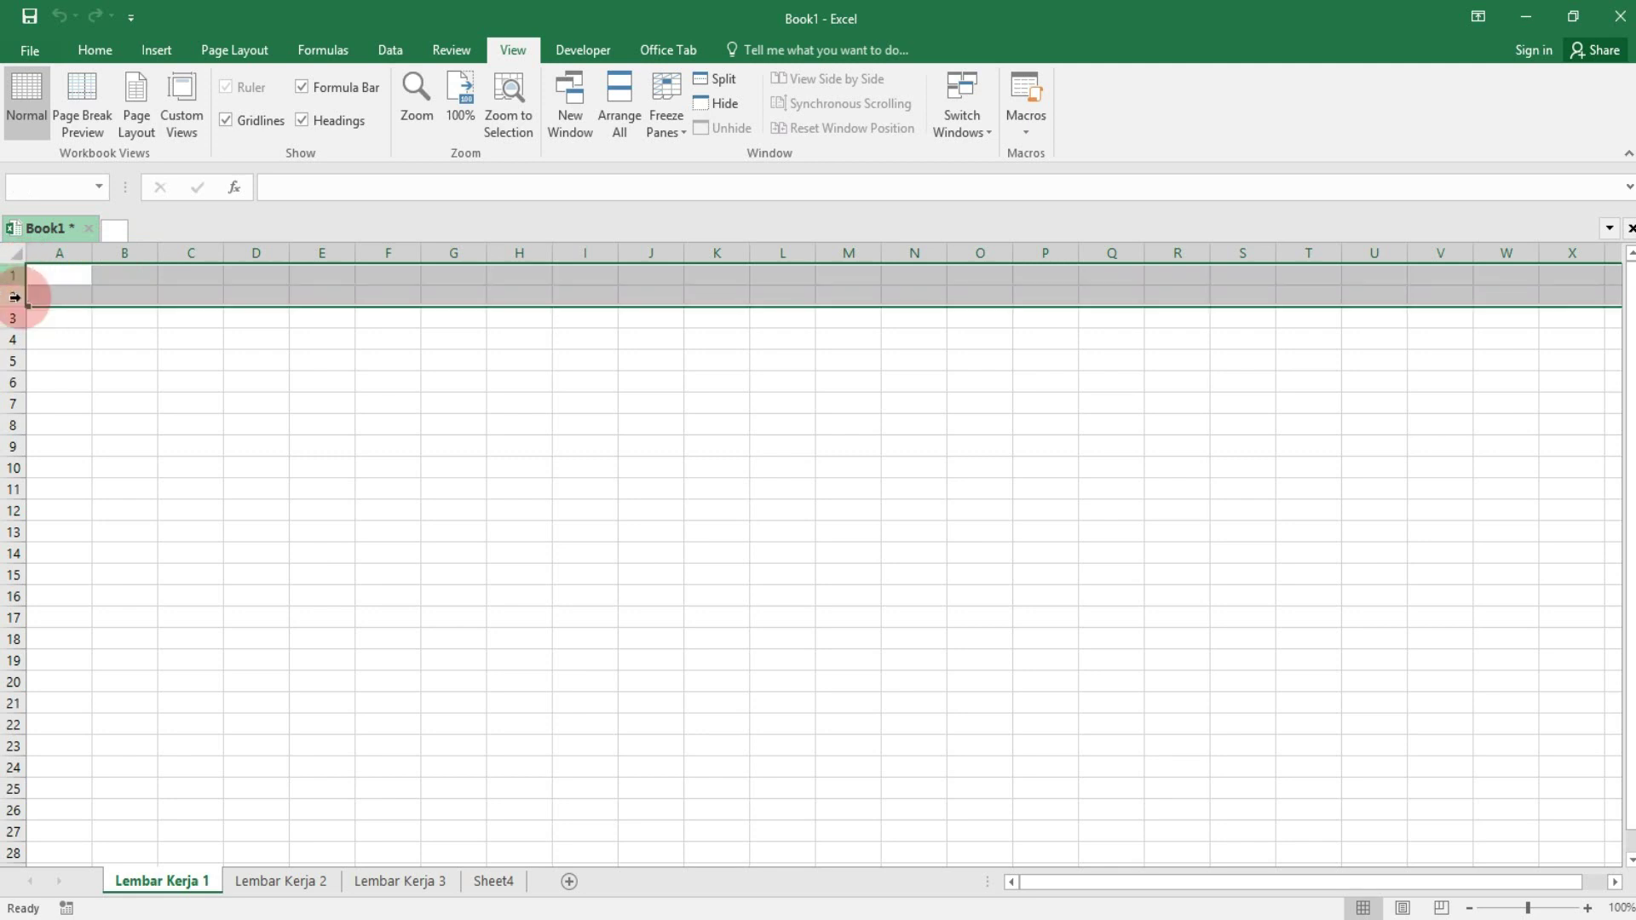
left_click(184, 323)
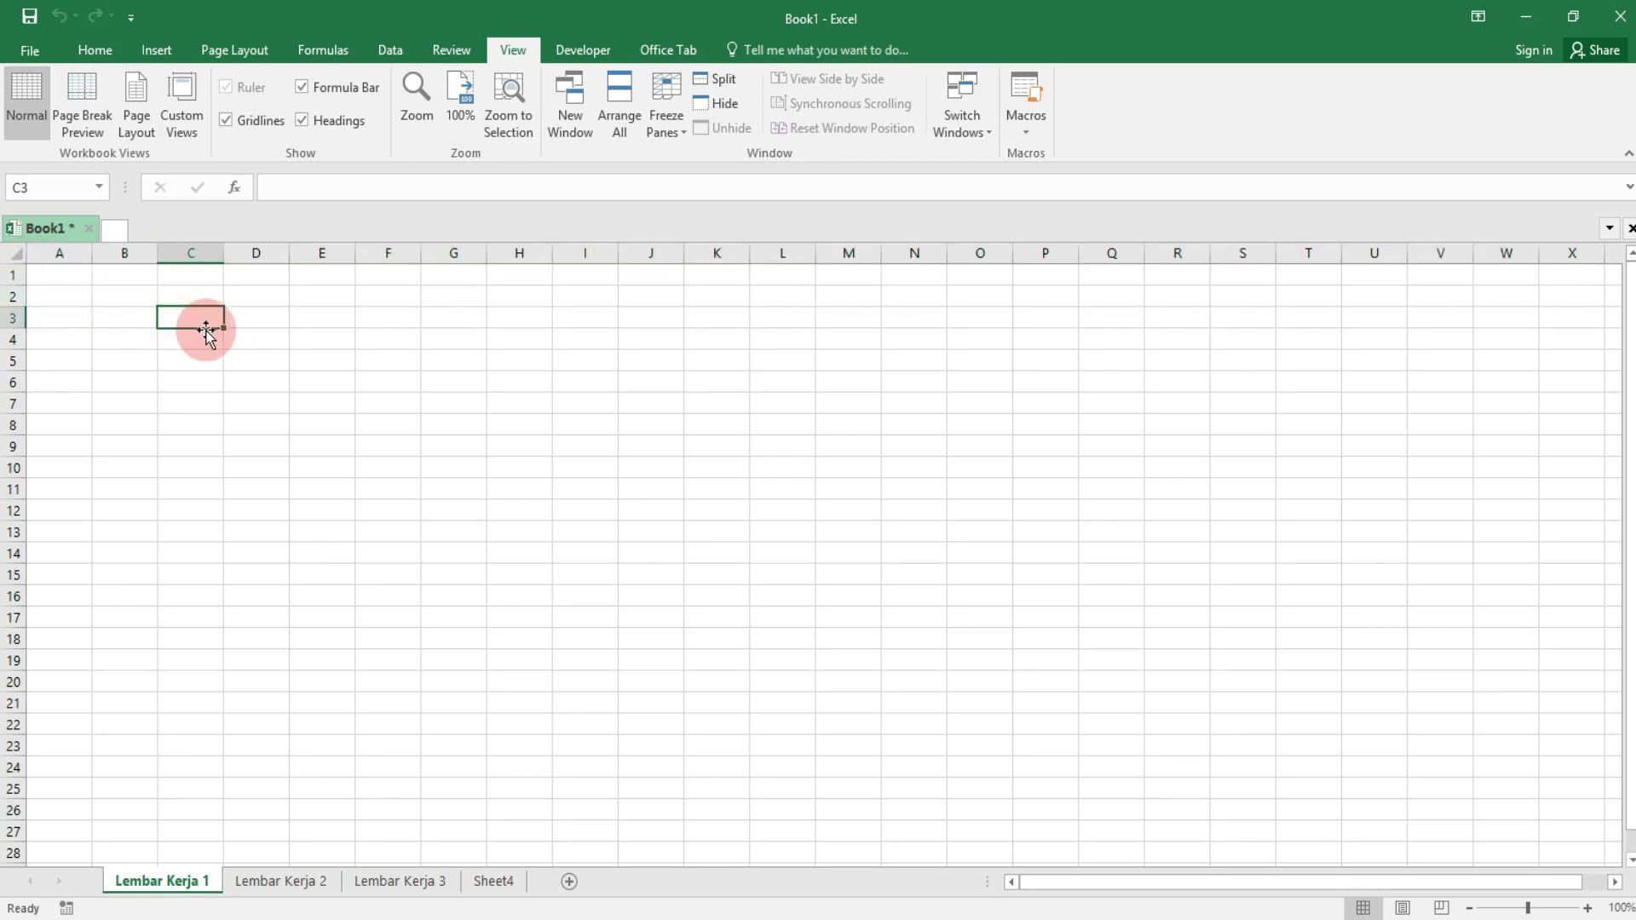
left_click(452, 319)
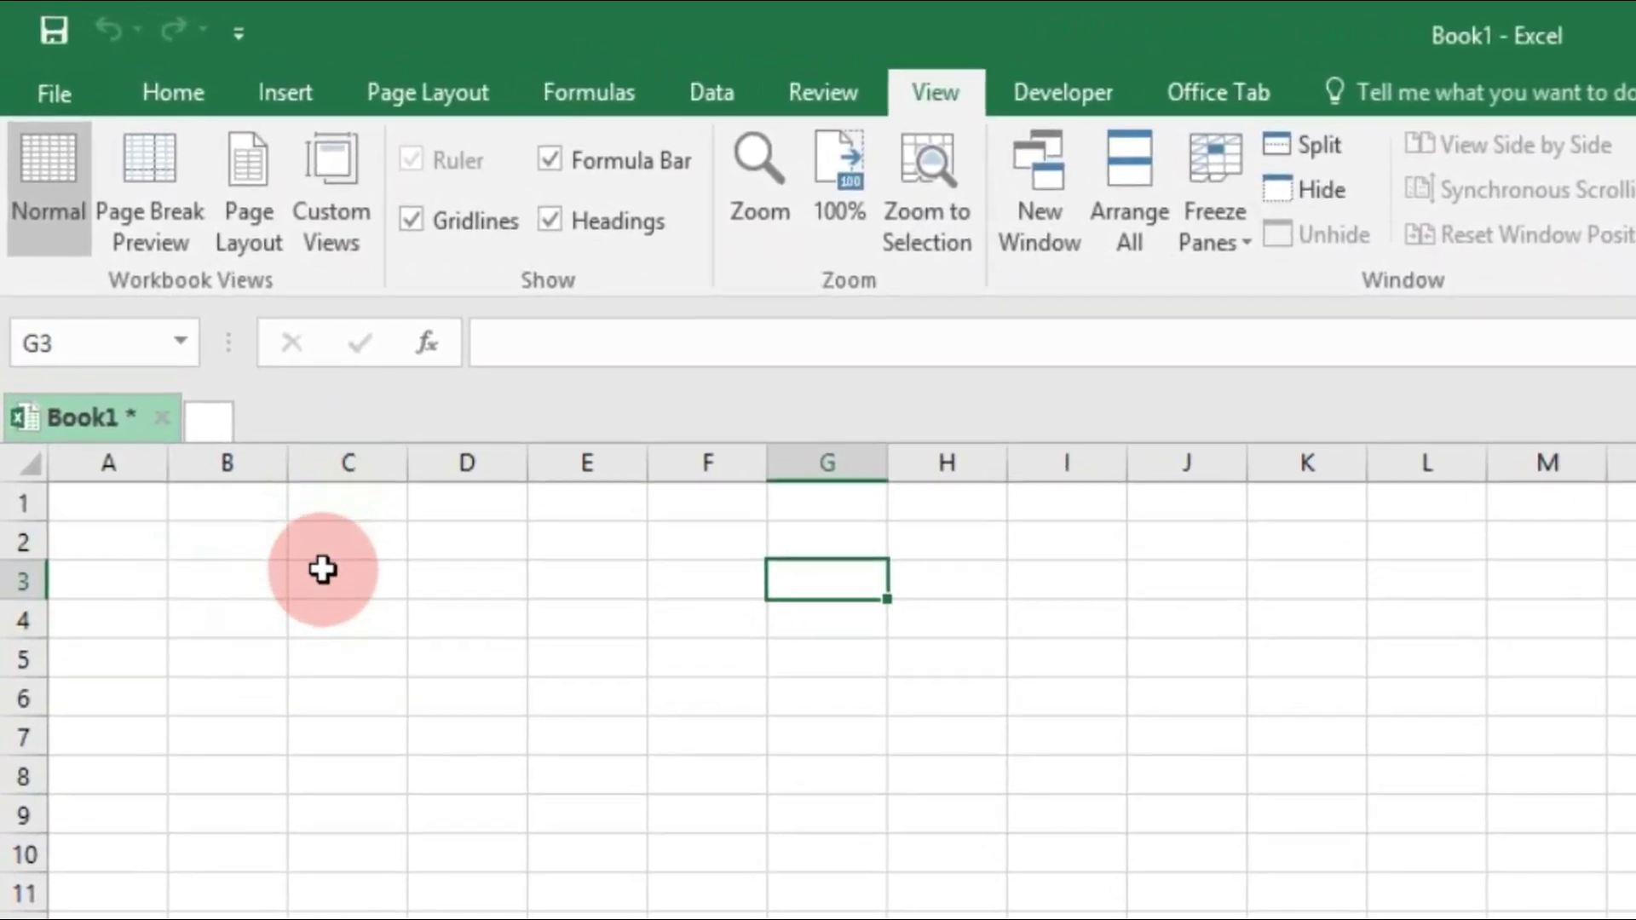
left_click(278, 494)
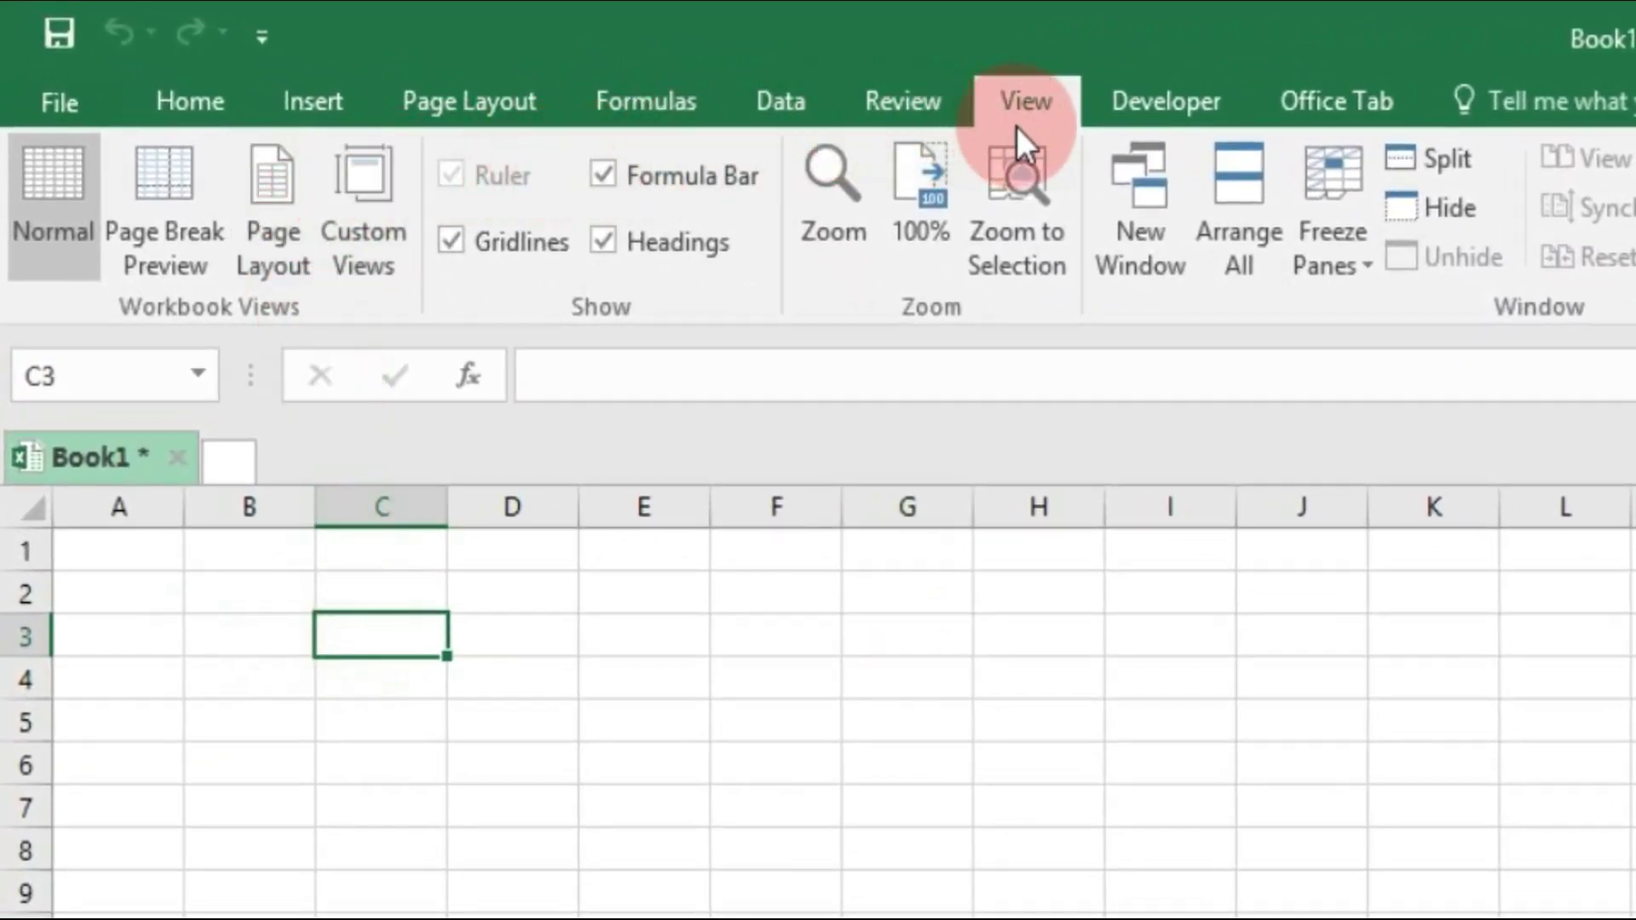
left_click(1333, 233)
left_click(1397, 315)
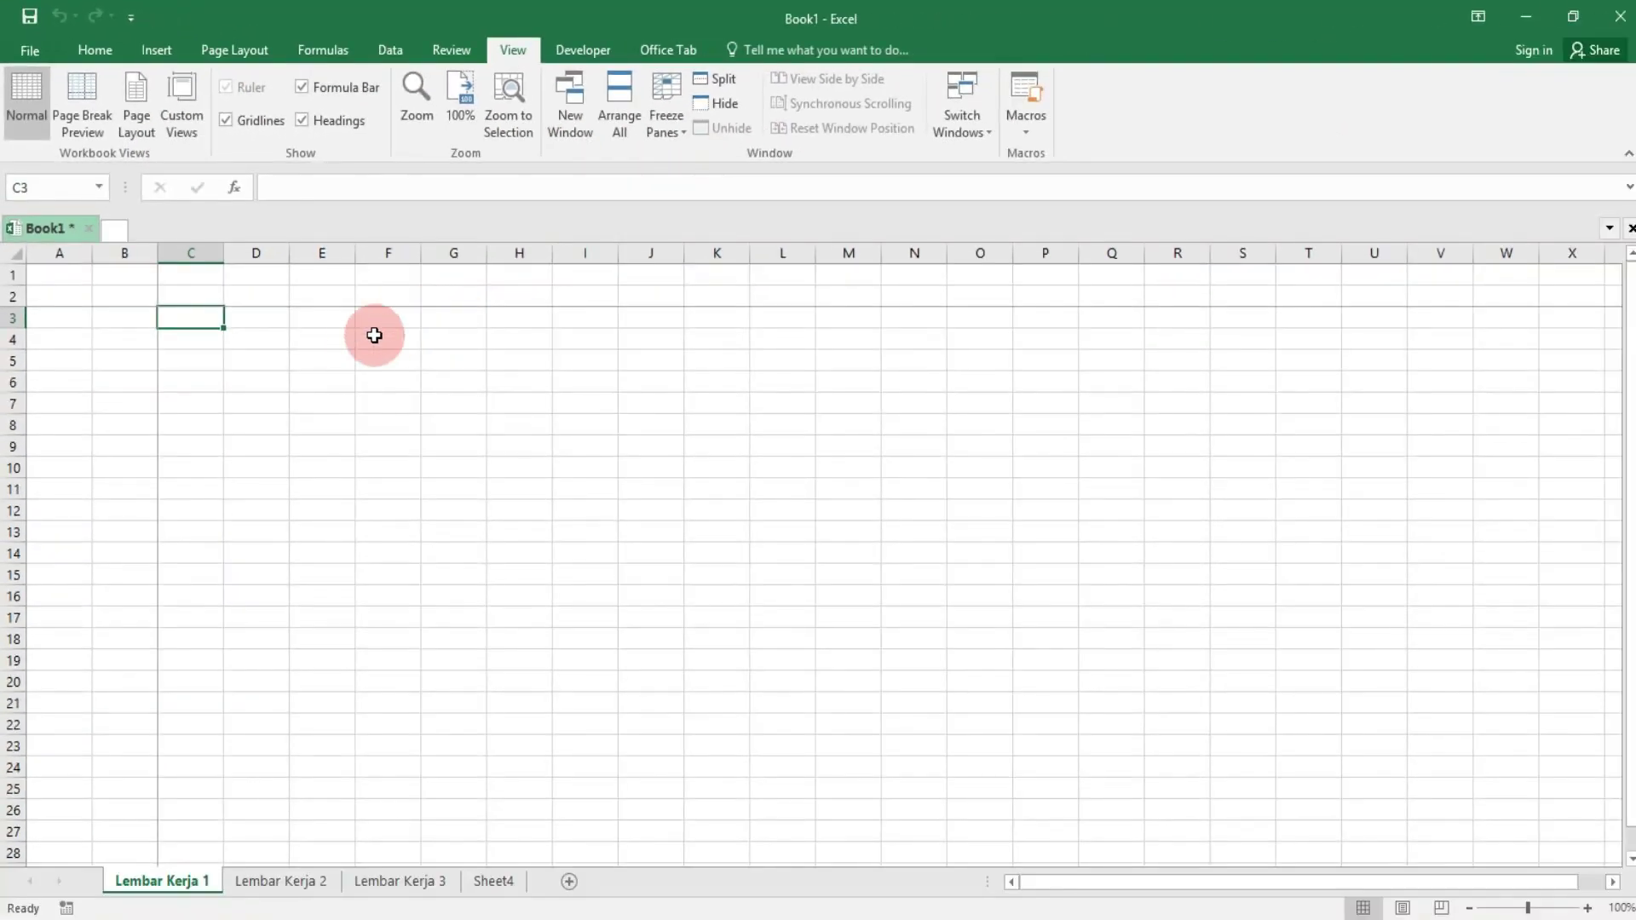
- Check that rows 1–2 and columns A–B stay in place while browsing Lembar Kerja 1, and unfreeze the panes
scroll(266, 395, "down", 9)
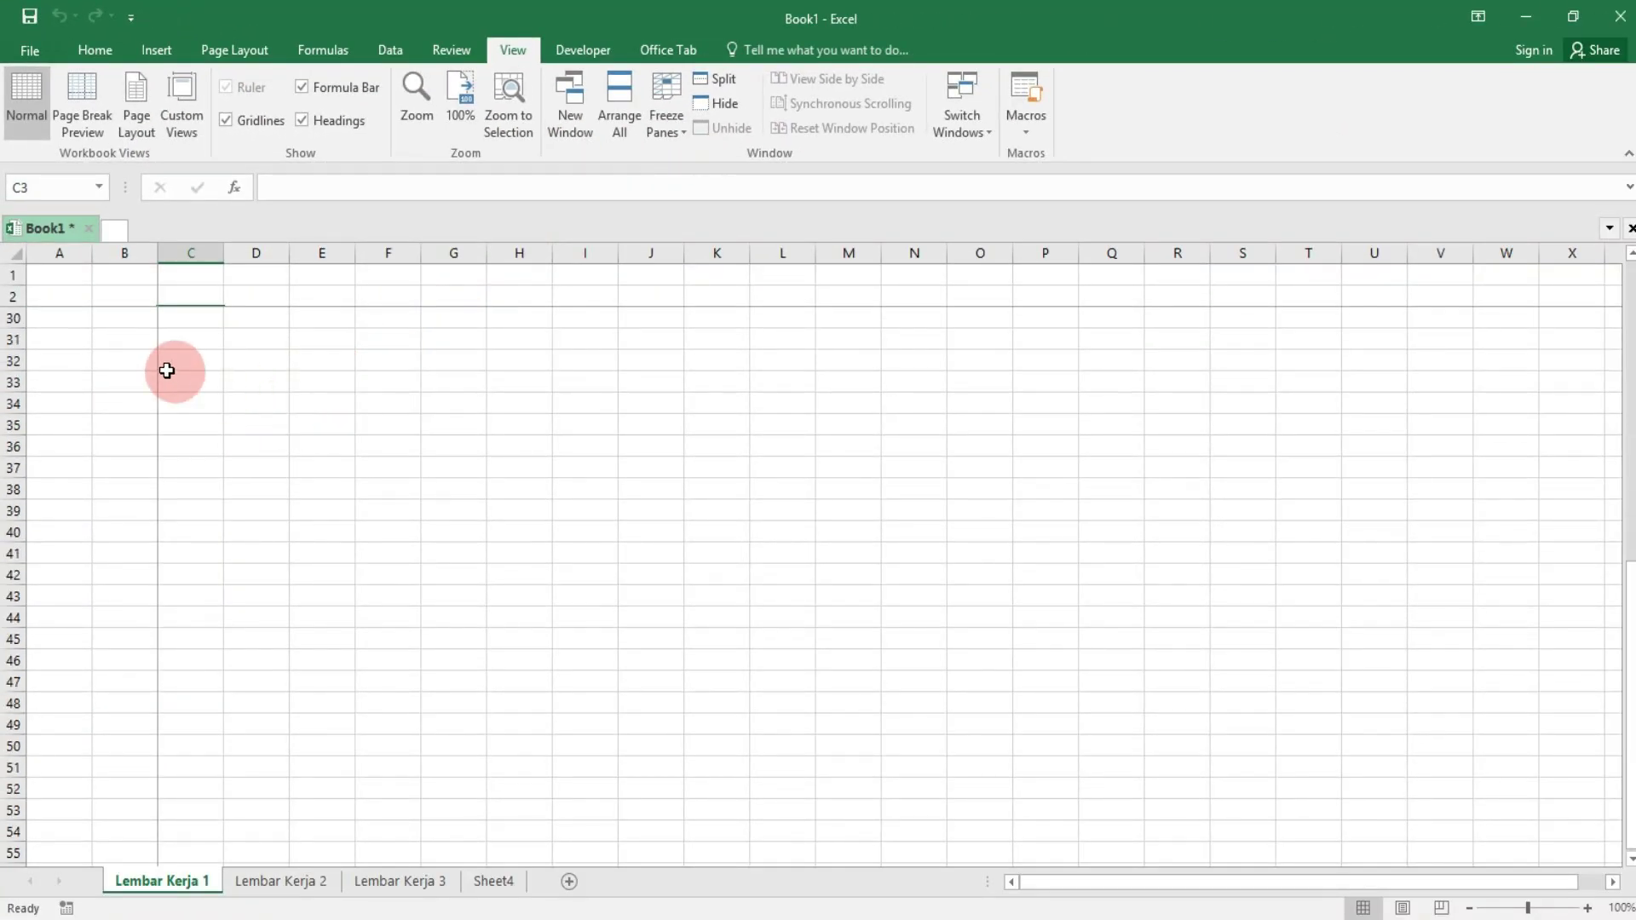
left_click_drag(363, 382, 119, 297)
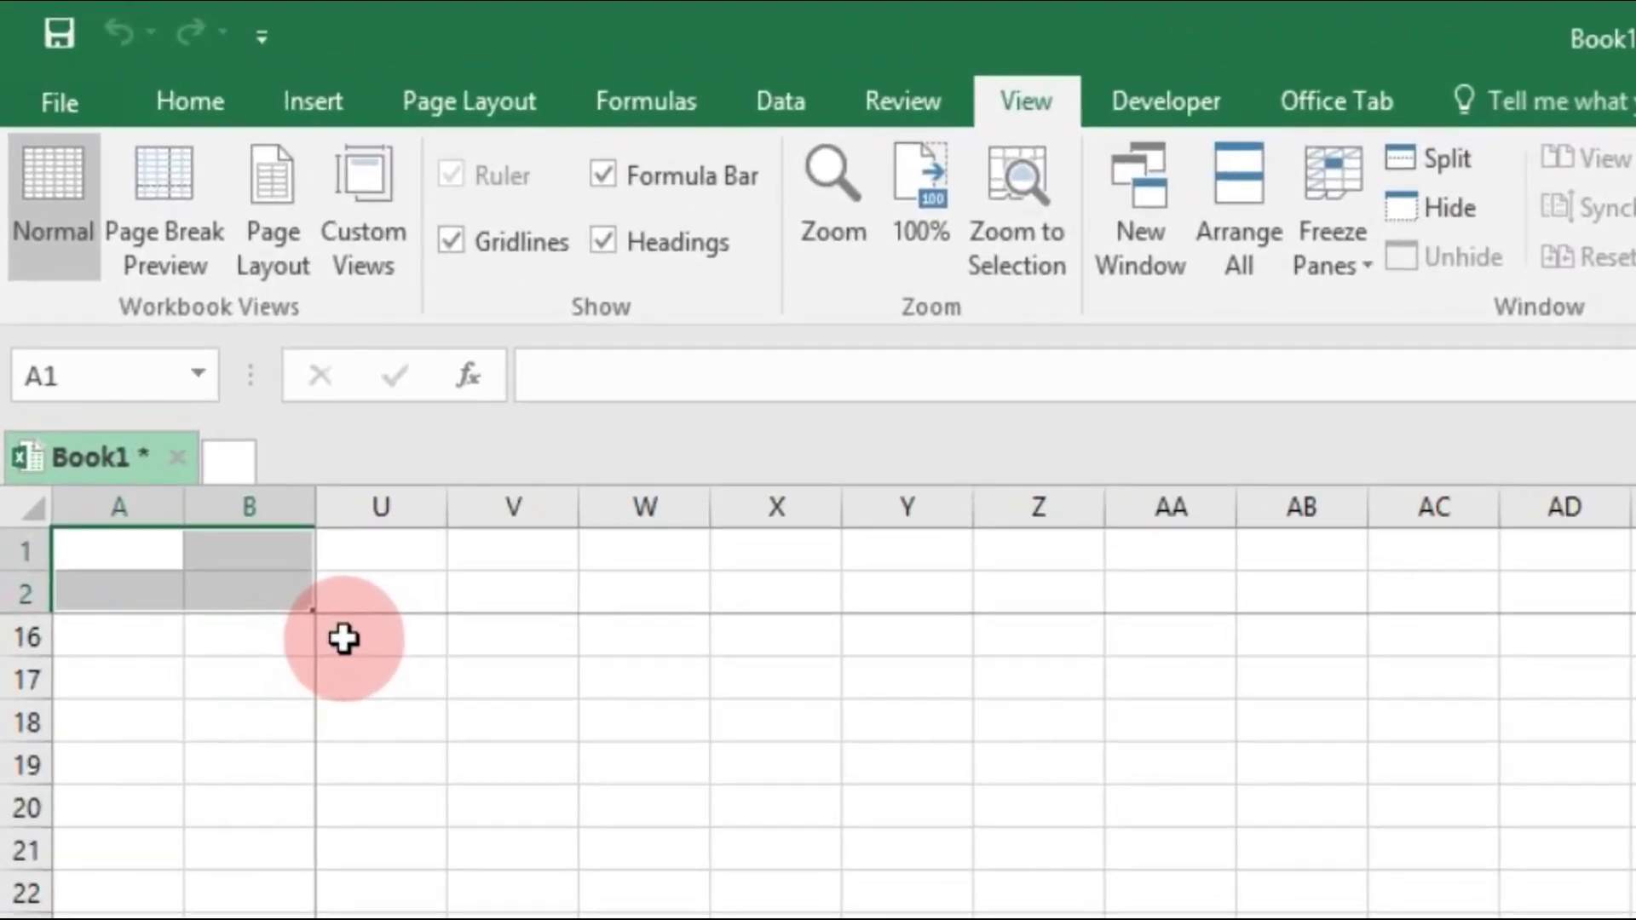
left_click(187, 348)
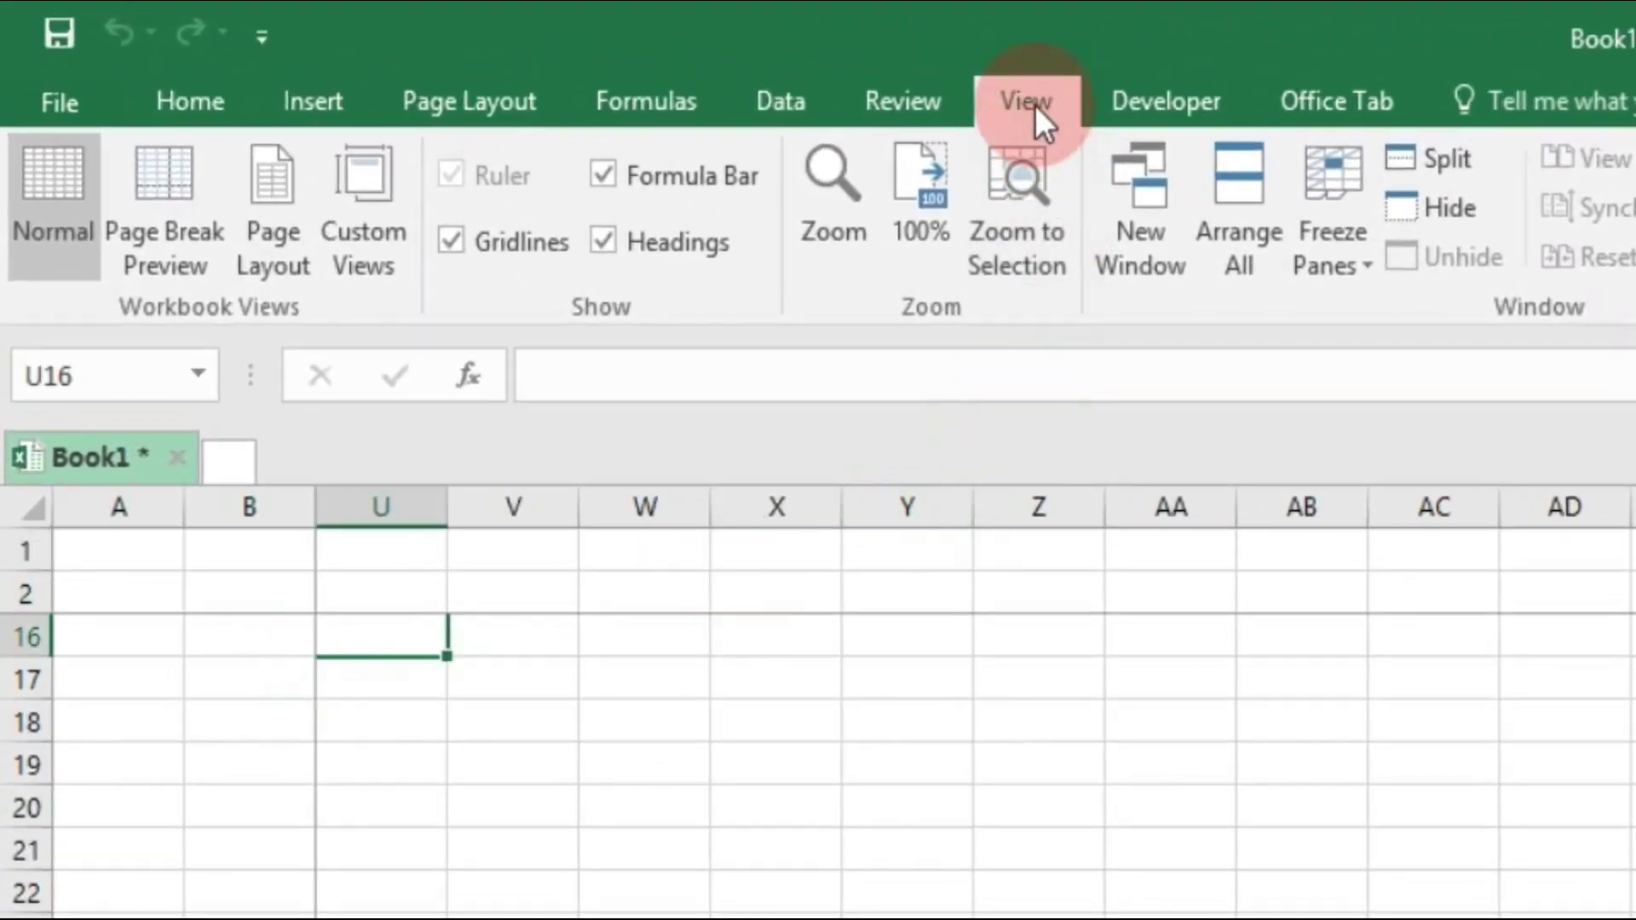
left_click(1337, 266)
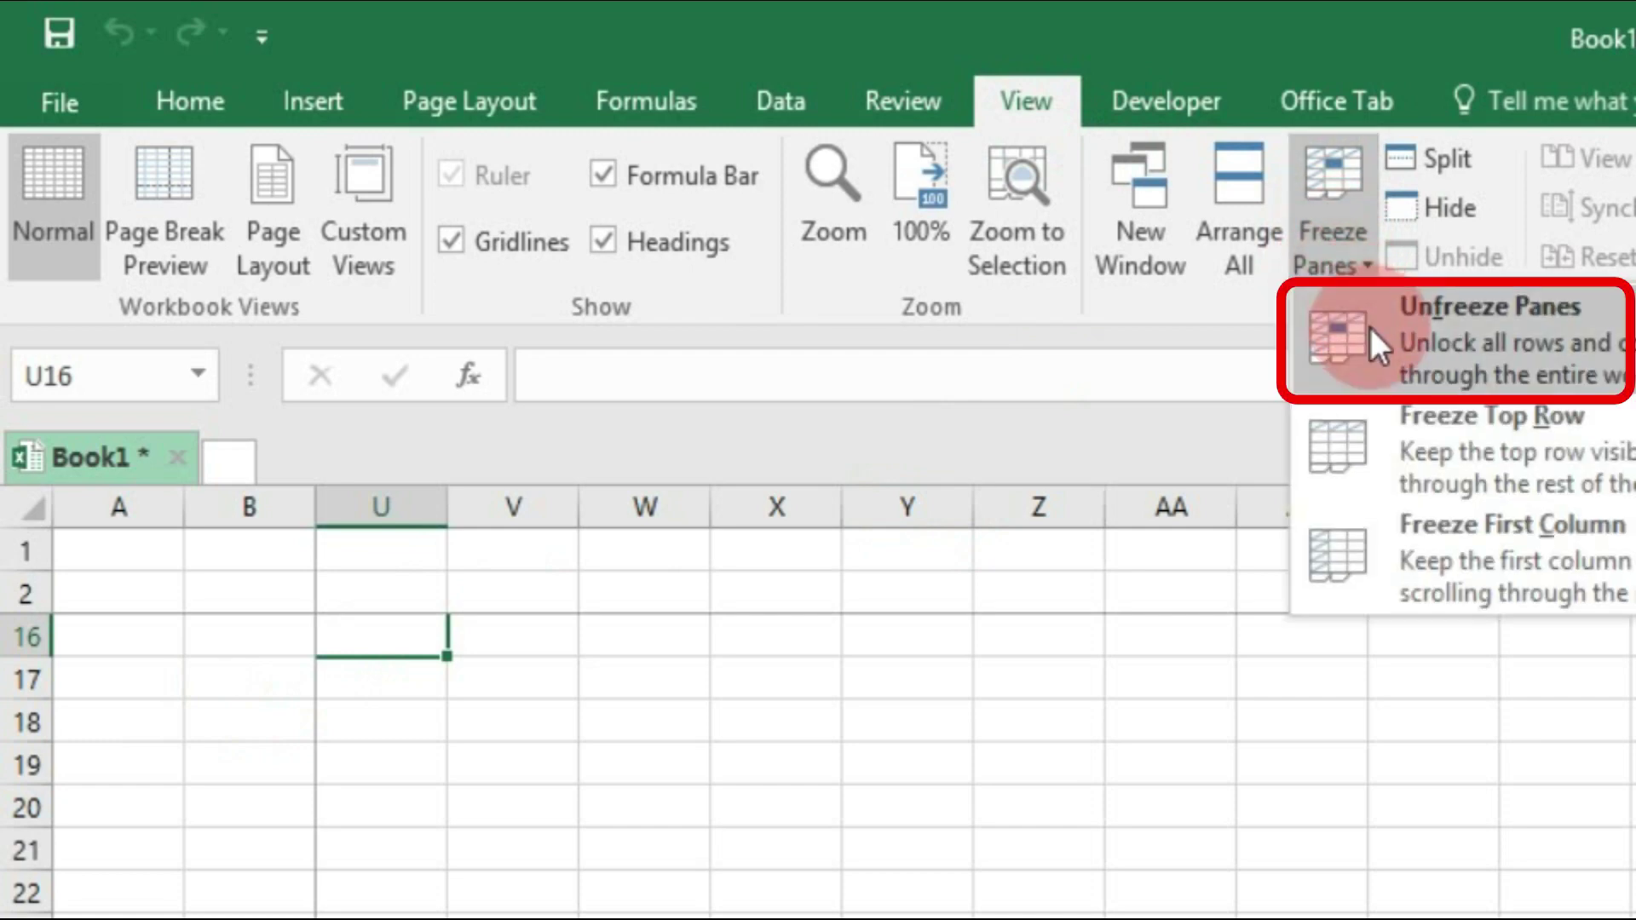
left_click(1371, 327)
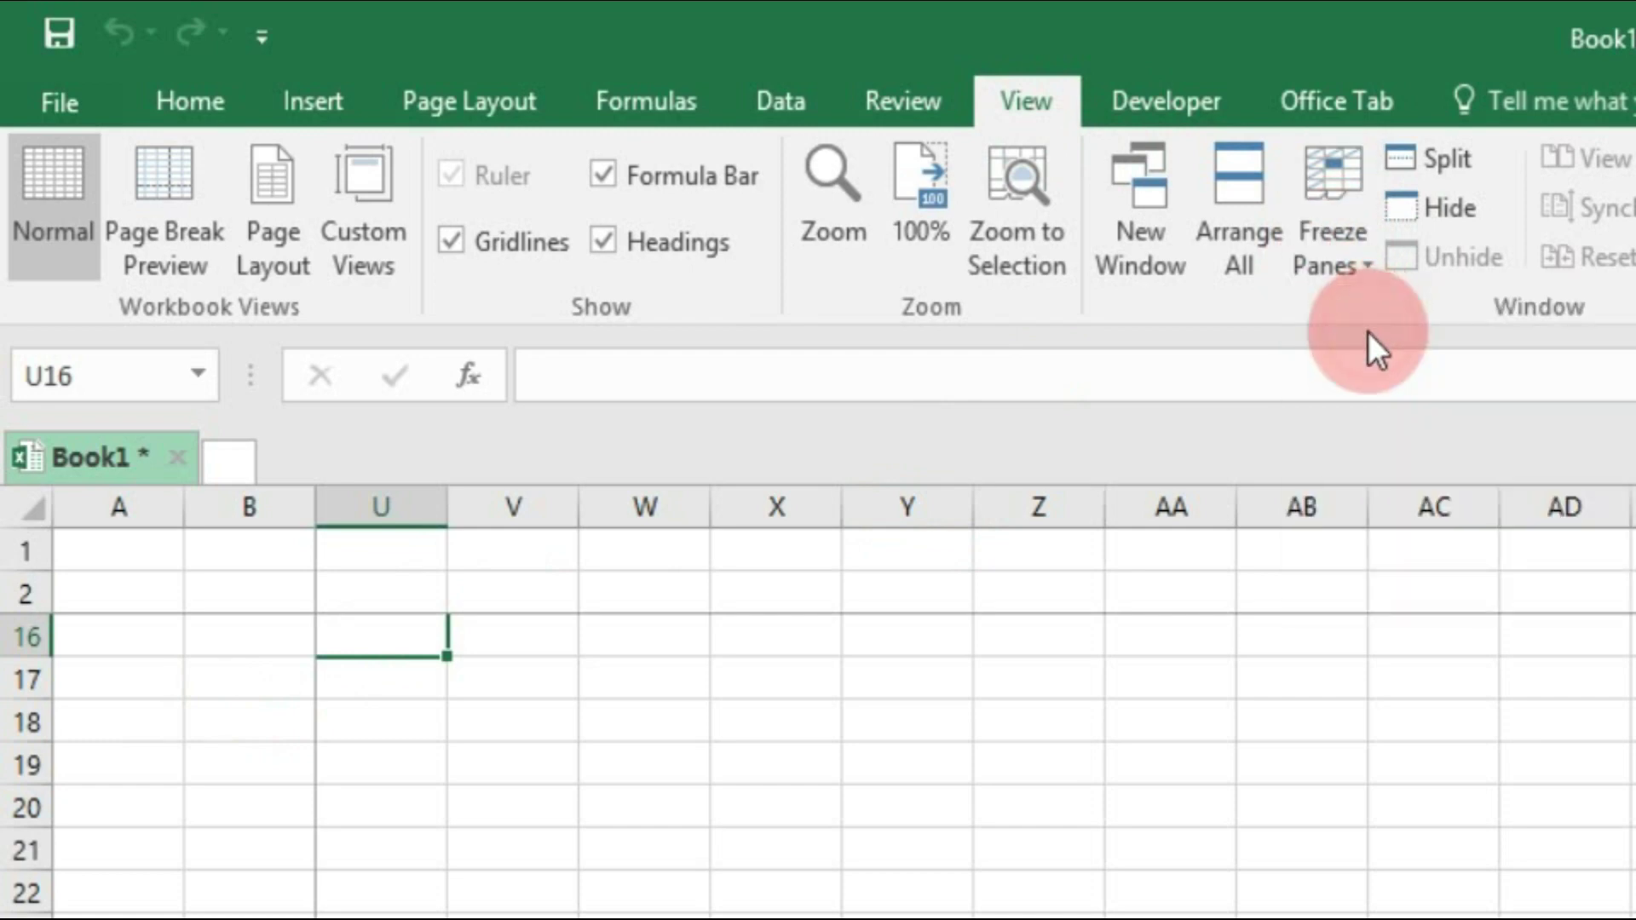
left_click(542, 638)
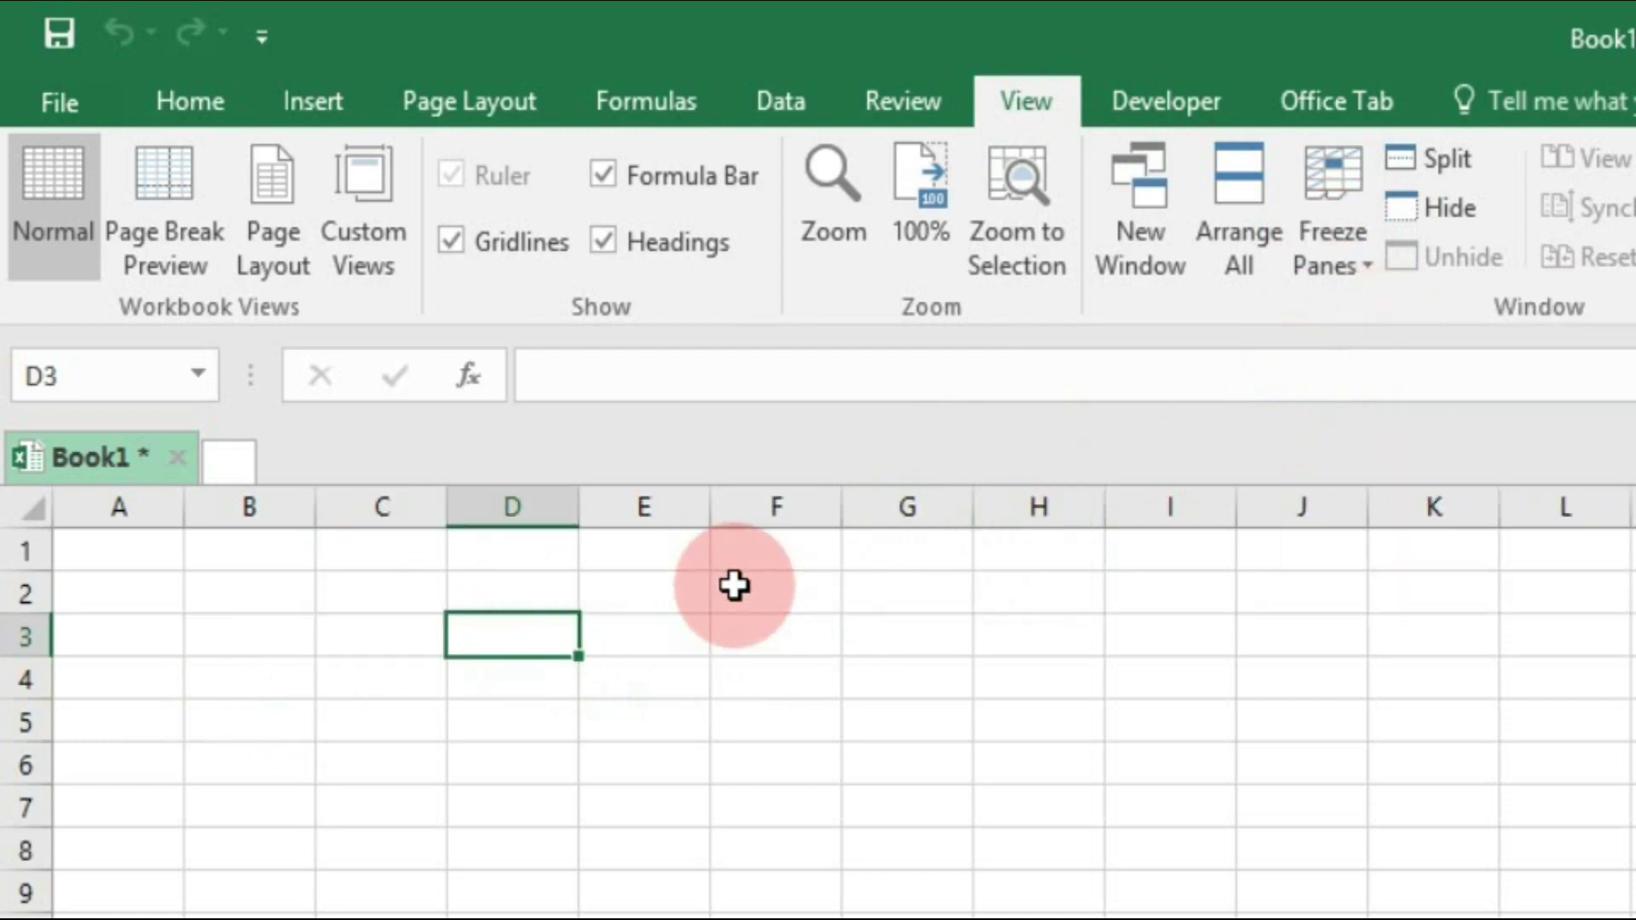
- Freeze only the top row of the Lembar Kerja 1 sheet
left_click(25, 552)
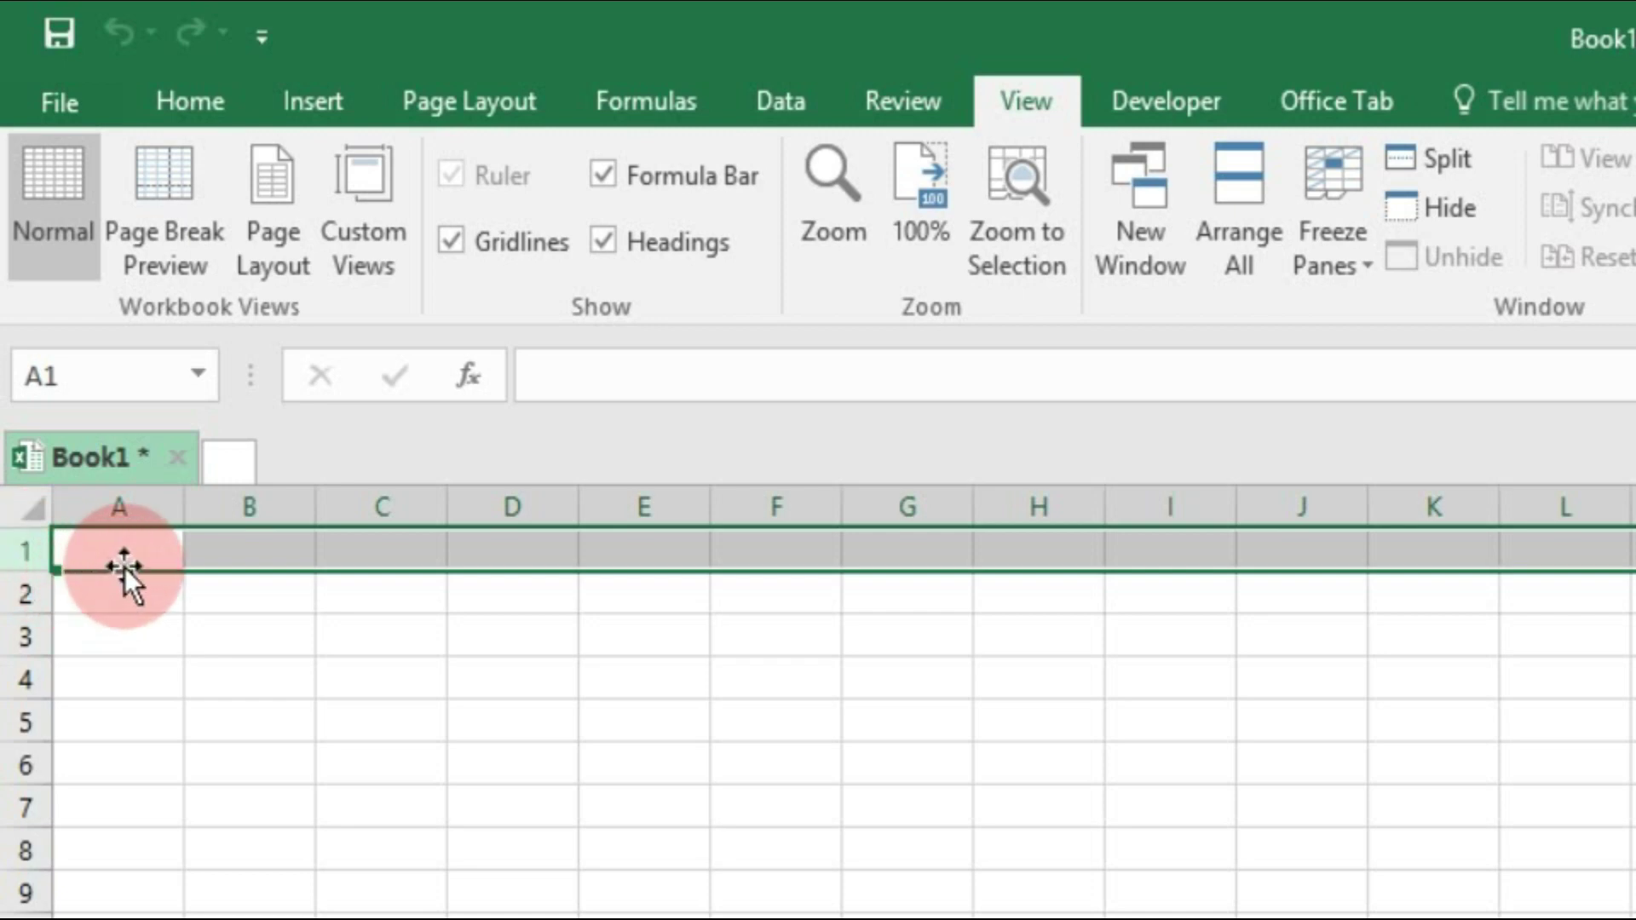
left_click(764, 612)
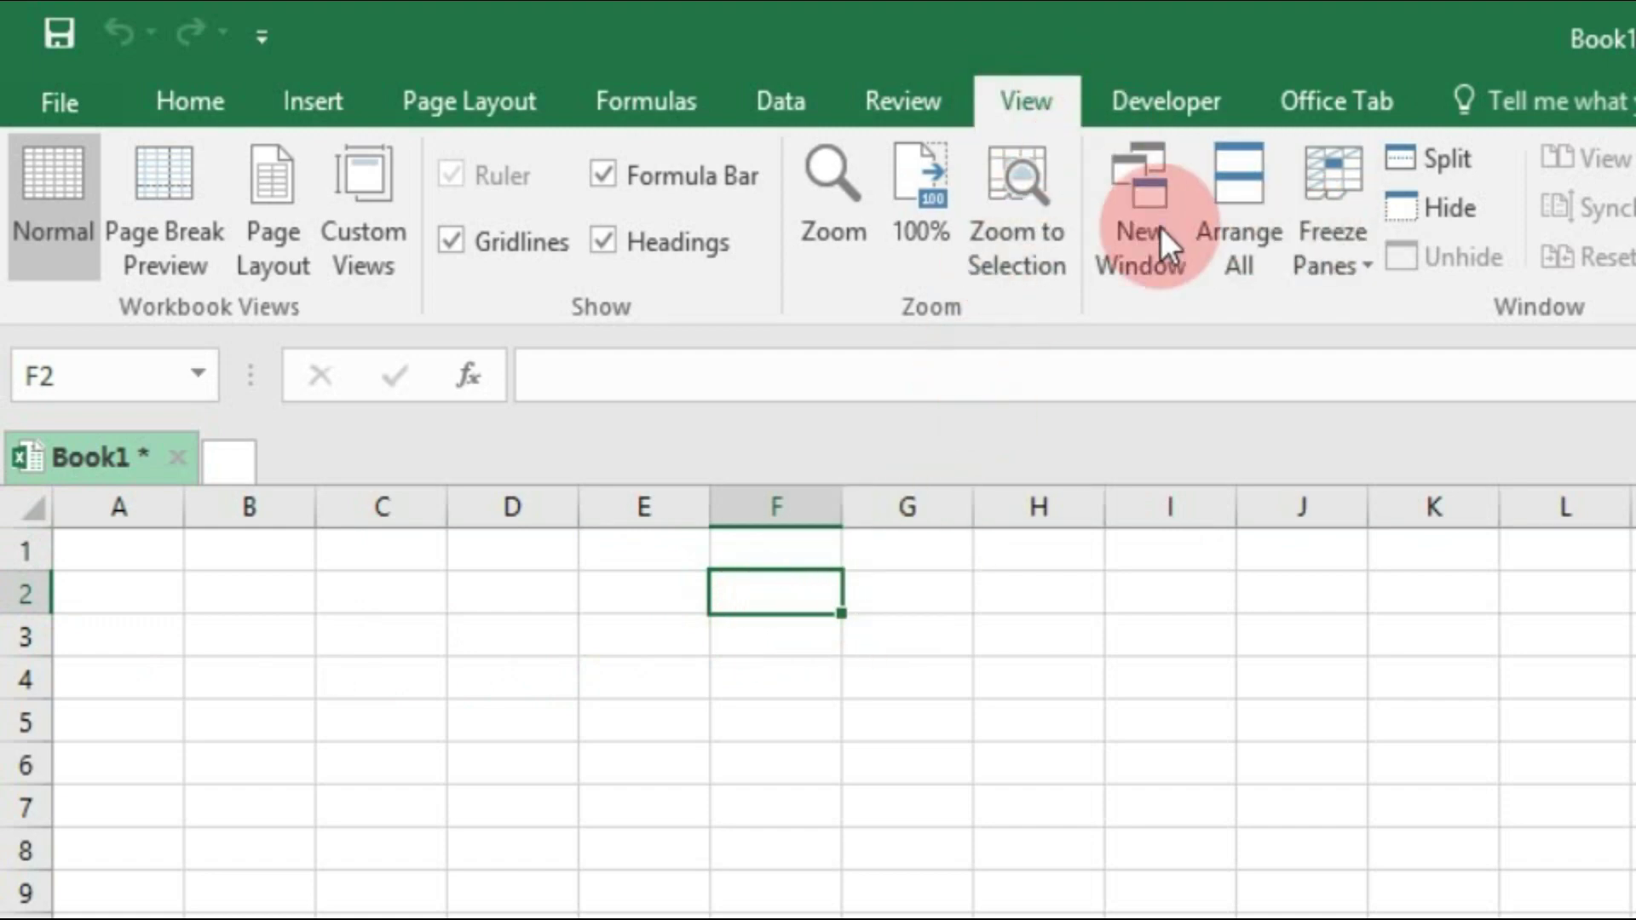
left_click(1353, 242)
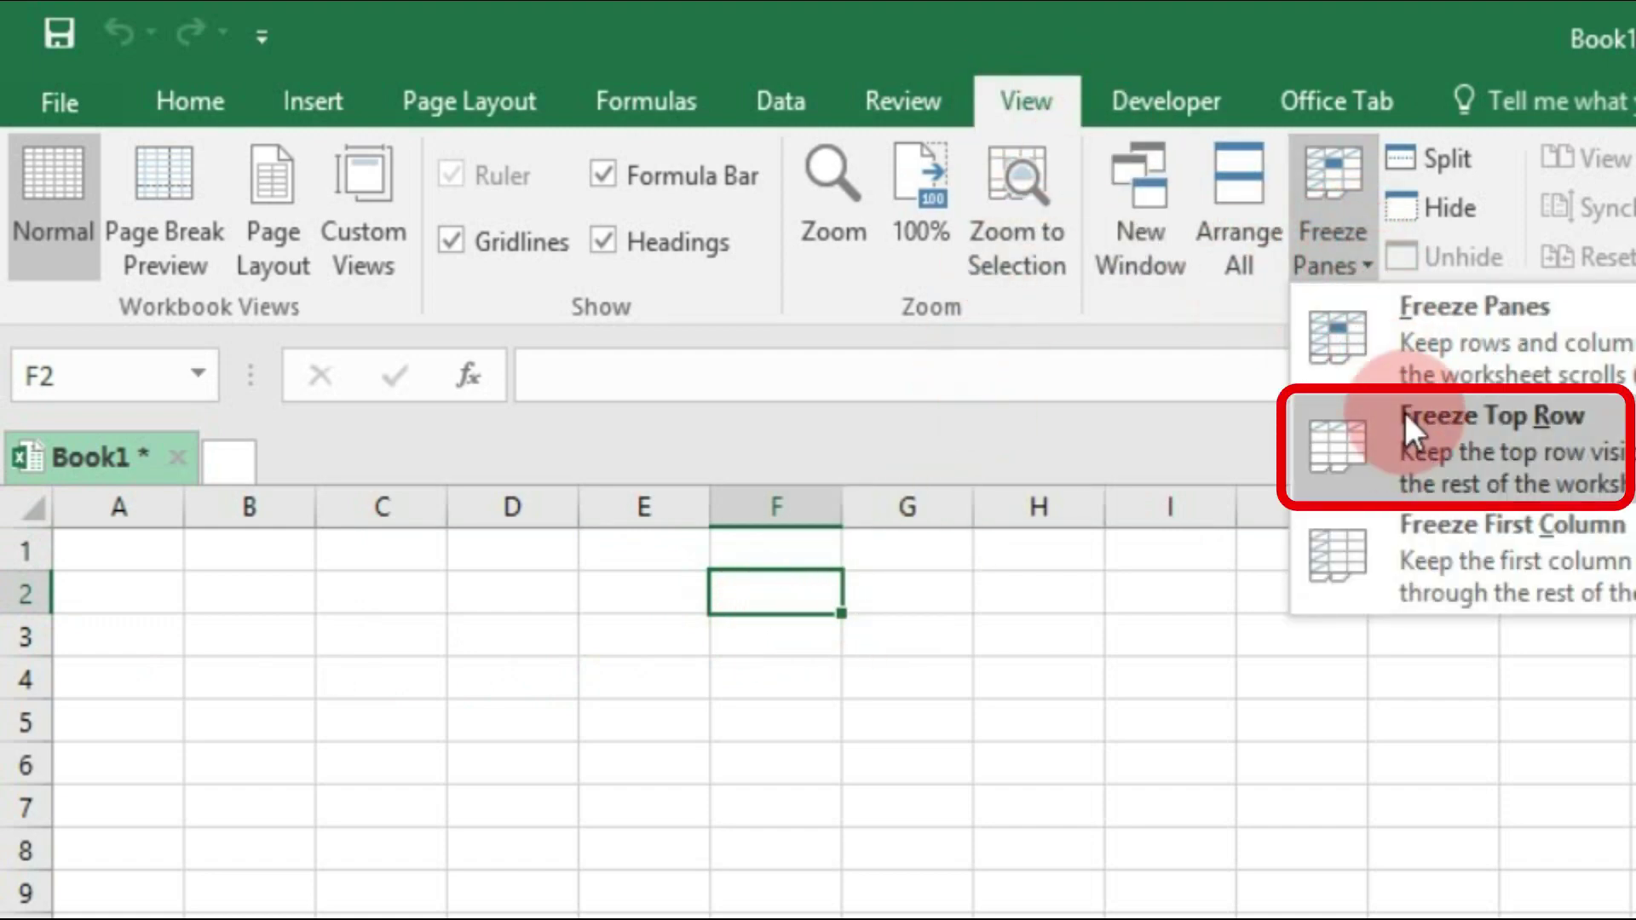
left_click(1407, 436)
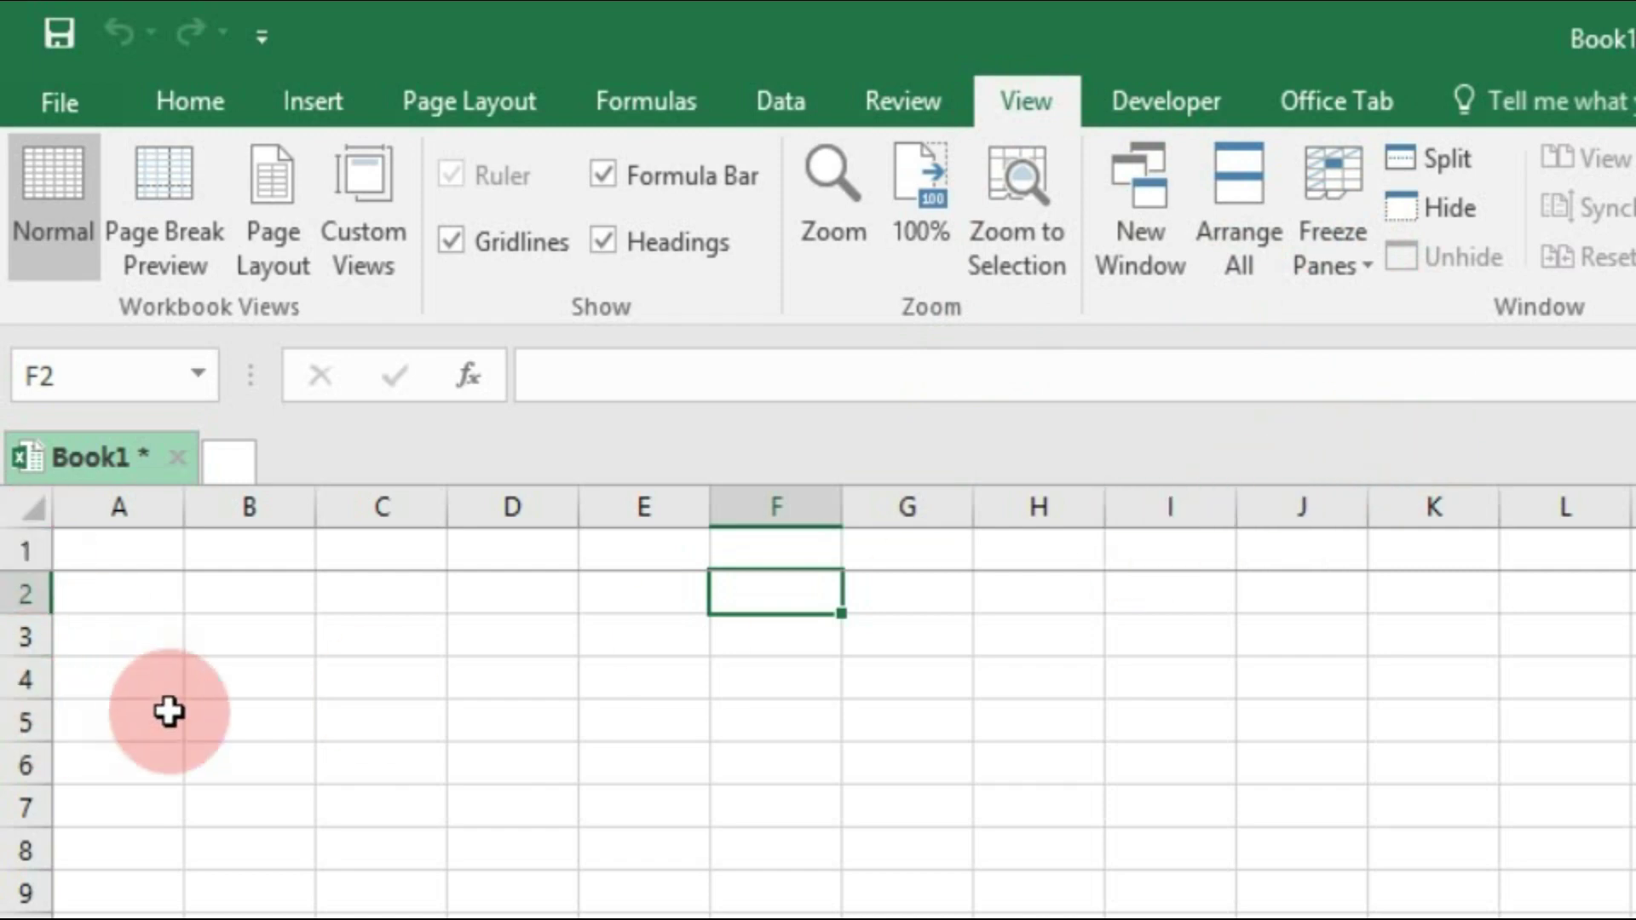
- Check that row 1 stays in place while browsing down Lembar Kerja 1, and unfreeze the panes
scroll(183, 750, "down", 2)
scroll(201, 805, "down", 2)
left_click(29, 588)
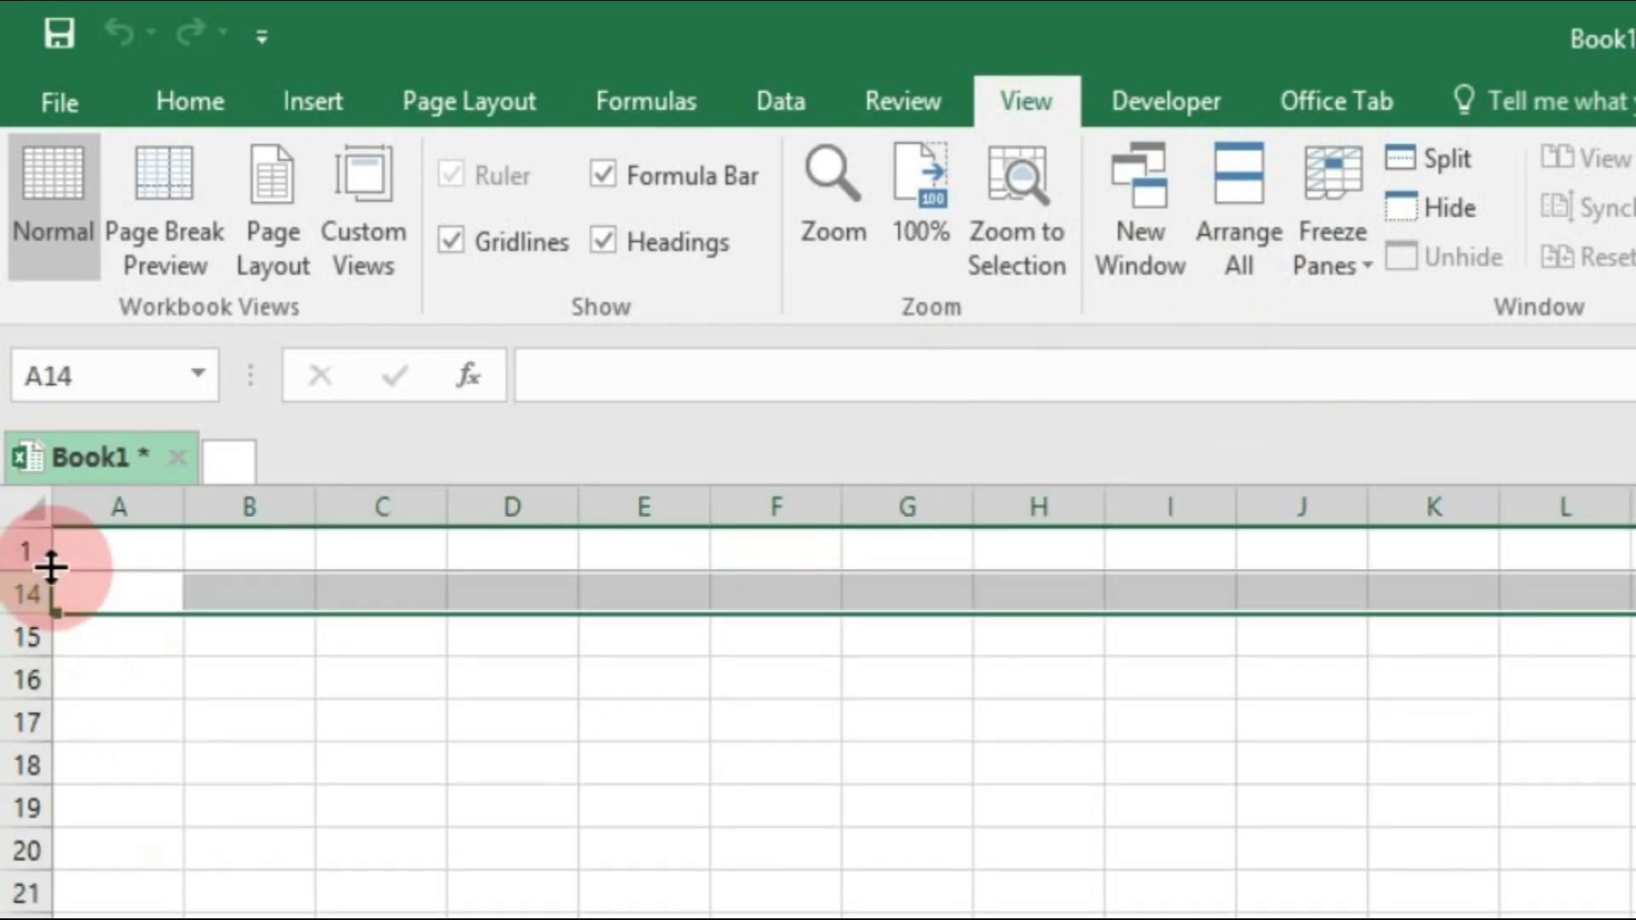
left_click(29, 550)
left_click(29, 591)
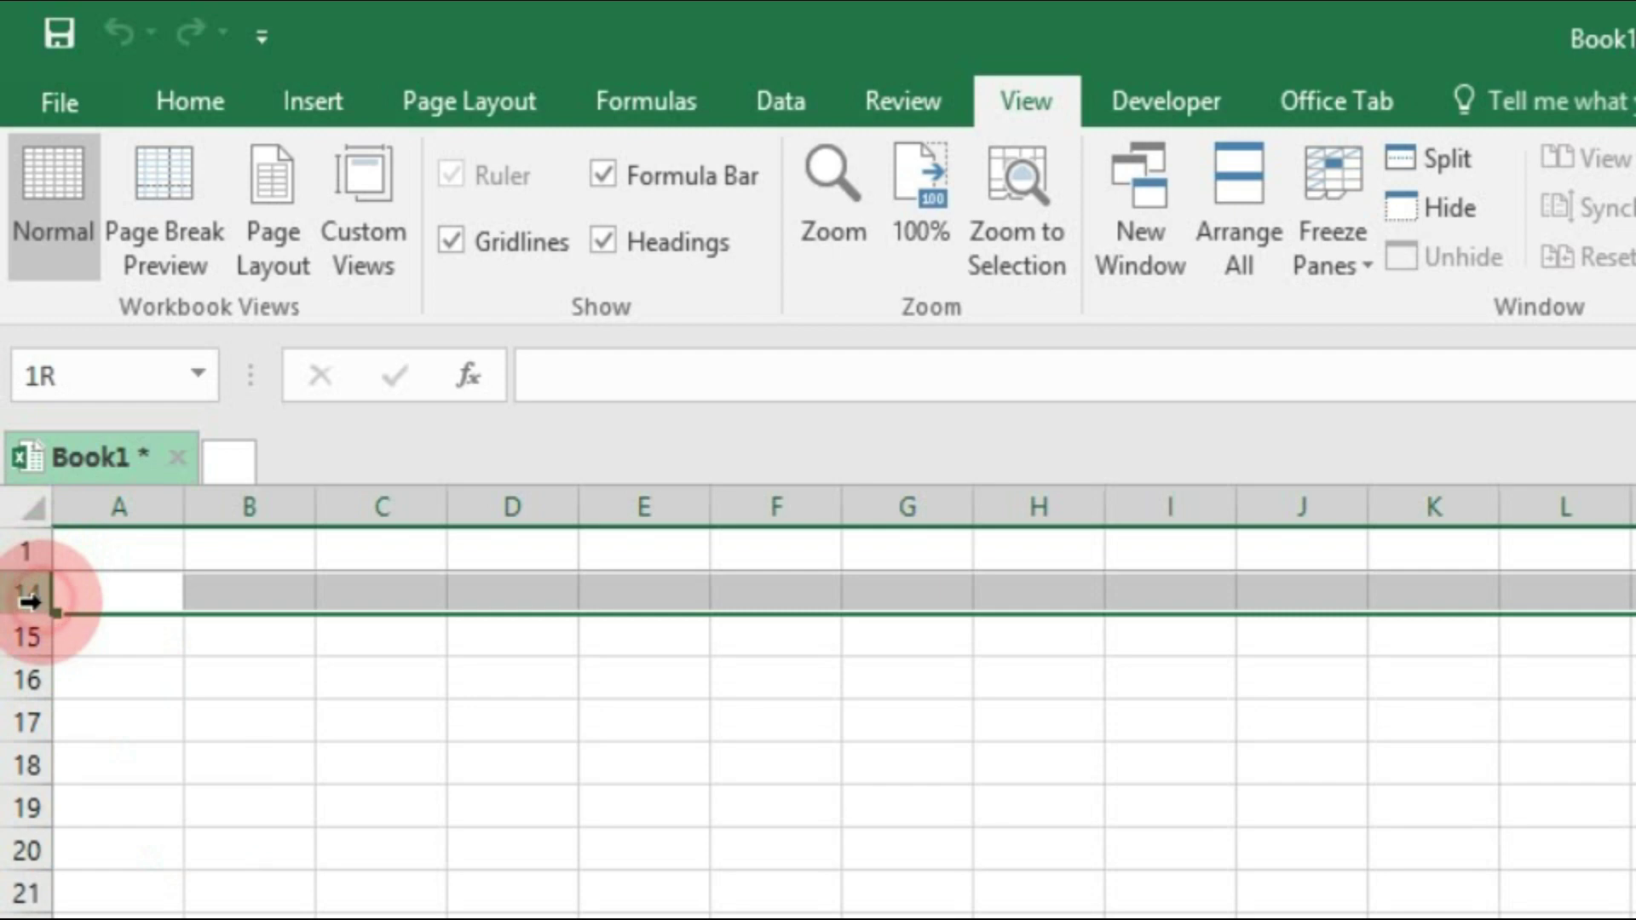
left_click(782, 639)
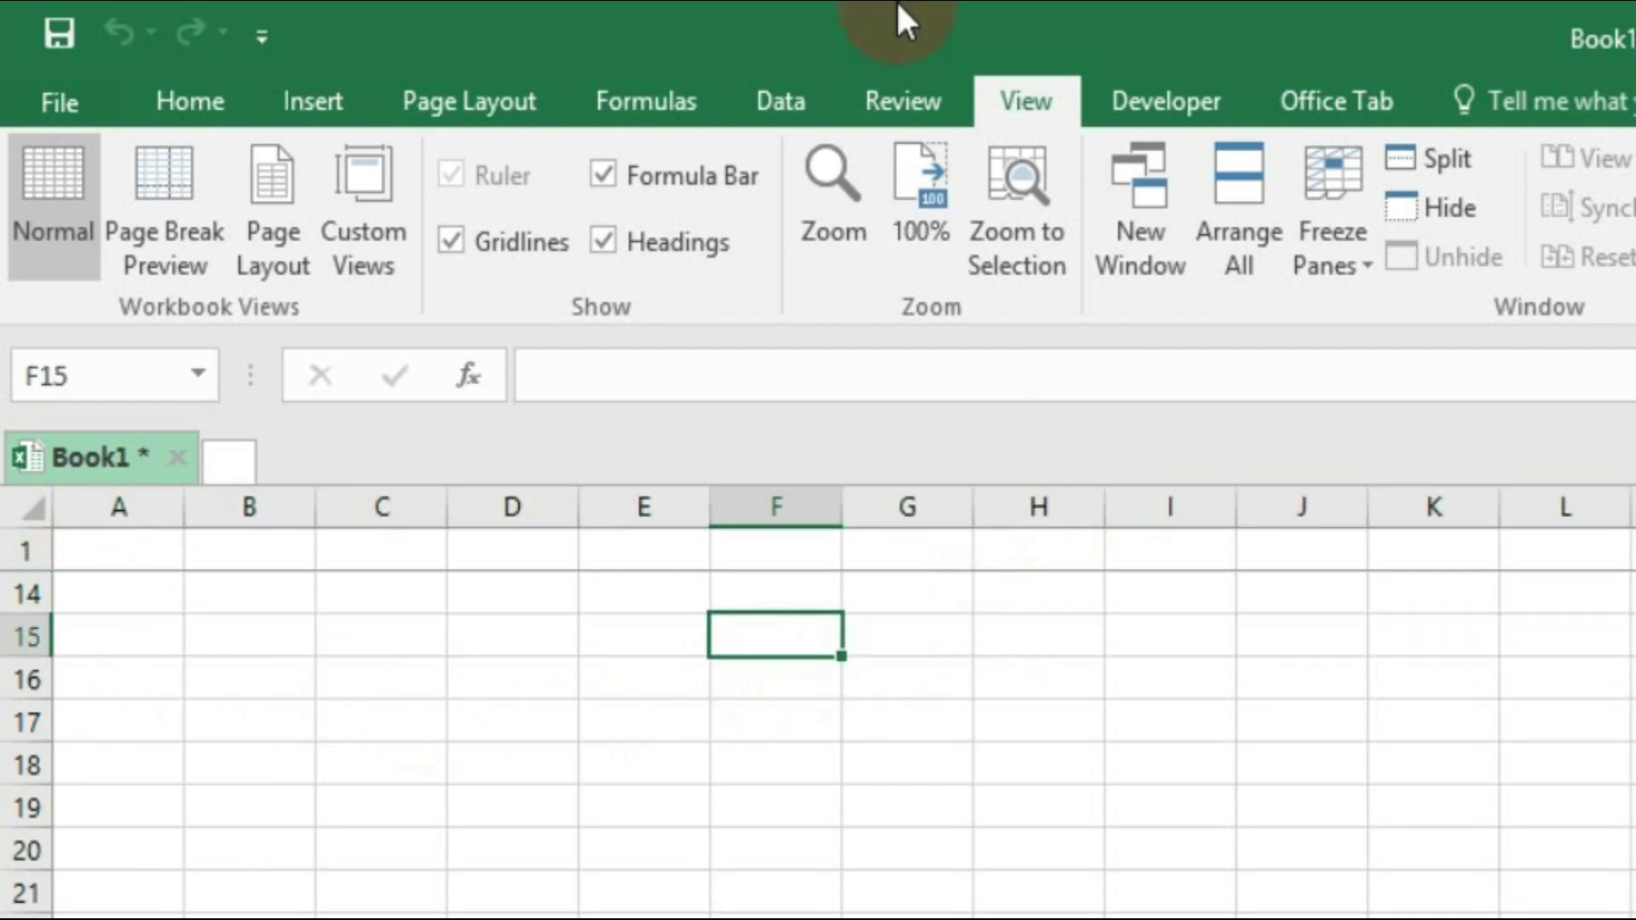
left_click(1333, 252)
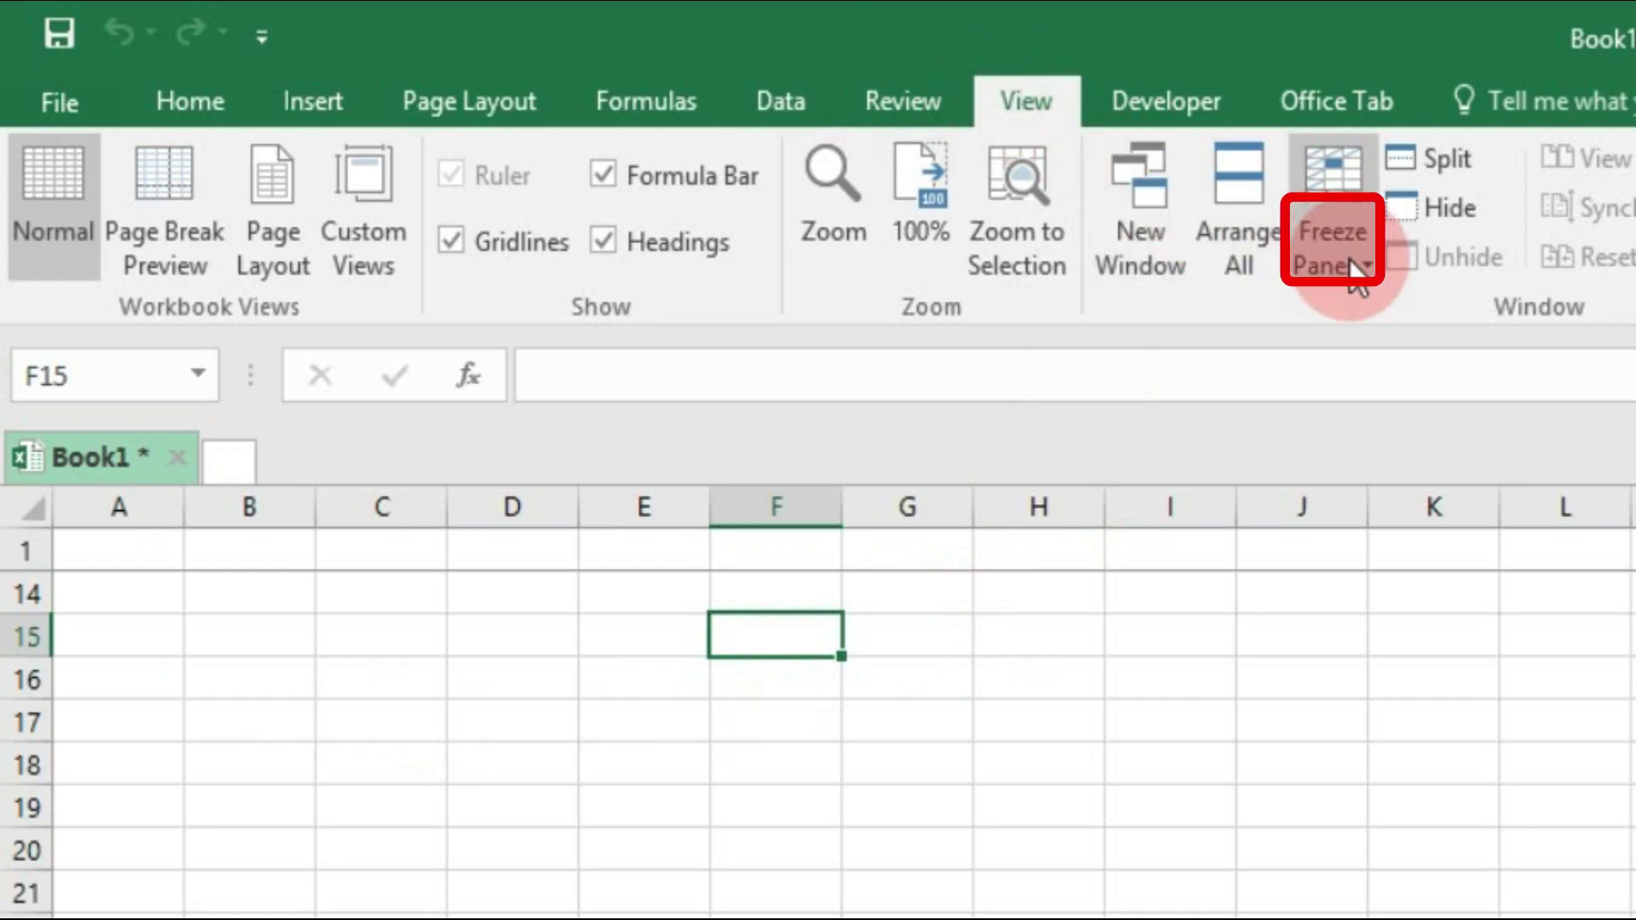
left_click(1369, 339)
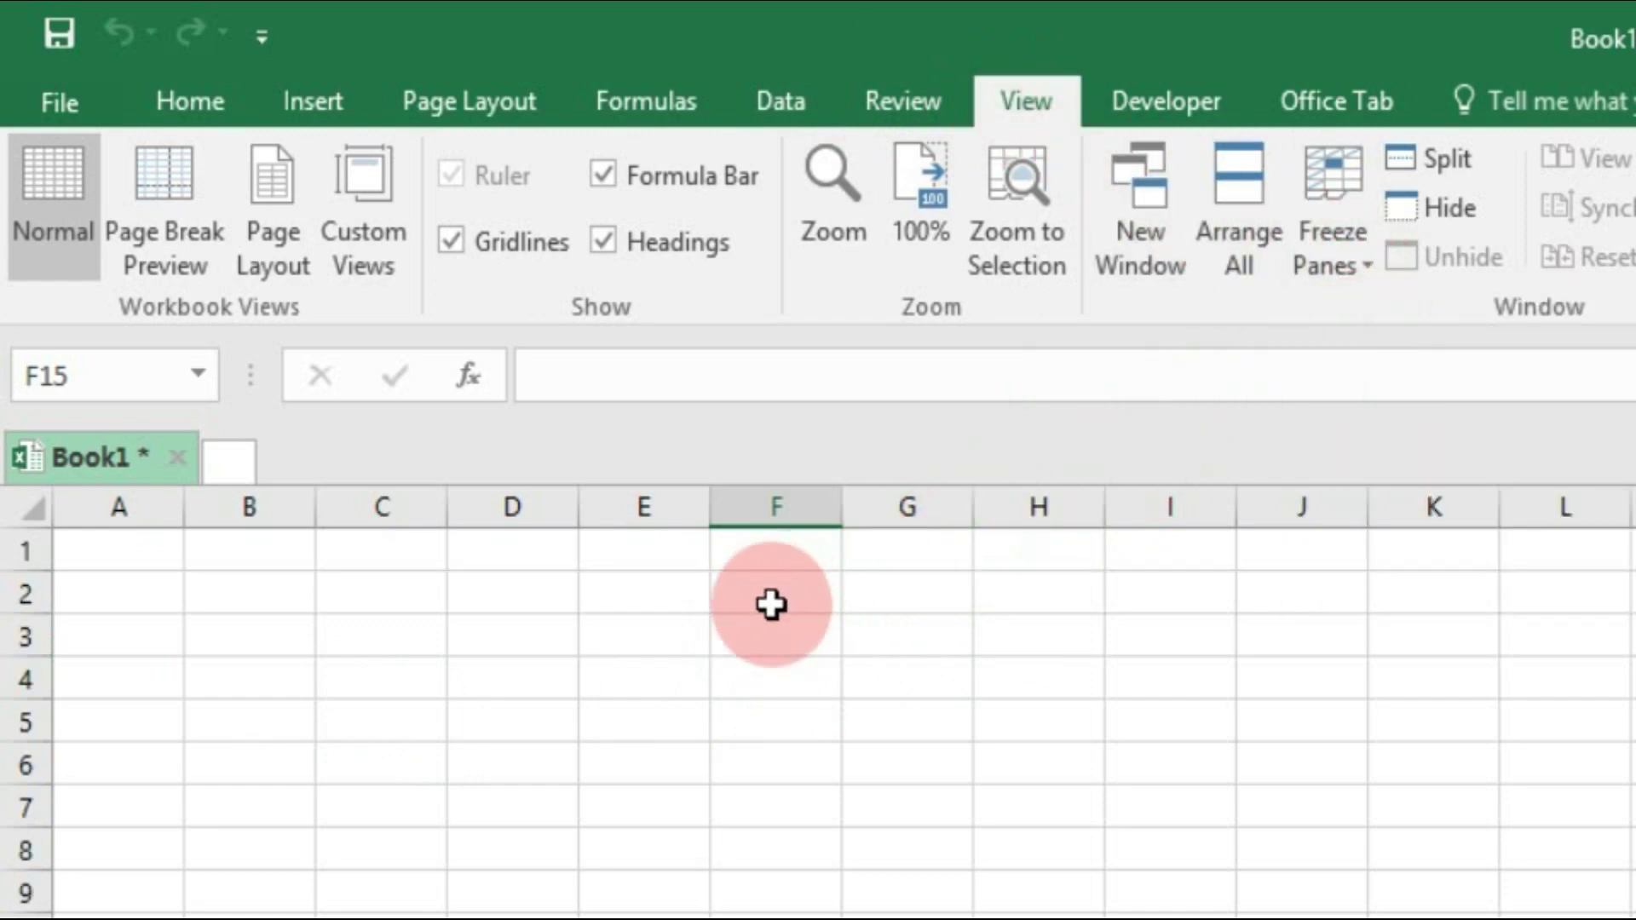
left_click(761, 637)
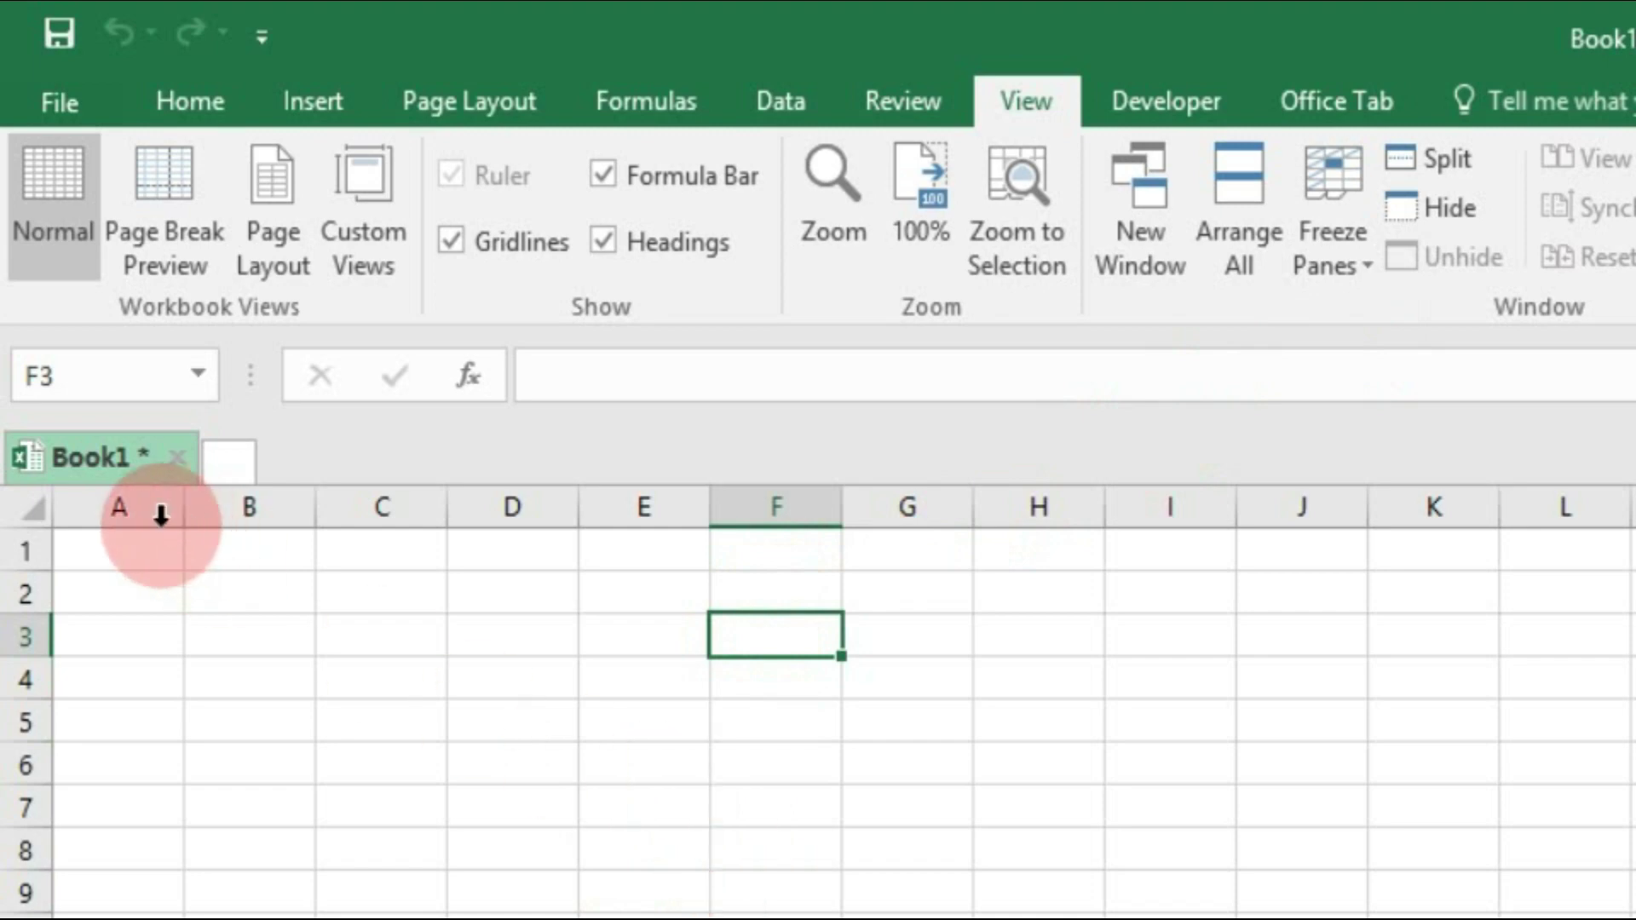
- Freeze only the first column, column A, of the Lembar Kerja 1 sheet
left_click(141, 509)
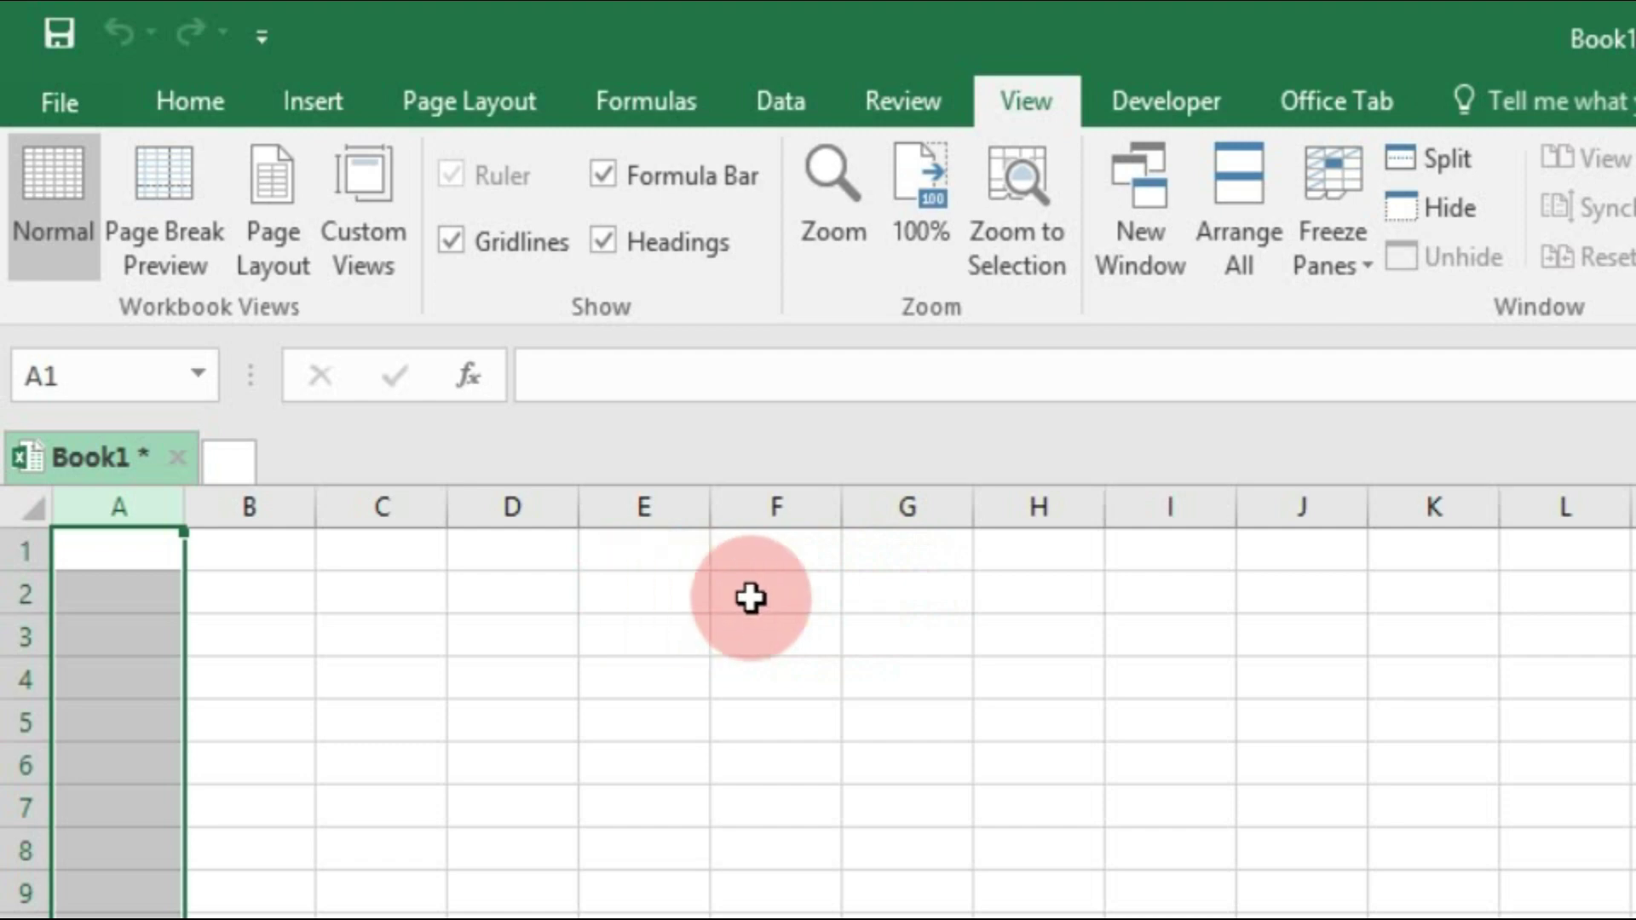
left_click(1001, 588)
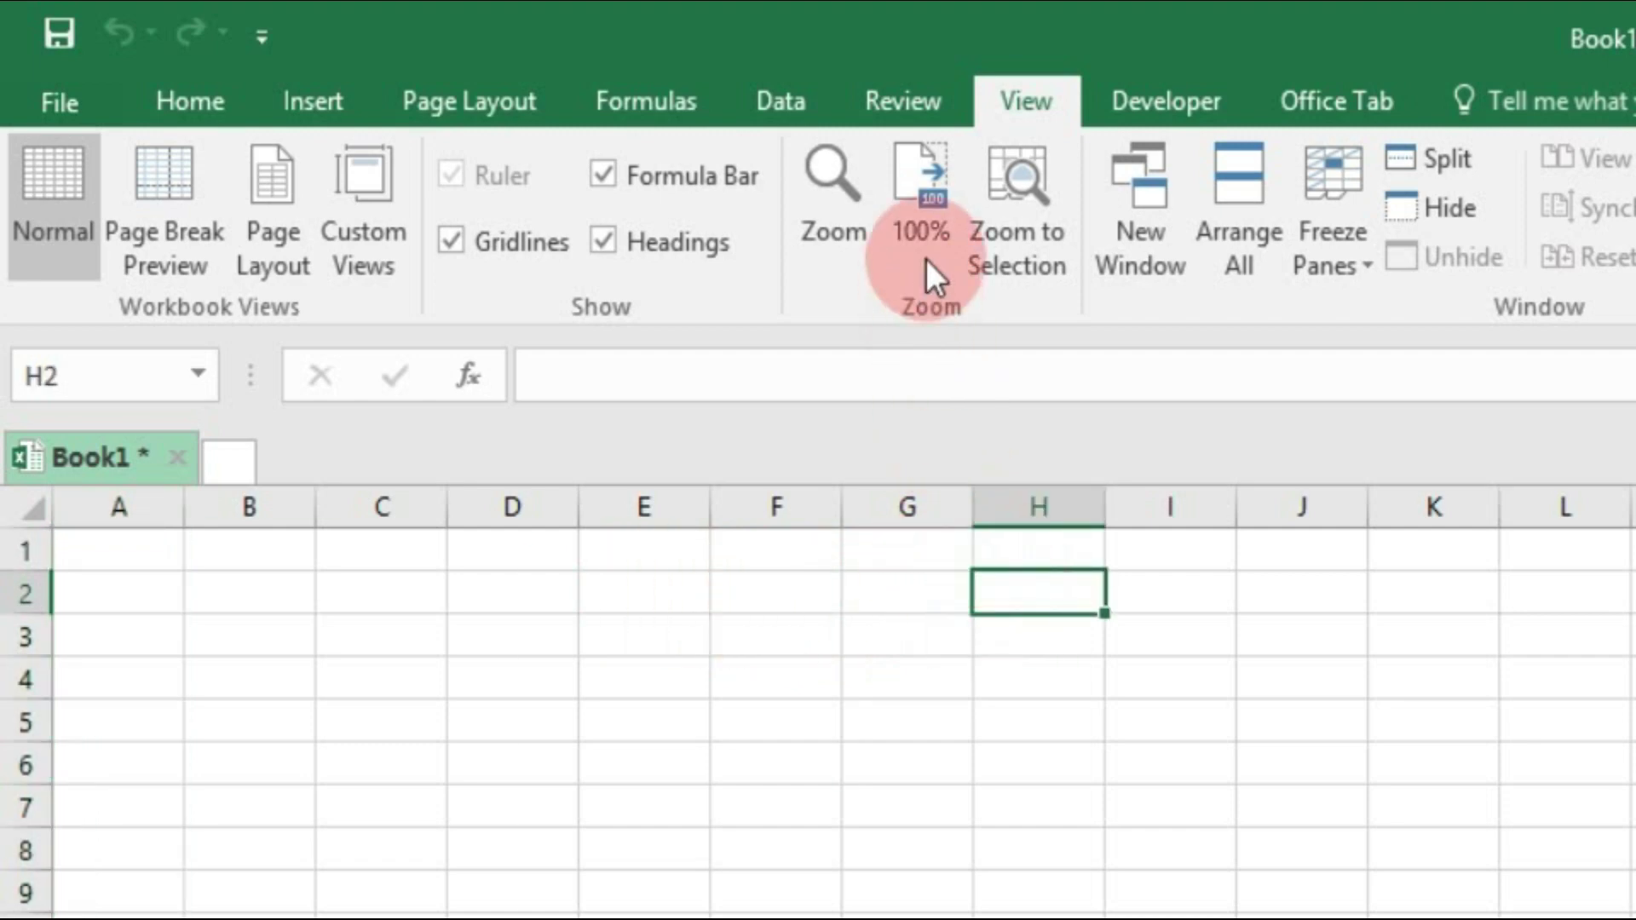
left_click(1048, 107)
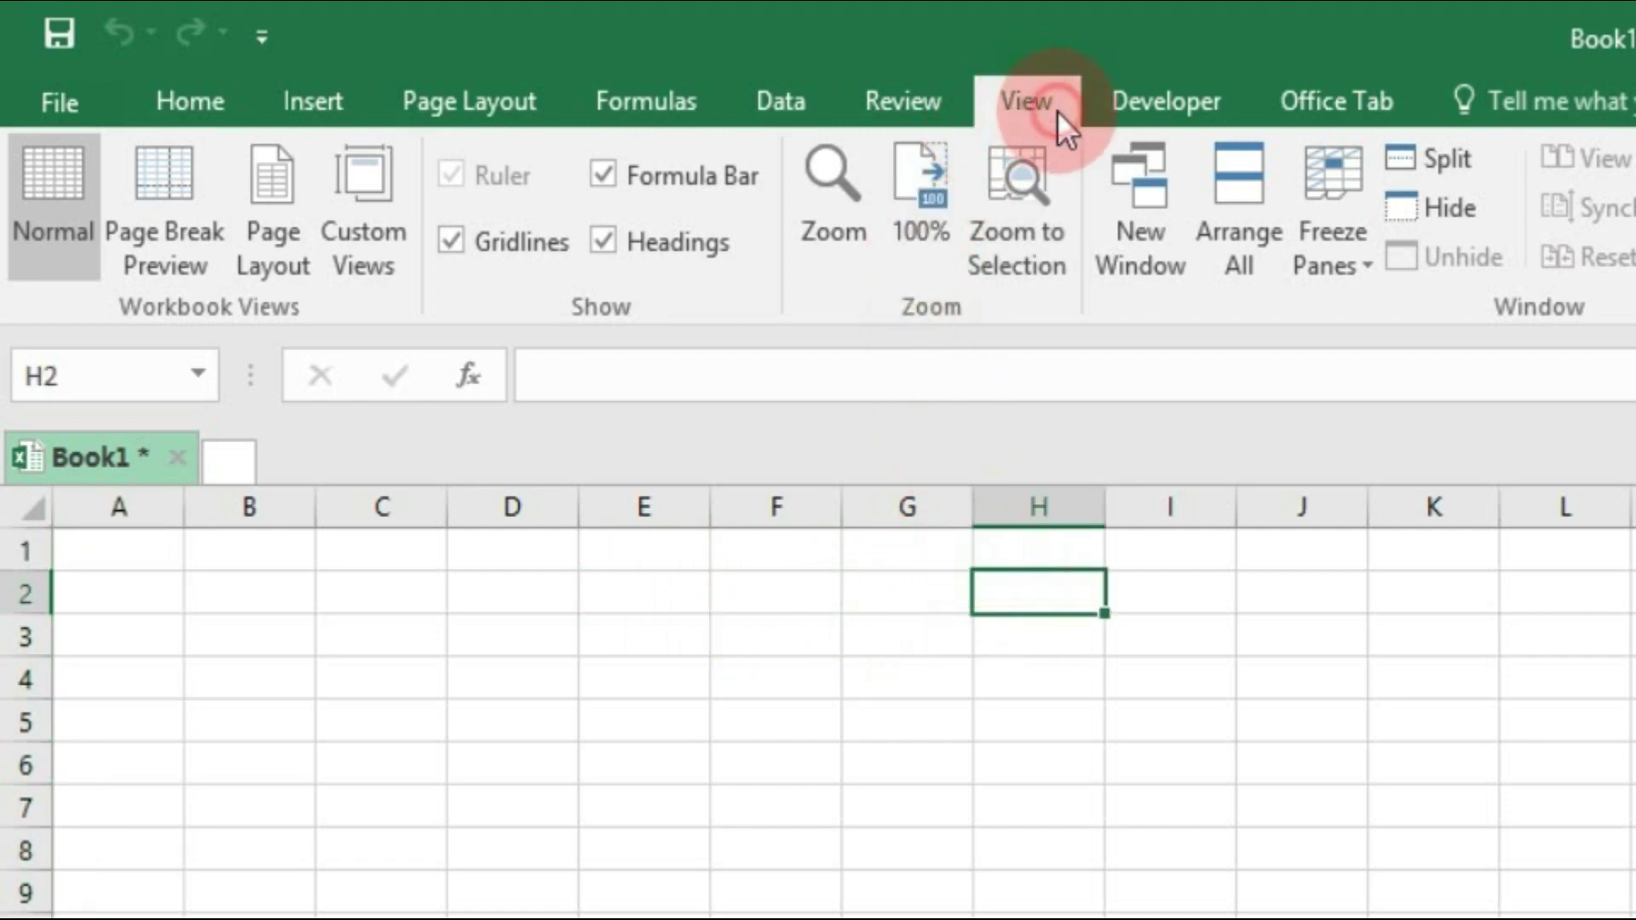
left_click(1337, 243)
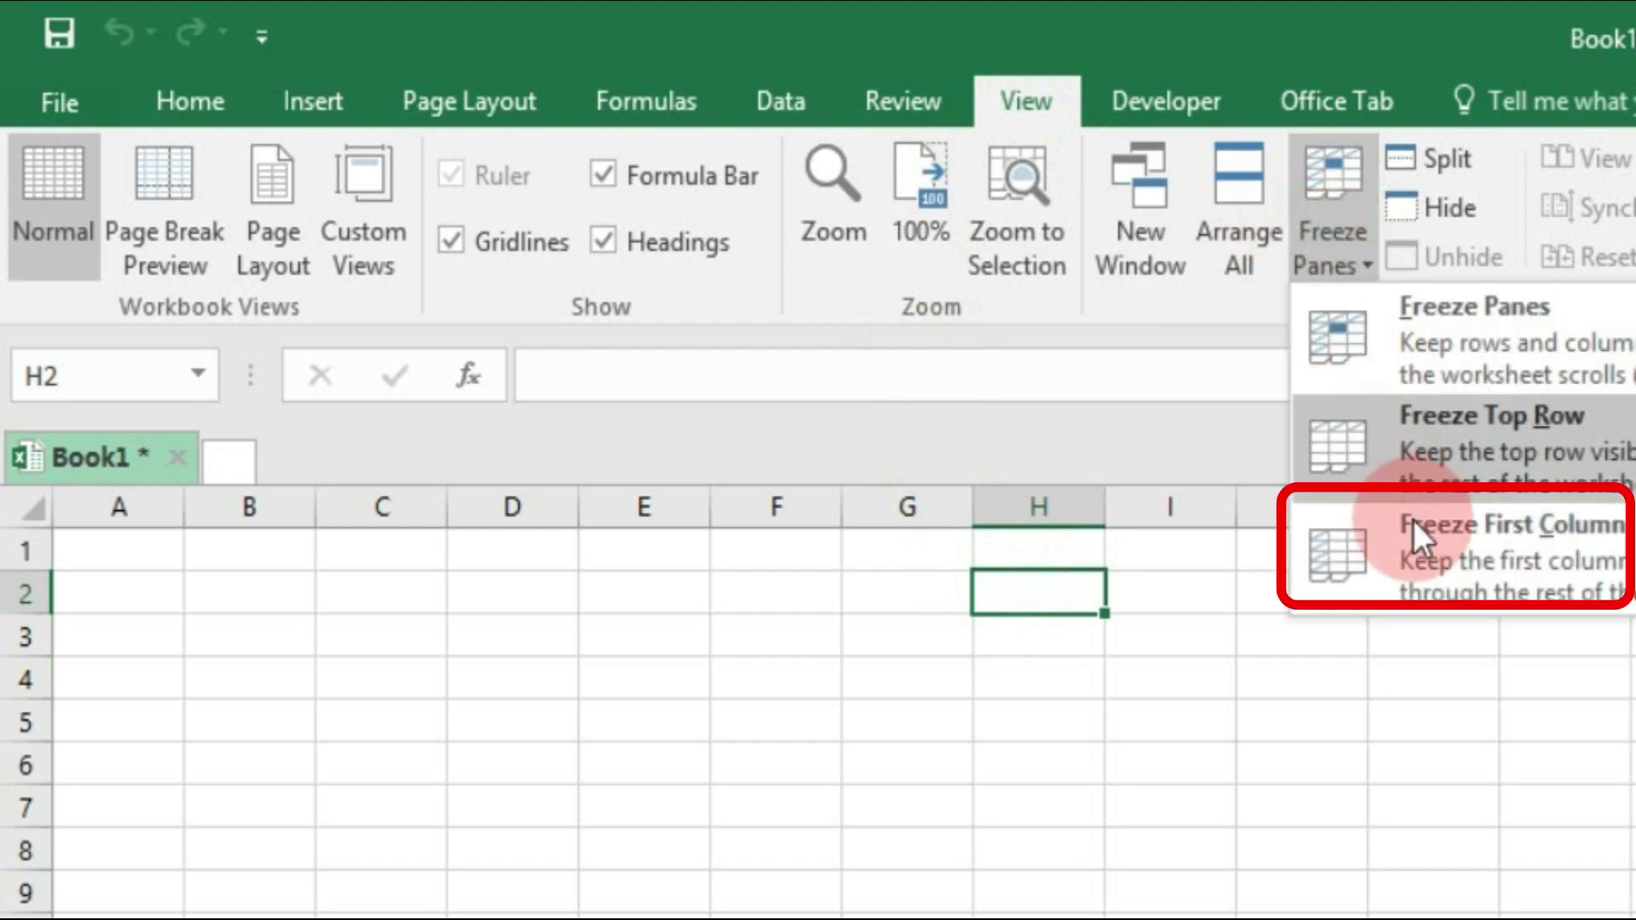
left_click(1434, 562)
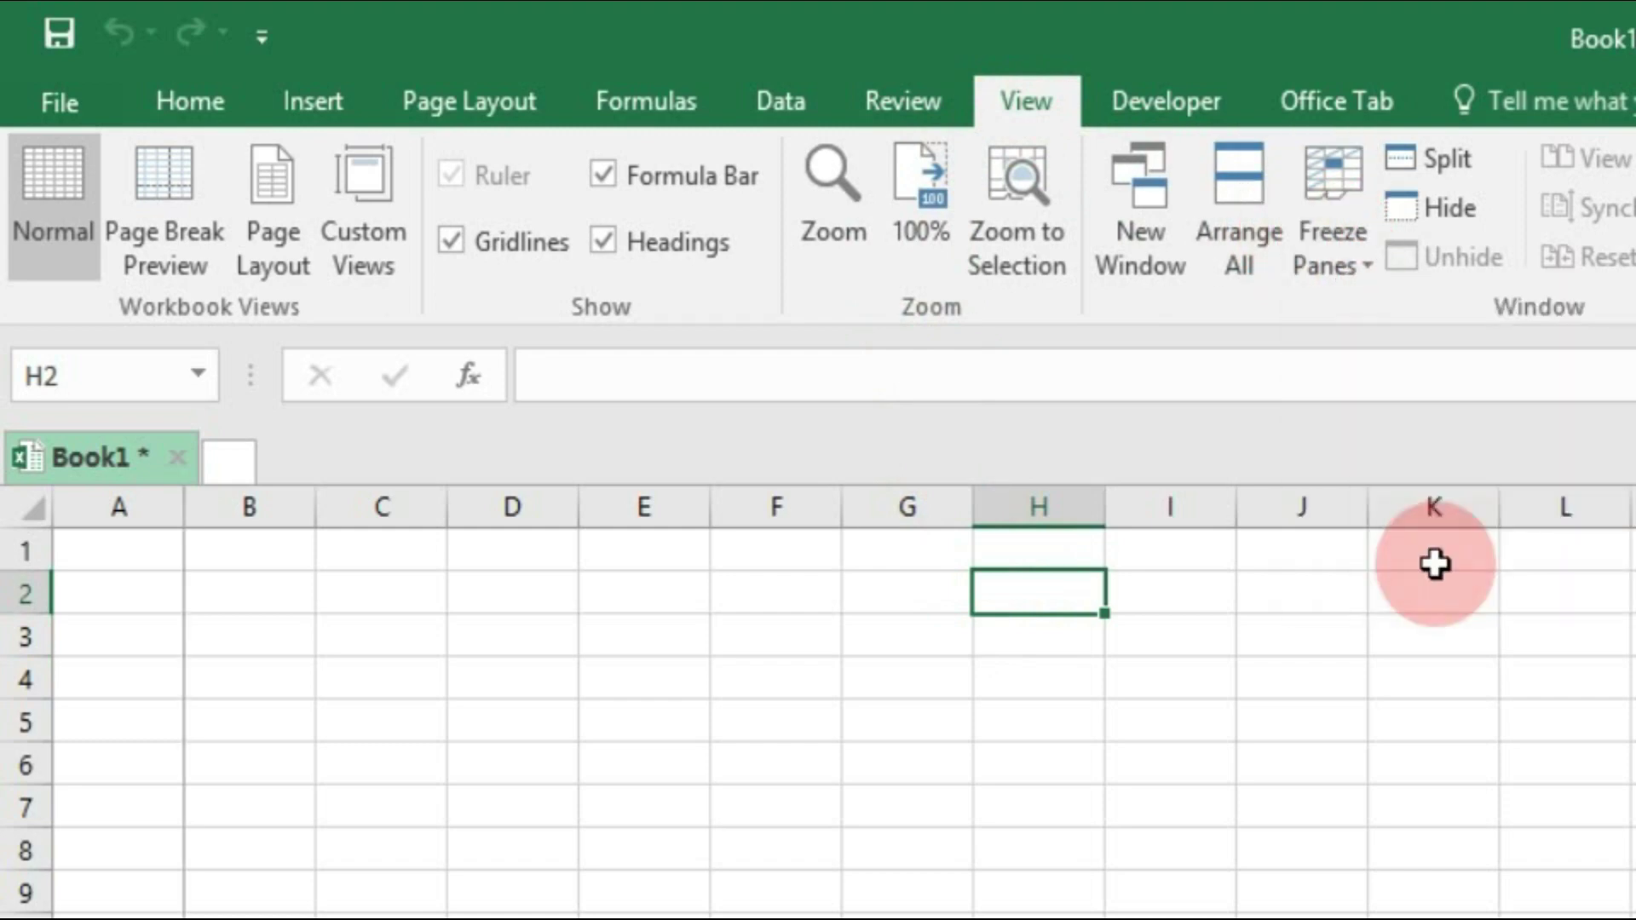
- Check that column A stays in place while browsing sideways to column AE and beyond, and unfreeze the panes
left_click(157, 505)
left_click_drag(401, 727, 1632, 545)
left_click(108, 506)
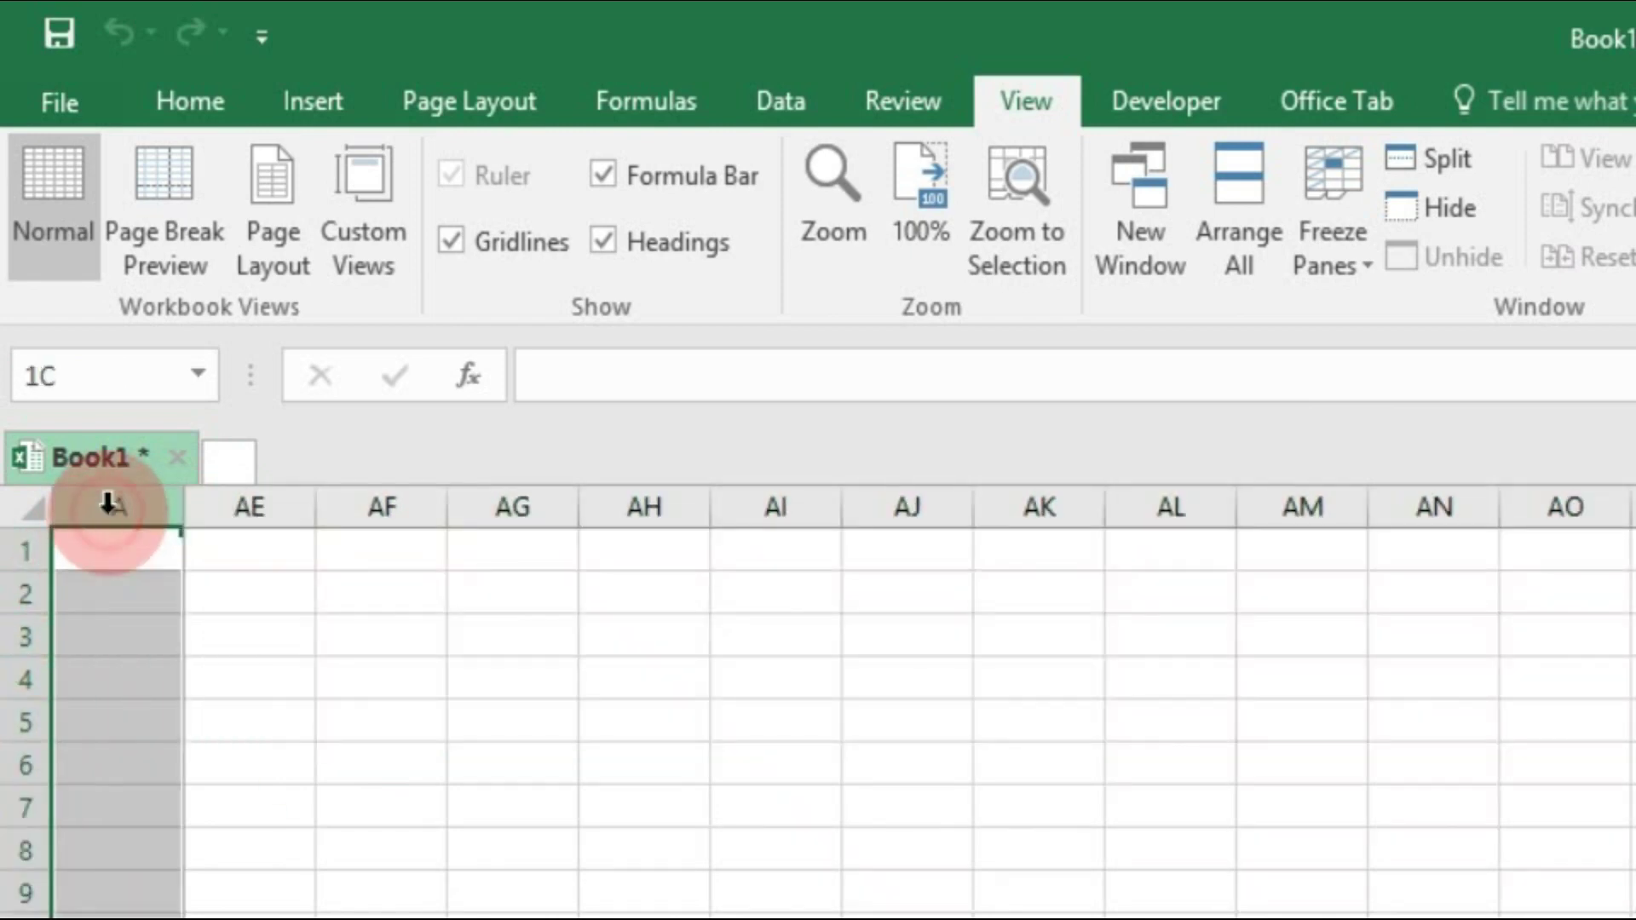
left_click(230, 503)
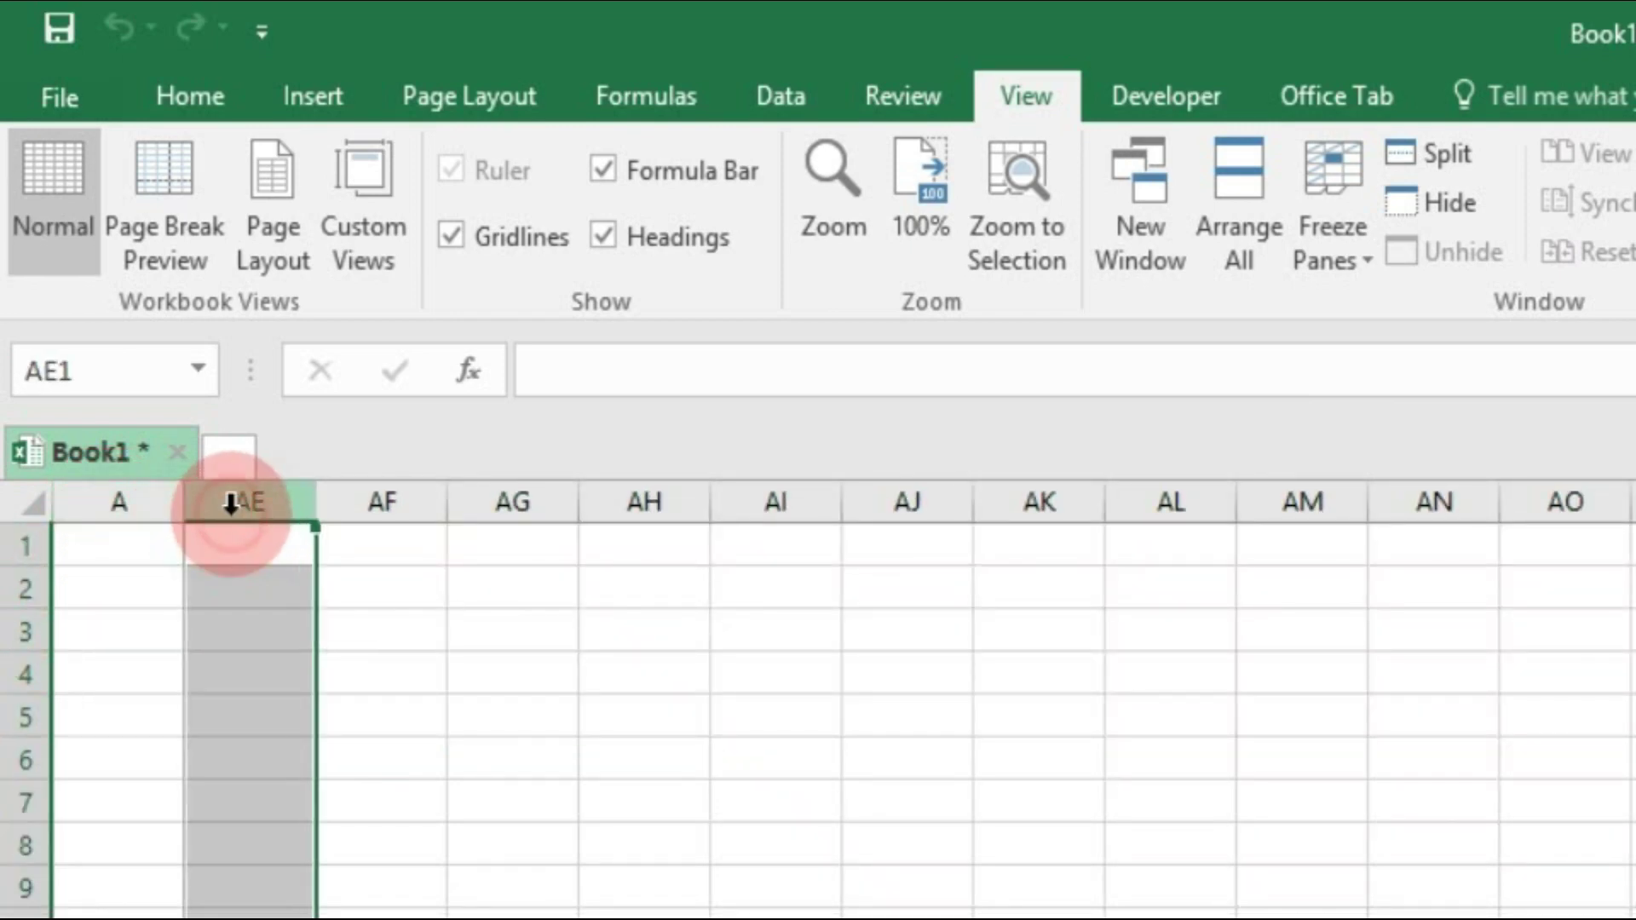
left_click(503, 601)
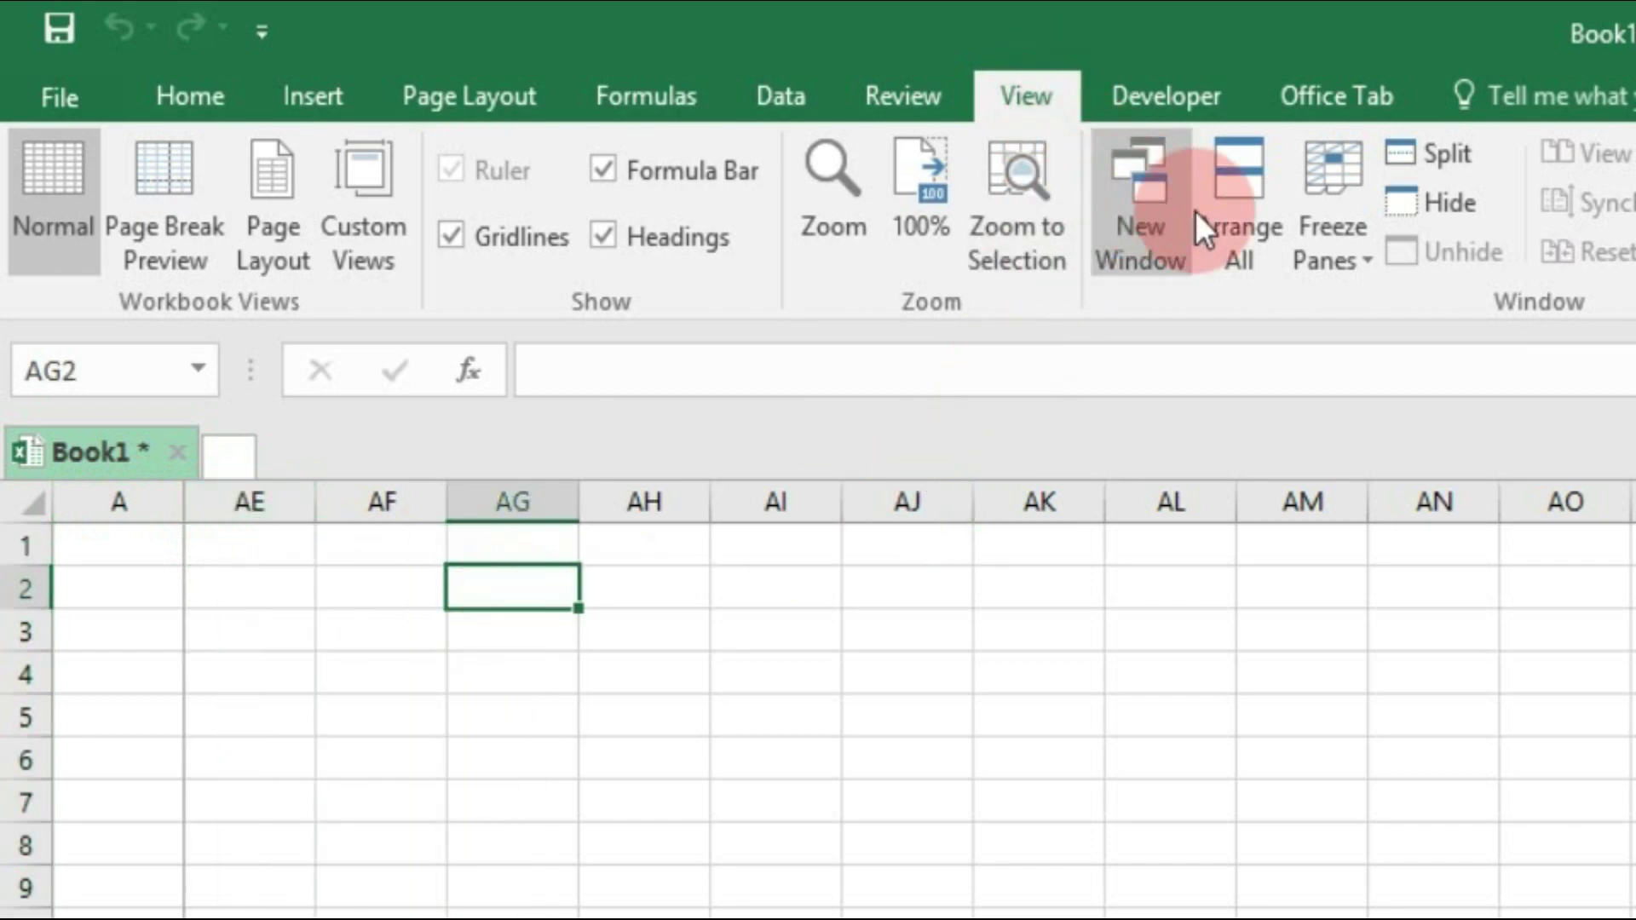
left_click(1322, 248)
left_click(1363, 326)
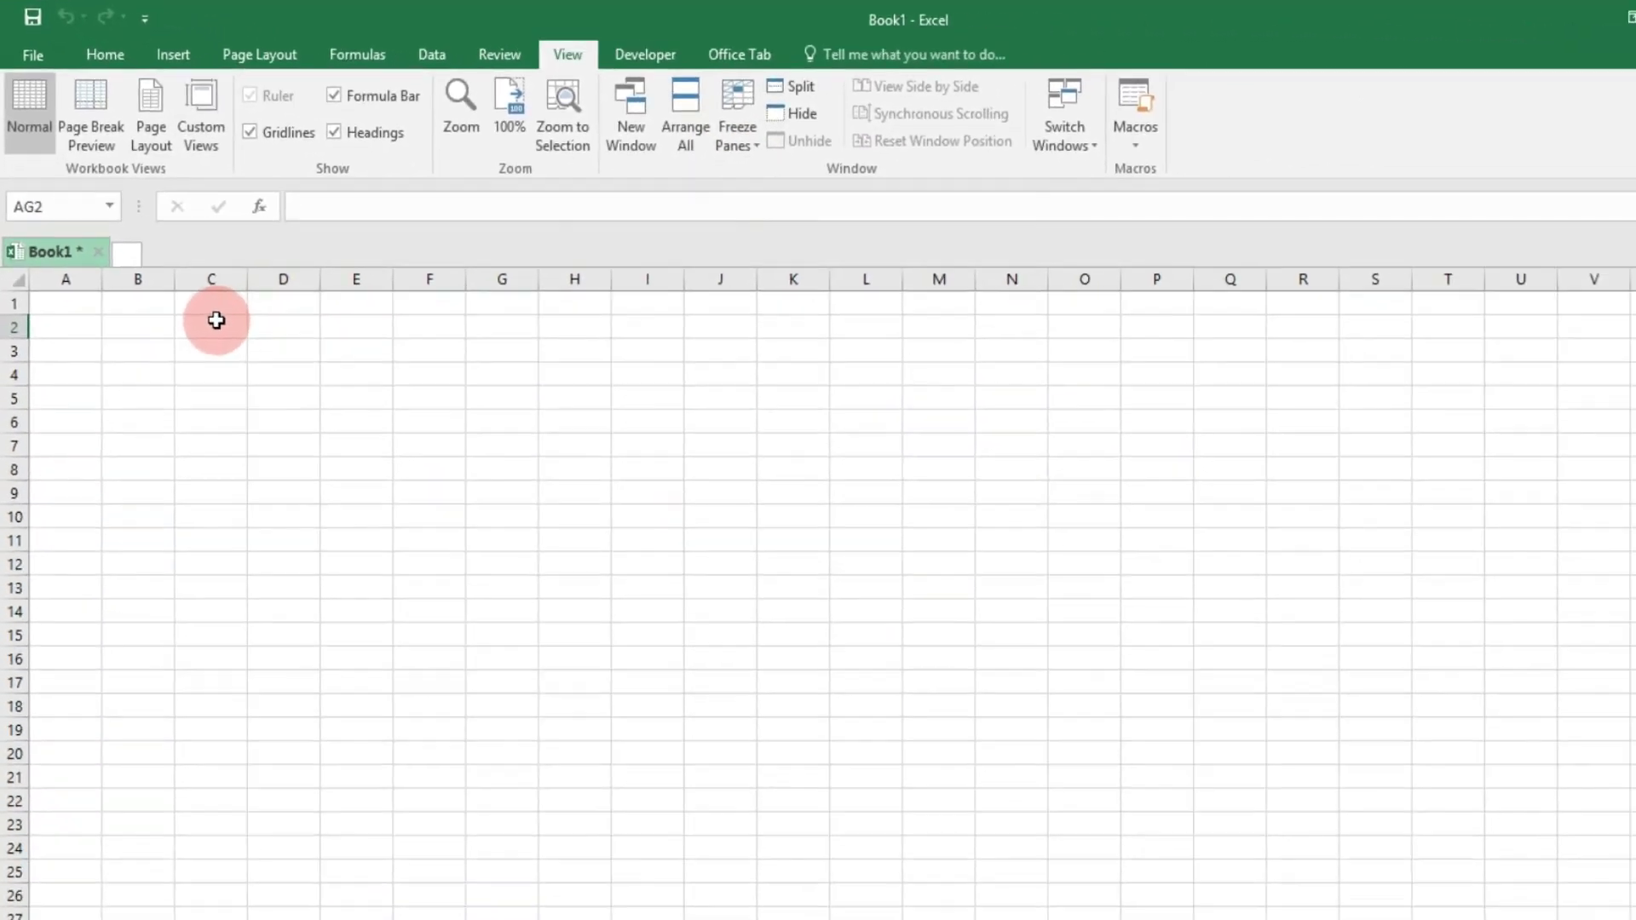
- Set the zoom of Lembar Kerja 1 to the preset 75% magnification and inspect the visible cells from A1 to X35
left_click(392, 584)
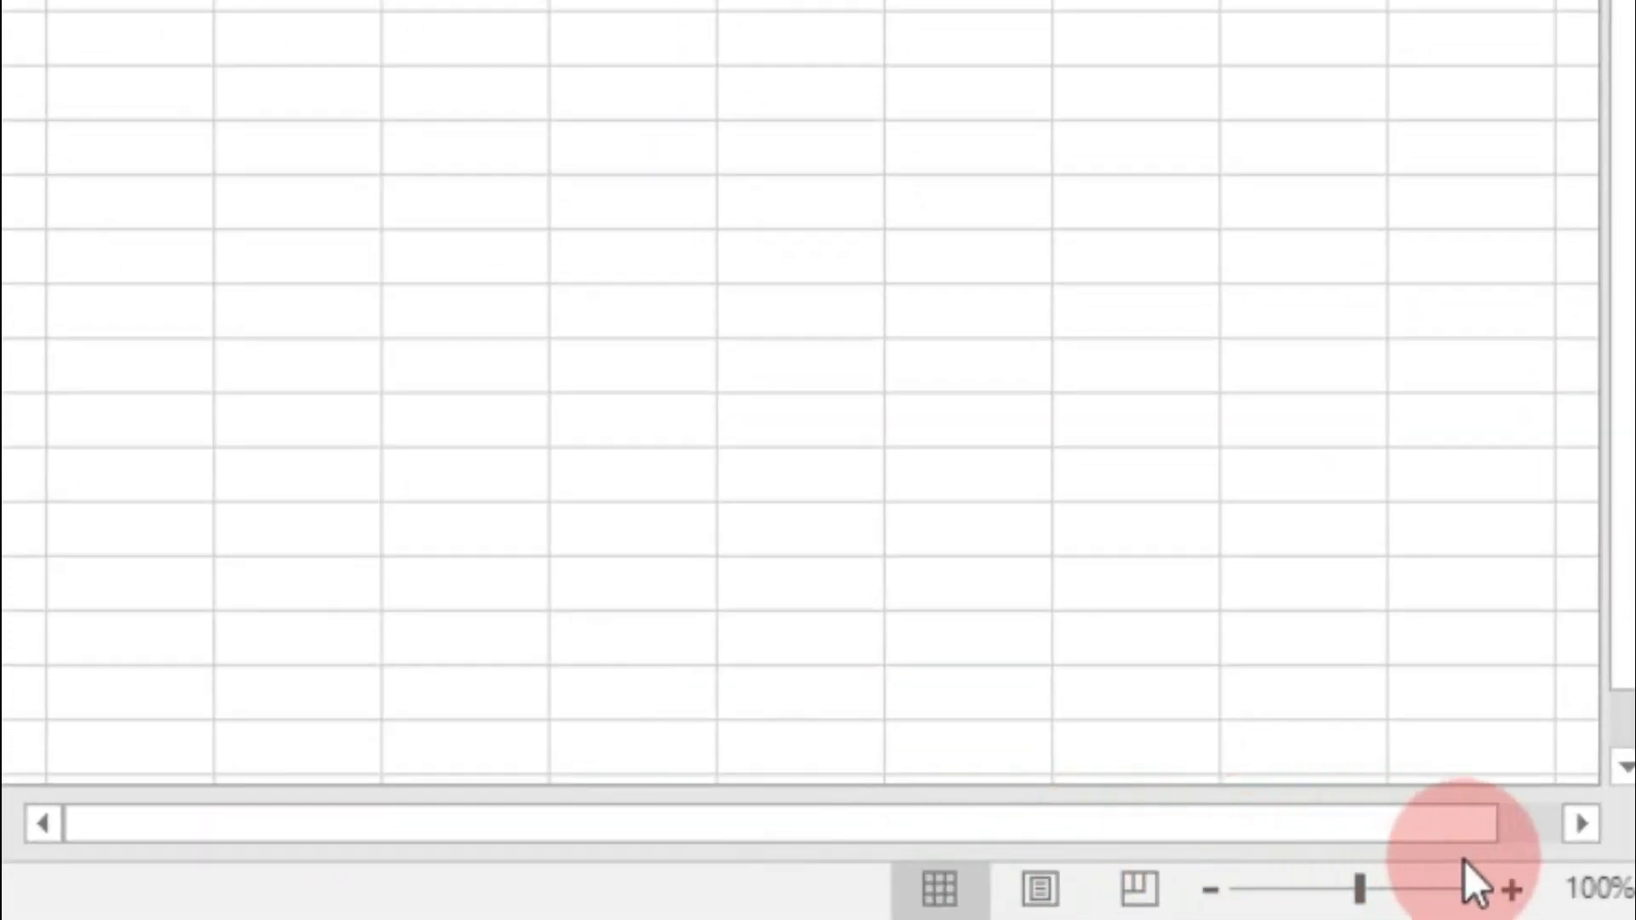
left_click(1597, 890)
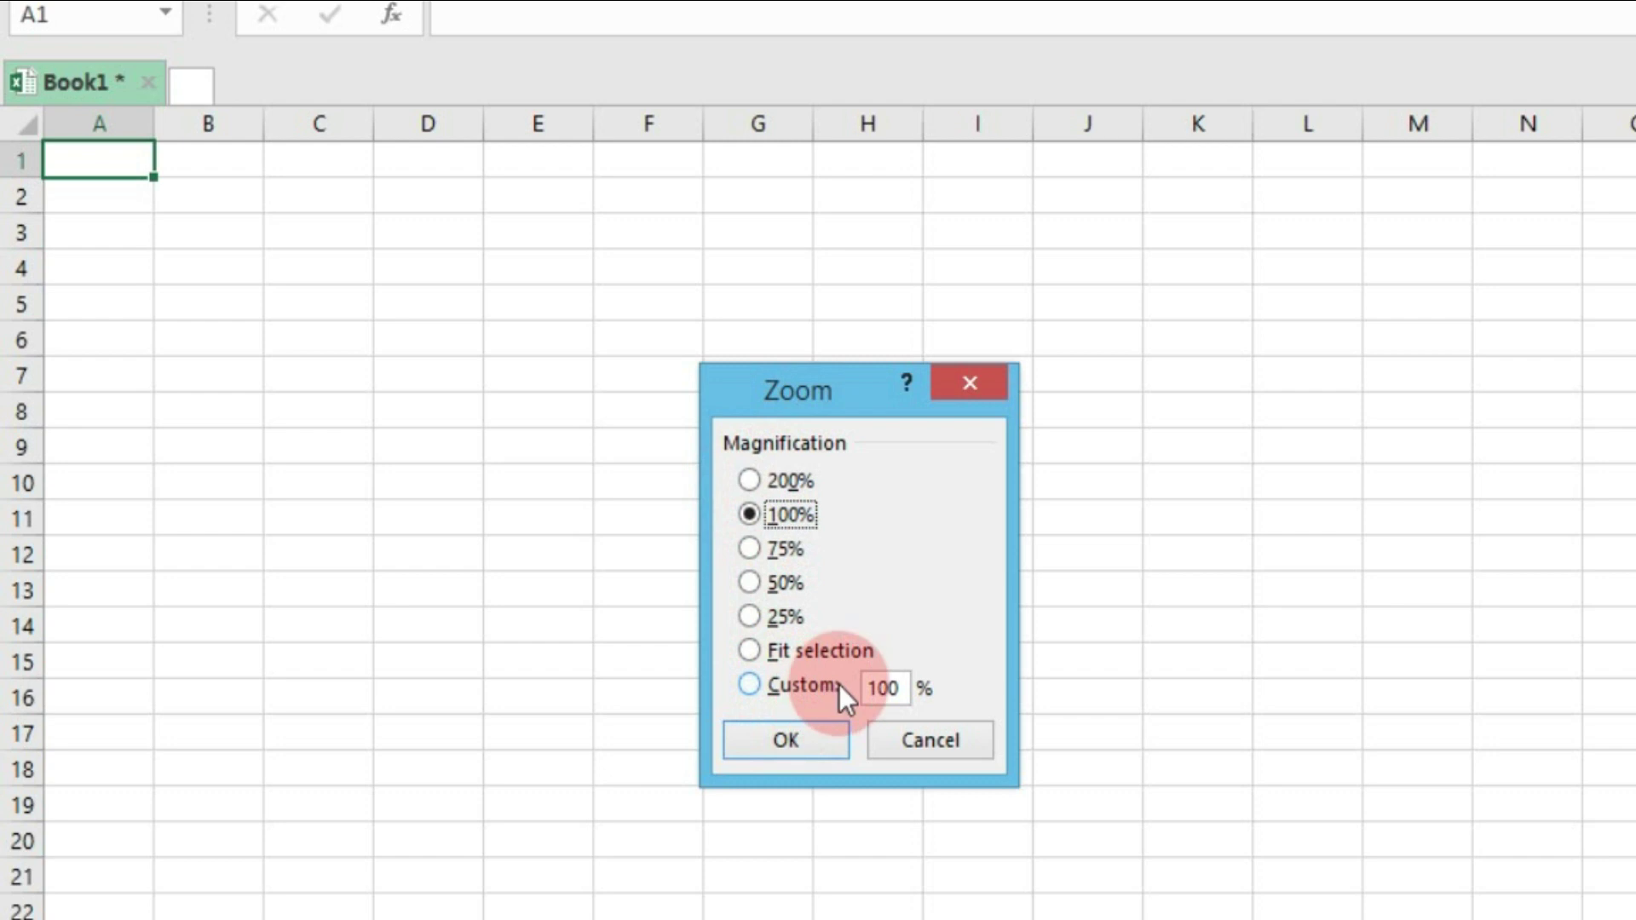
double_click(878, 689)
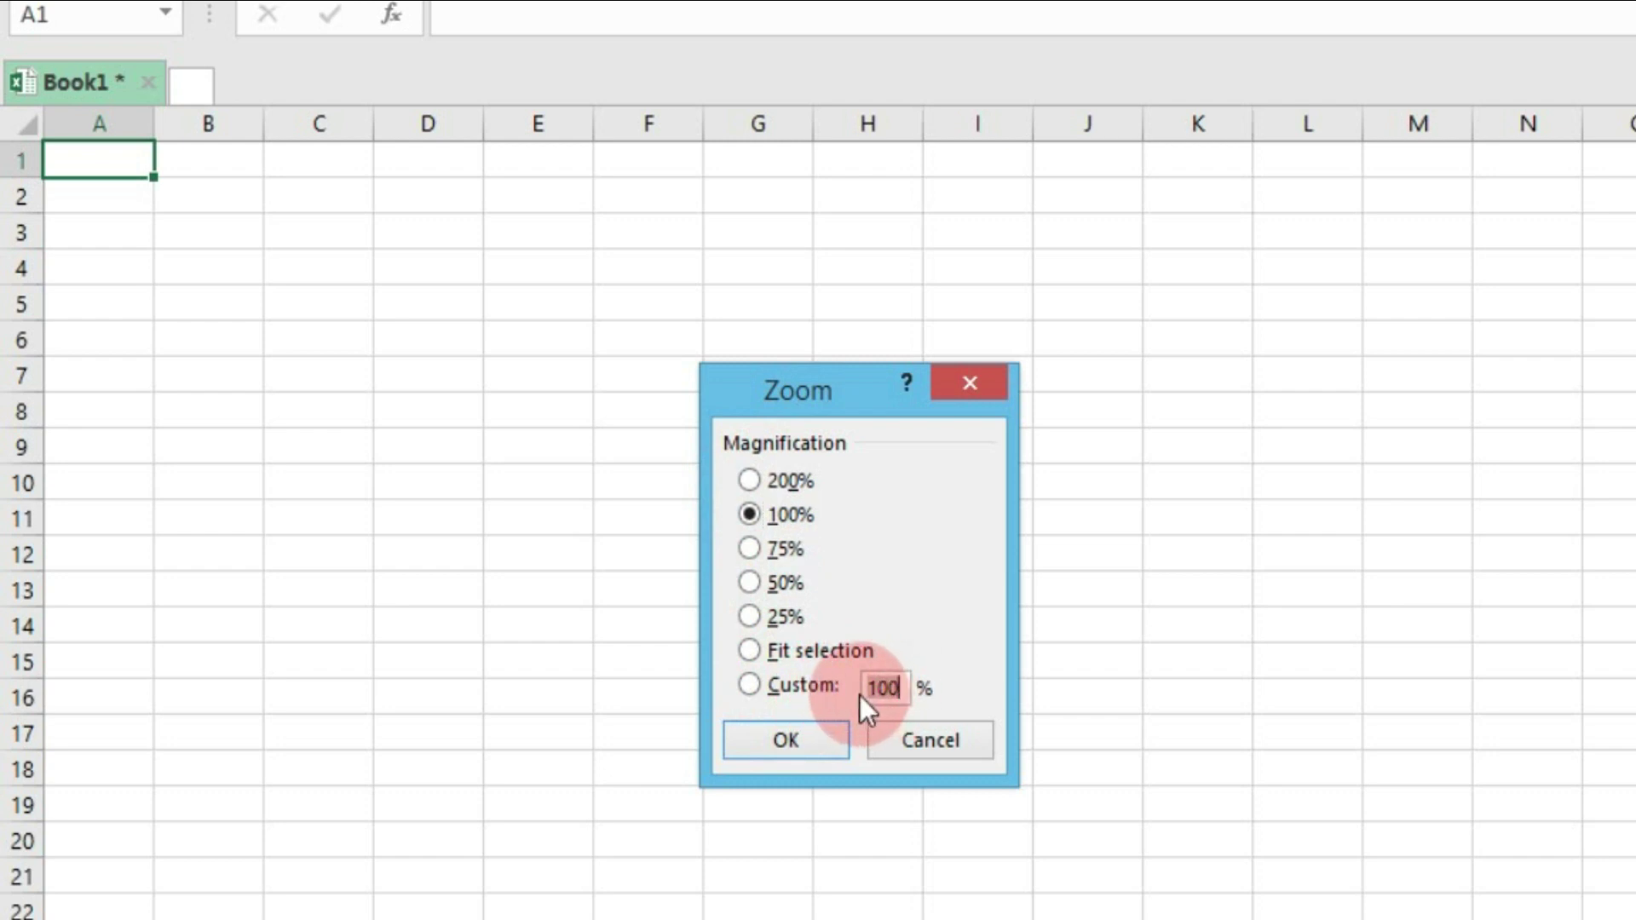
left_click(901, 688)
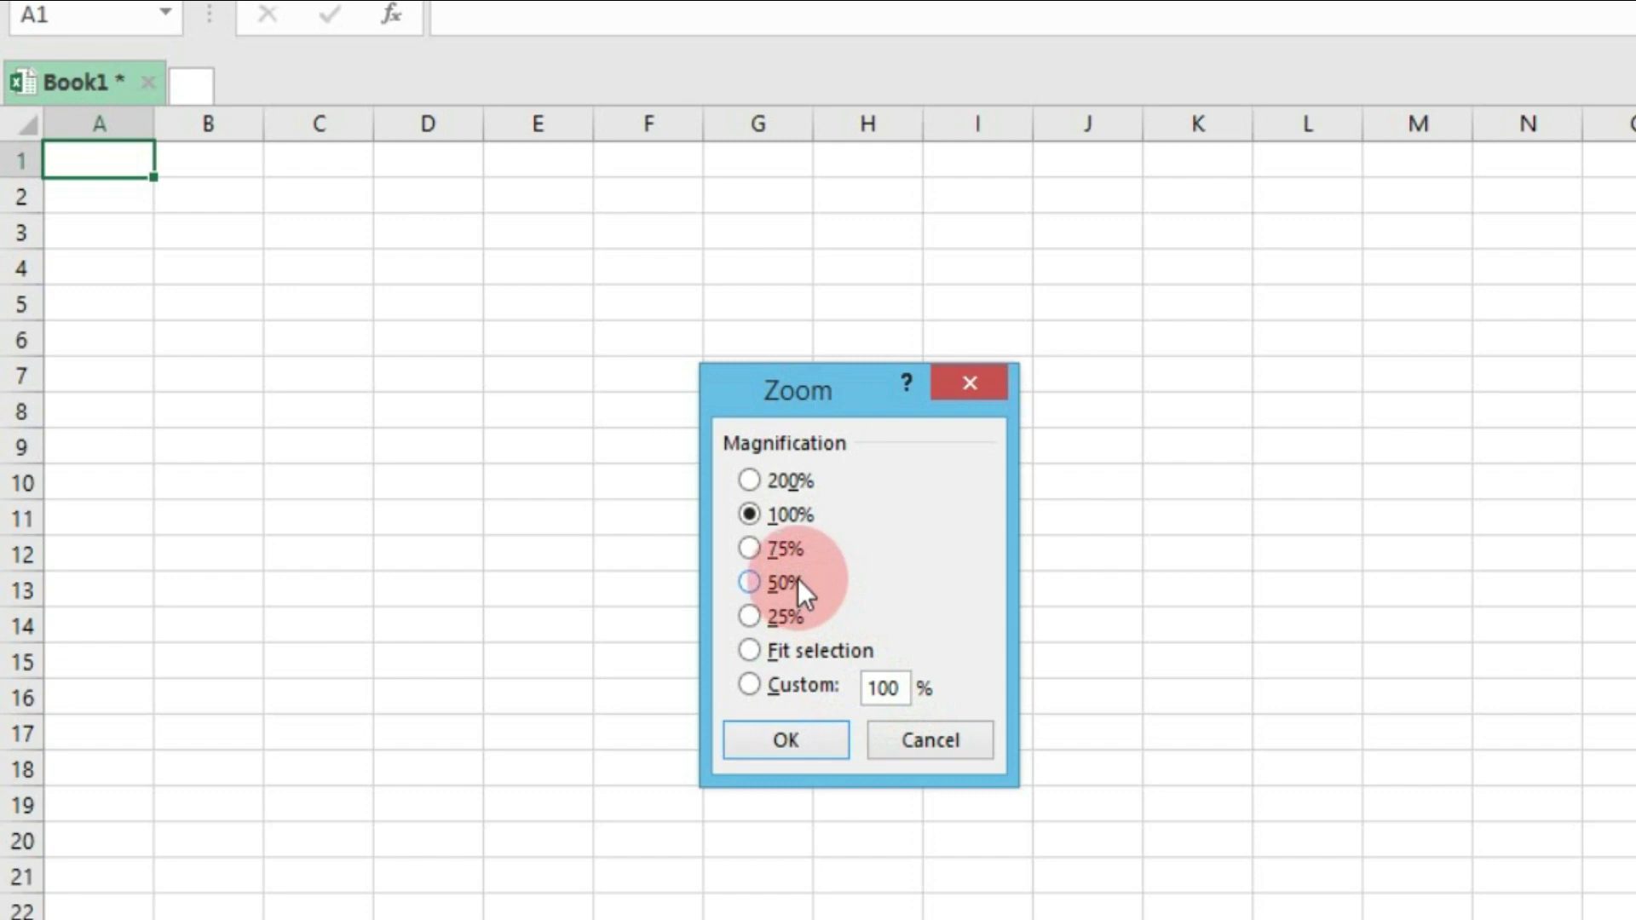
left_click(747, 552)
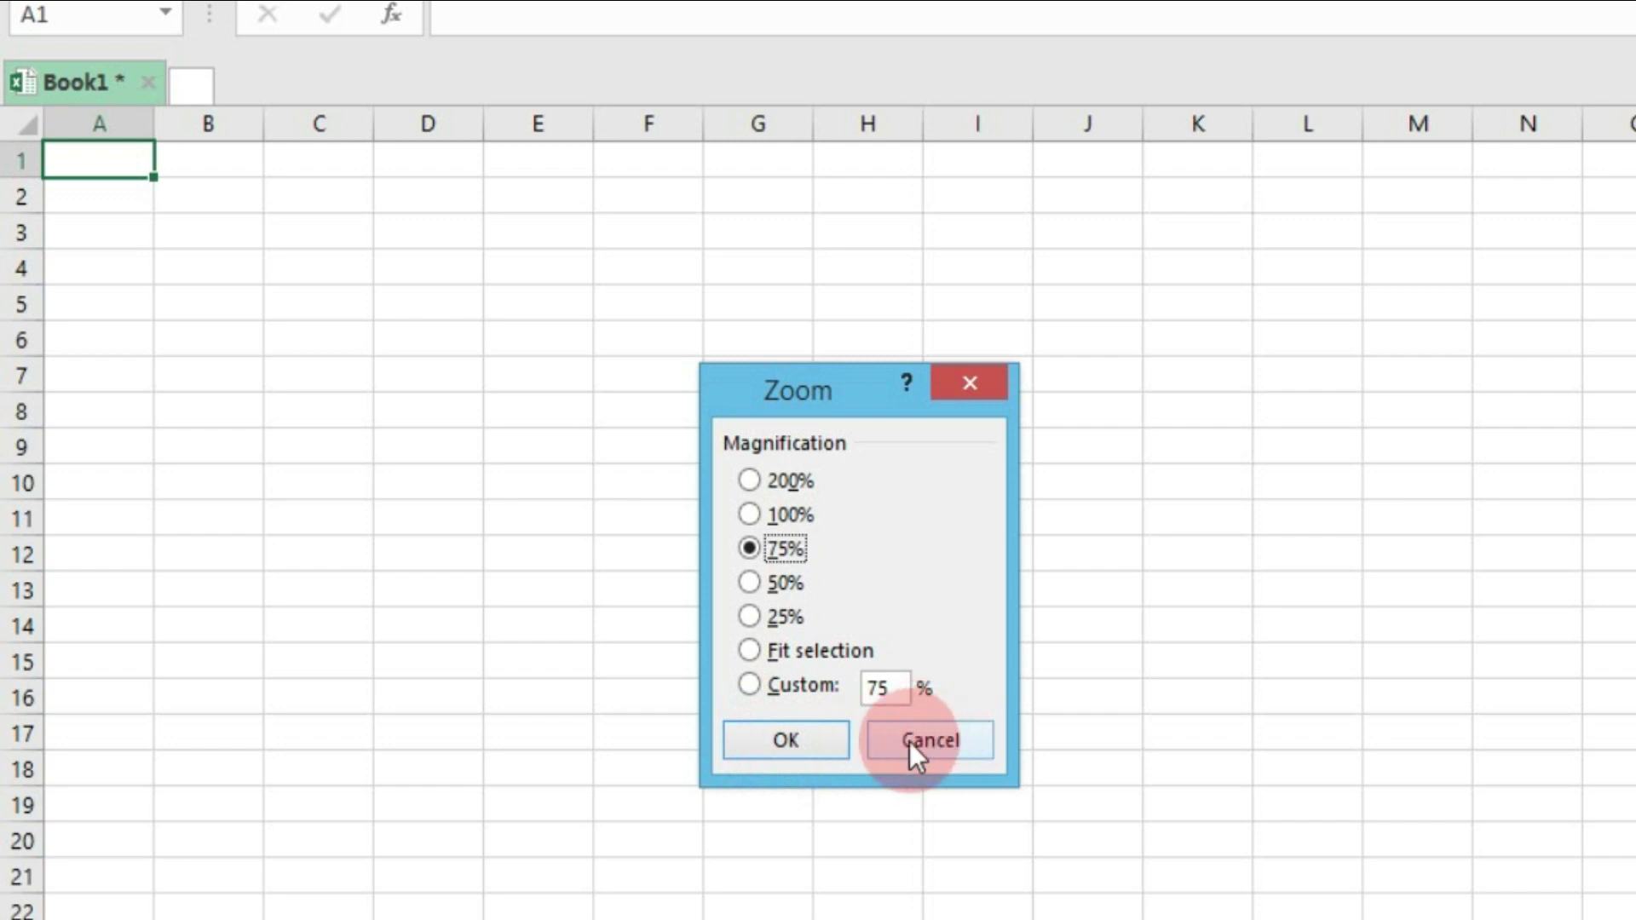
left_click(784, 743)
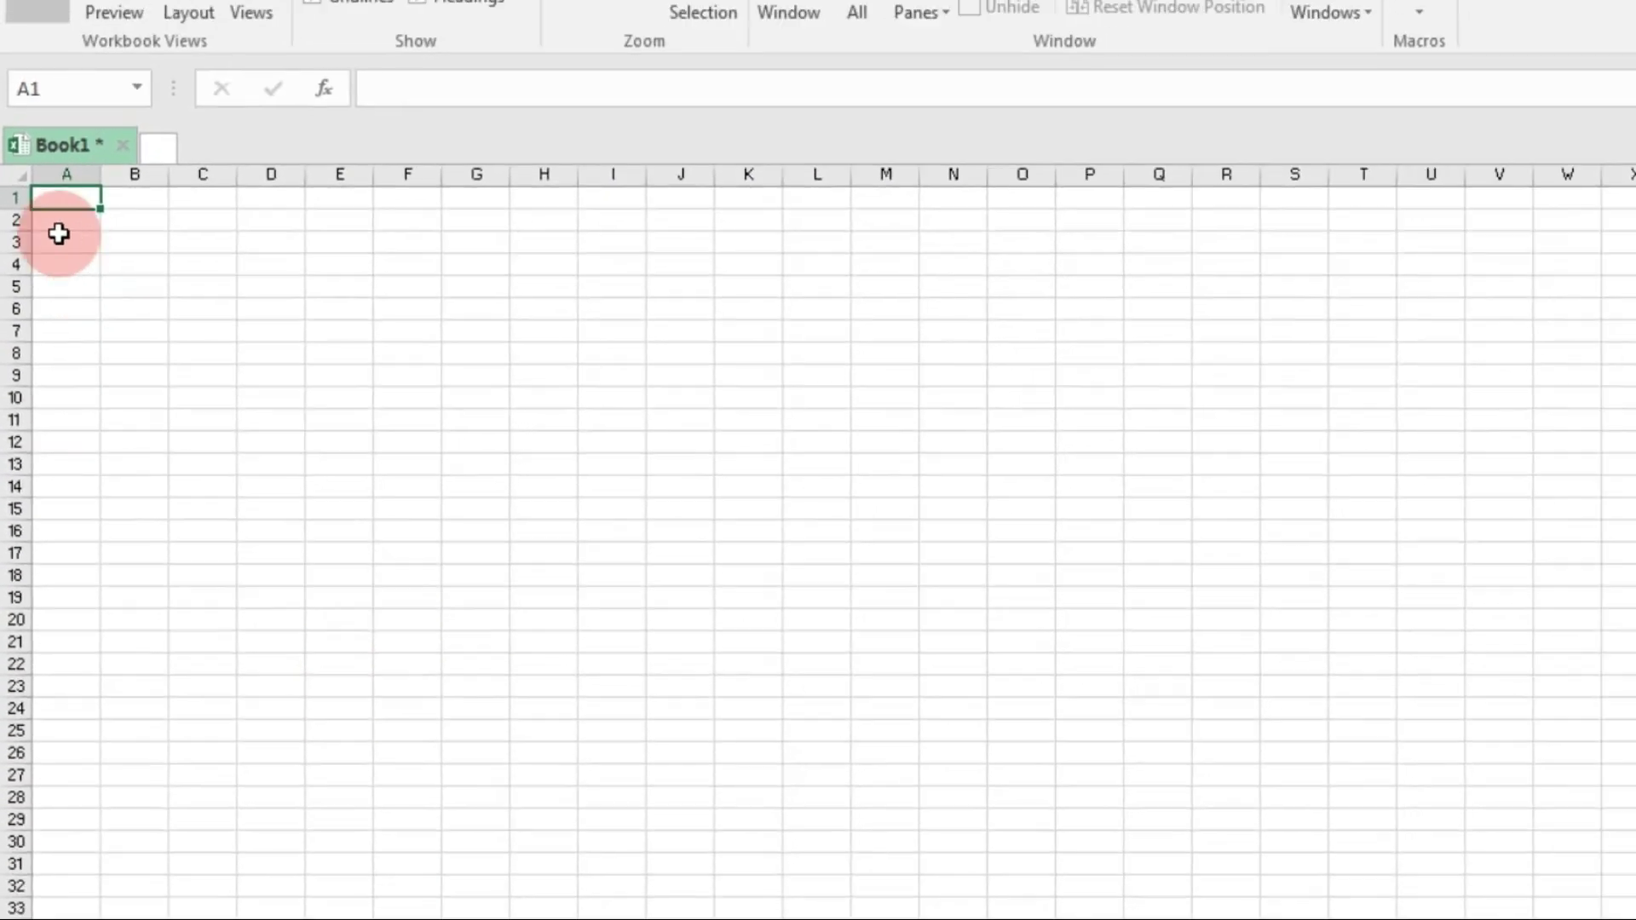
left_click_drag(60, 199, 1165, 820)
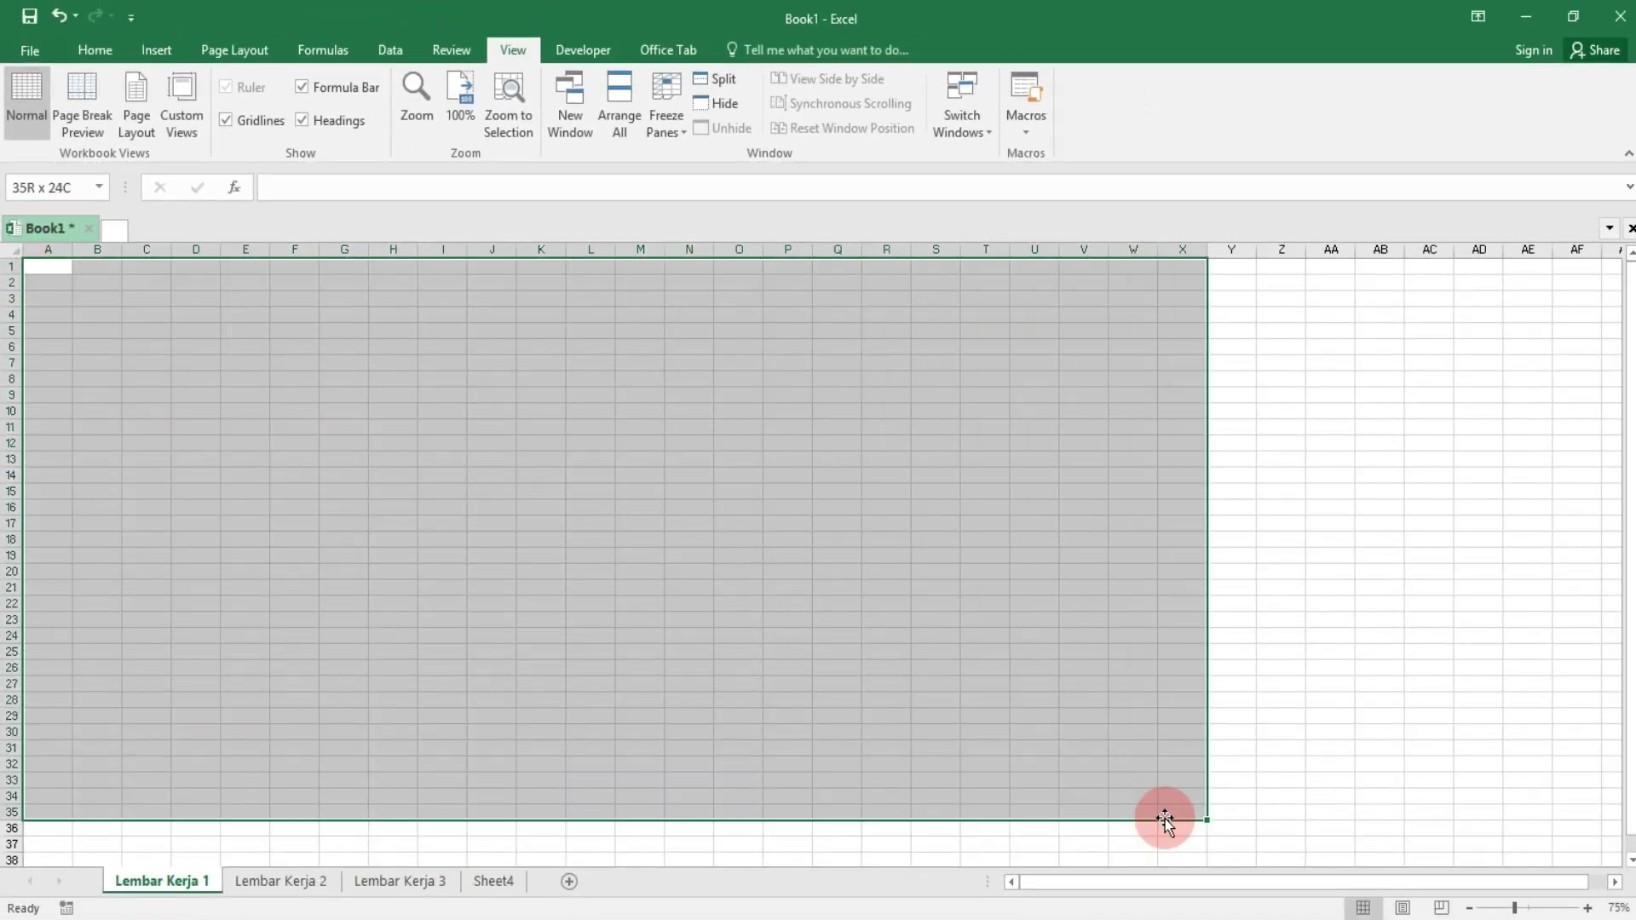
left_click(58, 266)
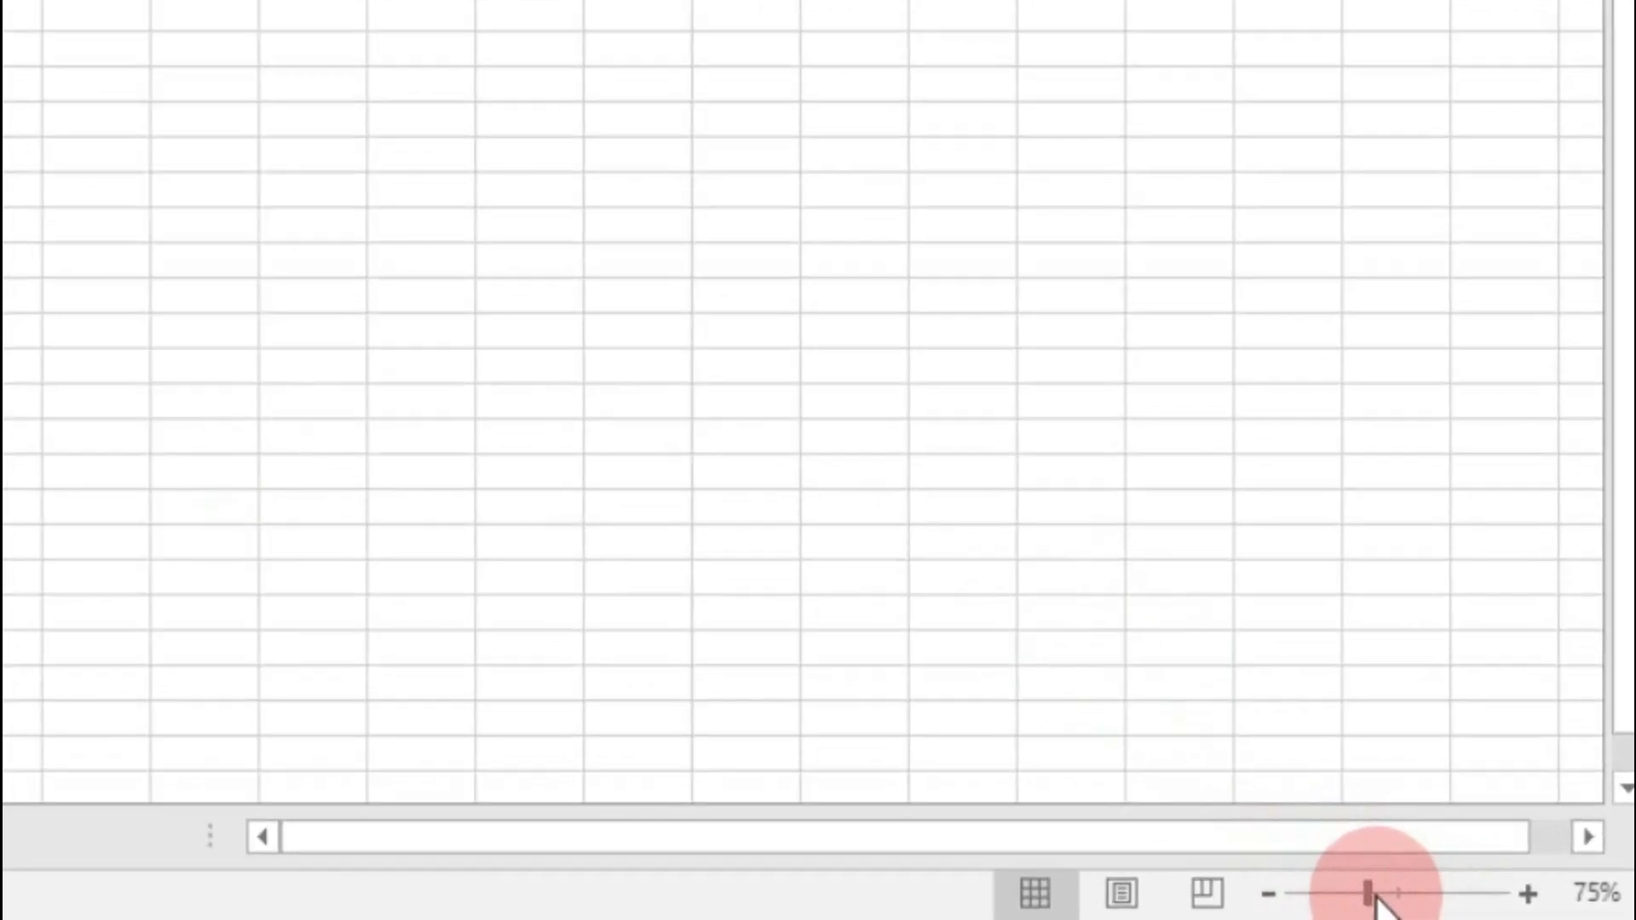
- Zoom Lembar Kerja 1 out to 46%, return it to 100%, and keep cell A1 selected
left_click_drag(1369, 894, 1342, 901)
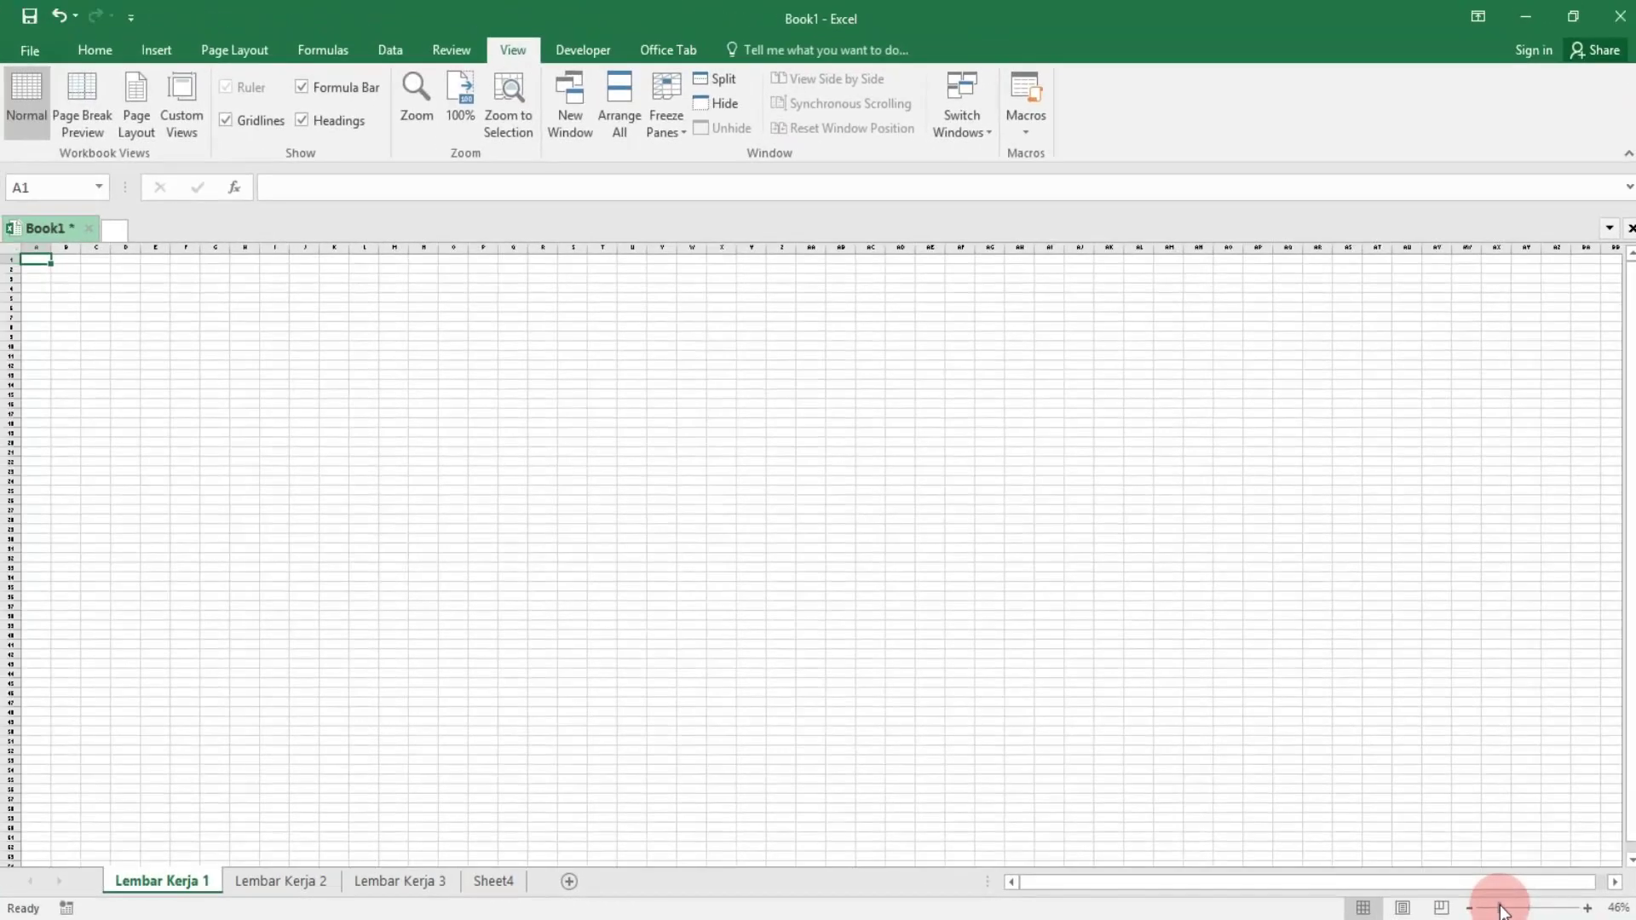
mouse_move(1502, 912)
left_mouse_down()
mouse_move(1543, 913)
mouse_move(1512, 910)
left_mouse_up()
left_click(65, 270)
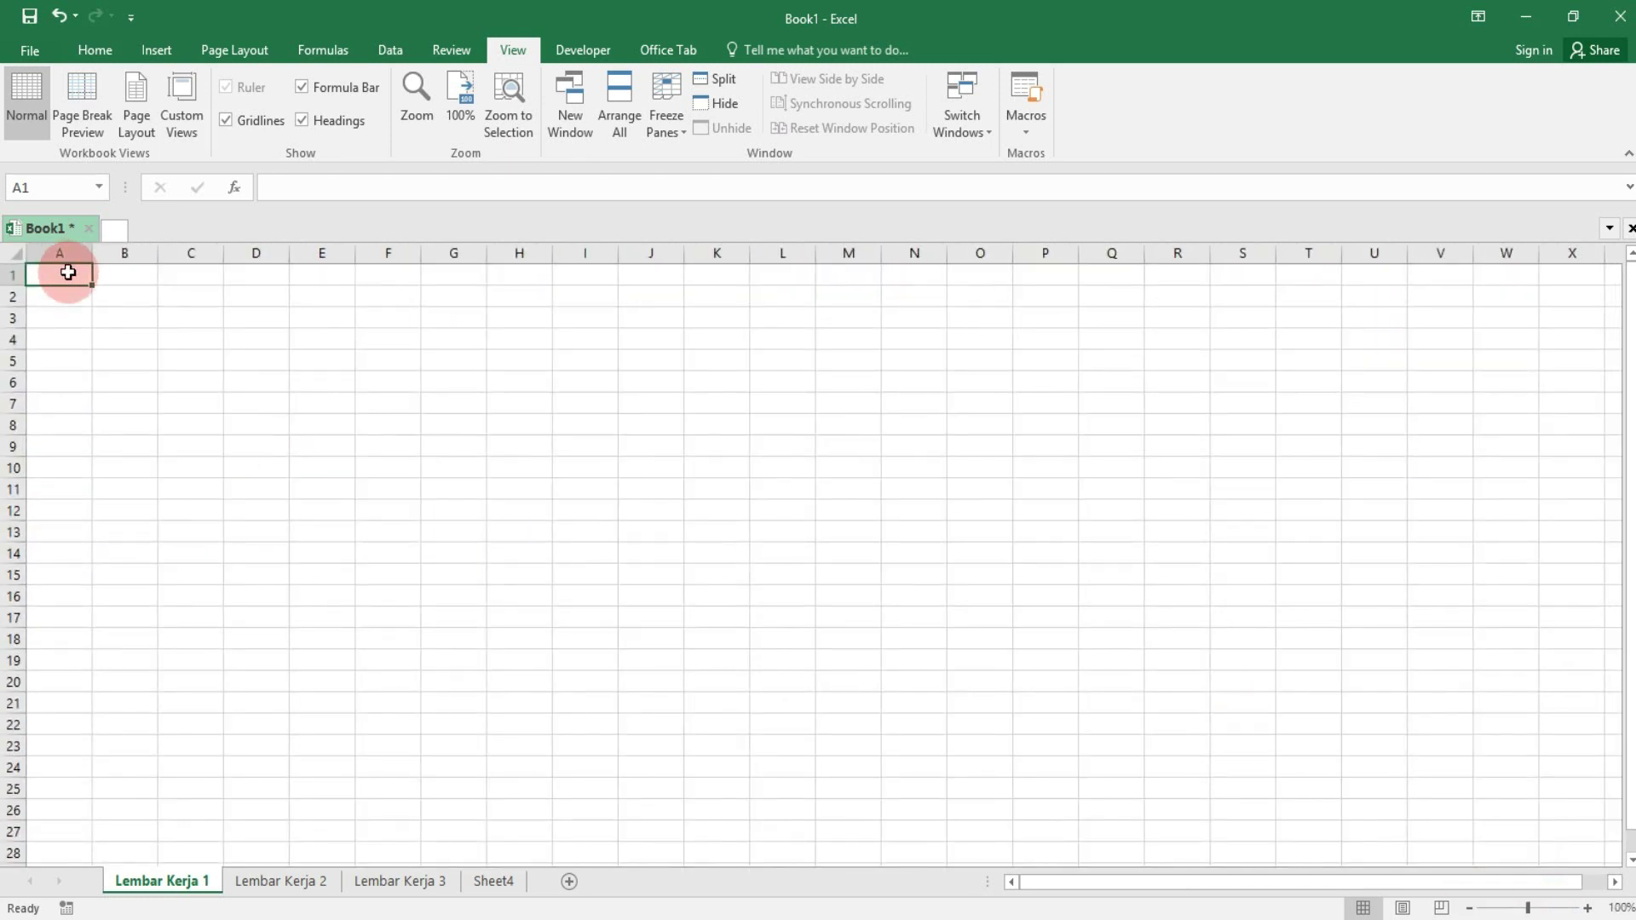